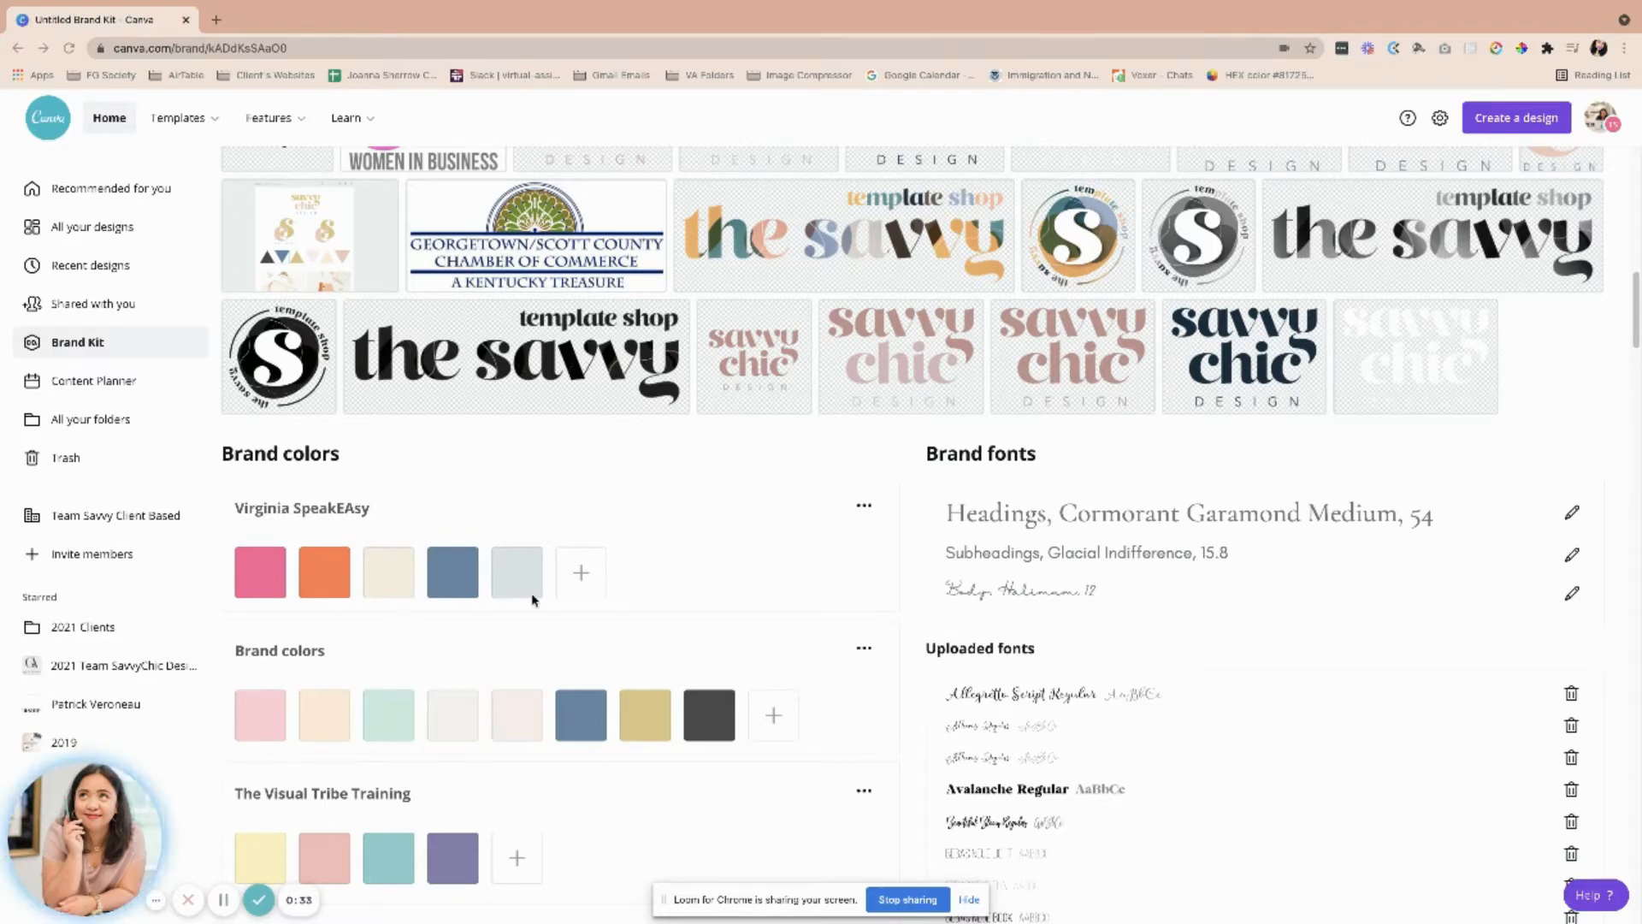
Switch to the Free Canva Version team and open its Brand Kit.
{"action": "scroll", "coordinate": [532, 599], "scroll_direction": "up", "scroll_amount": 15}
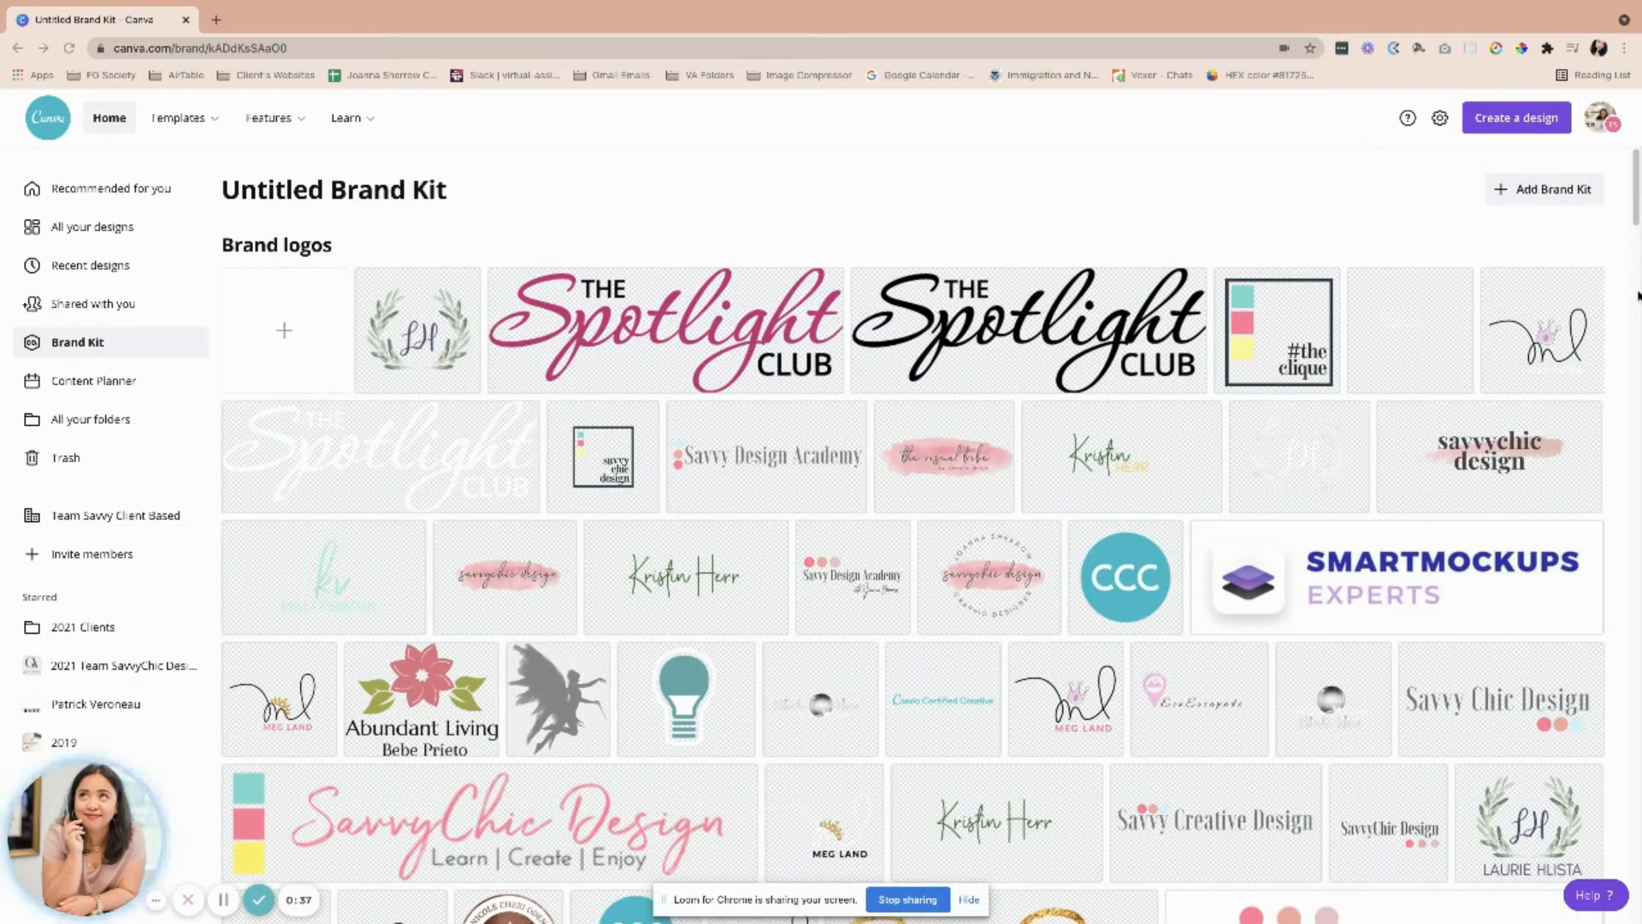
{"action": "left_click", "coordinate": [1604, 127]}
{"action": "scroll", "coordinate": [1491, 351], "scroll_direction": "down", "scroll_amount": 2}
{"action": "left_click", "coordinate": [1489, 363]}
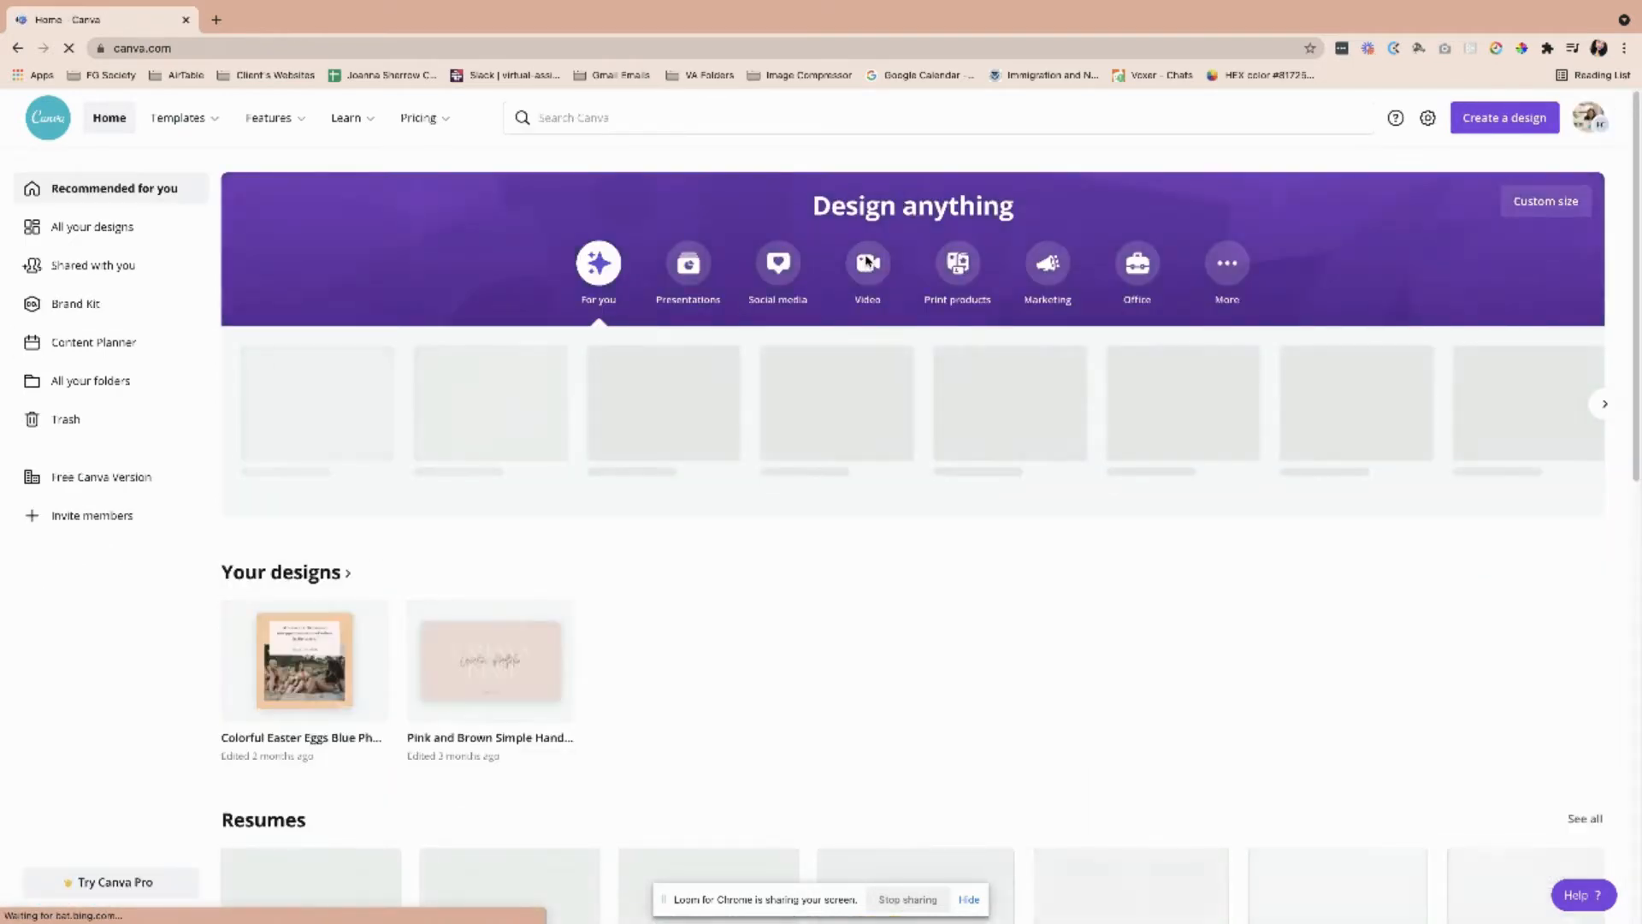
{"action": "left_click", "coordinate": [77, 303]}
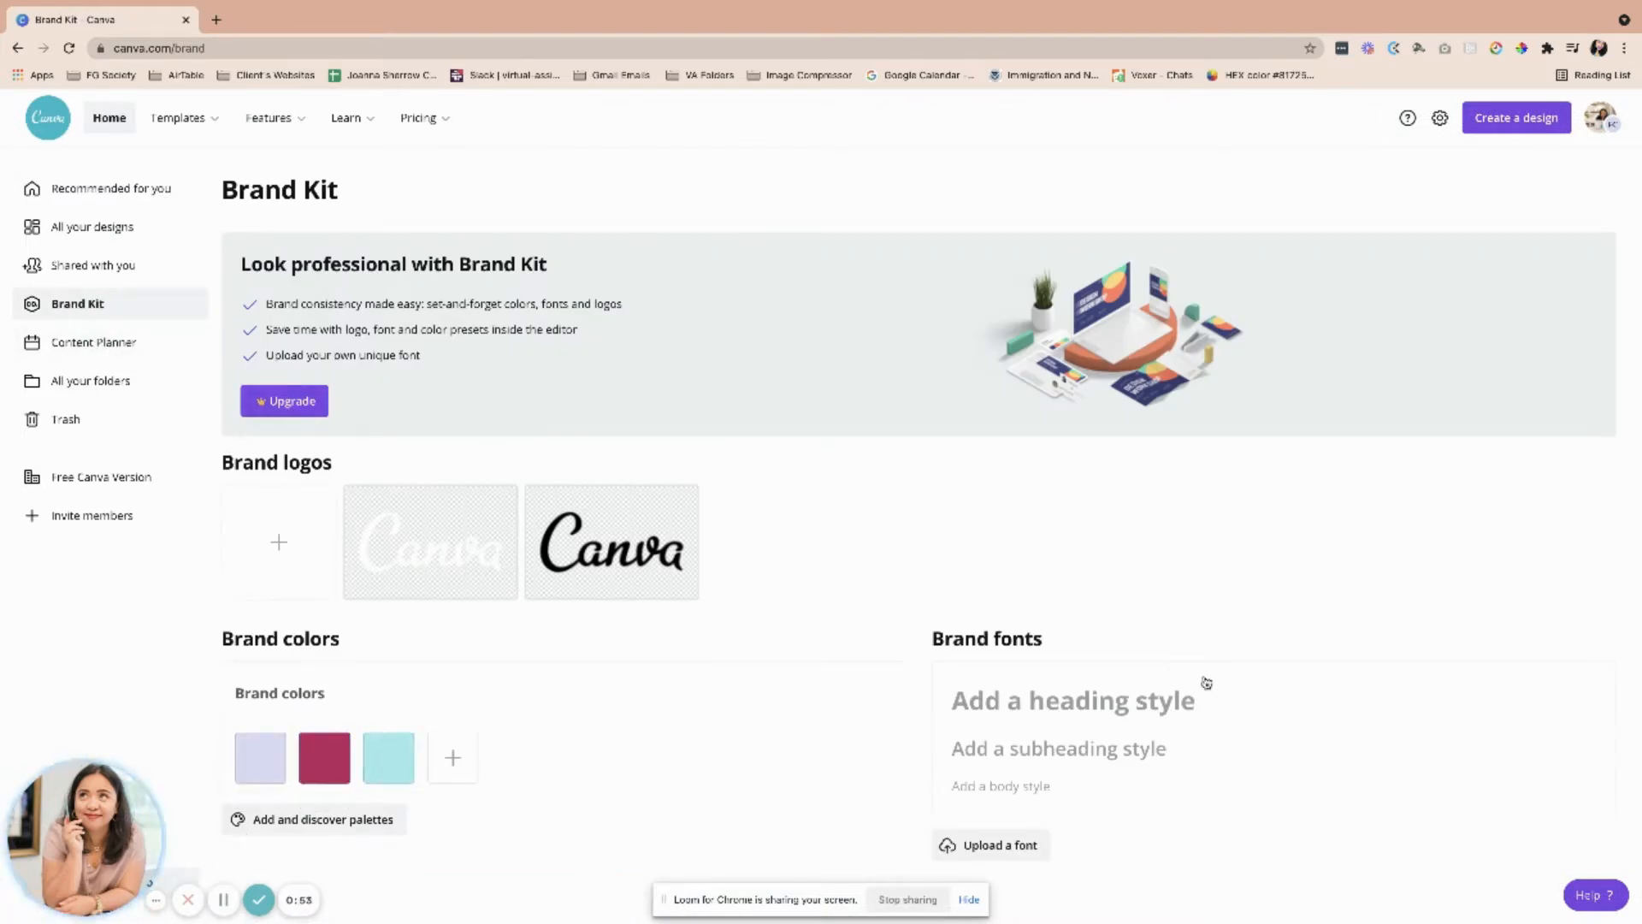
Try to choose a font for the heading style under Brand fonts, and dismiss the Canva Pro trial offer.
{"action": "left_click", "coordinate": [1142, 696]}
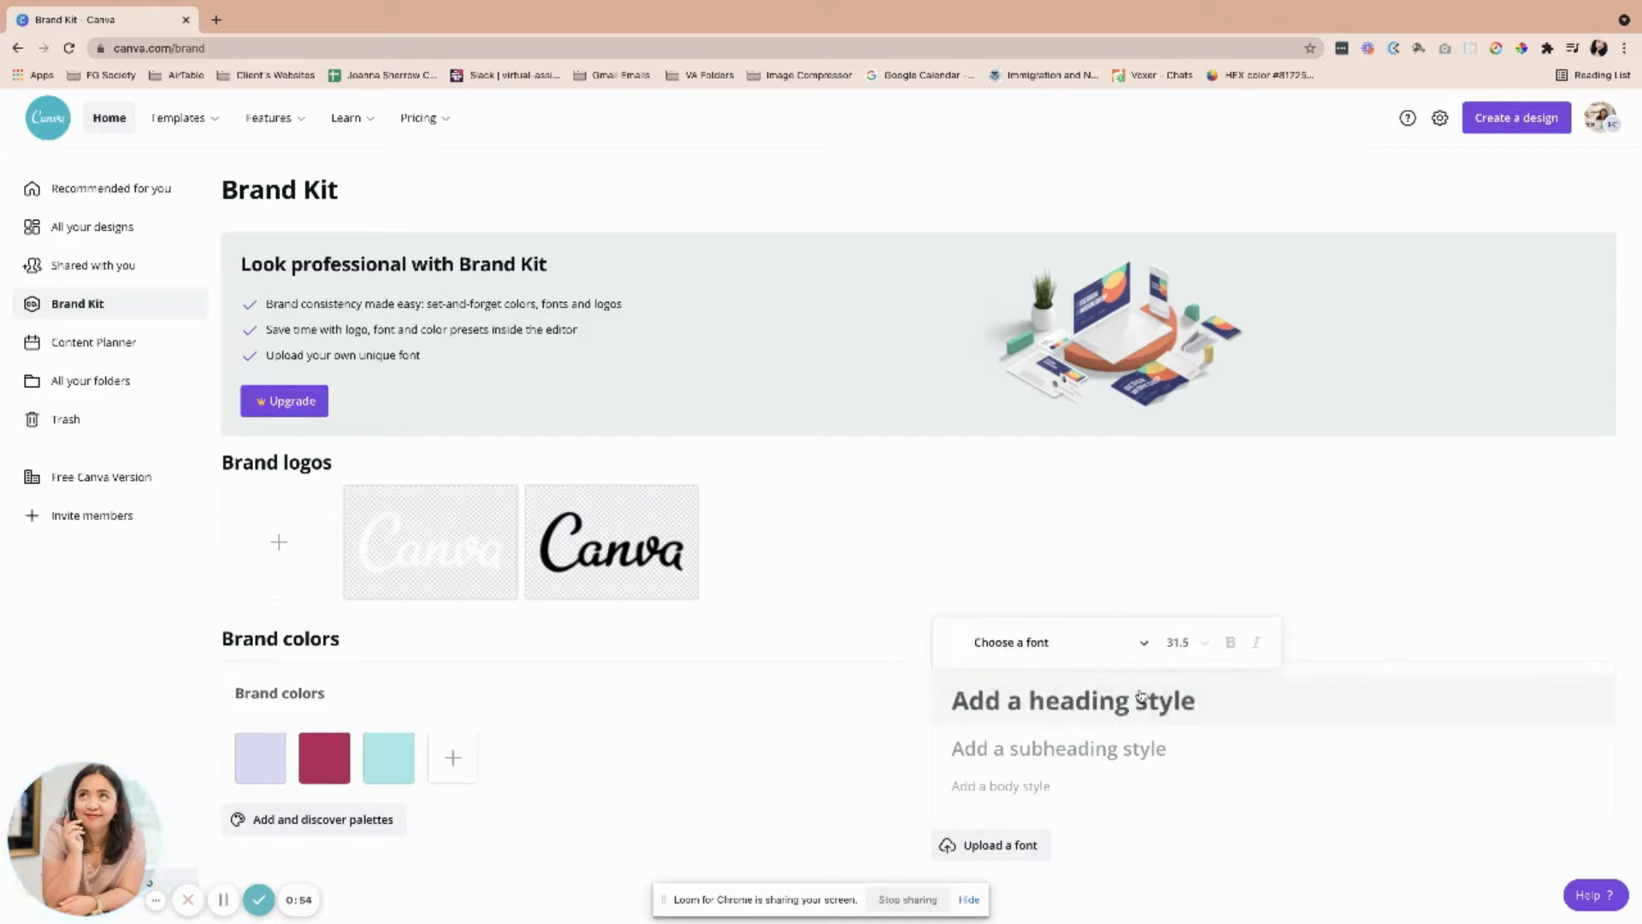
{"action": "left_click", "coordinate": [1052, 641]}
{"action": "left_click", "coordinate": [966, 356]}
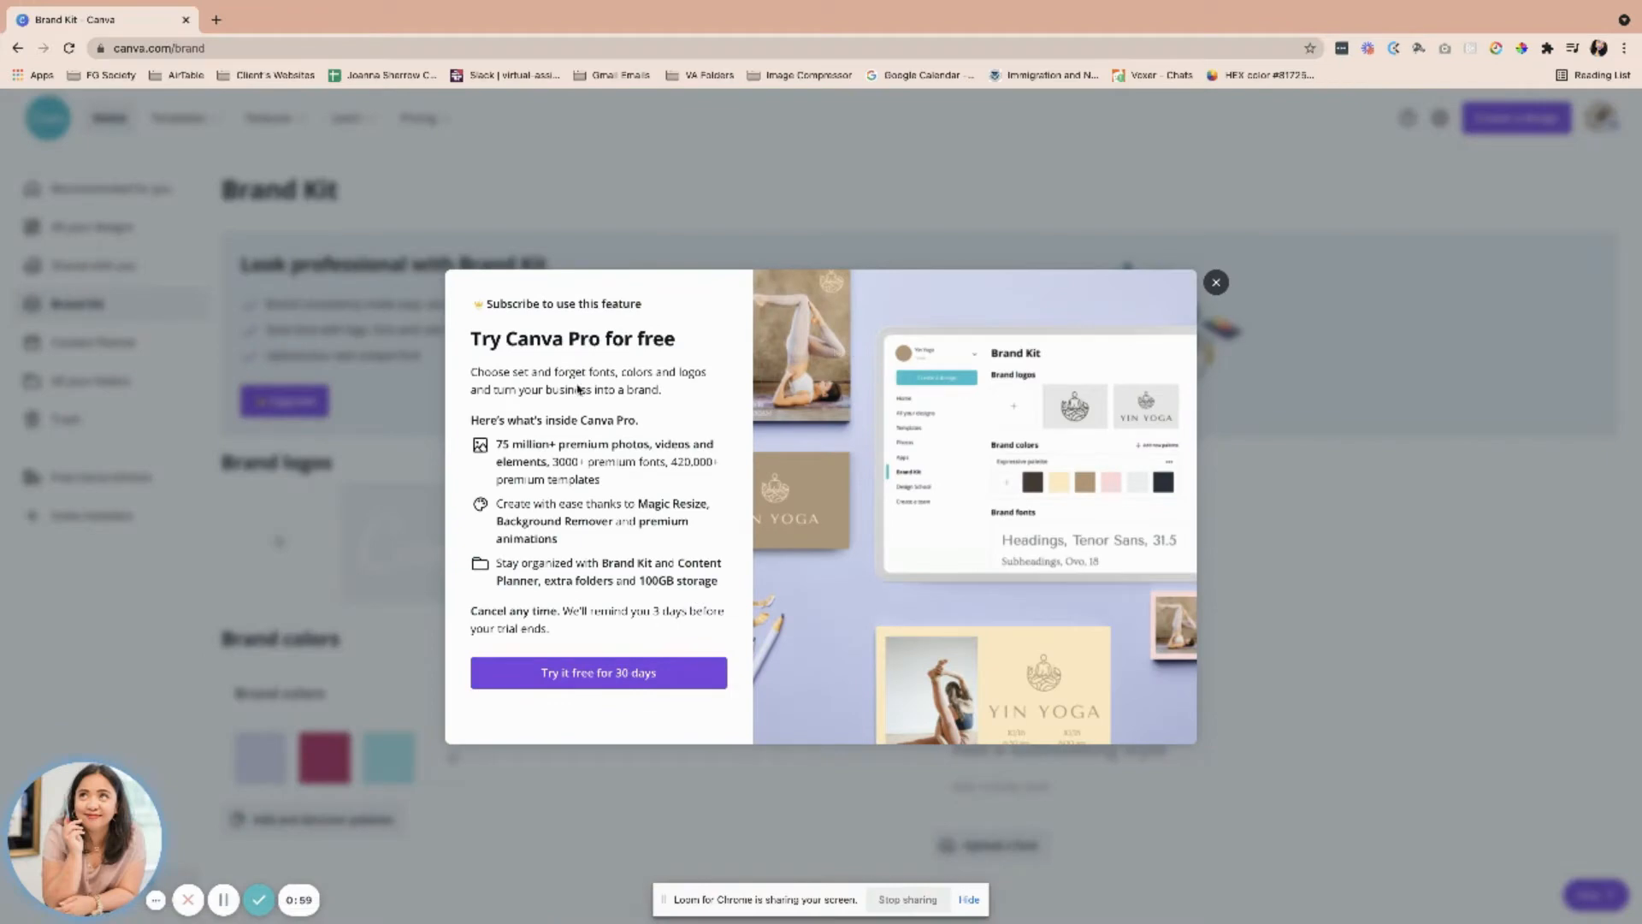
{"action": "left_click", "coordinate": [1216, 284]}
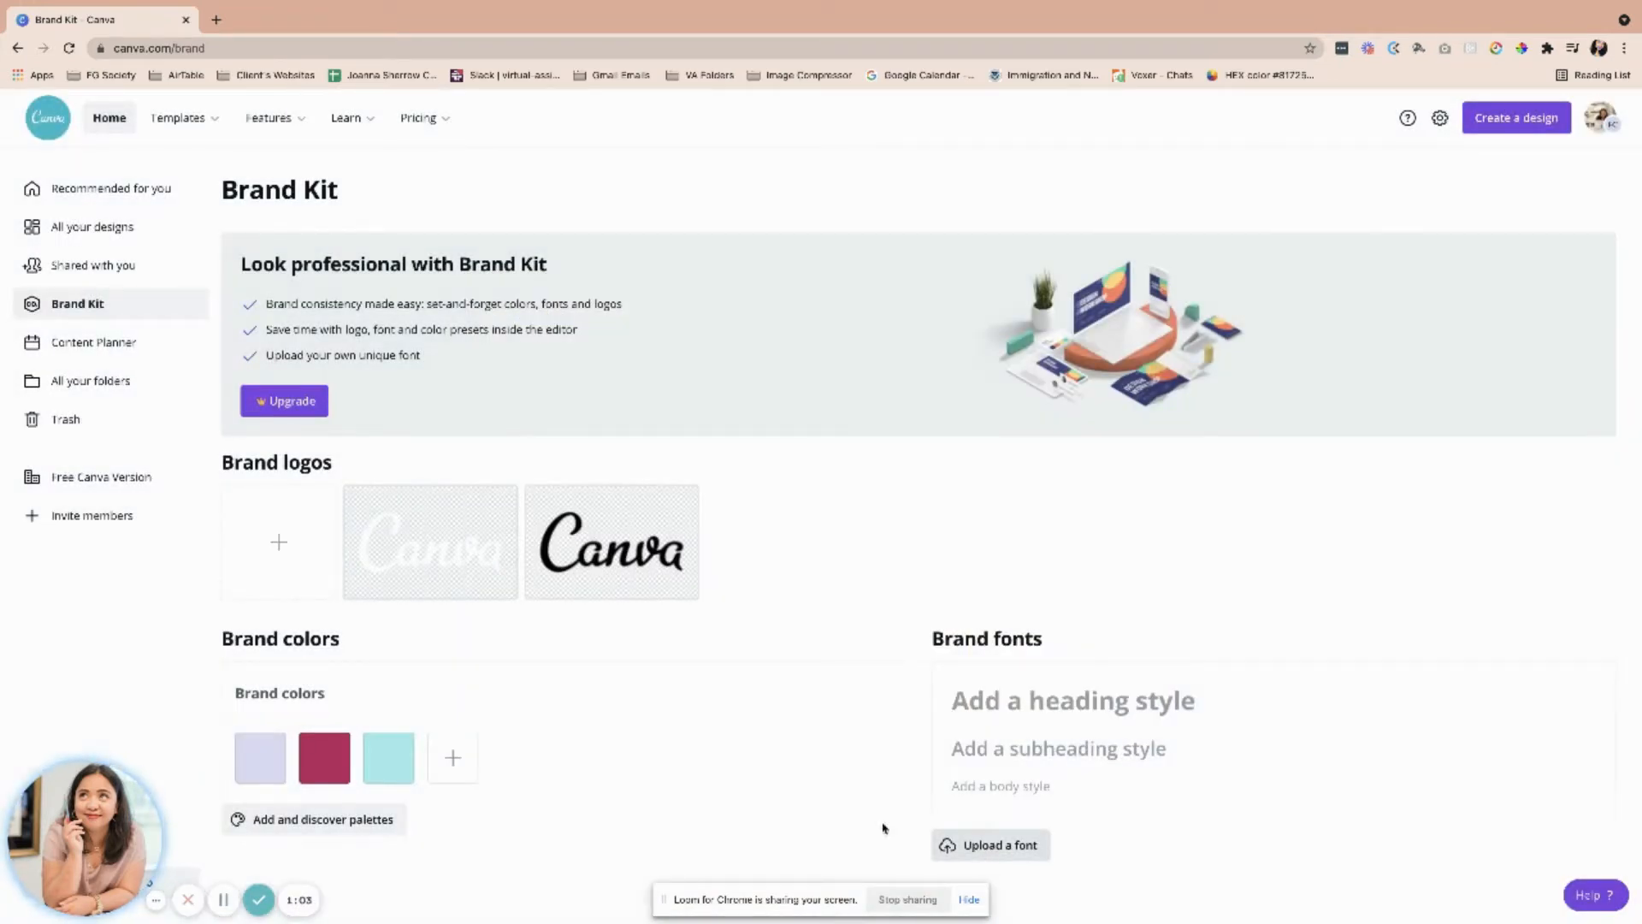
Switch to the Team Savvy Client Based team and open its Brand Kit.
{"action": "left_click", "coordinate": [1601, 118]}
{"action": "scroll", "coordinate": [1451, 385], "scroll_direction": "down", "scroll_amount": 2}
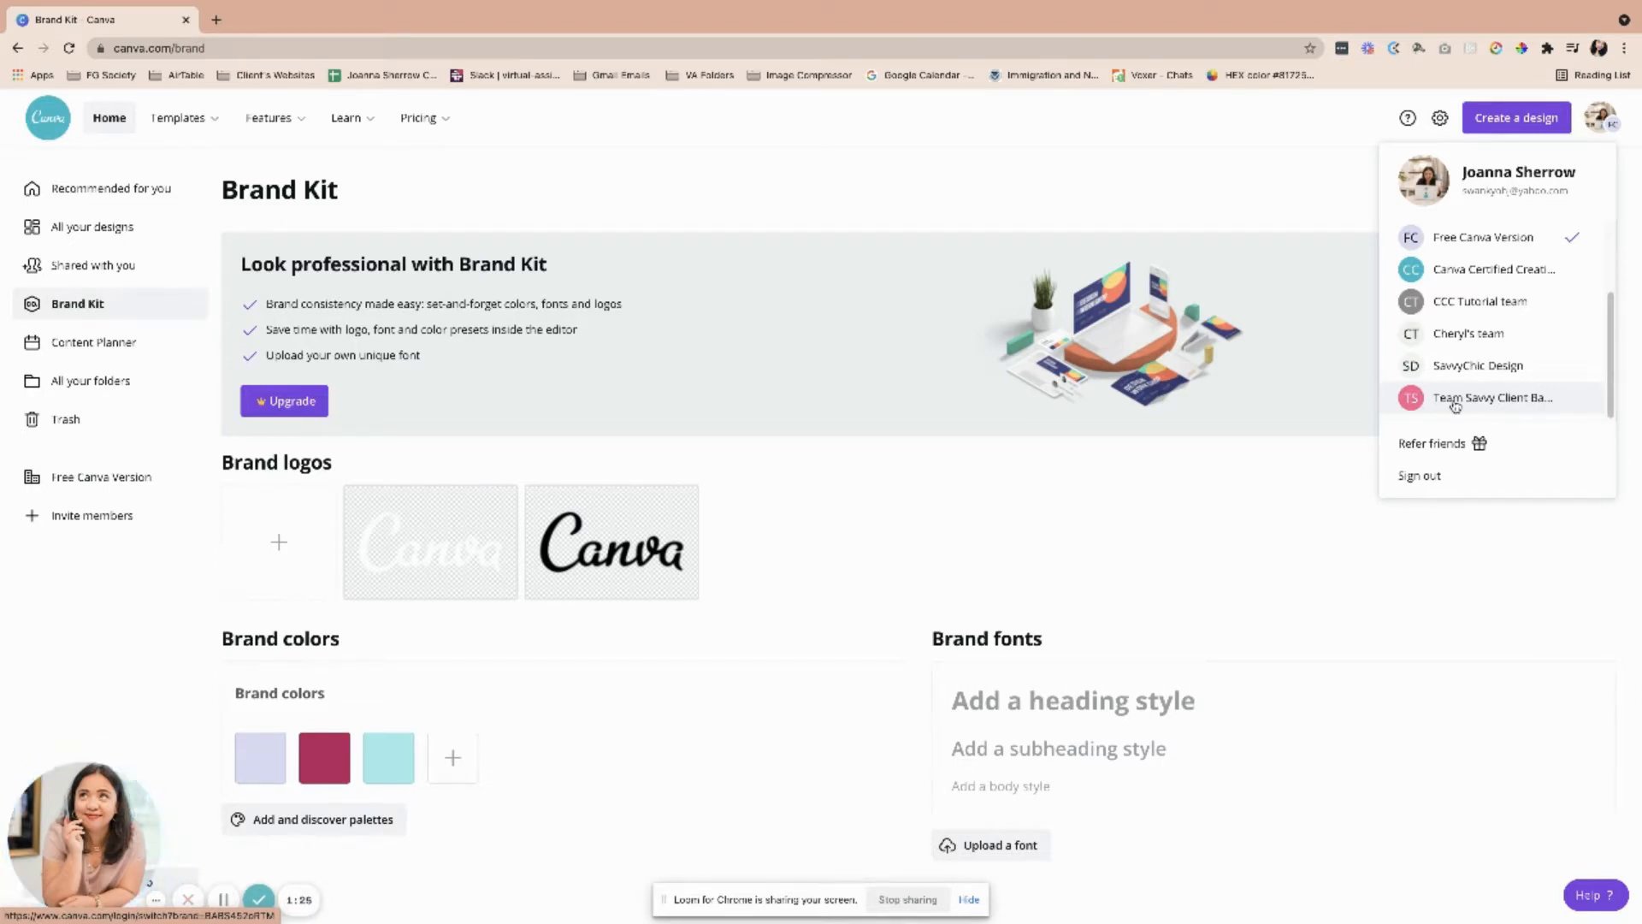
{"action": "left_click", "coordinate": [1454, 405]}
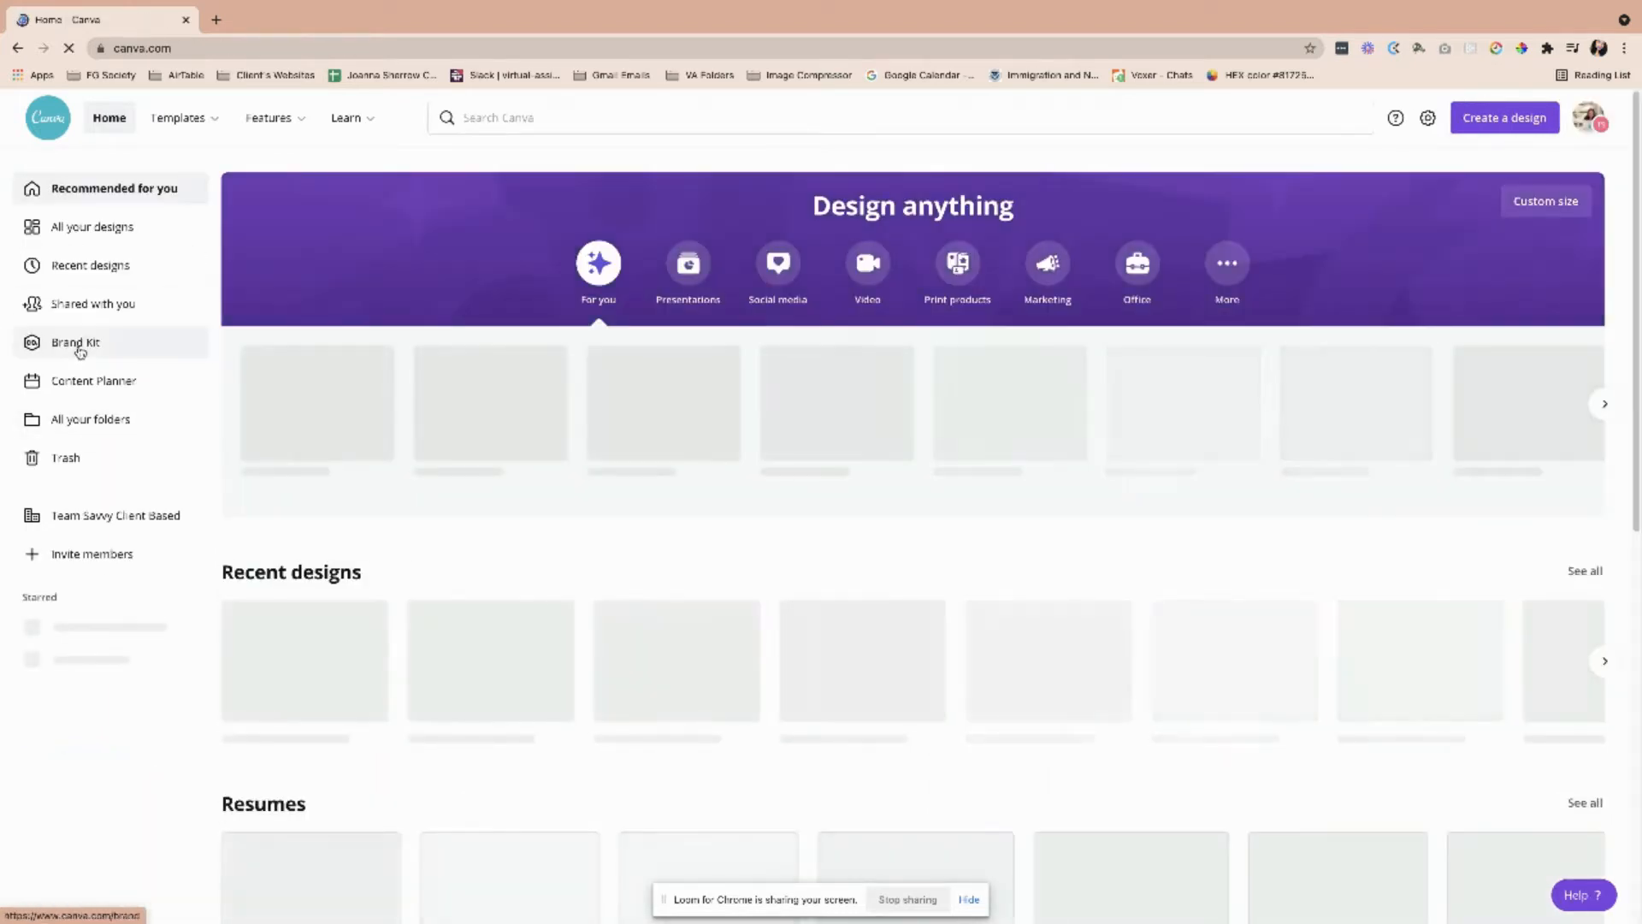
{"action": "left_click", "coordinate": [78, 347]}
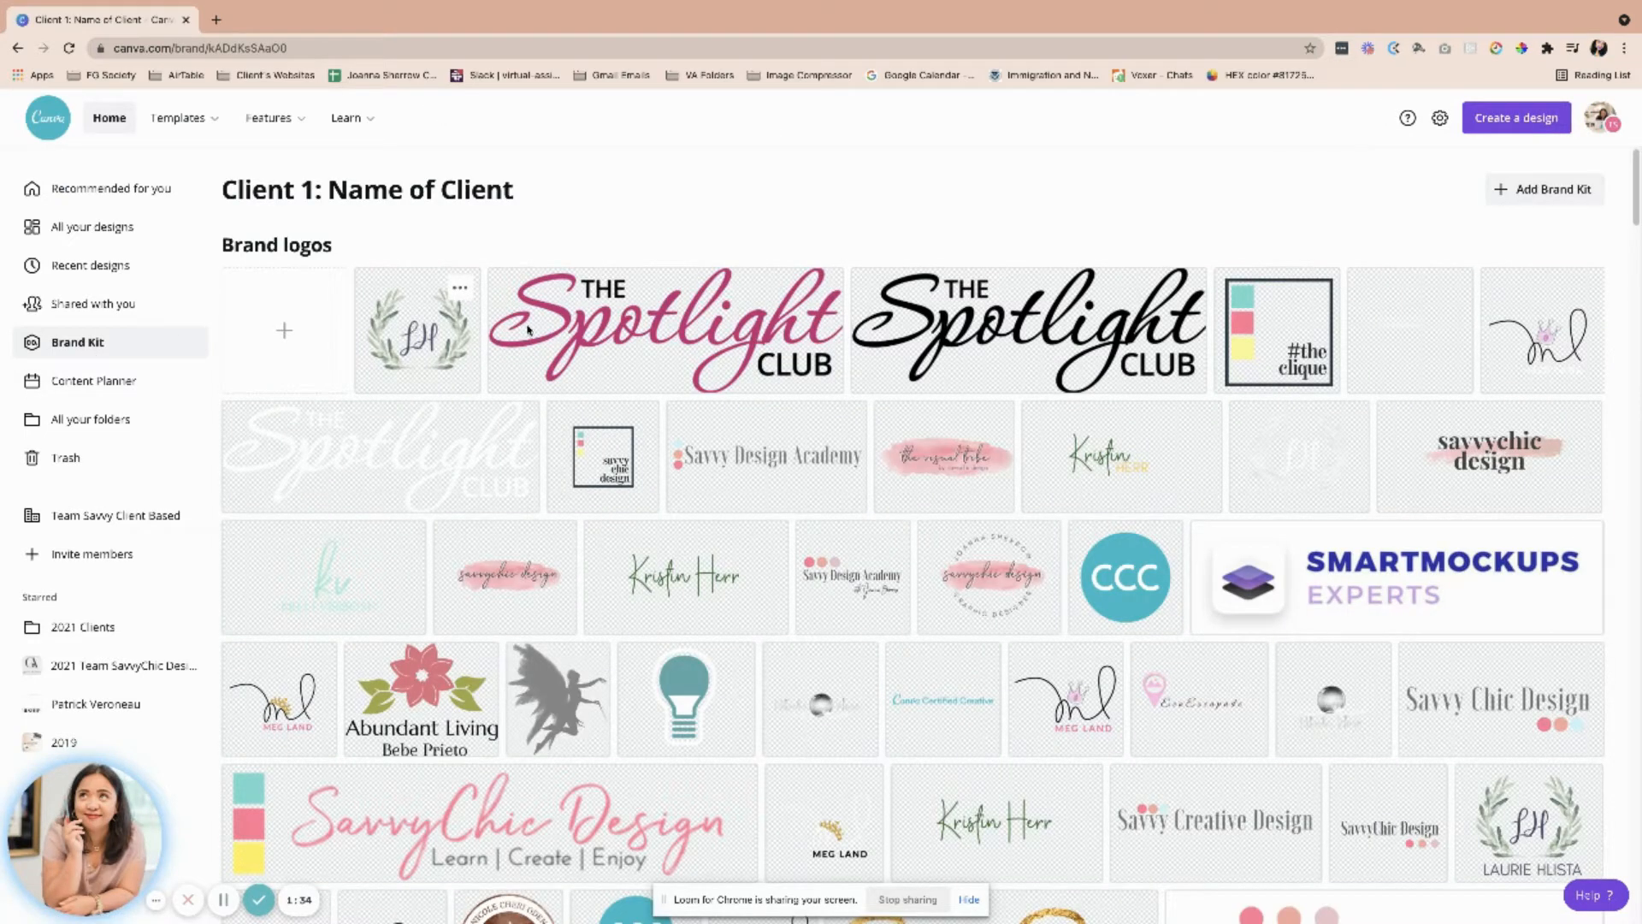
Examine the brand kit's logos, client color palettes and uploaded fonts from beginning to end.
{"action": "scroll", "coordinate": [670, 609], "scroll_direction": "down", "scroll_amount": 5}
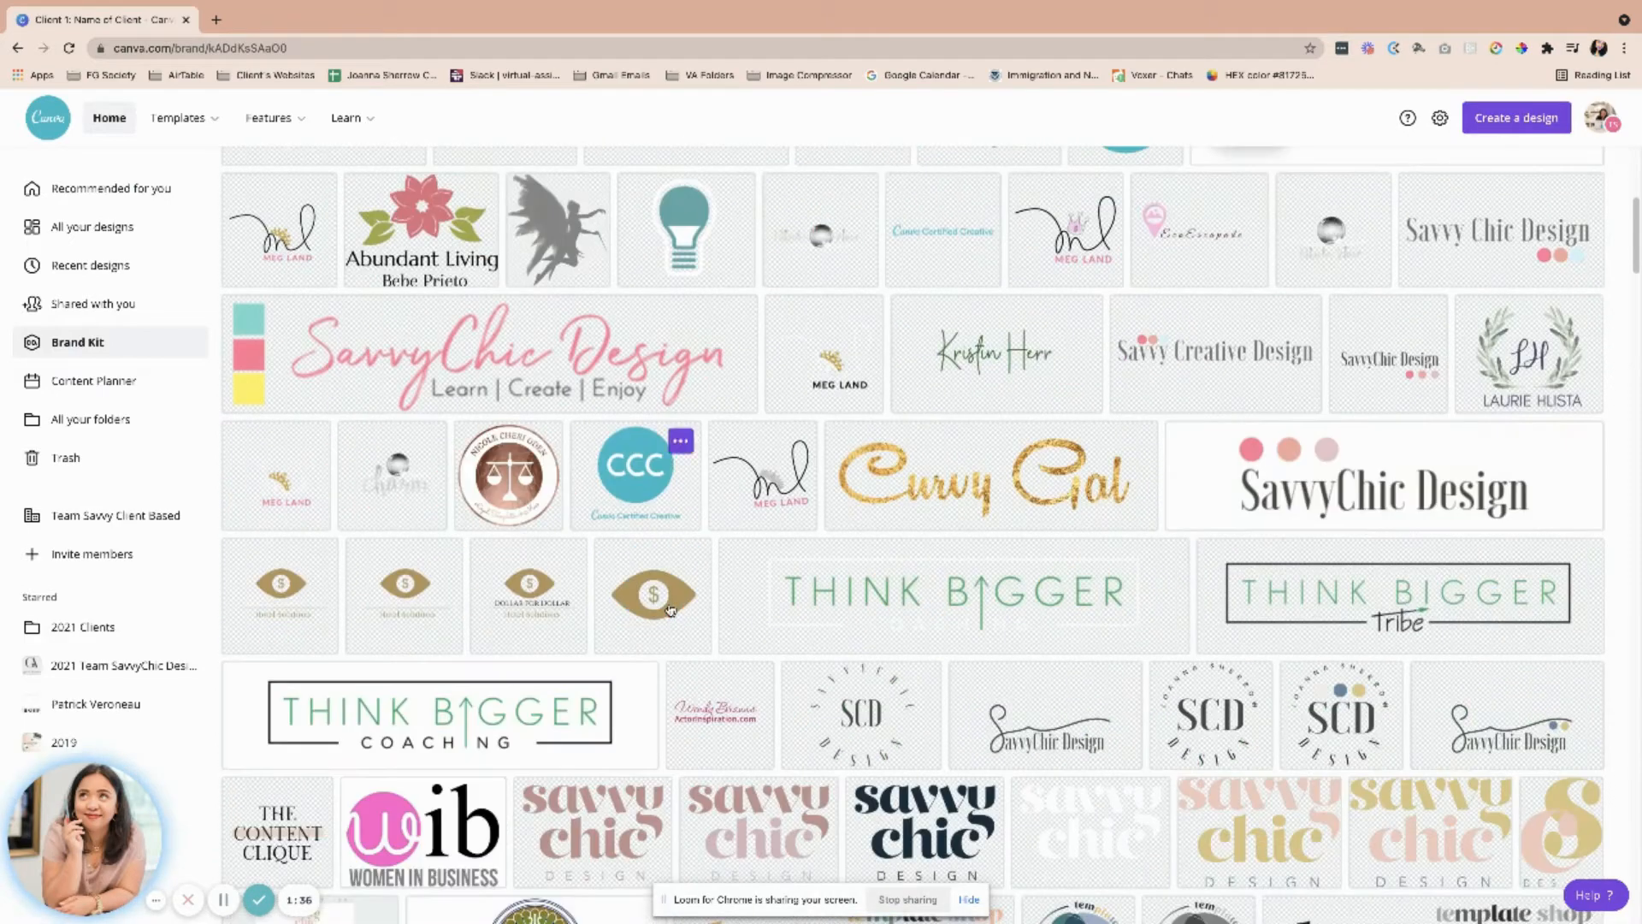
{"action": "scroll", "coordinate": [671, 609], "scroll_direction": "down", "scroll_amount": 10}
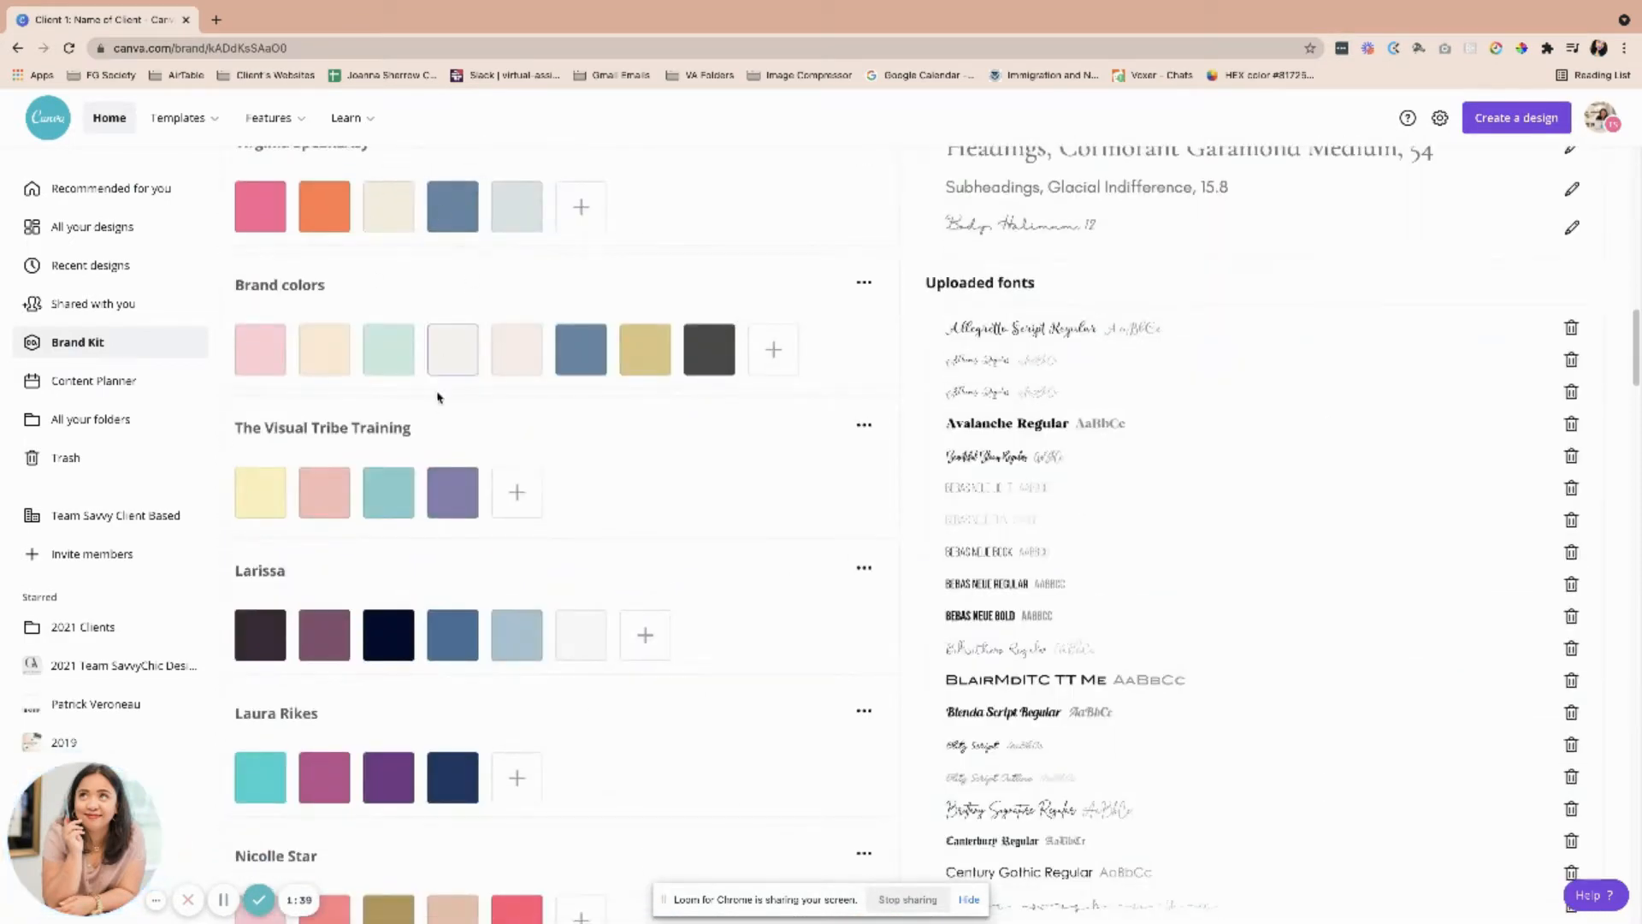
{"action": "scroll", "coordinate": [447, 586], "scroll_direction": "down", "scroll_amount": 15}
{"action": "scroll", "coordinate": [448, 588], "scroll_direction": "down", "scroll_amount": 12}
{"action": "scroll", "coordinate": [1045, 283], "scroll_direction": "up", "scroll_amount": 6}
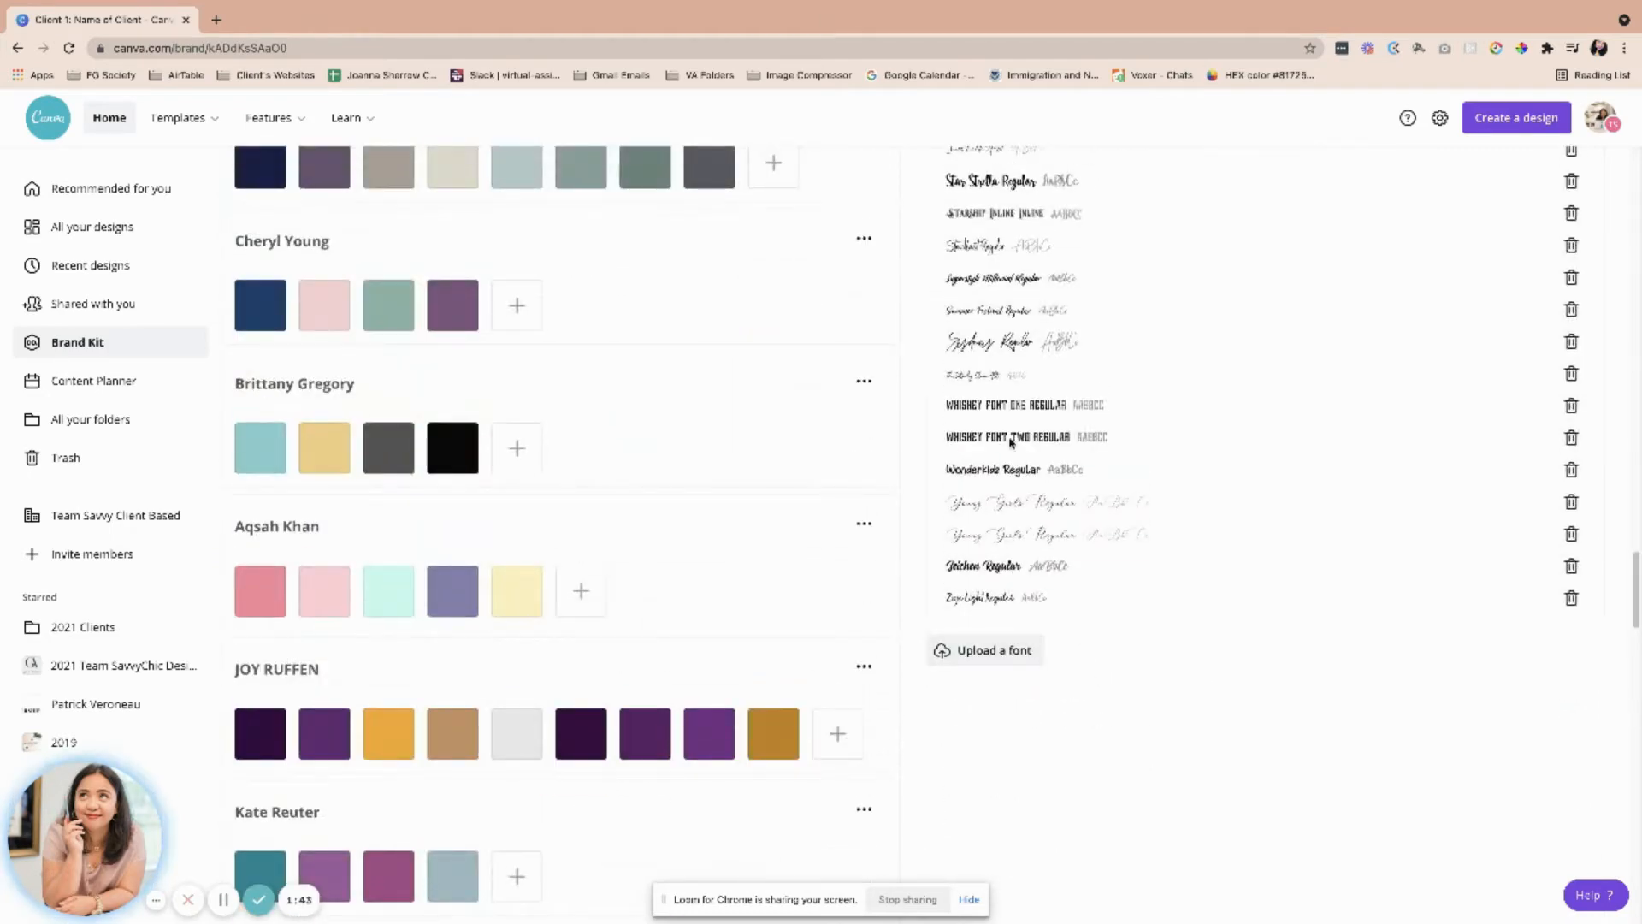
{"action": "scroll", "coordinate": [1010, 507], "scroll_direction": "up", "scroll_amount": 10}
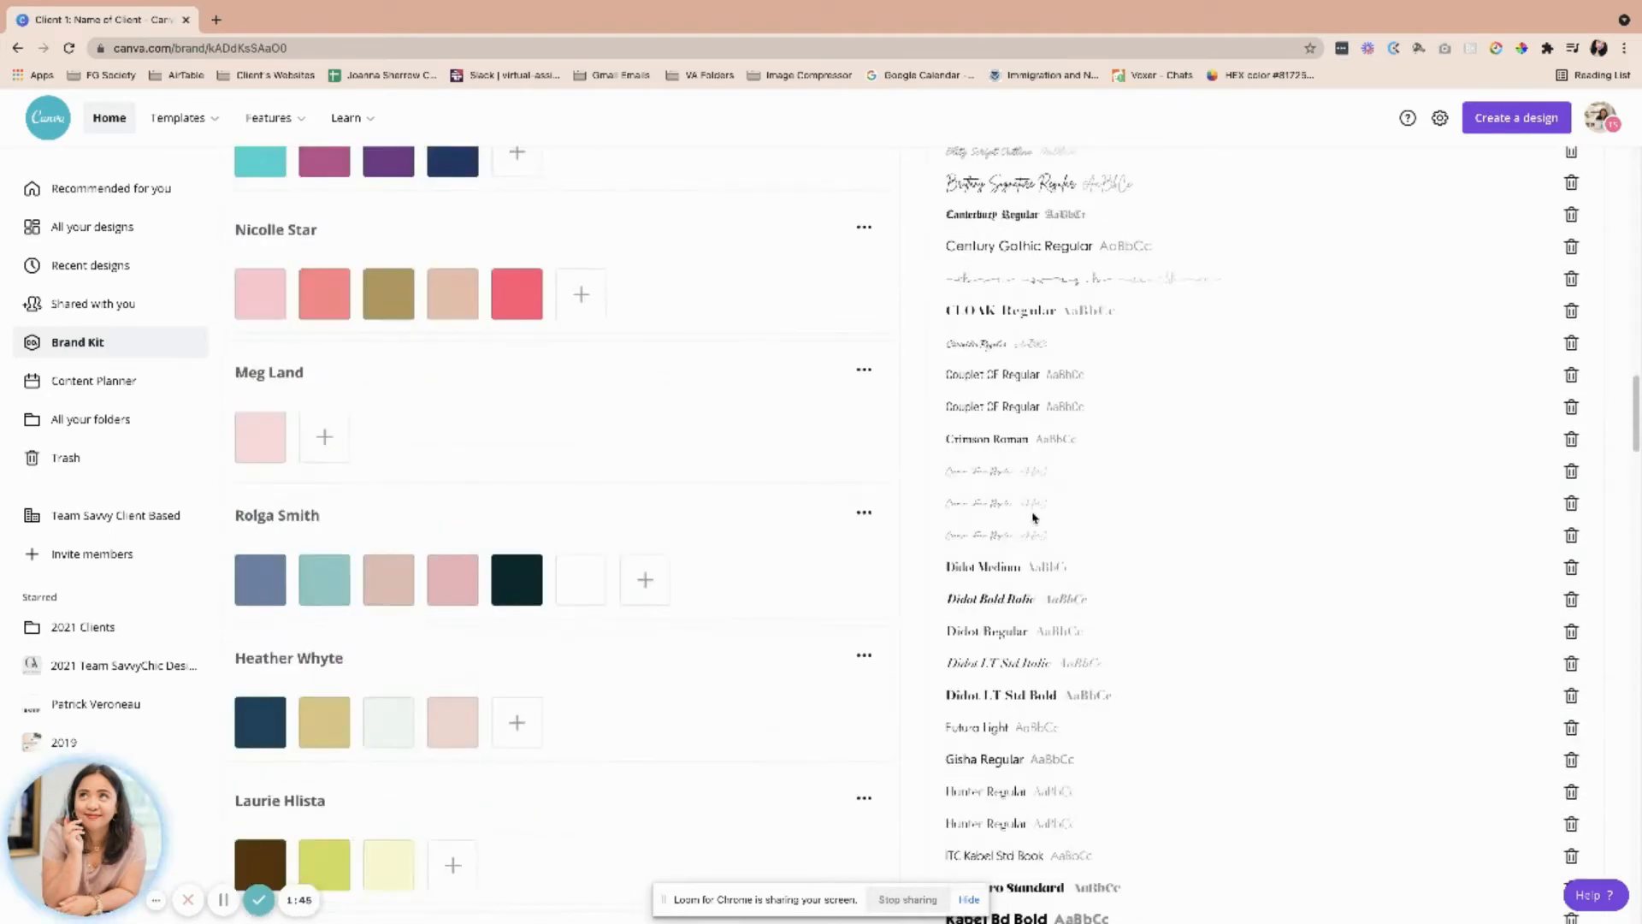
{"action": "scroll", "coordinate": [1034, 517], "scroll_direction": "up", "scroll_amount": 15}
{"action": "scroll", "coordinate": [1034, 517], "scroll_direction": "up", "scroll_amount": 5}
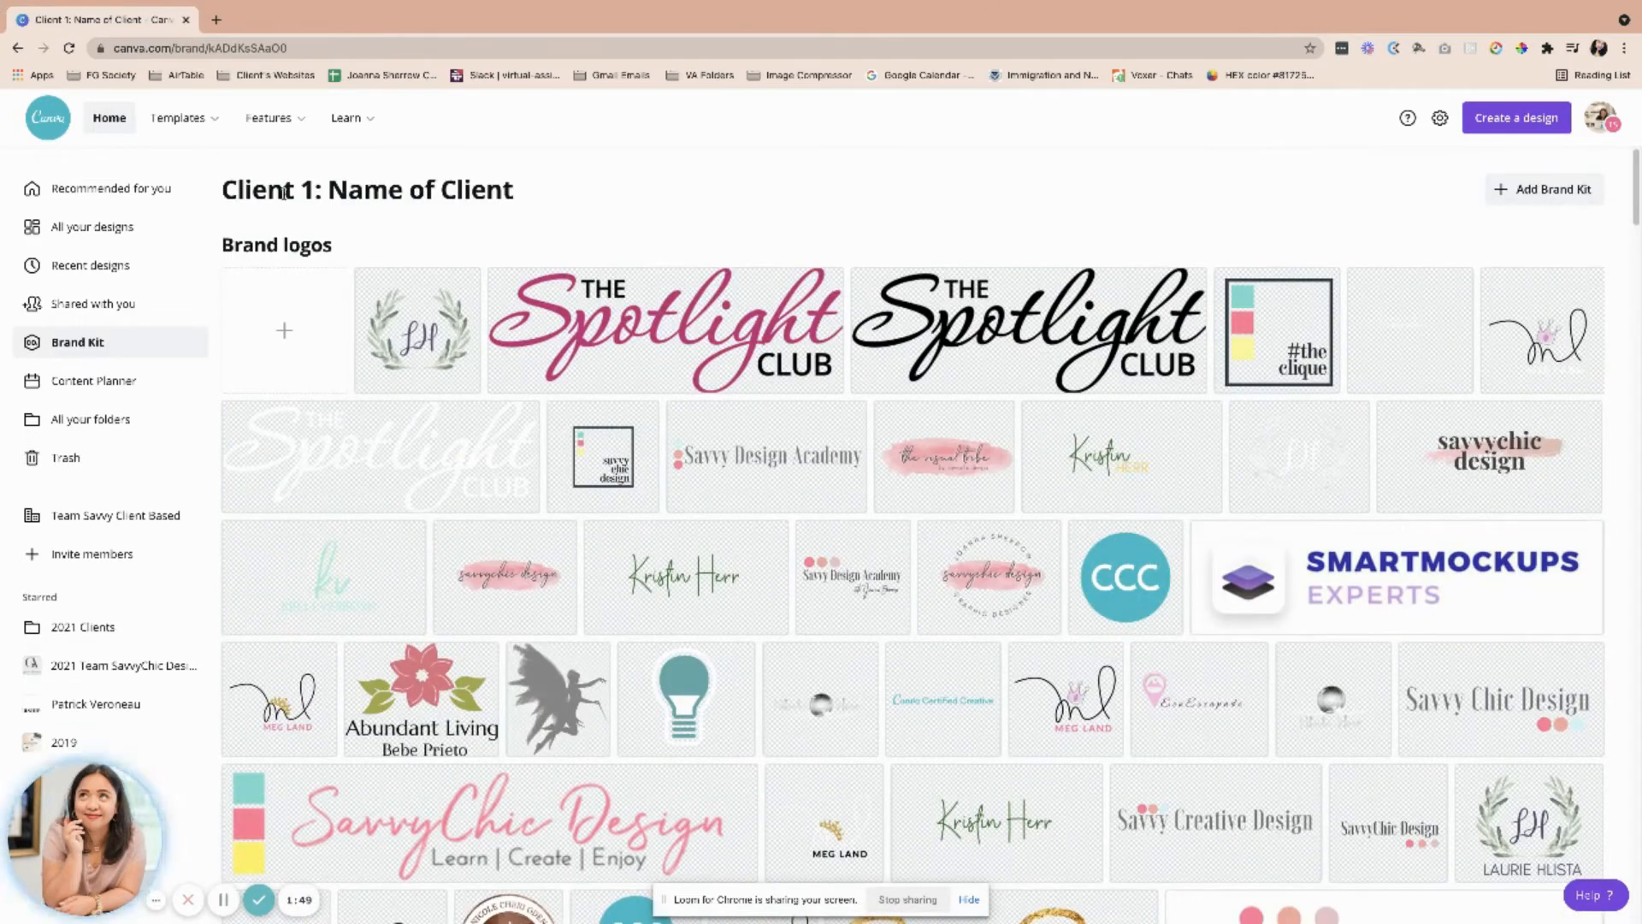
Clear the existing brand kit's name "Client 1: Name of Client".
{"action": "left_click", "coordinate": [551, 188]}
{"action": "key", "text": "BackSpace"}
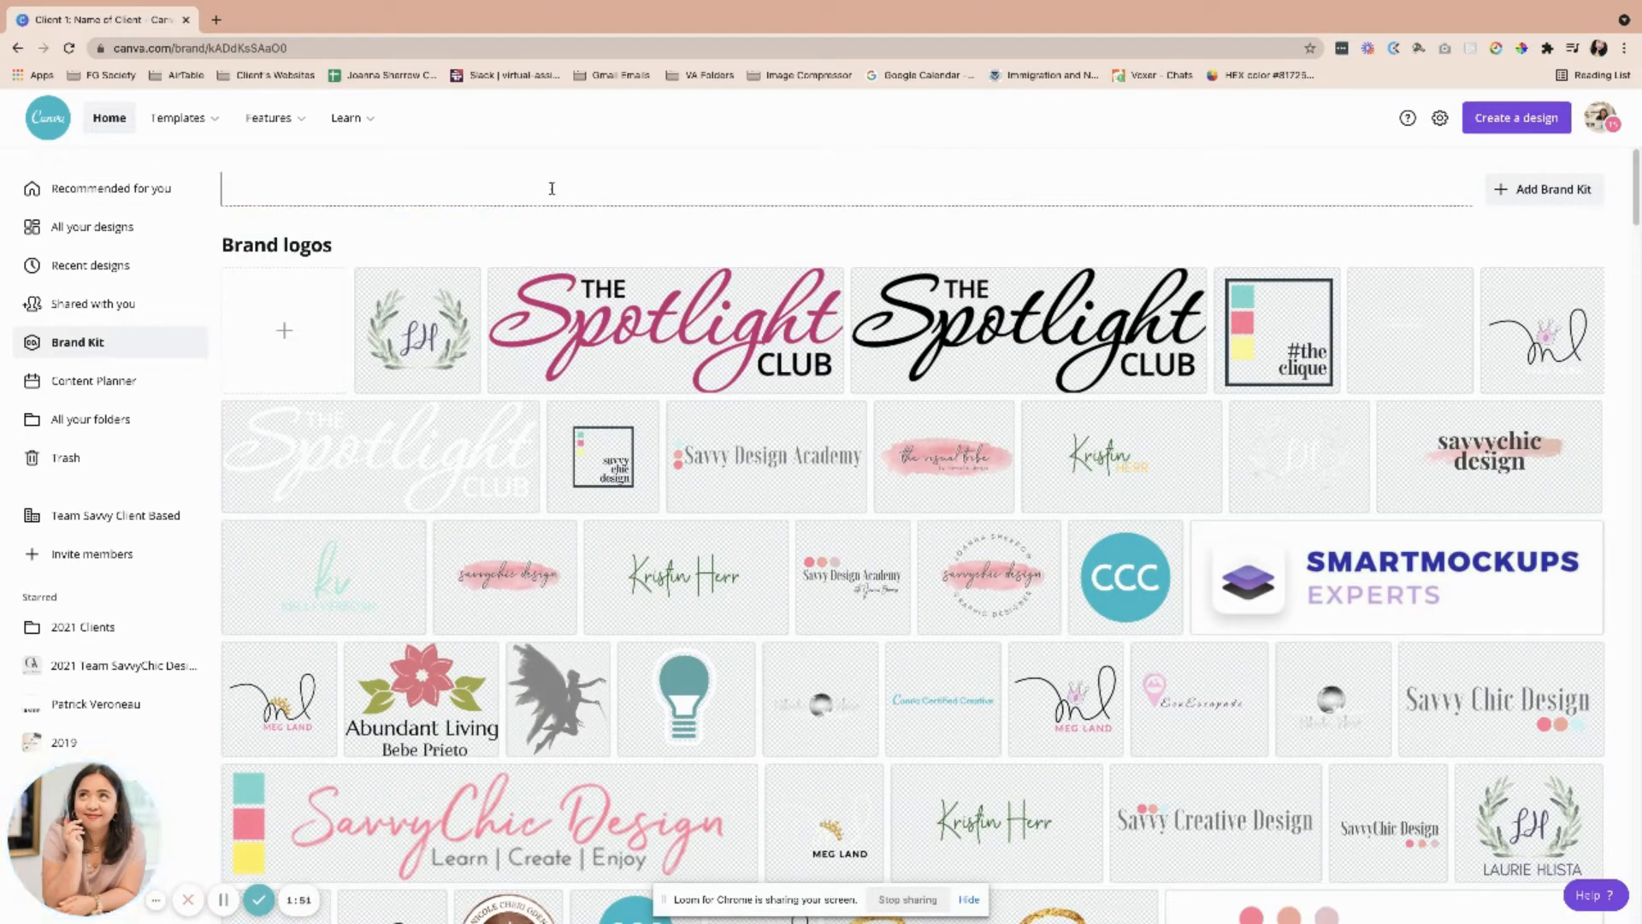
{"action": "left_click", "coordinate": [1496, 224]}
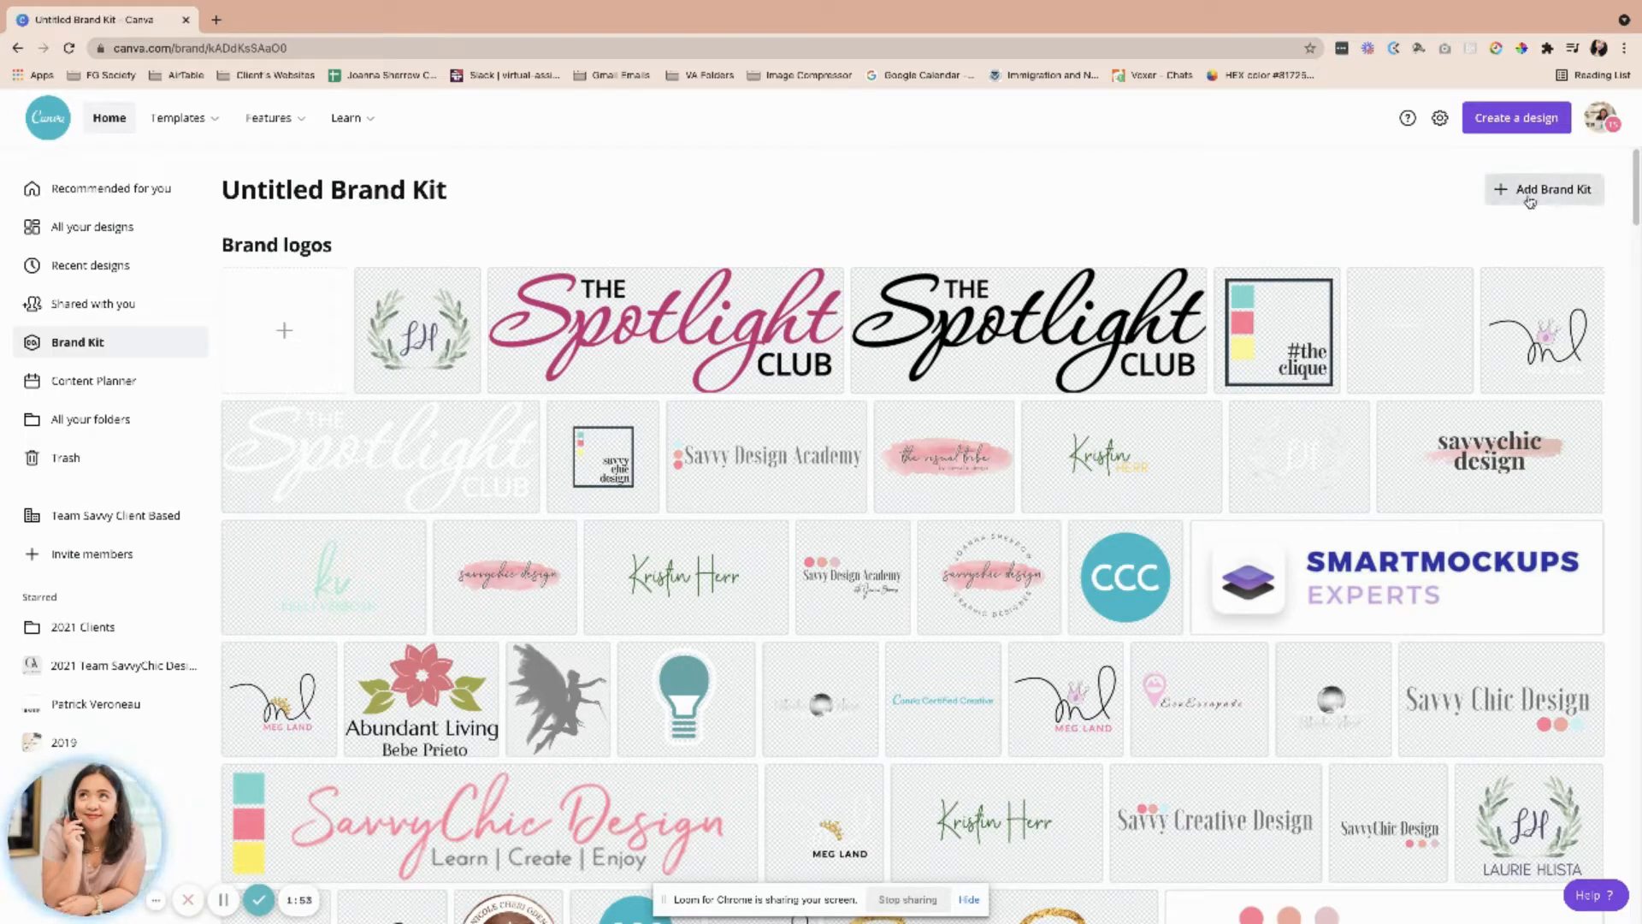
Create a new brand kit named "Name of Client 1 Brand Kit".
{"action": "left_click", "coordinate": [1624, 50]}
{"action": "left_click", "coordinate": [1576, 224]}
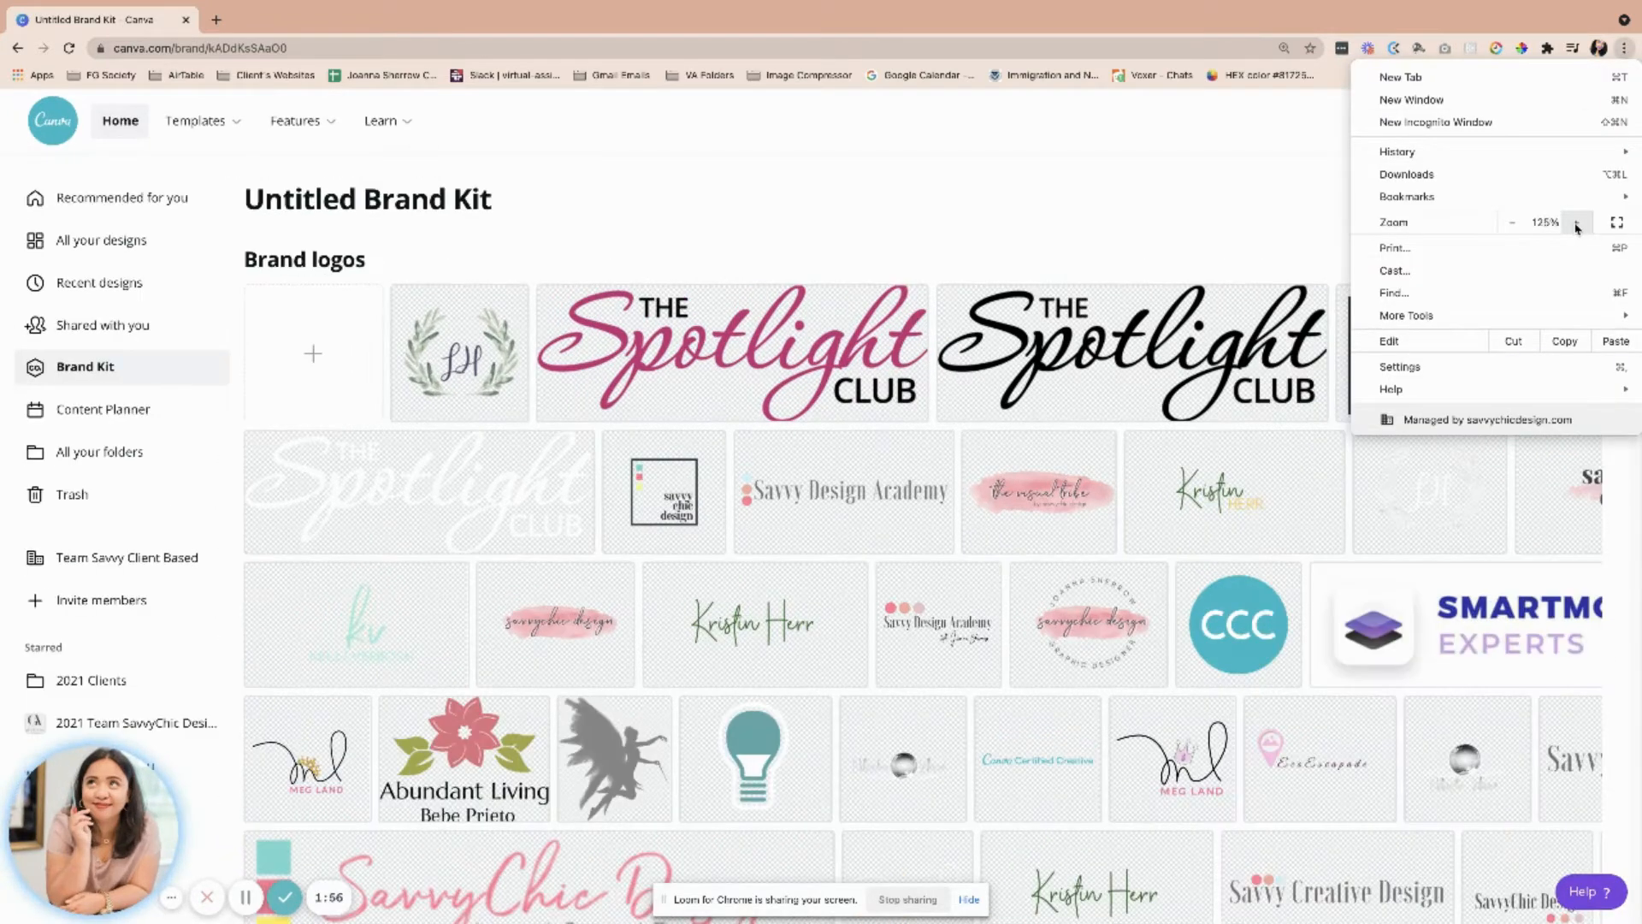
{"action": "left_click", "coordinate": [1576, 223]}
{"action": "left_click", "coordinate": [1297, 305]}
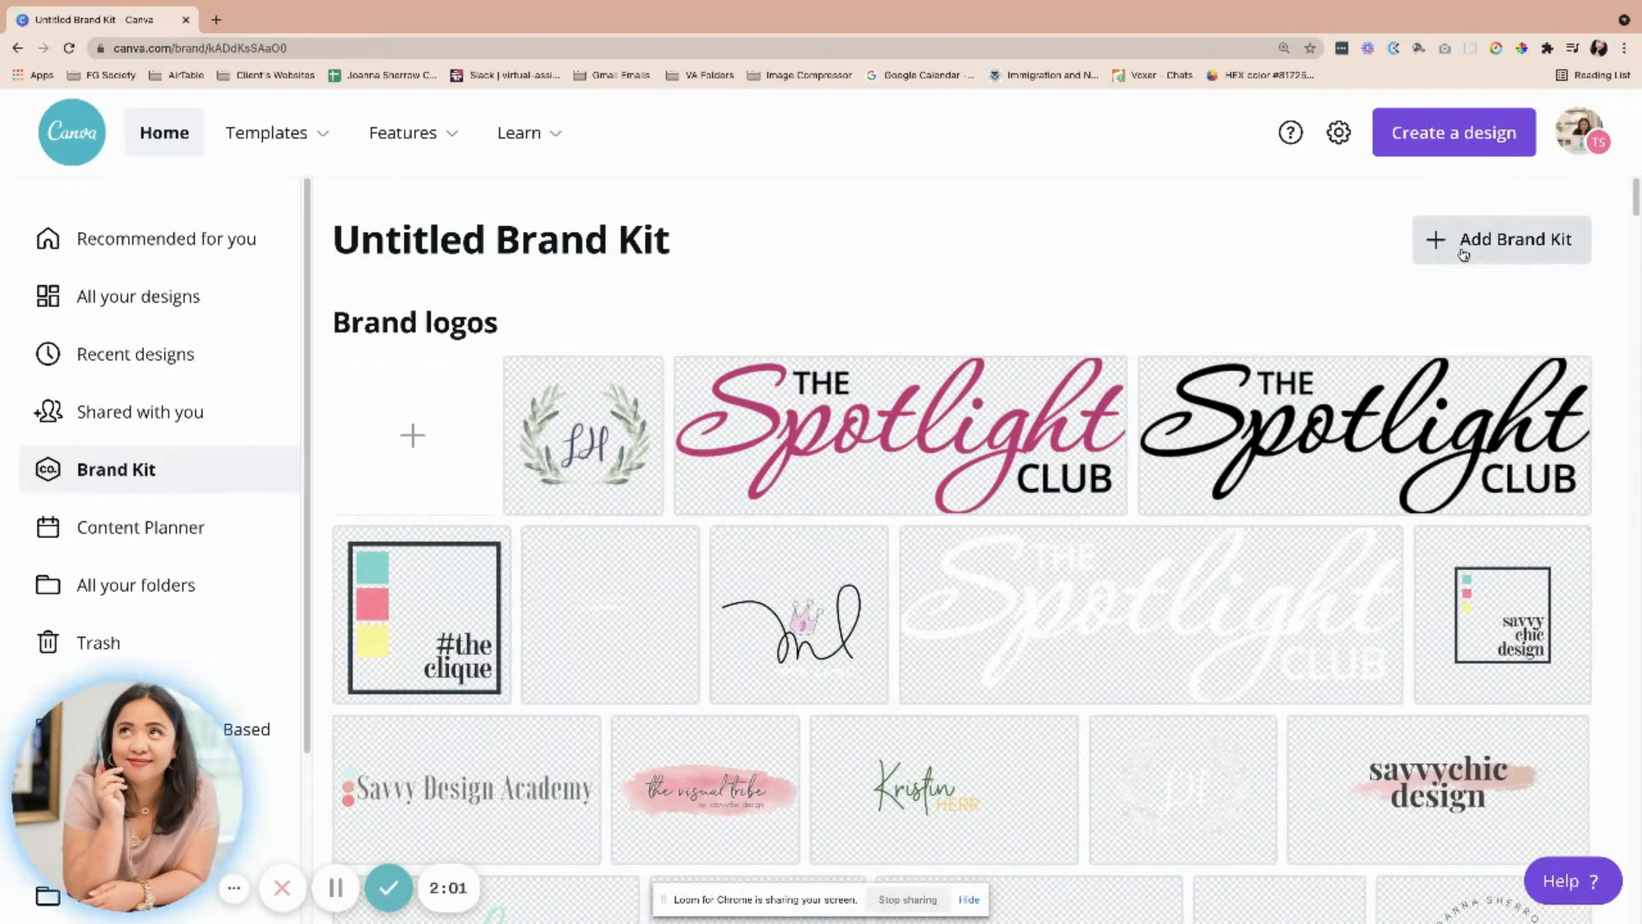
{"action": "left_click", "coordinate": [1490, 249]}
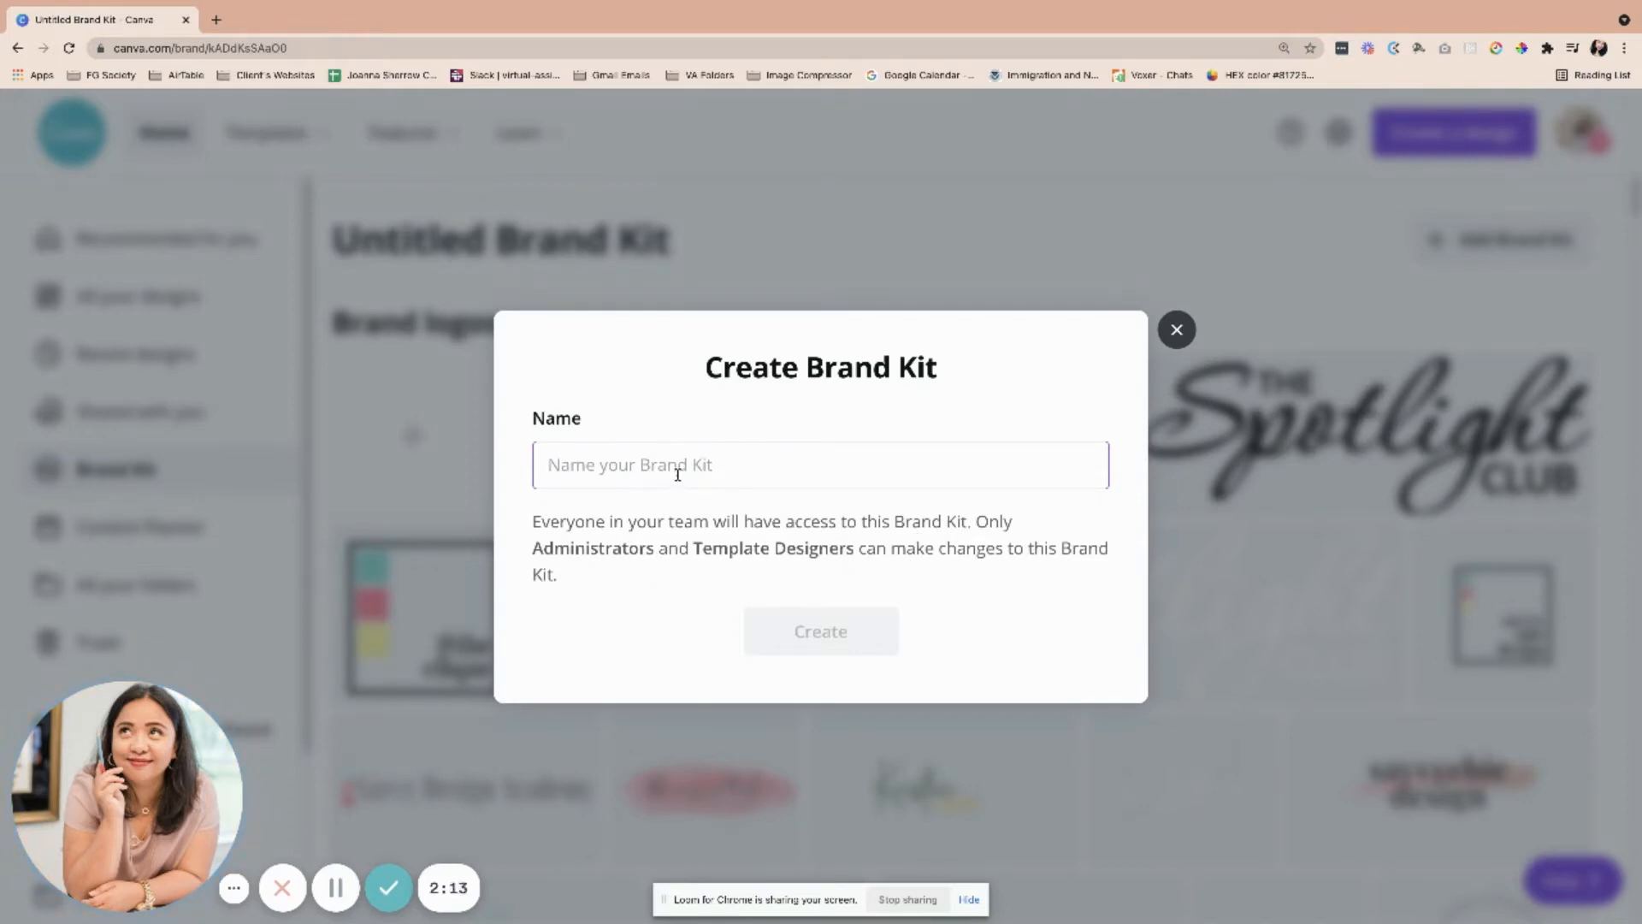
{"action": "type", "text": "Nme"}
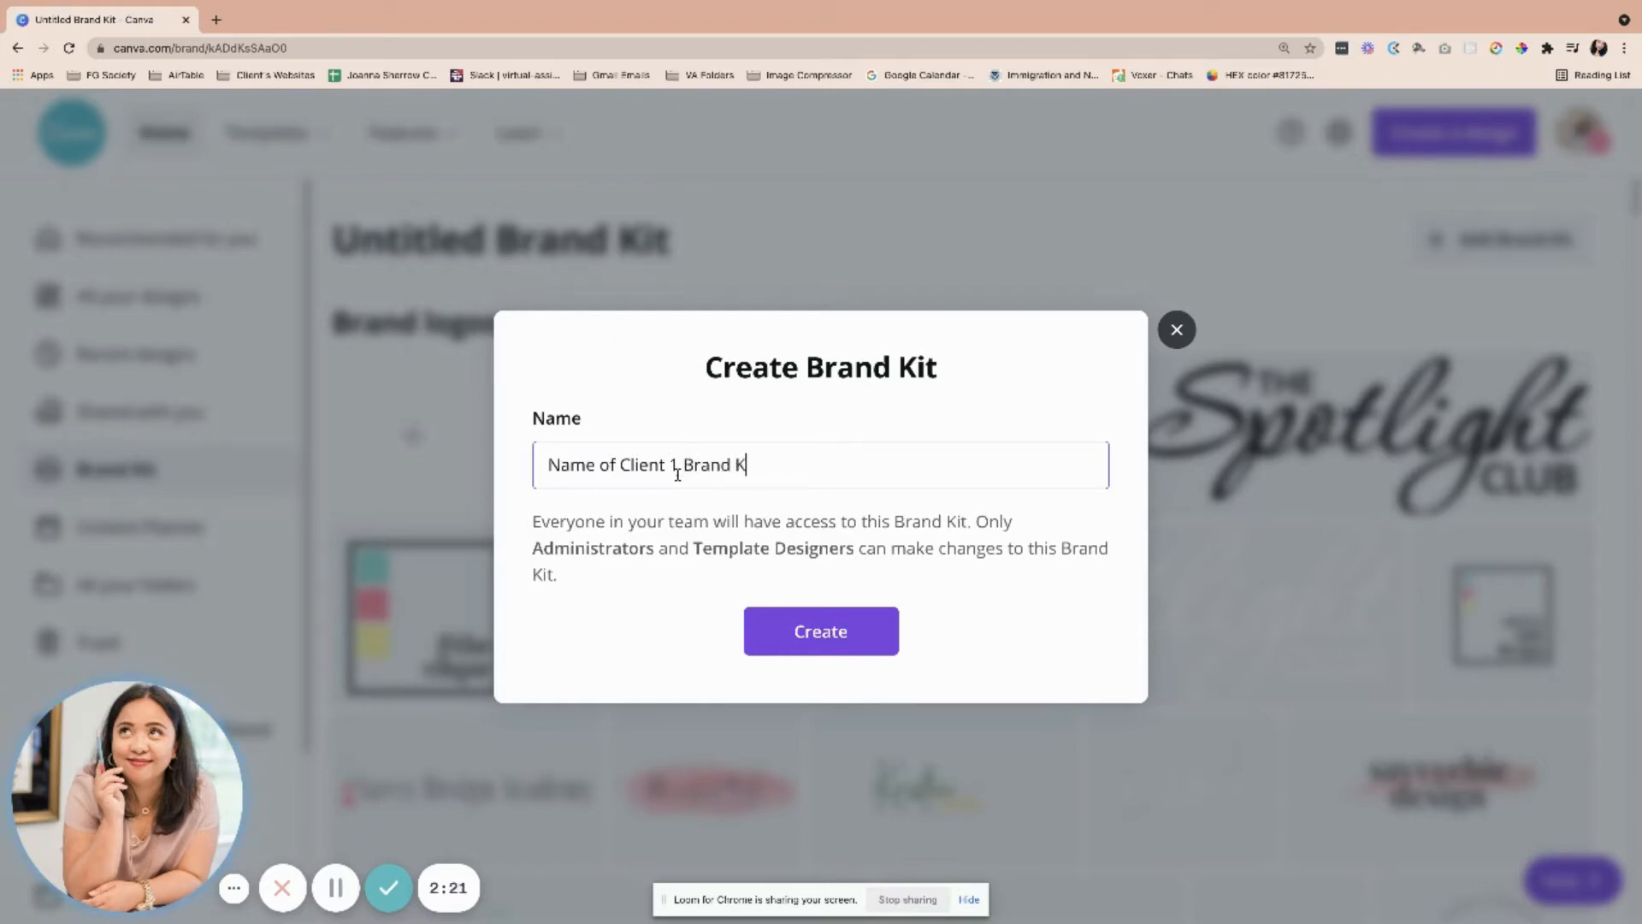
{"action": "left_click", "coordinate": [781, 640]}
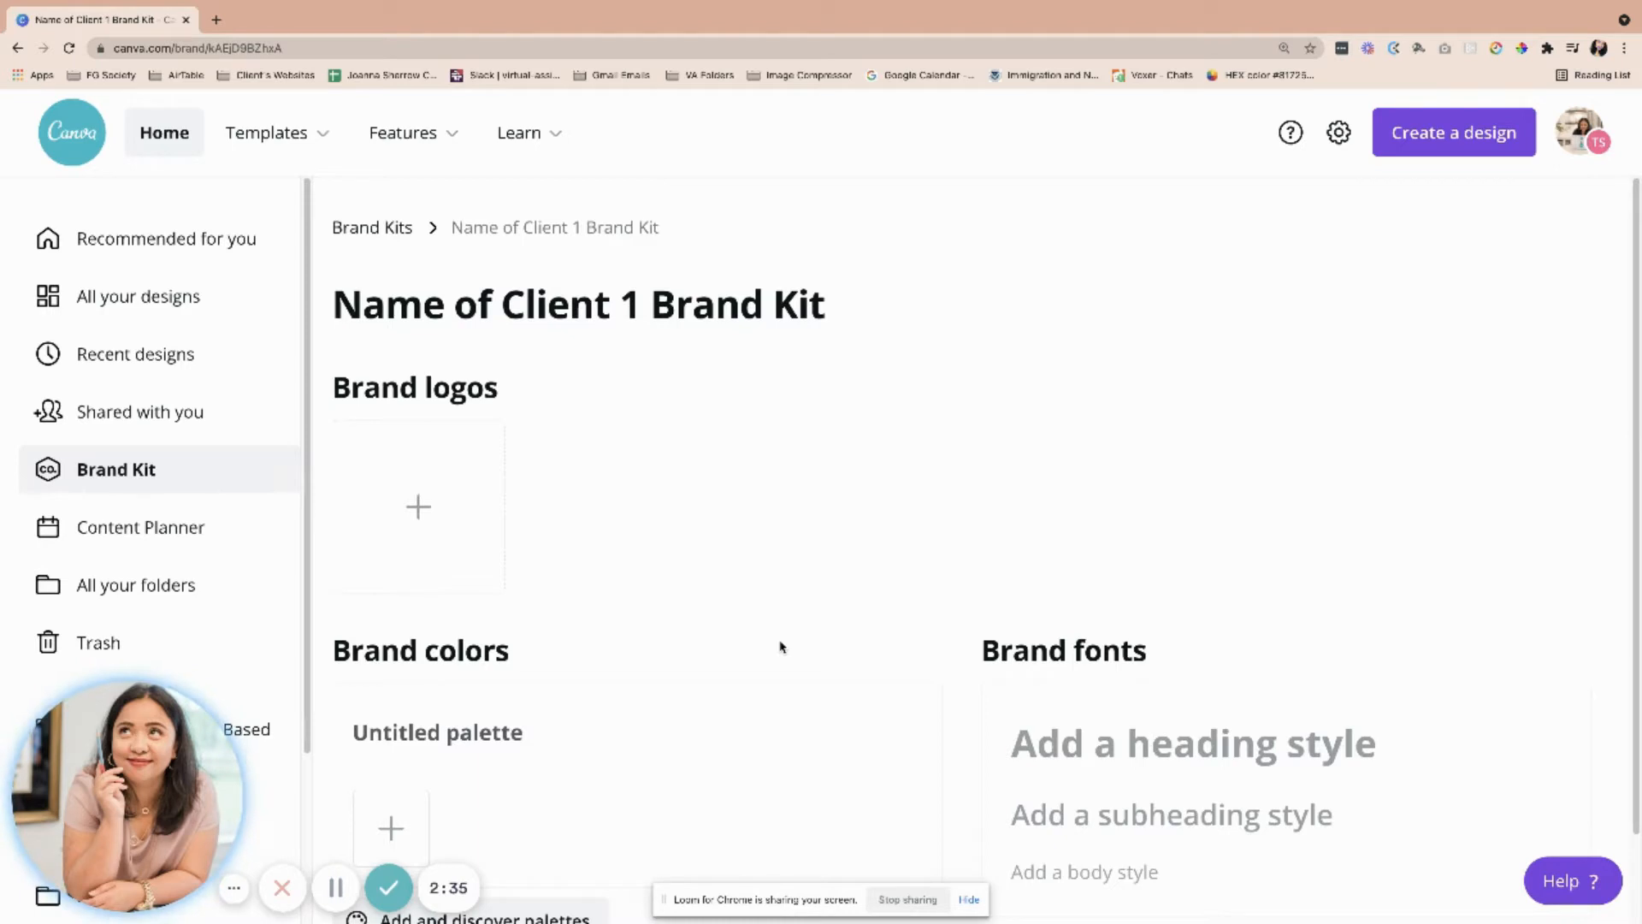
Start a brand logo upload for the new kit and browse to the 2021 folder inside Clients in Dropbox.
{"action": "left_click", "coordinate": [1624, 48]}
{"action": "left_click", "coordinate": [1513, 224]}
{"action": "left_click", "coordinate": [1513, 224]}
{"action": "left_click", "coordinate": [1513, 224]}
{"action": "left_click", "coordinate": [857, 342]}
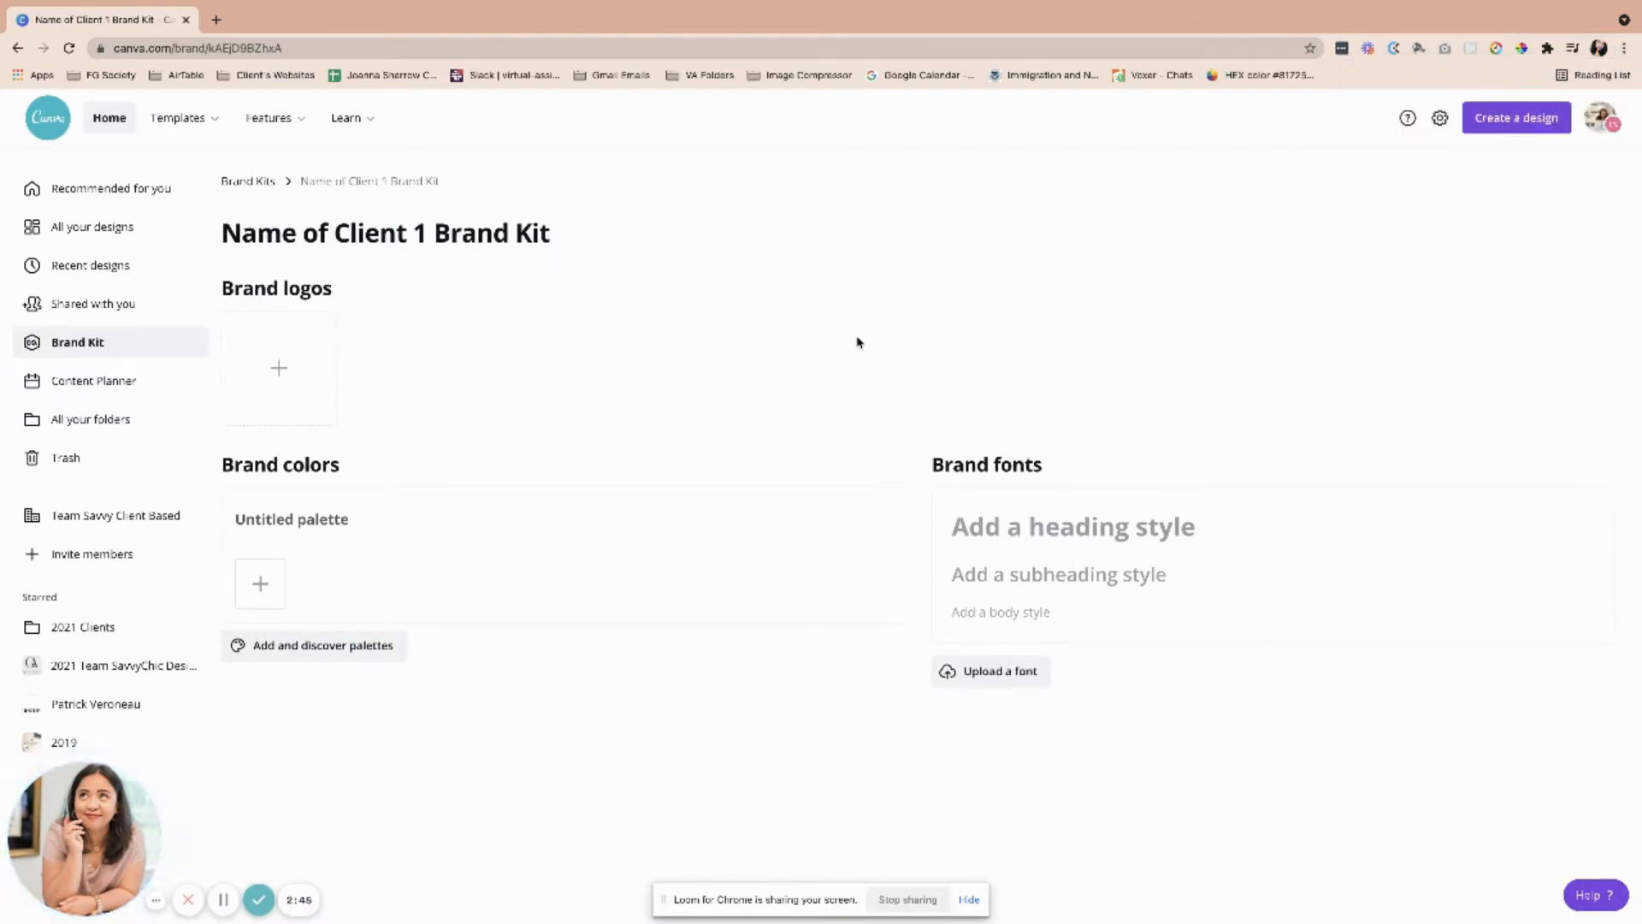
{"action": "left_click", "coordinate": [391, 239]}
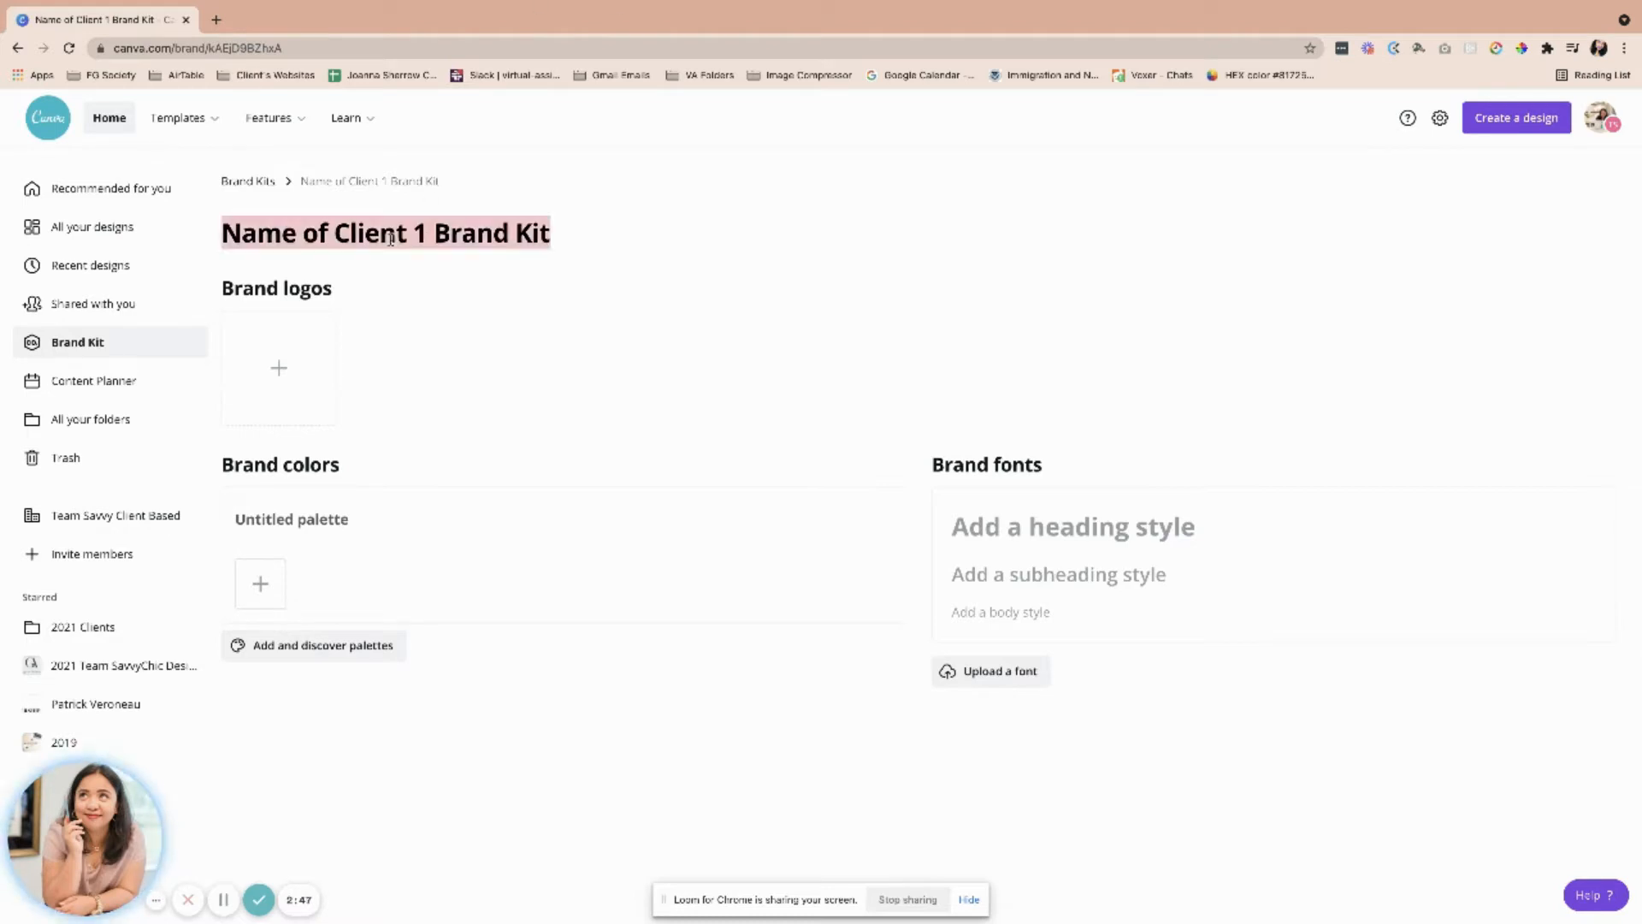
{"action": "left_click", "coordinate": [547, 363]}
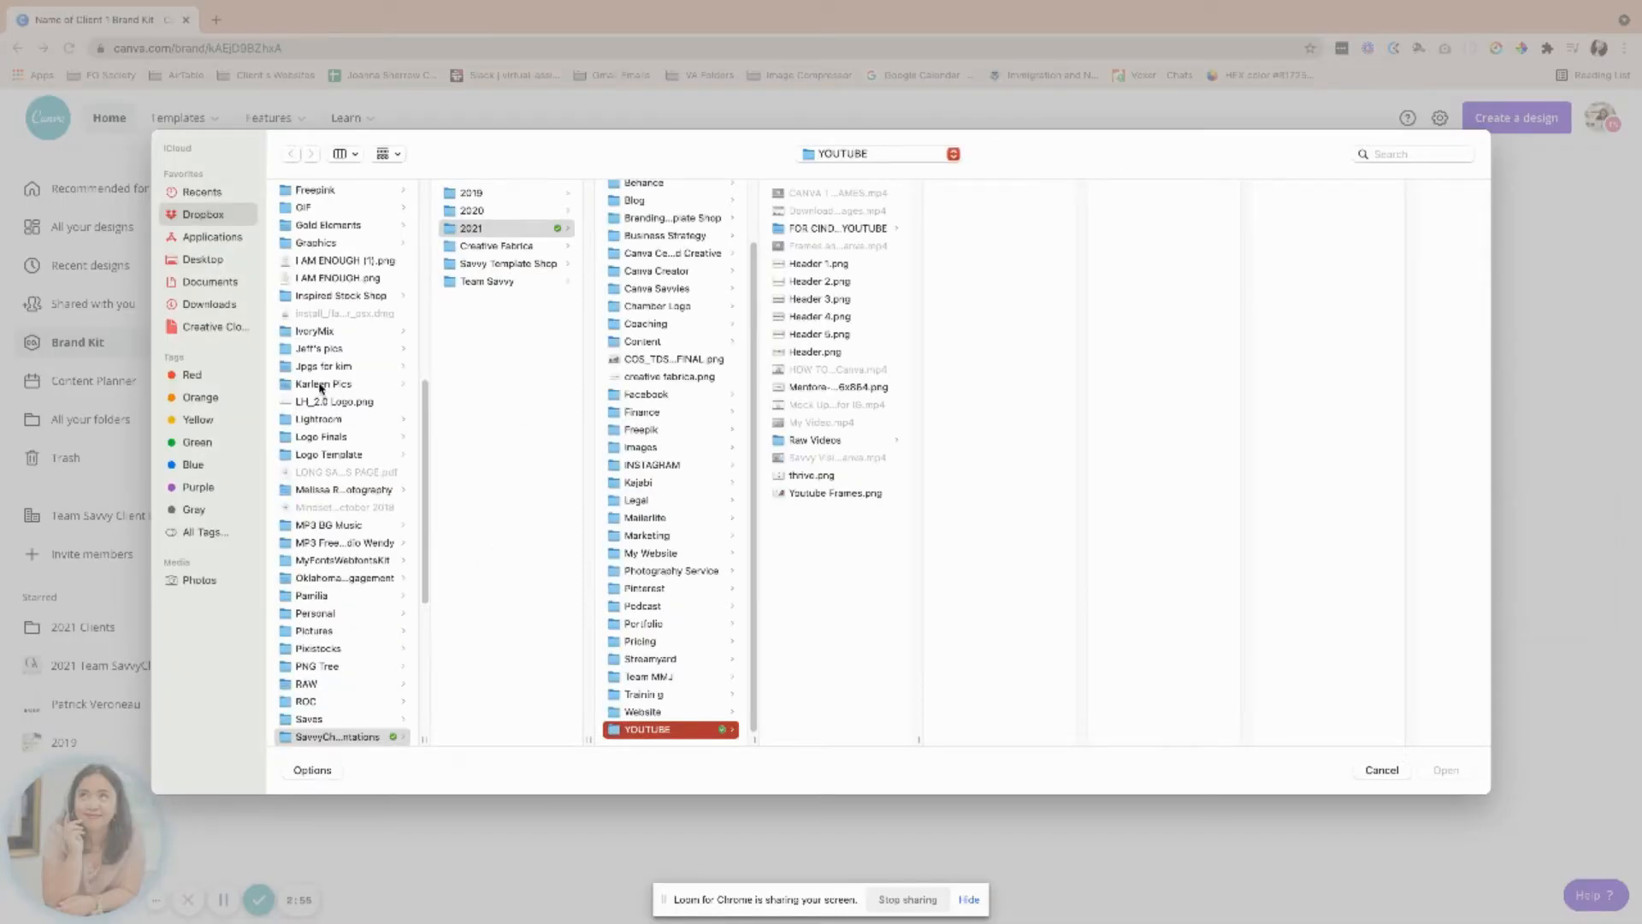
{"action": "scroll", "coordinate": [325, 389], "scroll_direction": "up", "scroll_amount": 5}
{"action": "left_click", "coordinate": [325, 257]}
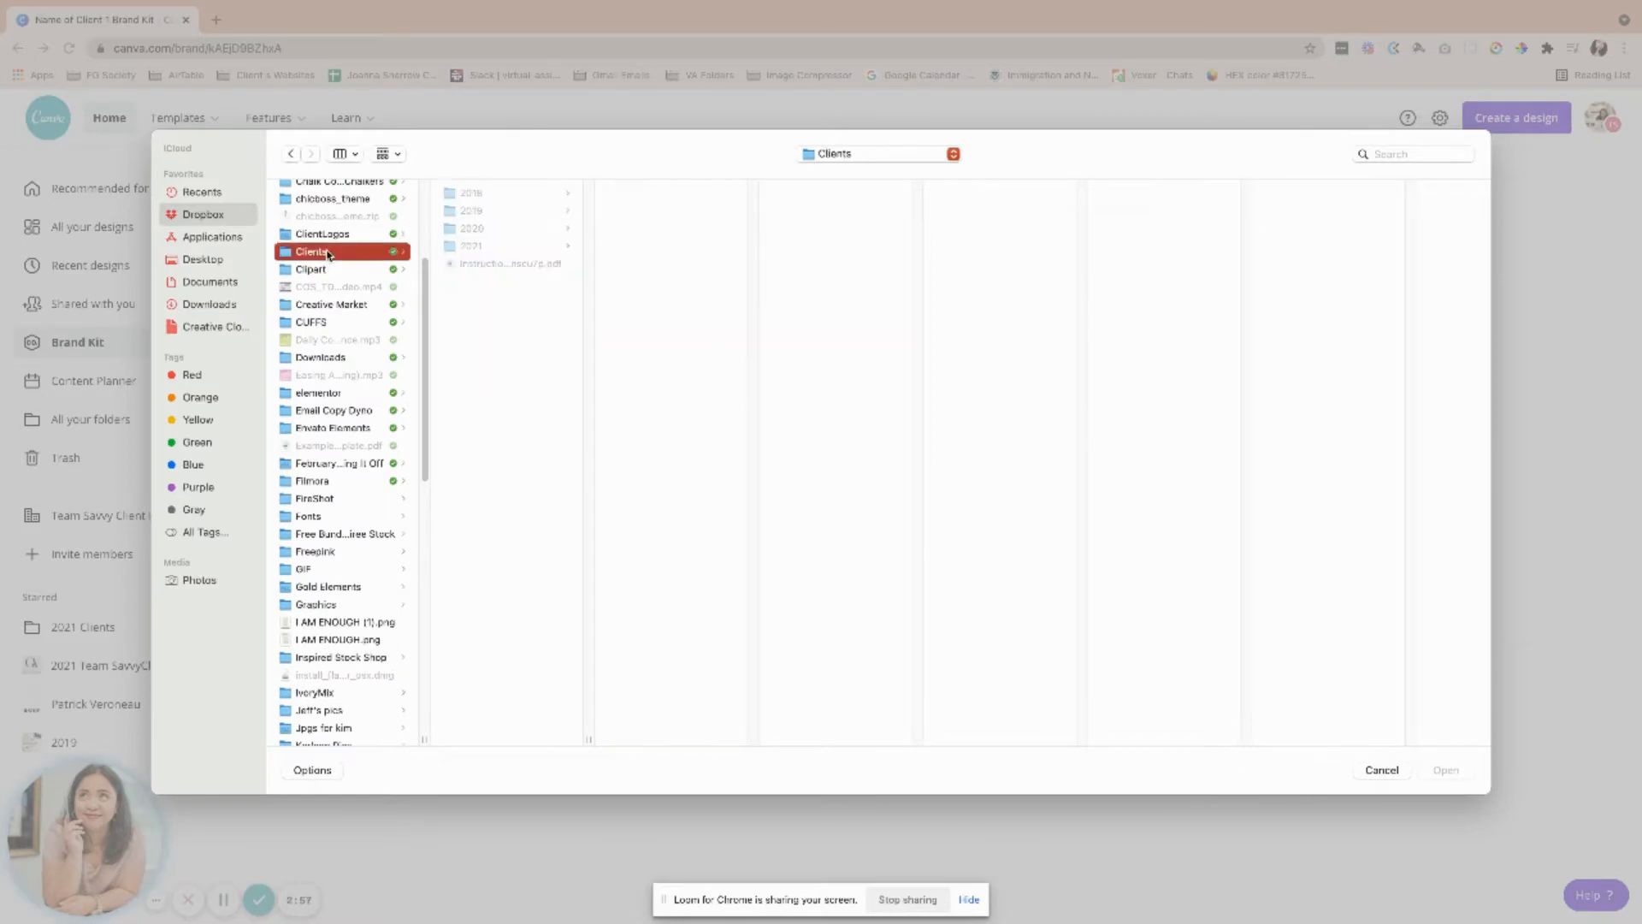
{"action": "left_click", "coordinate": [505, 247]}
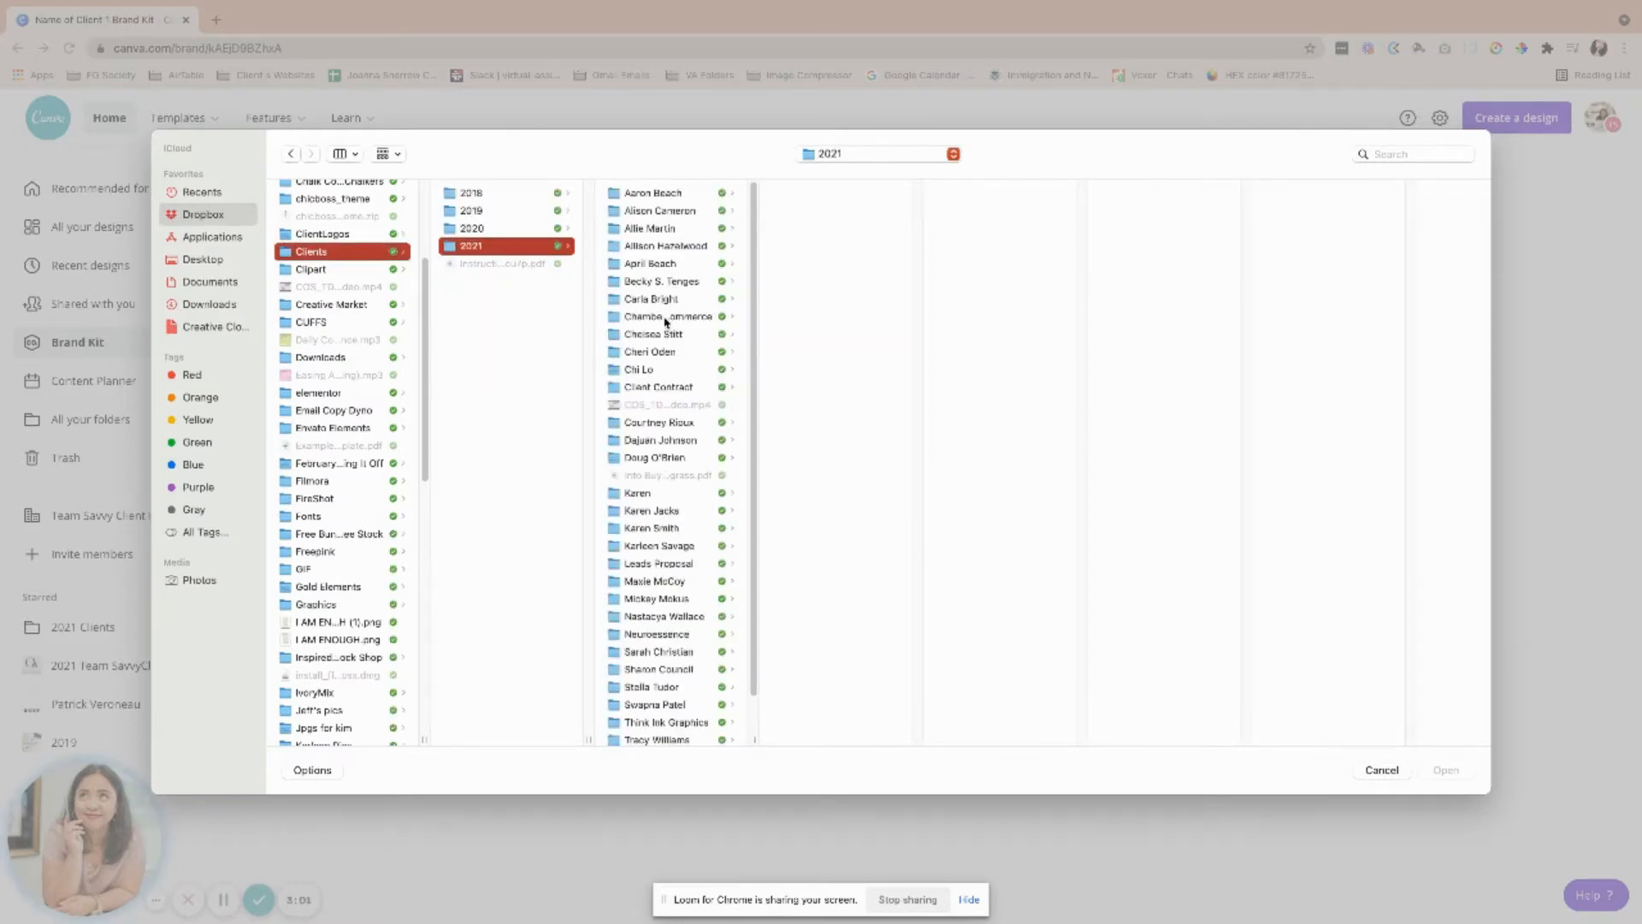
Upload the six files beyou logo-01.png to beyou logo-06.png from the client's beyou_logo folder as brand logos.
{"action": "left_click", "coordinate": [667, 335]}
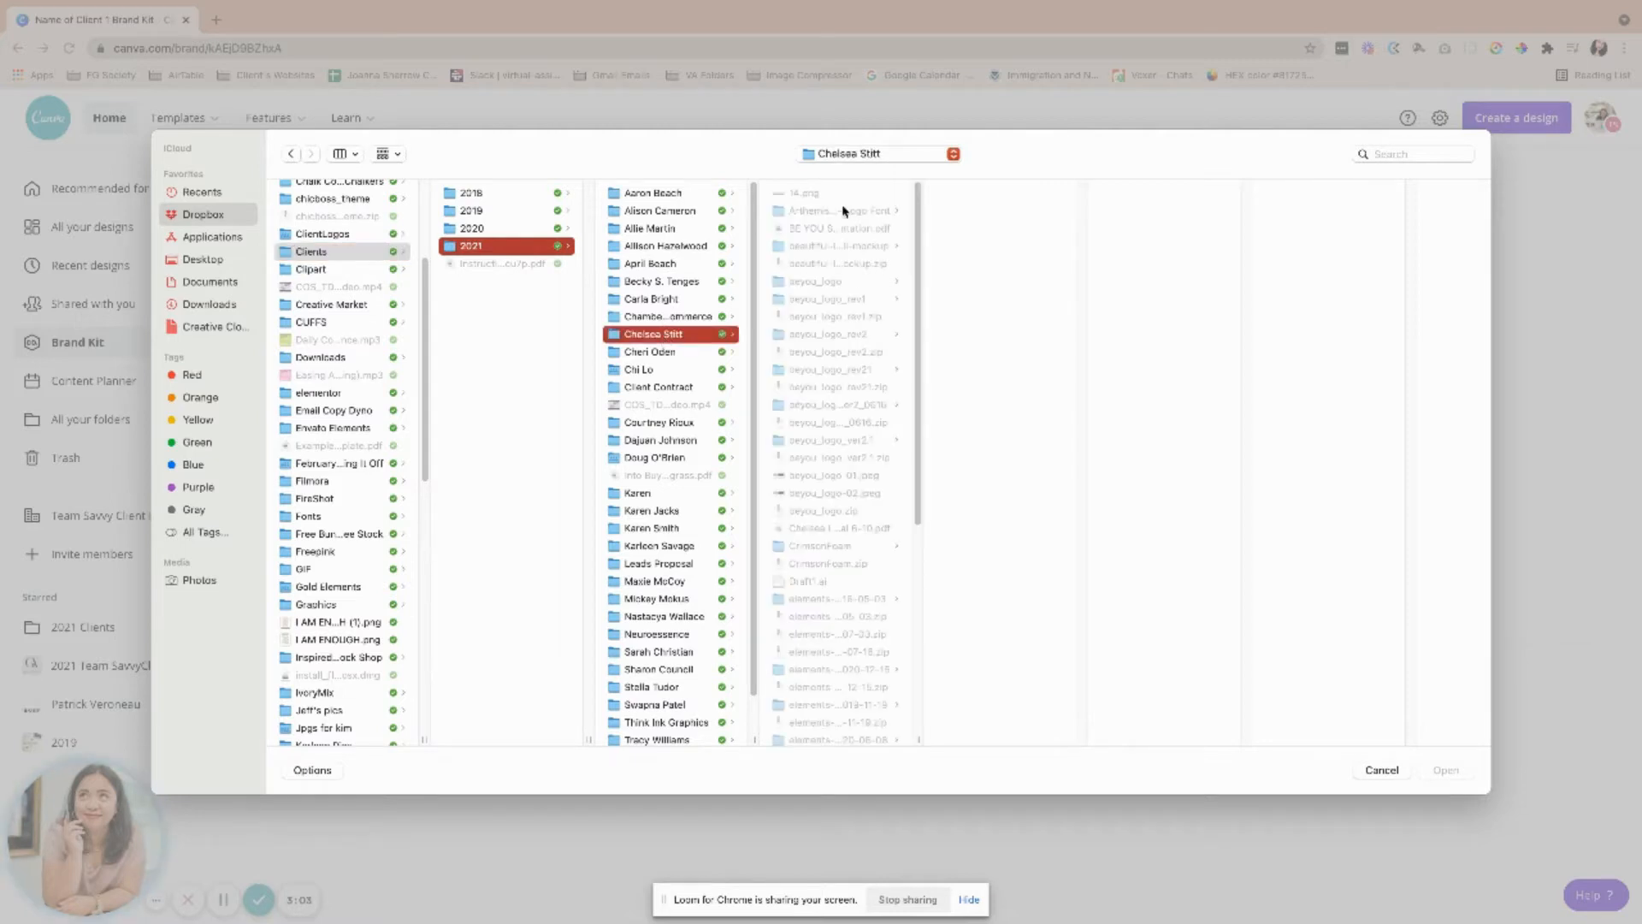
{"action": "left_click", "coordinate": [829, 282]}
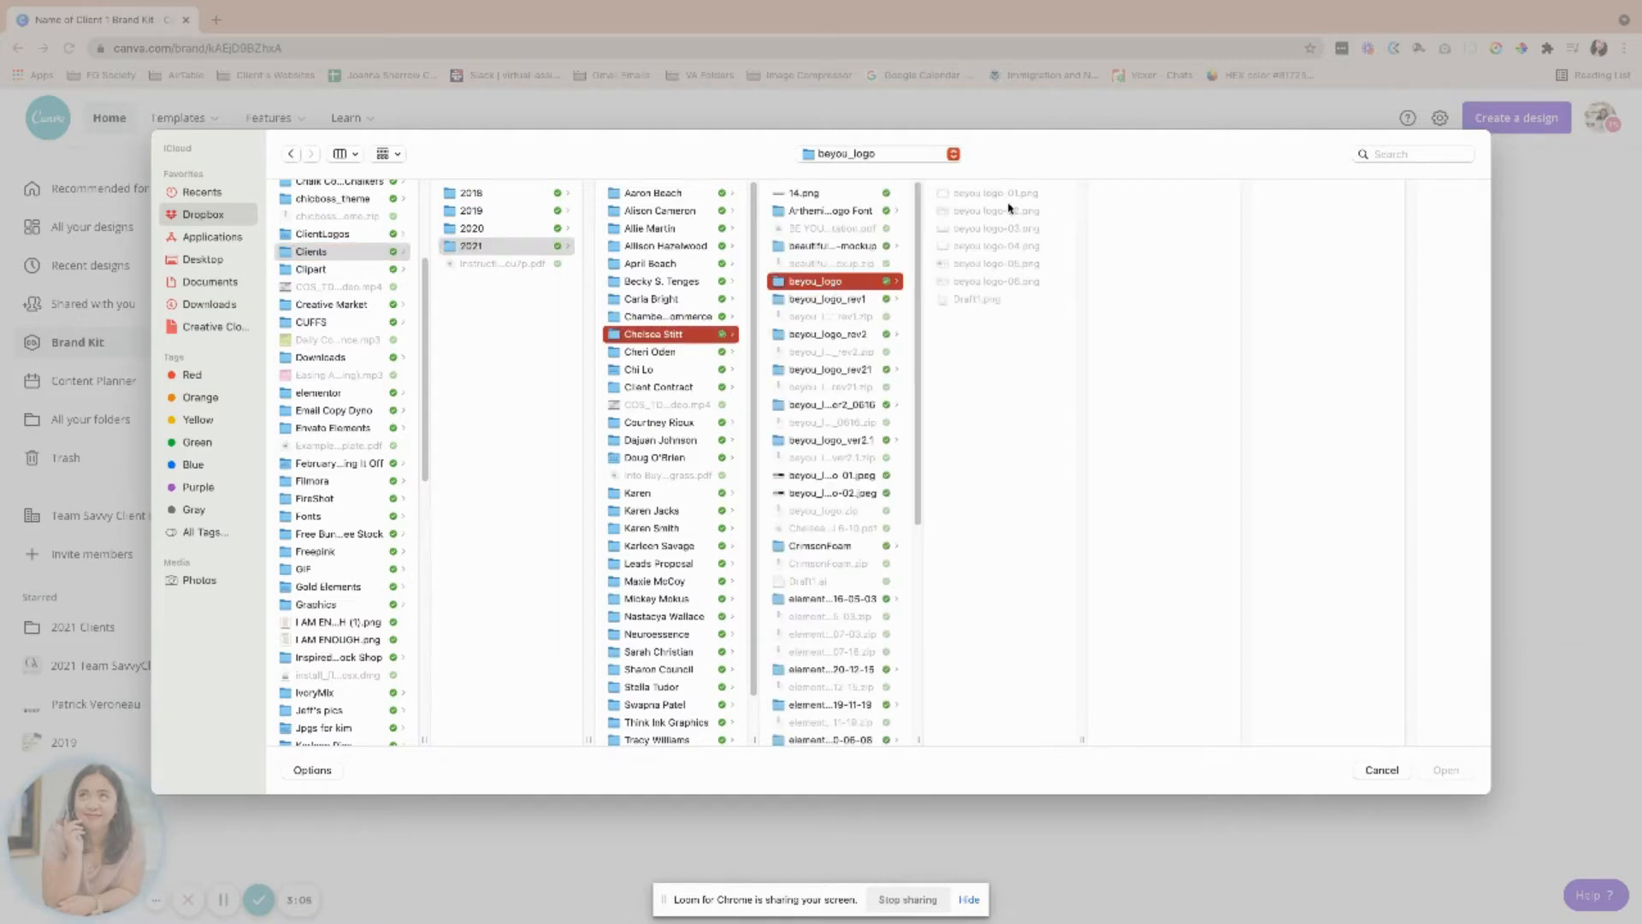
{"action": "left_click", "coordinate": [997, 194]}
{"action": "left_click", "coordinate": [1006, 282], "text": "shift"}
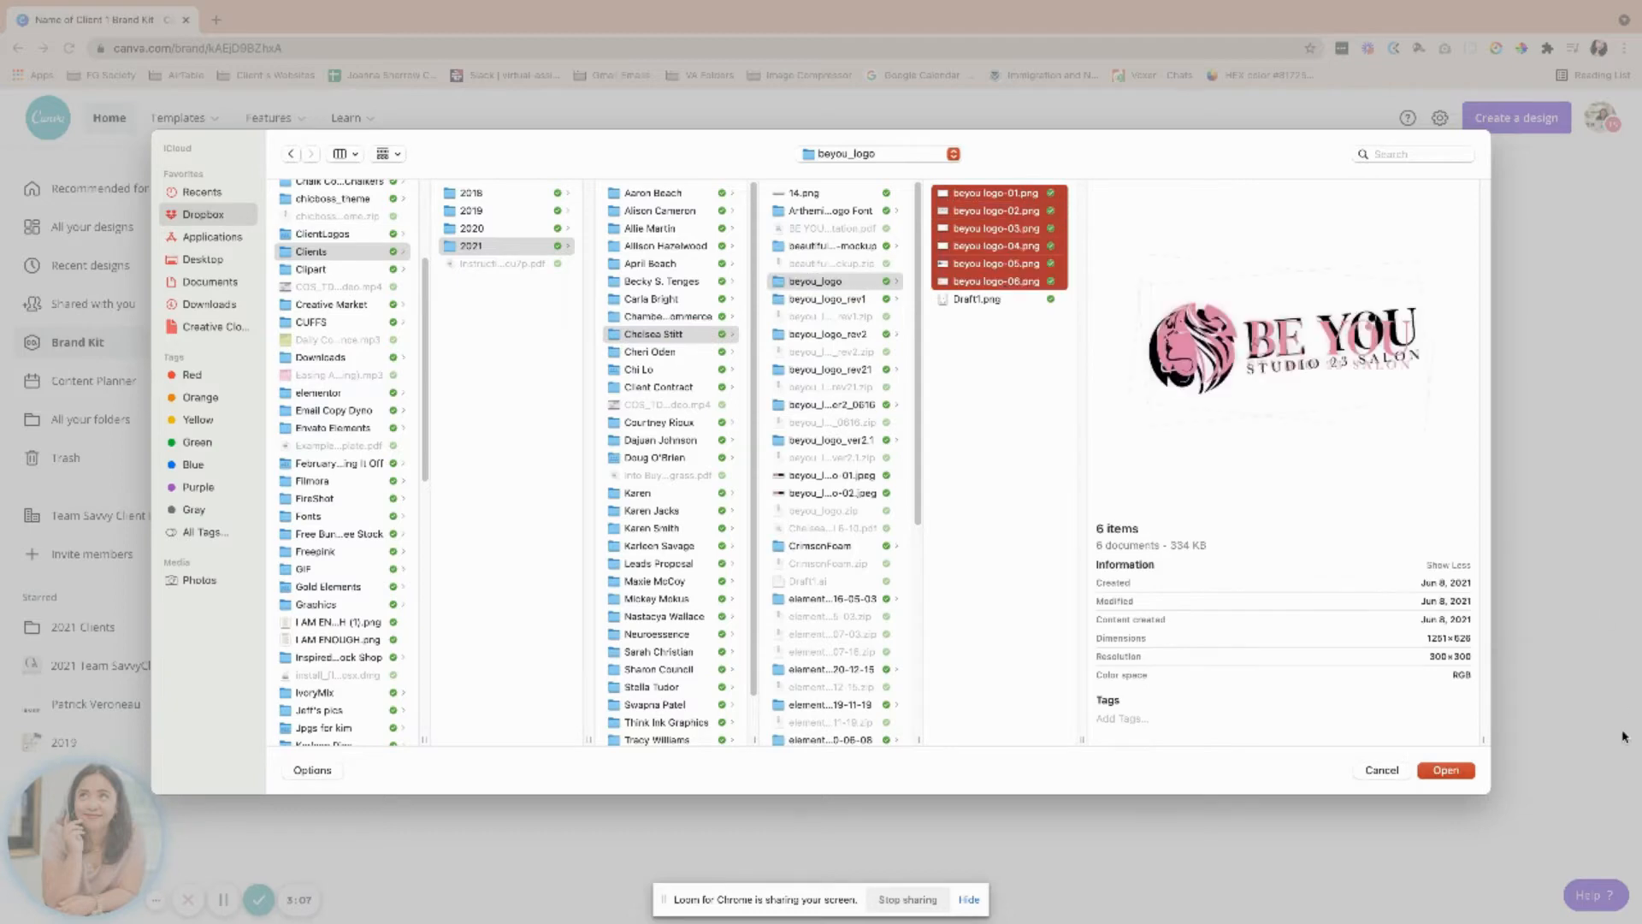
{"action": "left_click", "coordinate": [1445, 770]}
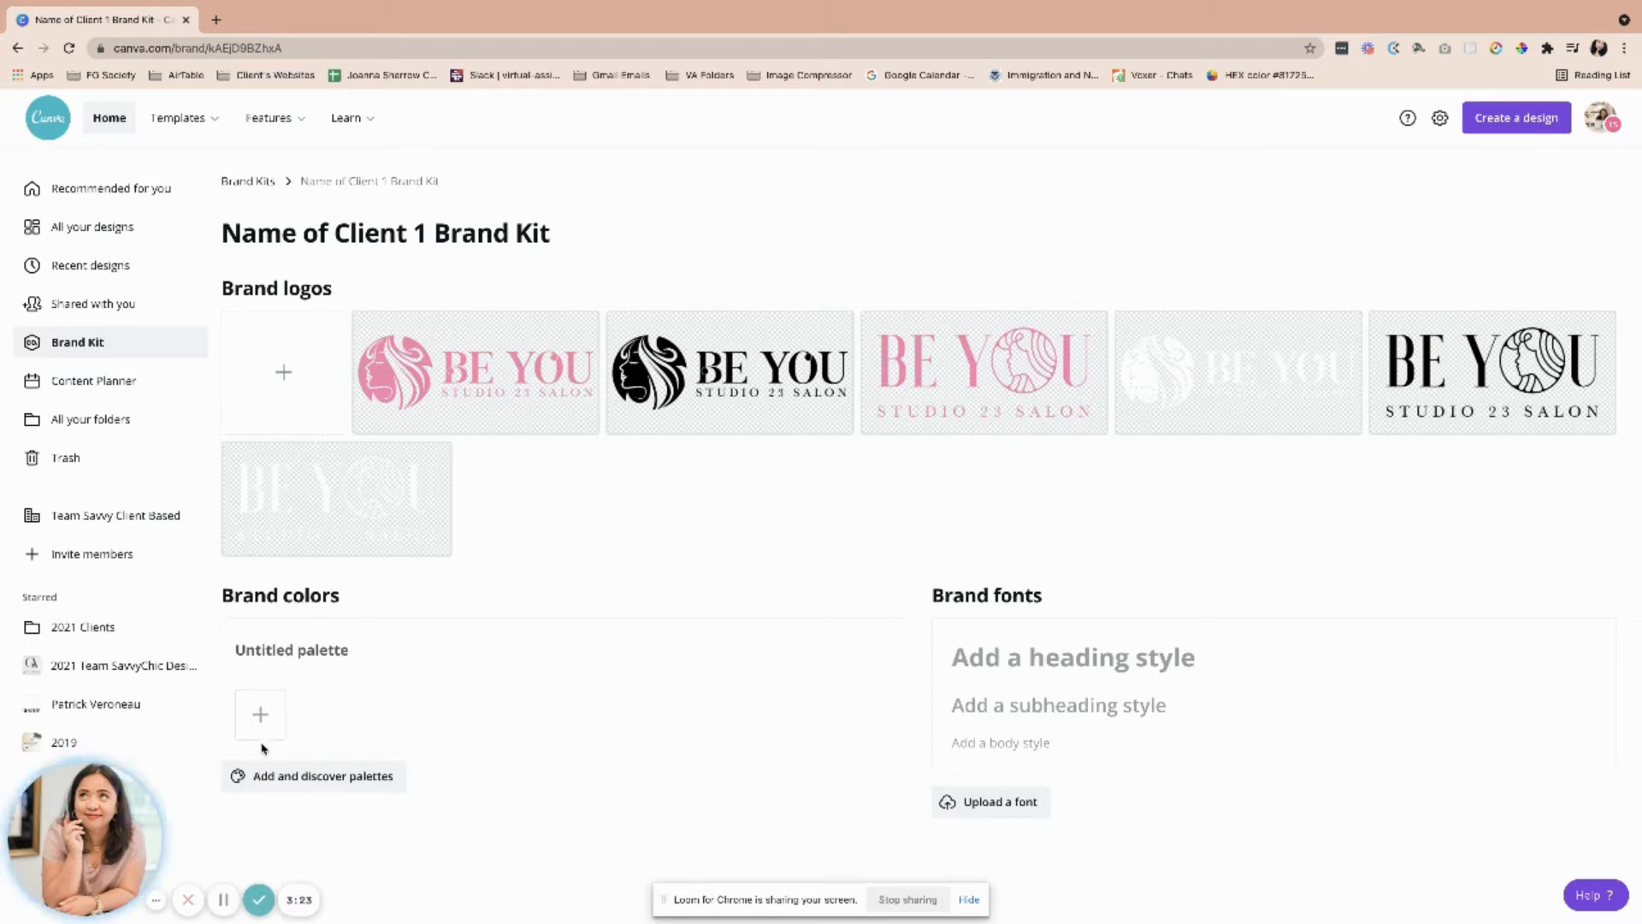
Rename the untitled color palette as "Primary Colors".
{"action": "left_click", "coordinate": [292, 650]}
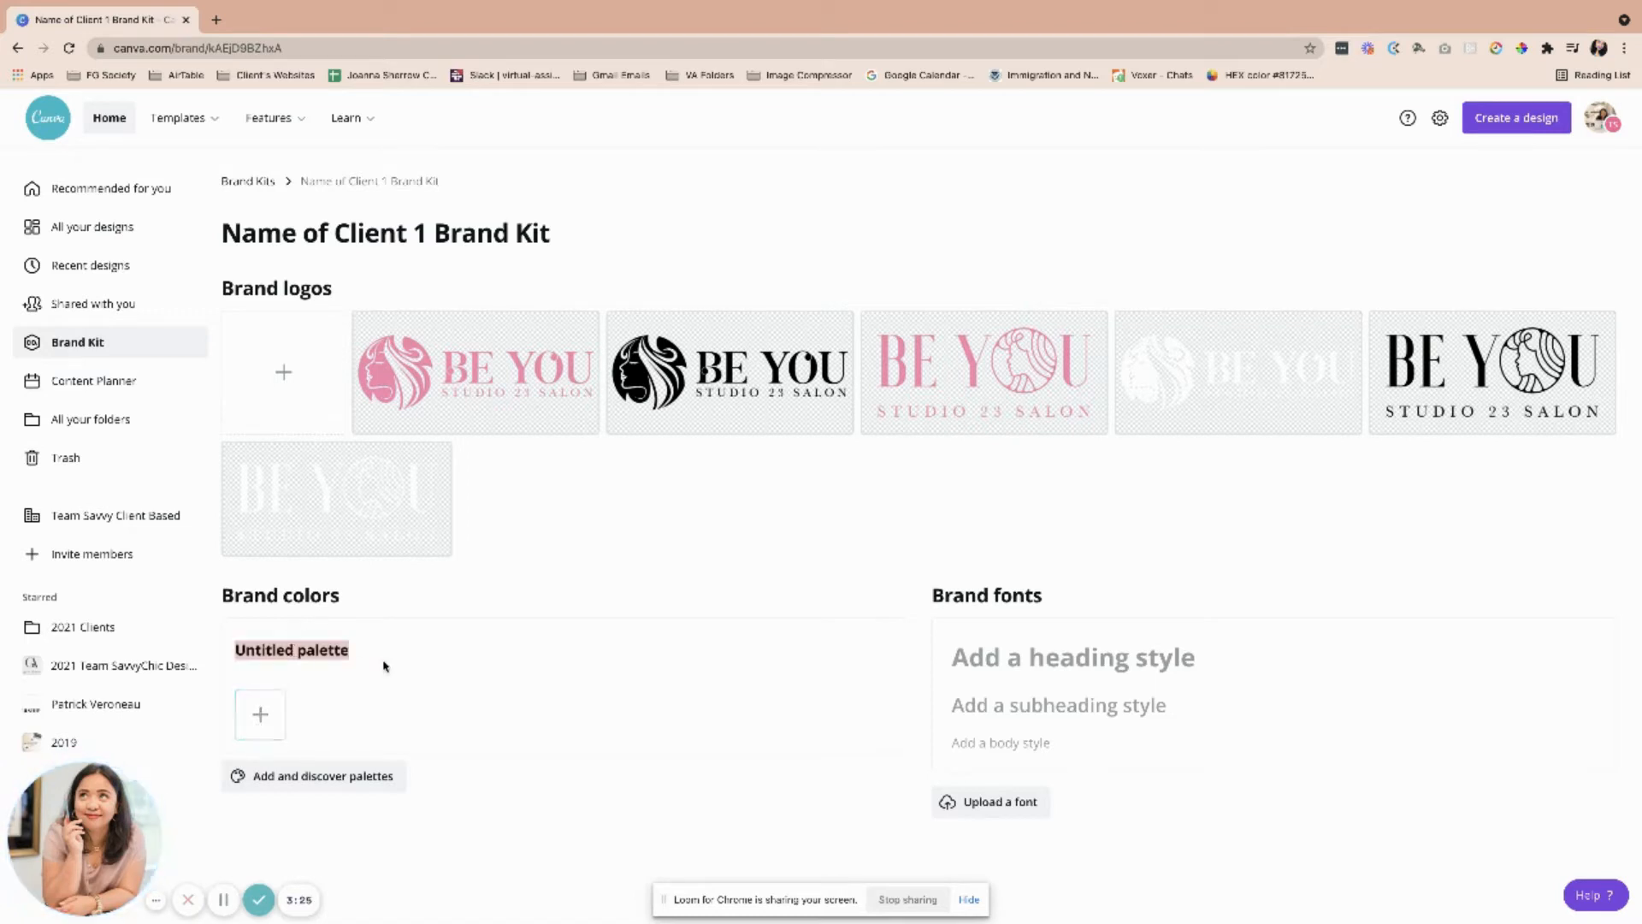
{"action": "type", "text": "M"}
{"action": "key", "text": "BackSpace"}
{"action": "type", "text": "Primary Colors"}
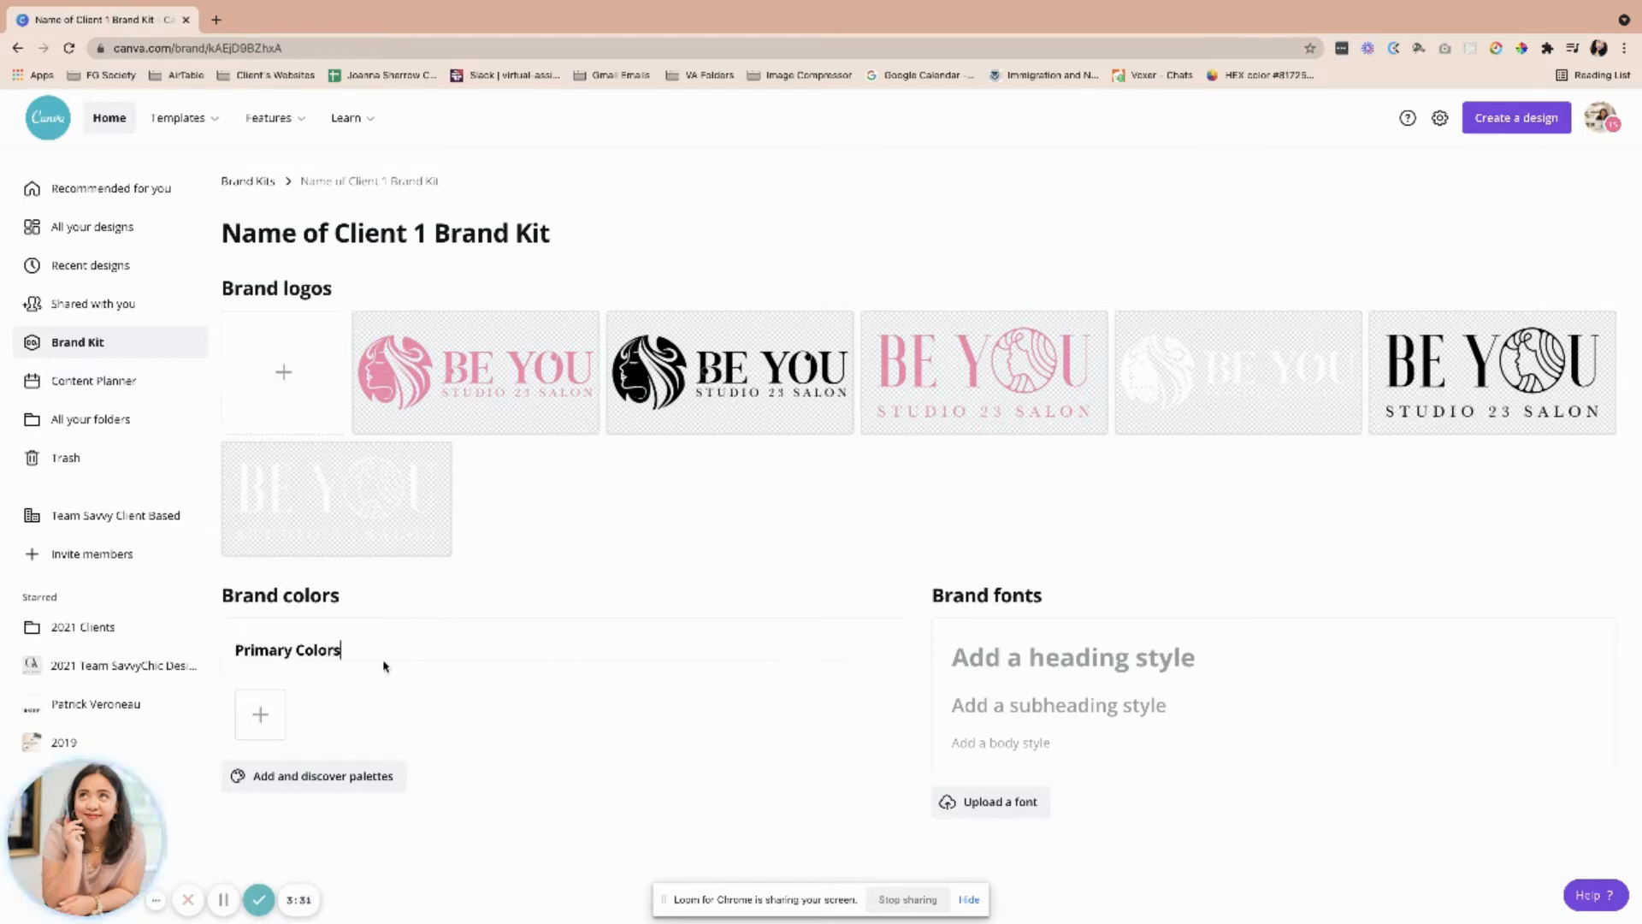
{"action": "left_click", "coordinate": [398, 737]}
{"action": "left_click", "coordinate": [398, 827]}
Add two swatches to the Primary Colors palette: pink #ED6BAC and pale green #F6FDEF.
{"action": "left_click", "coordinate": [340, 778]}
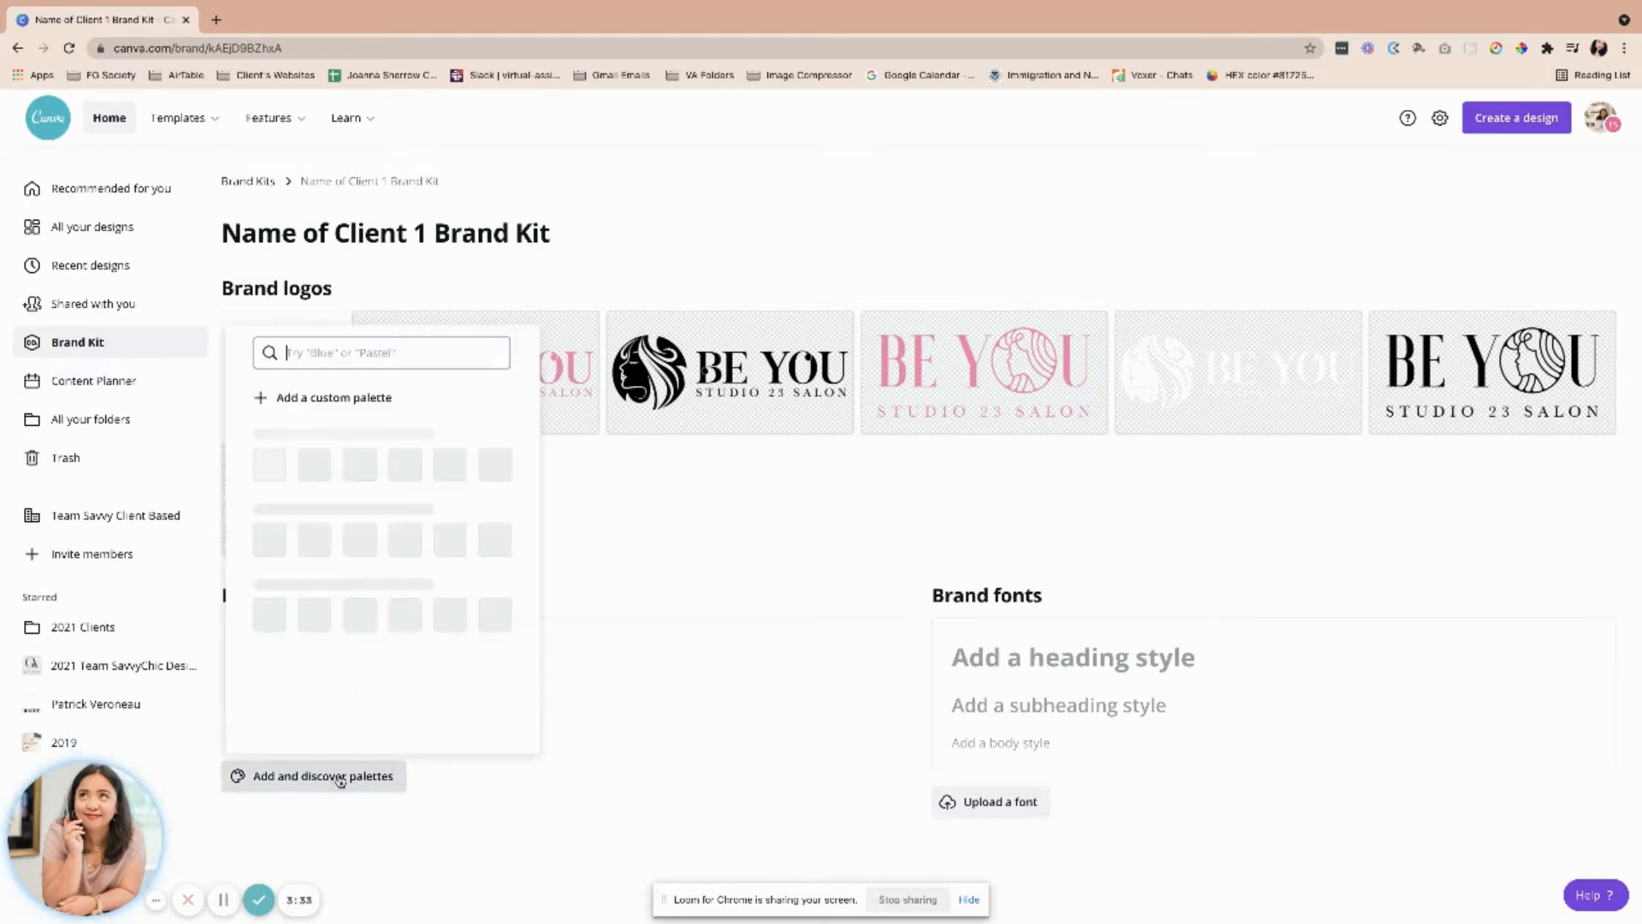
{"action": "left_click", "coordinate": [644, 570]}
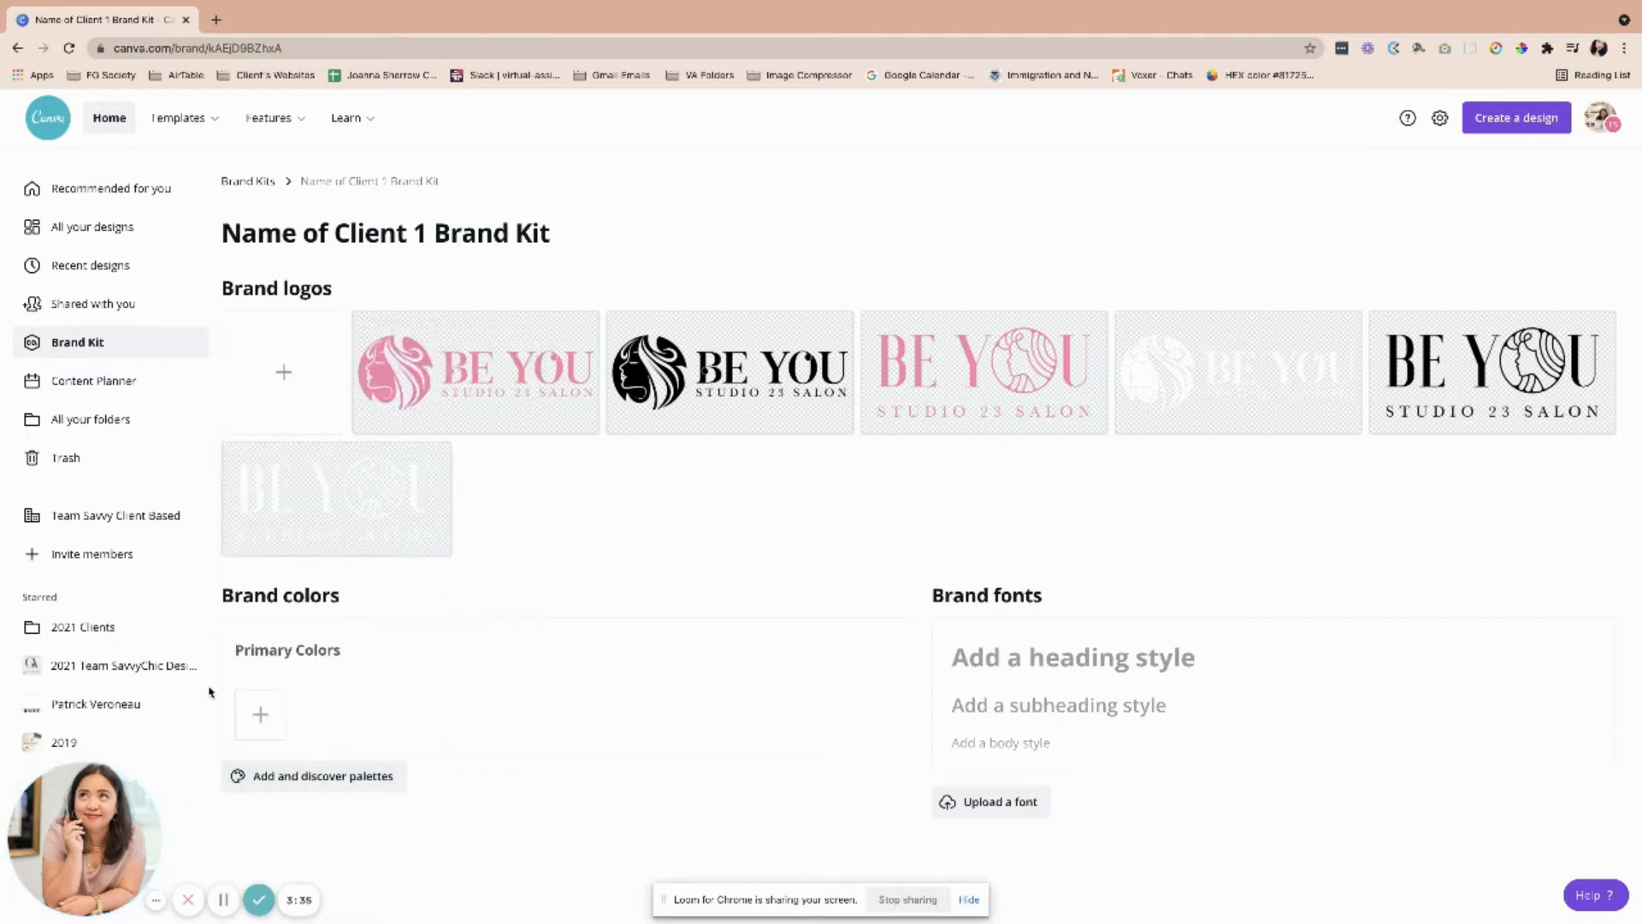
{"action": "left_click", "coordinate": [260, 714]}
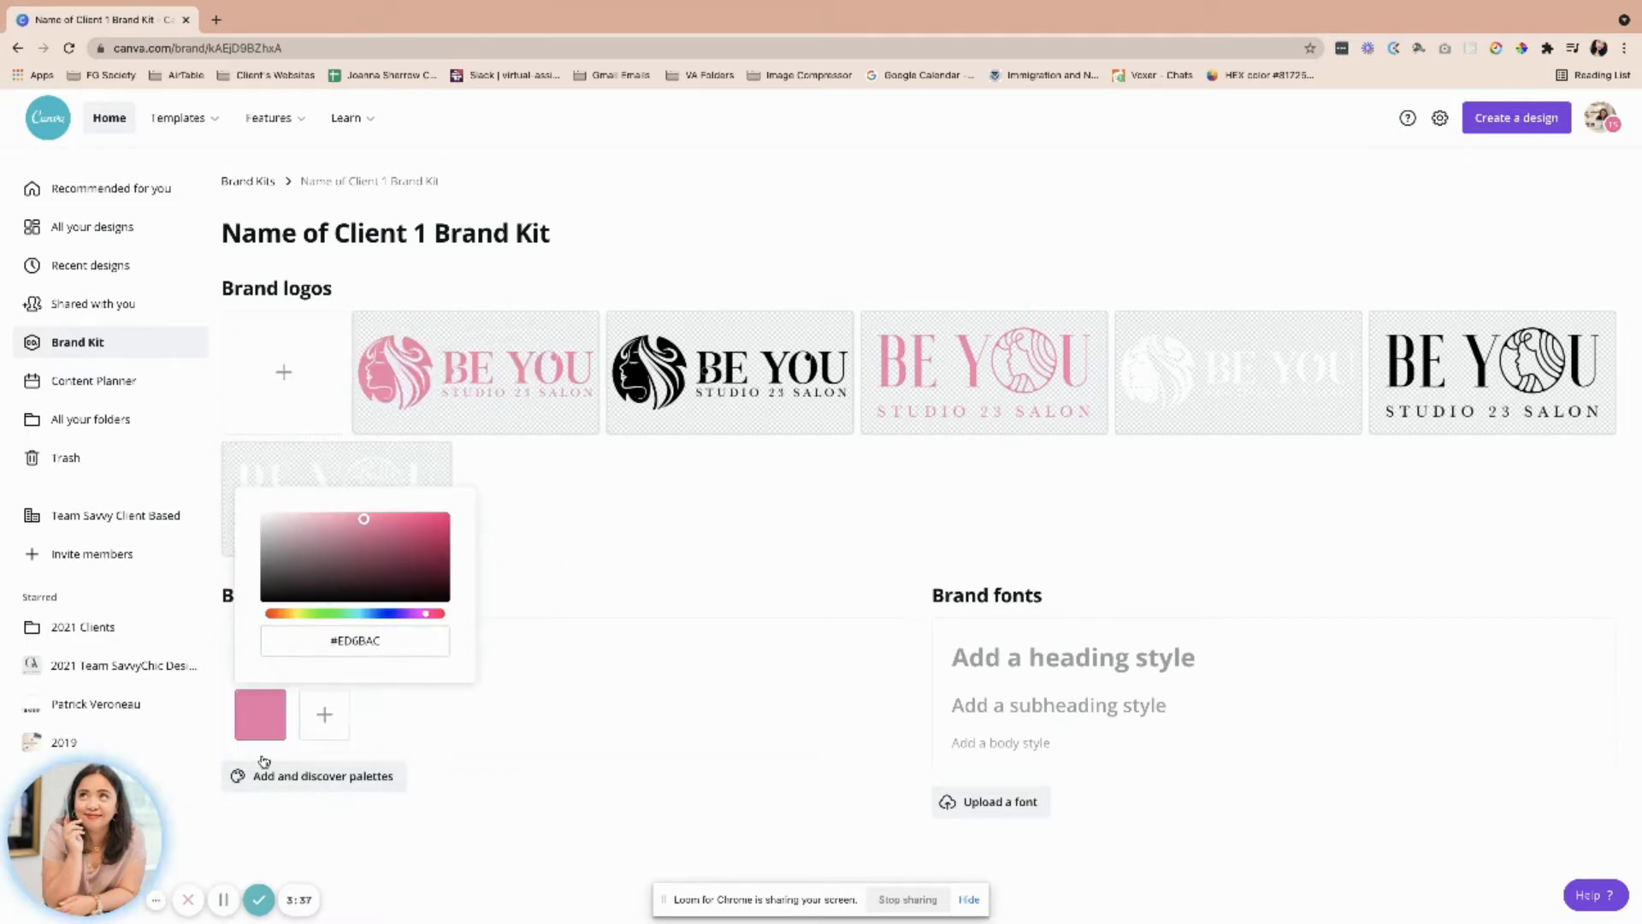
{"action": "left_click", "coordinate": [502, 715]}
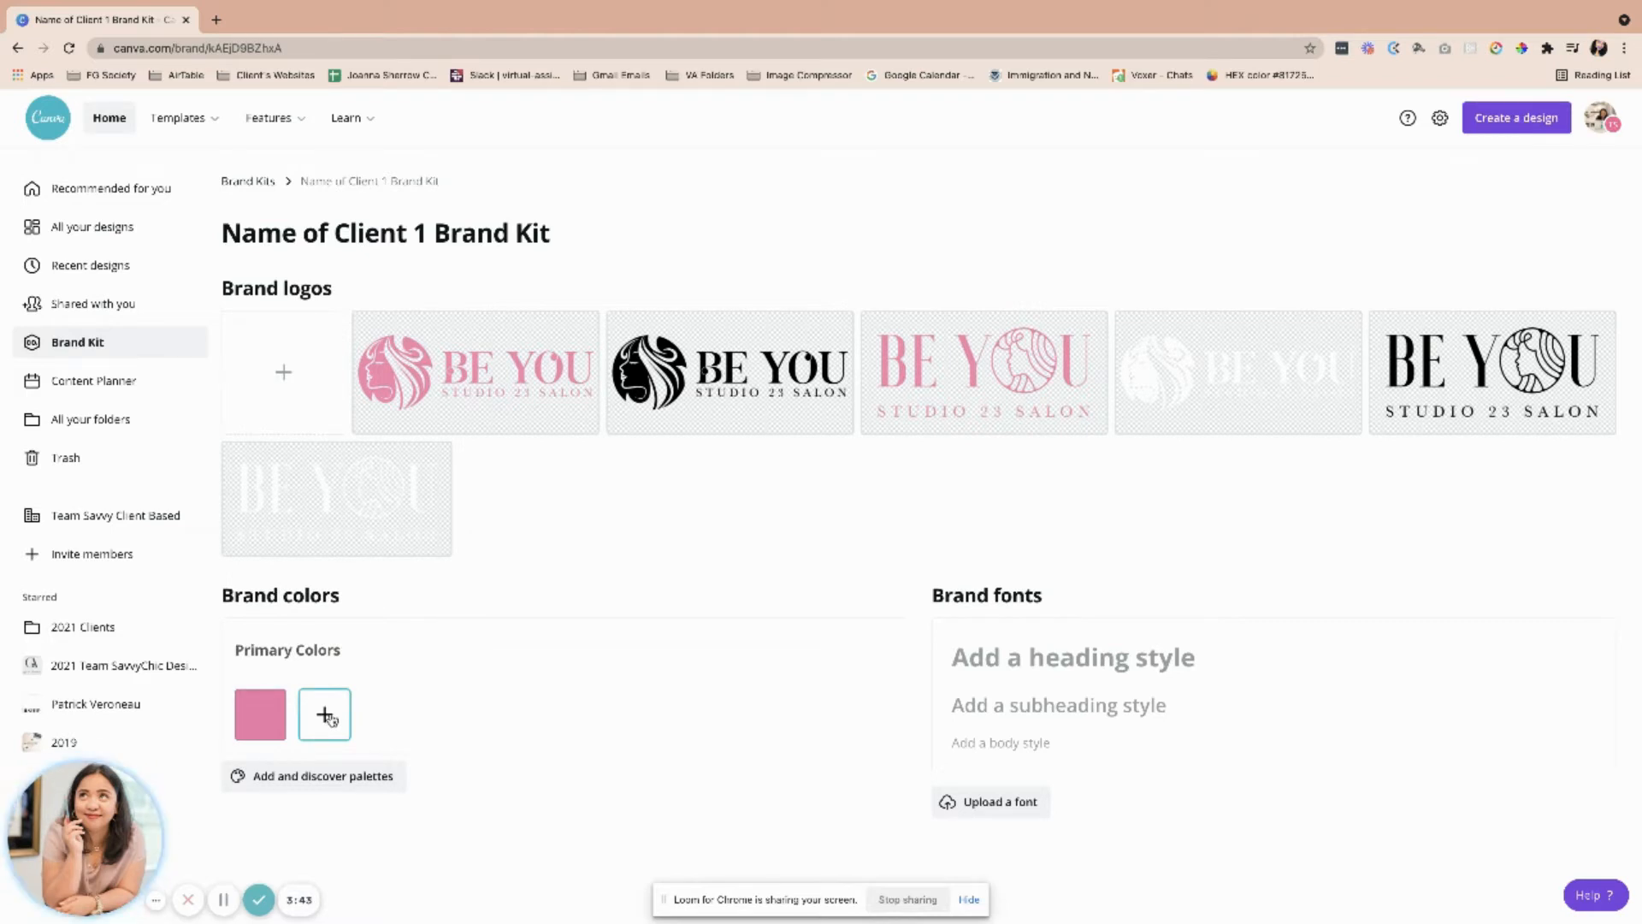
{"action": "left_click", "coordinate": [326, 717]}
{"action": "left_click", "coordinate": [419, 640]}
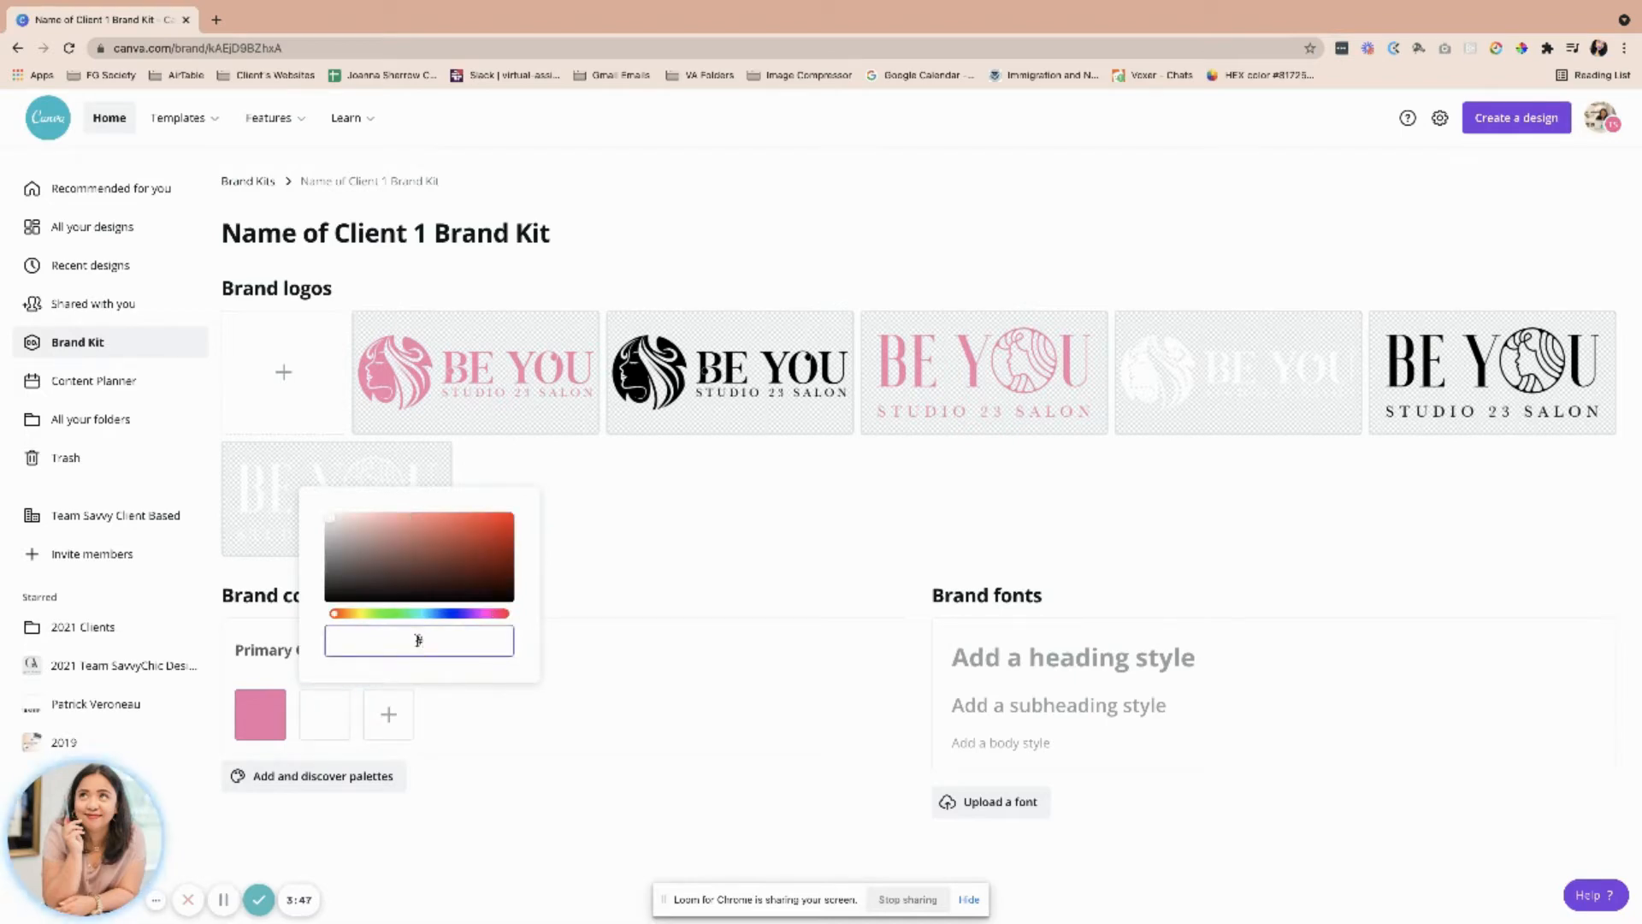
{"action": "type", "text": "f6f"}
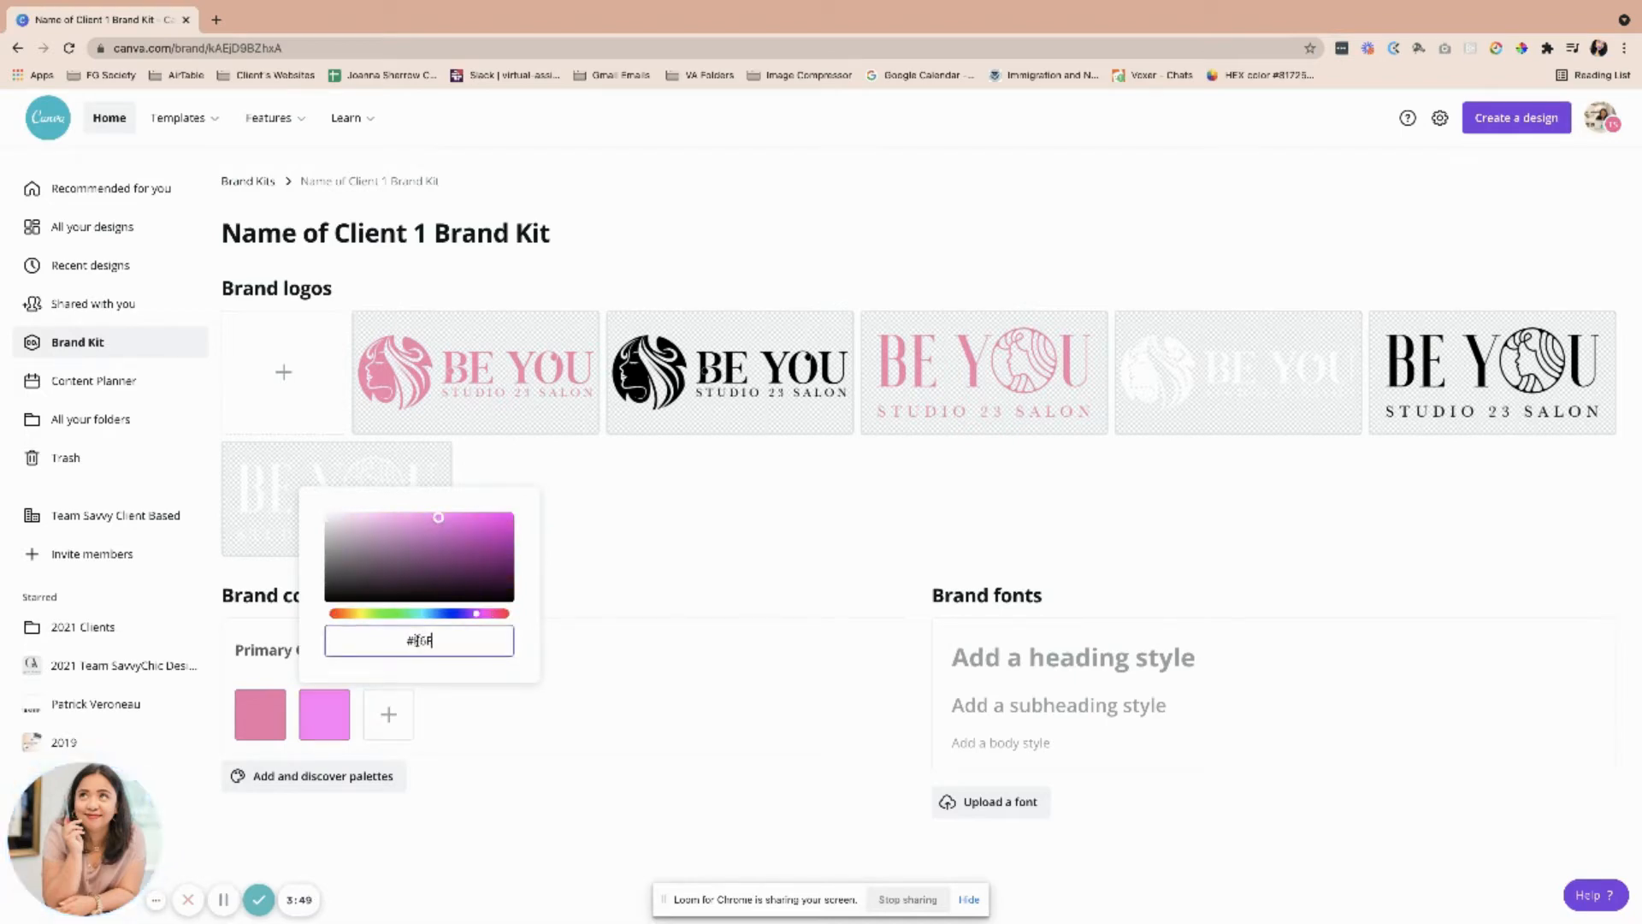
{"action": "type", "text": "def"}
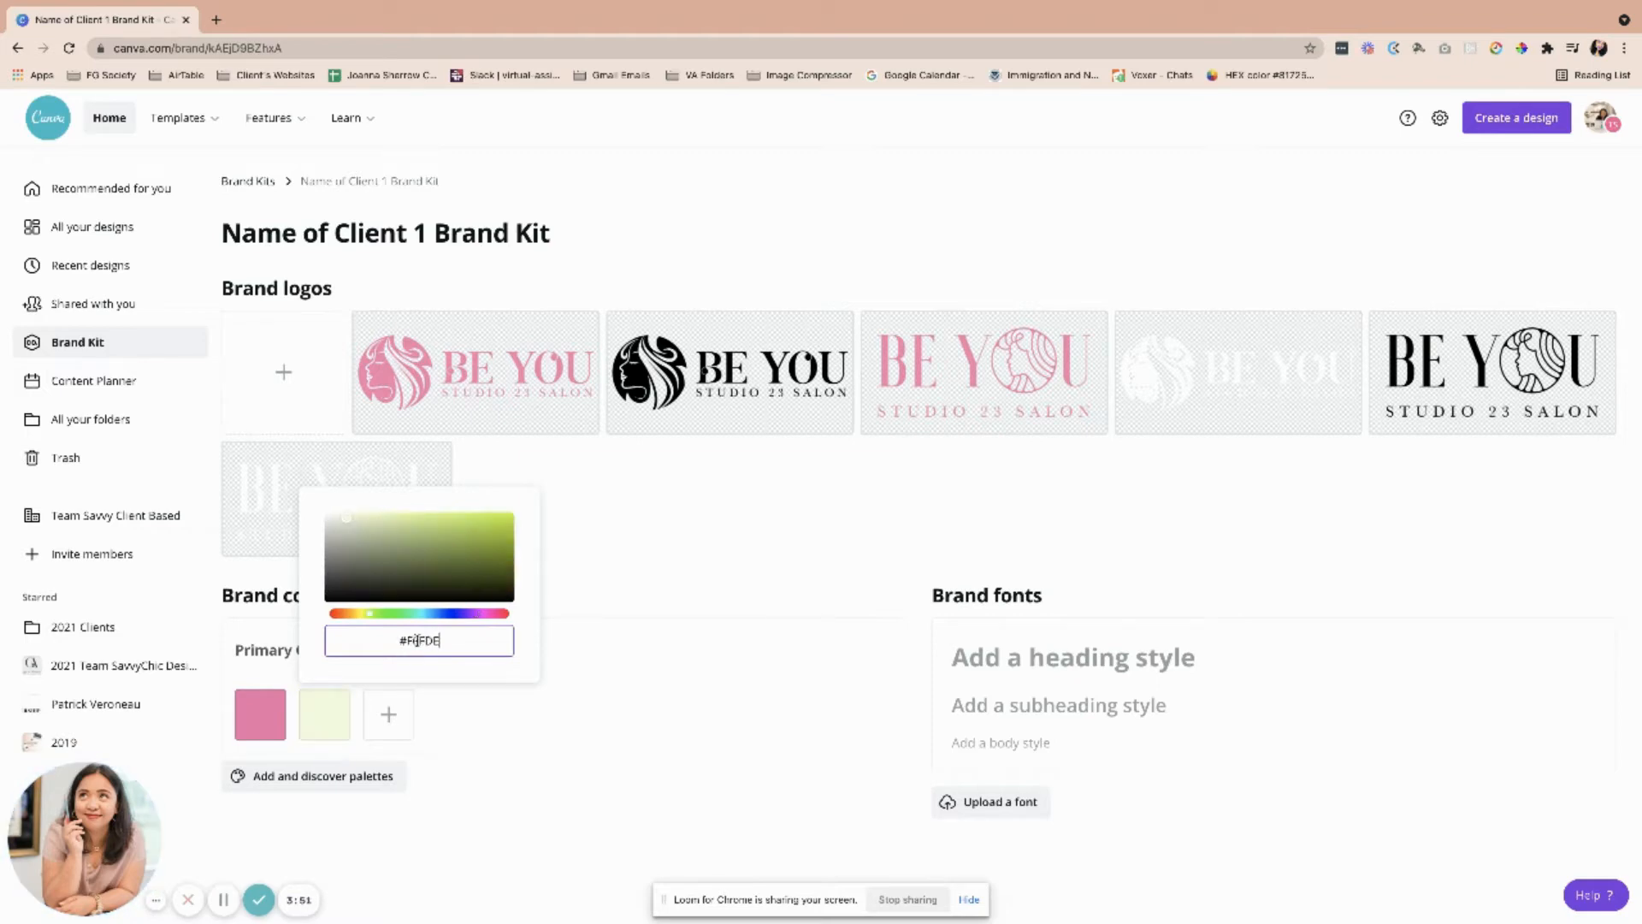
{"action": "left_click", "coordinate": [475, 713]}
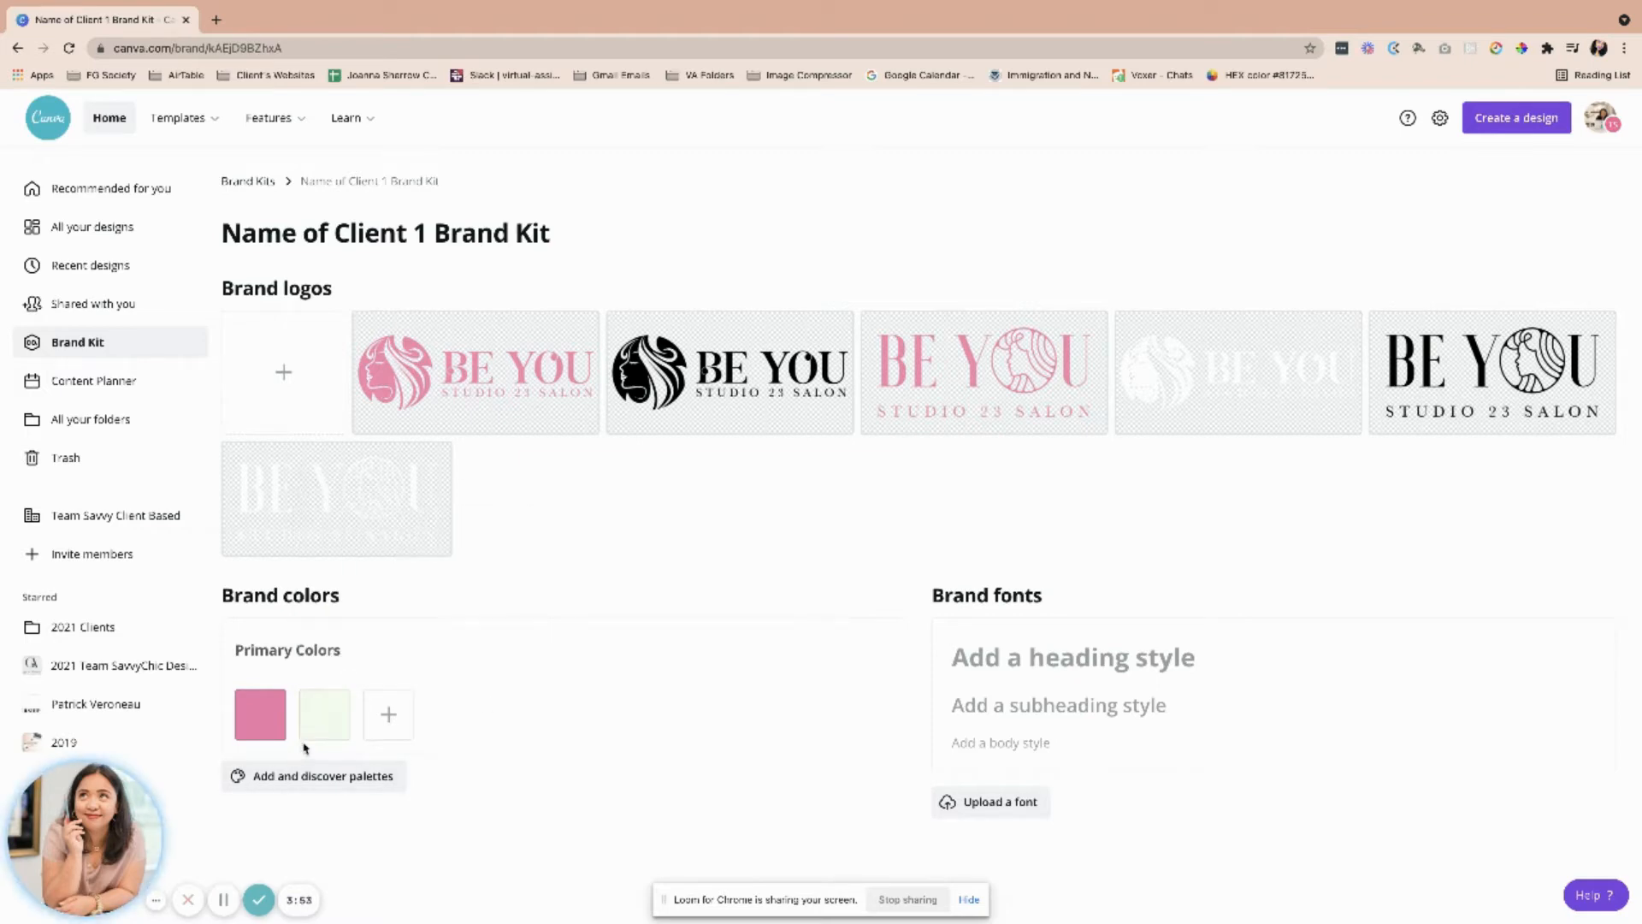
{"action": "left_click", "coordinate": [389, 715]}
{"action": "left_click", "coordinate": [452, 715]}
{"action": "left_click", "coordinate": [453, 715]}
{"action": "left_click", "coordinate": [516, 714]}
{"action": "left_click", "coordinate": [408, 721]}
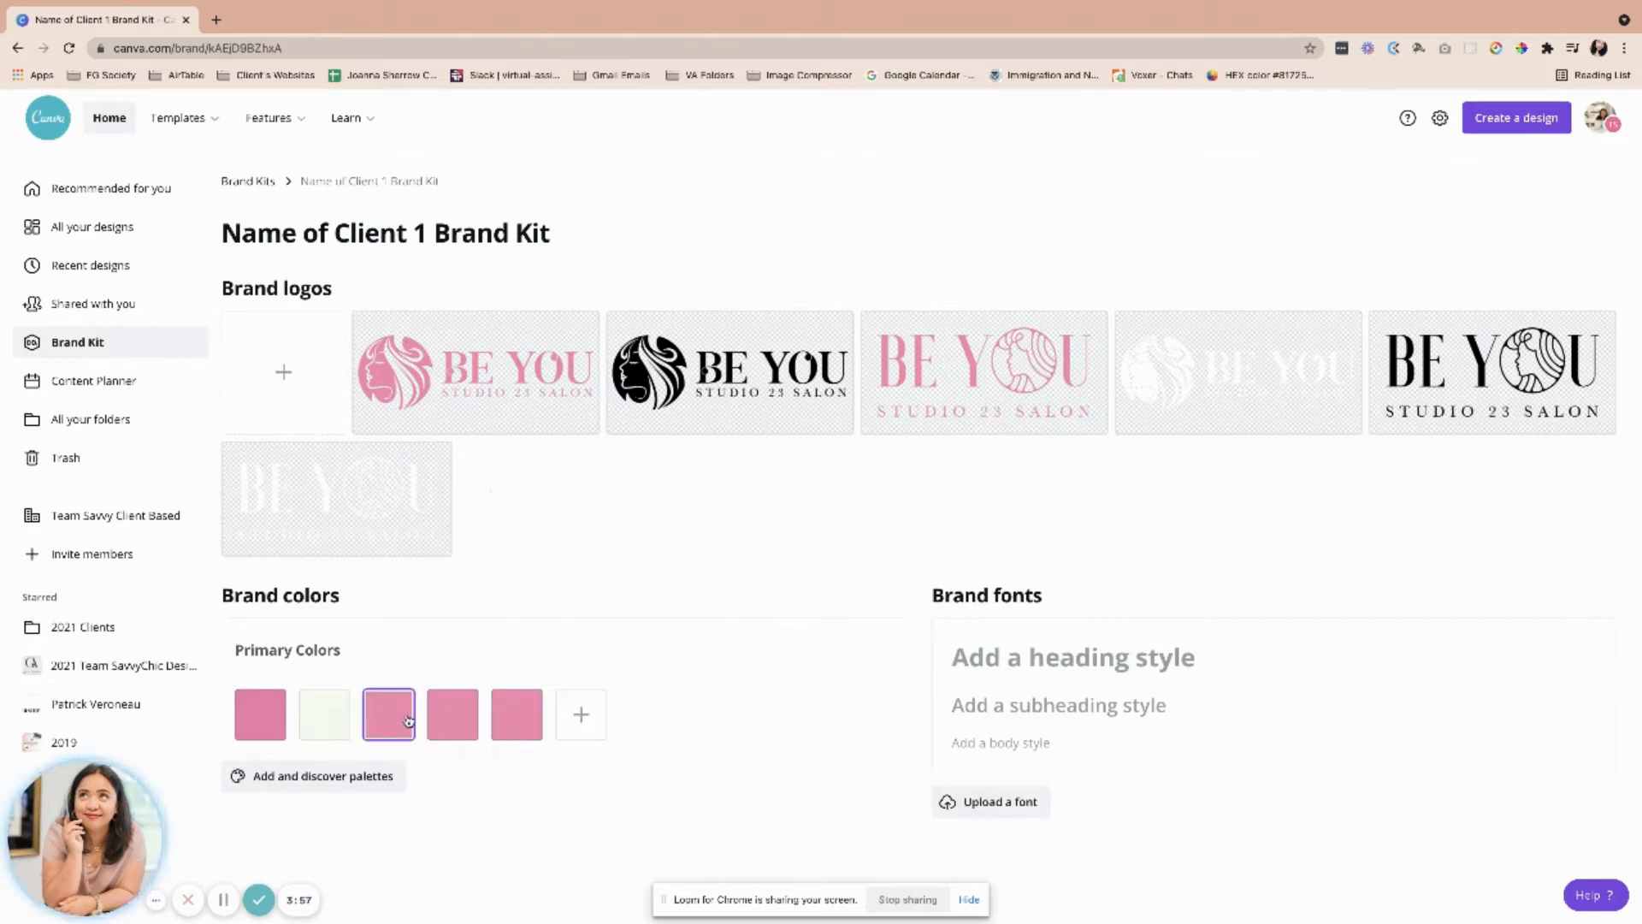
{"action": "left_click", "coordinate": [413, 694]}
{"action": "left_click", "coordinate": [414, 695]}
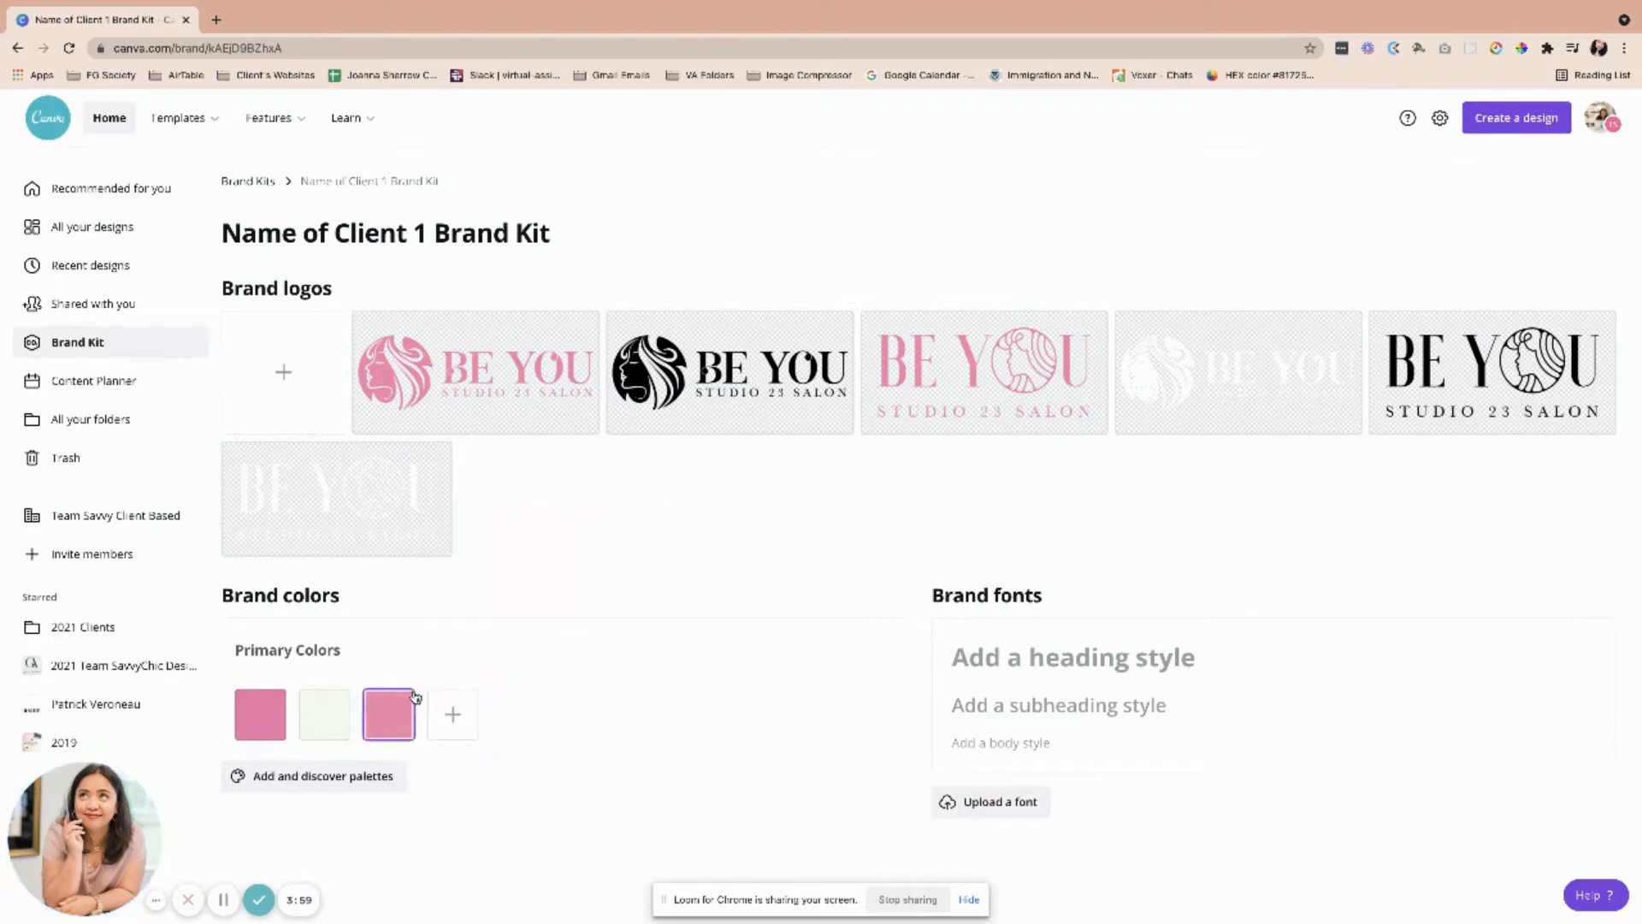
{"action": "left_click", "coordinate": [414, 694]}
Add three more swatches to the Primary Colors palette: a very light grey, a brick red and a muted mauve.
{"action": "left_click", "coordinate": [391, 714]}
{"action": "left_click_drag", "start_coordinate": [436, 554], "coordinate": [392, 523]}
{"action": "left_click", "coordinate": [453, 715]}
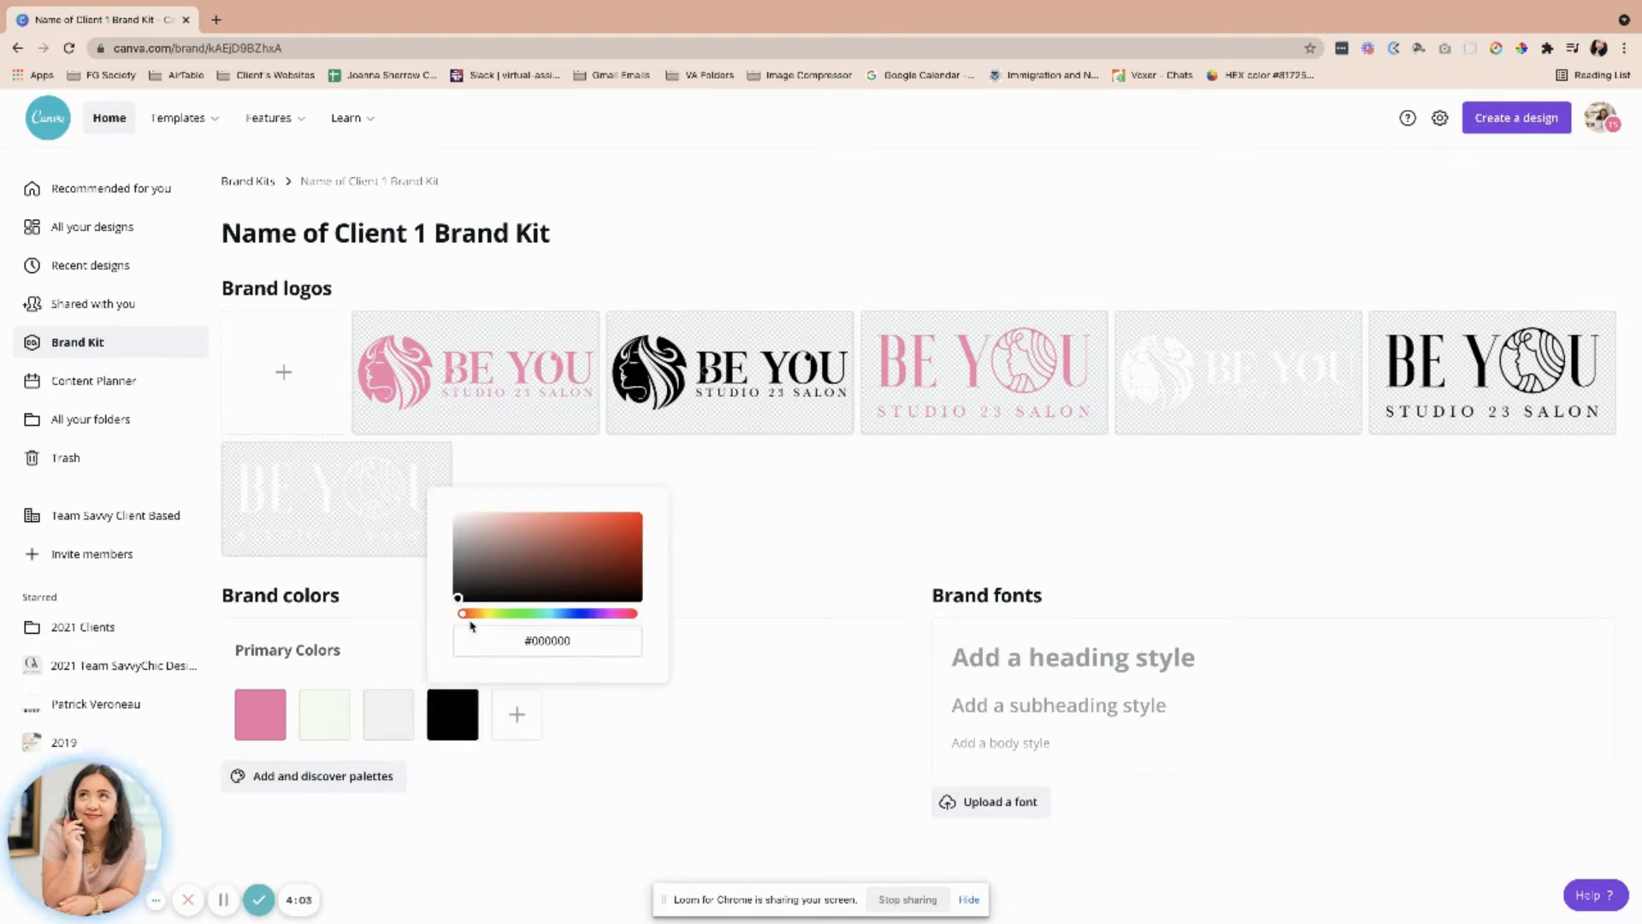
{"action": "left_click", "coordinate": [532, 539]}
{"action": "left_click", "coordinate": [522, 695]}
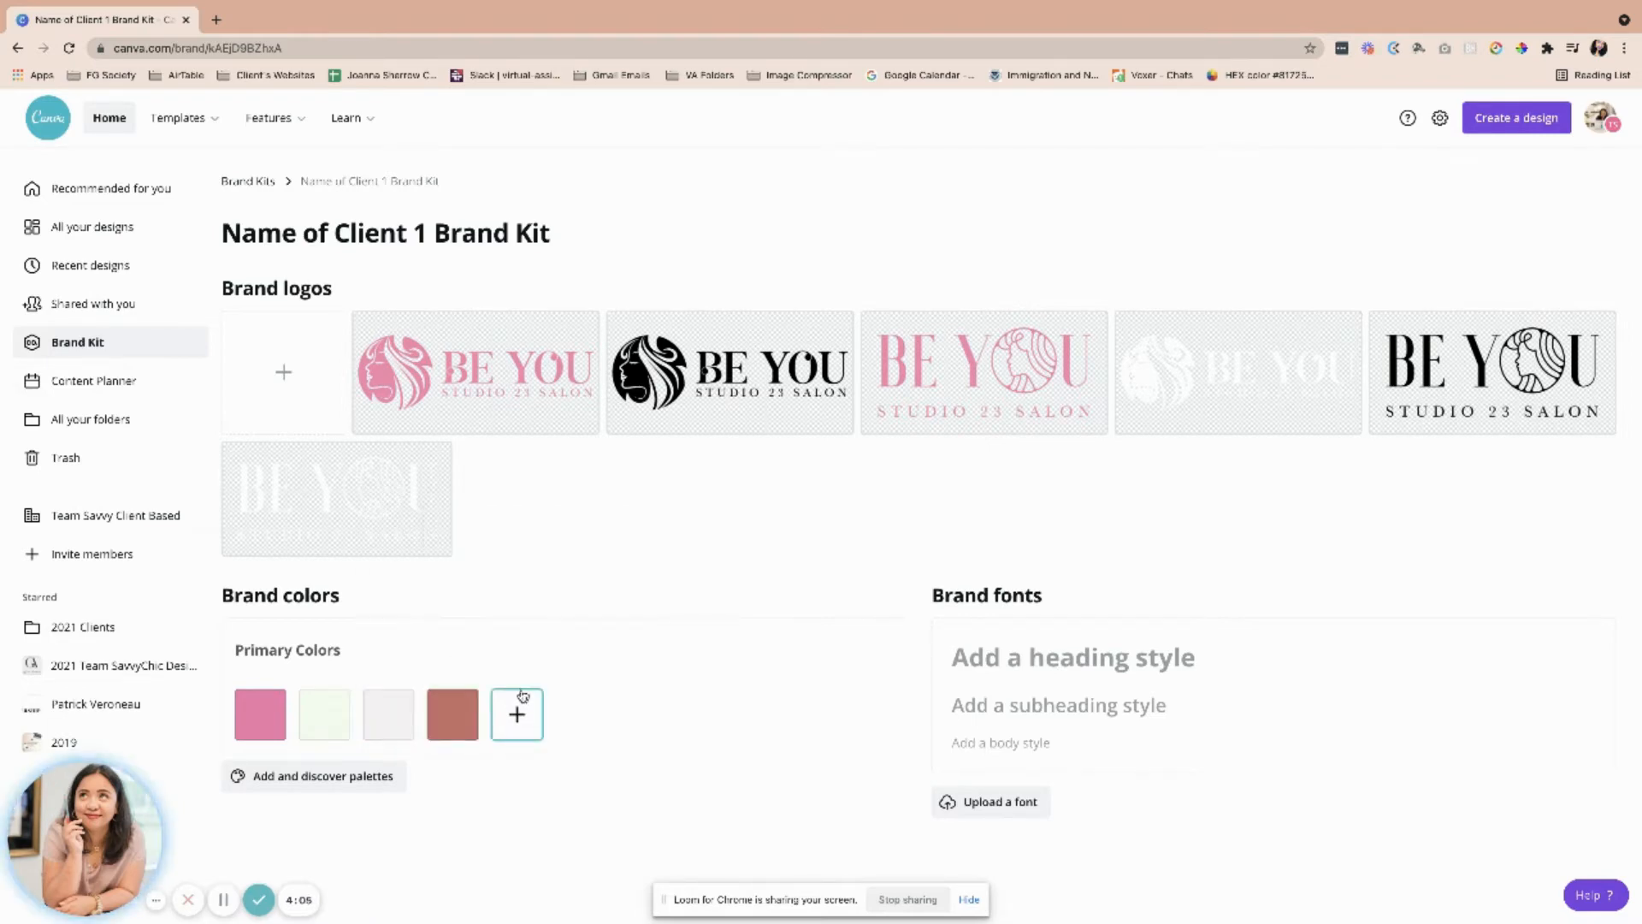
{"action": "left_click", "coordinate": [561, 542]}
{"action": "left_click", "coordinate": [442, 509]}
Add a custom palette under Primary Colors and name it "Secondary Colors".
{"action": "left_click", "coordinate": [263, 784]}
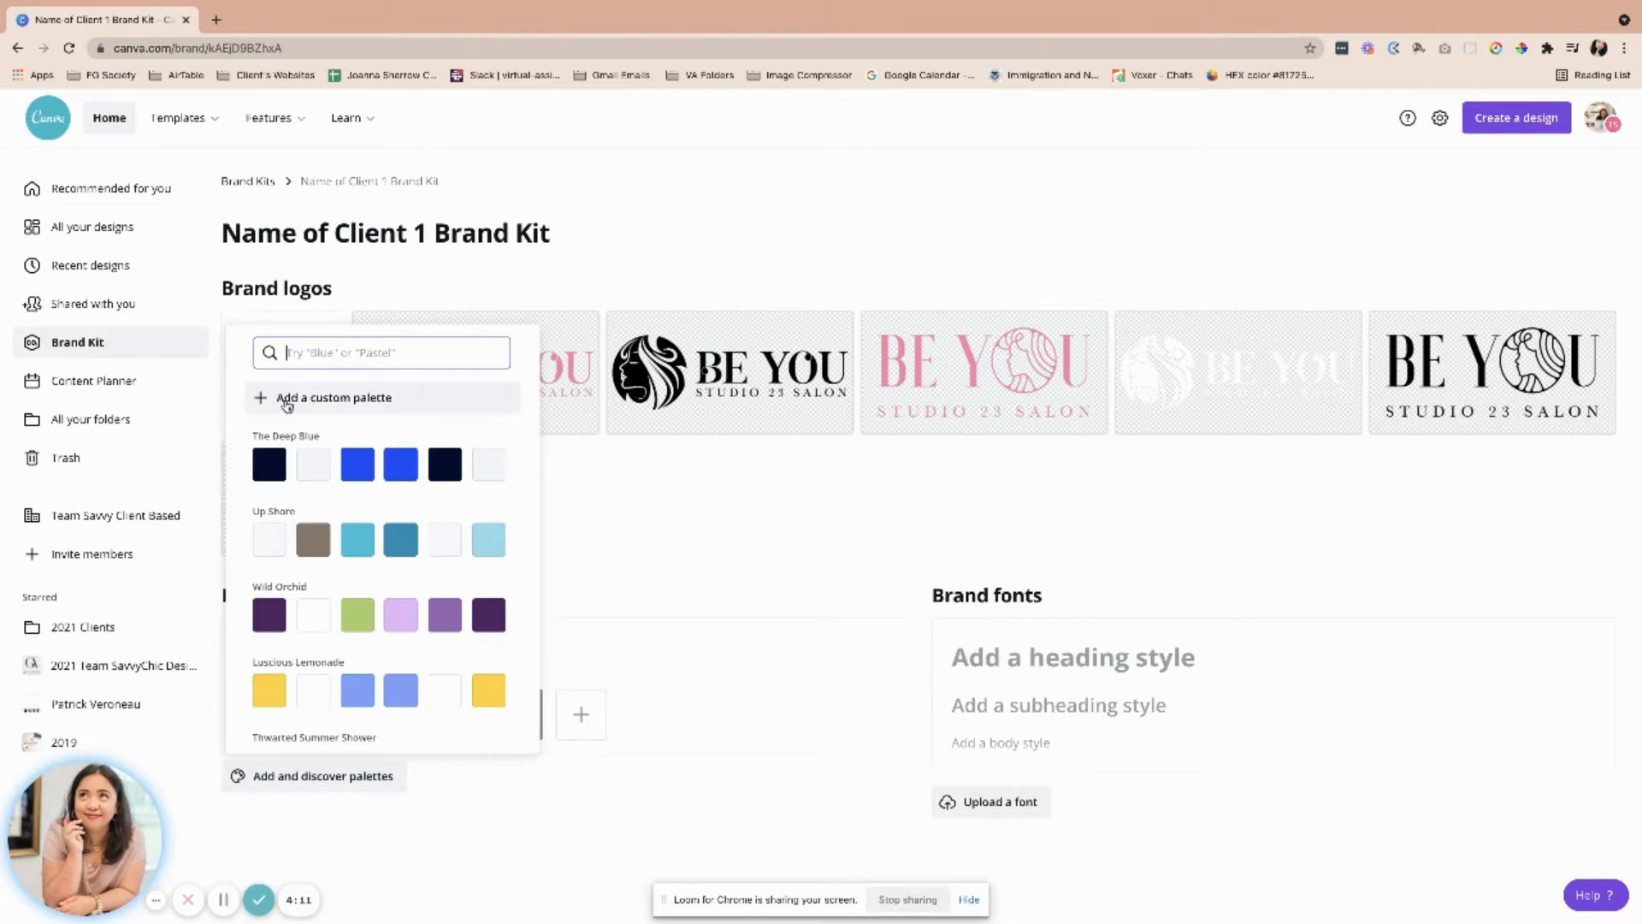
{"action": "left_click", "coordinate": [288, 405]}
{"action": "scroll", "coordinate": [370, 781], "scroll_direction": "down", "scroll_amount": 1}
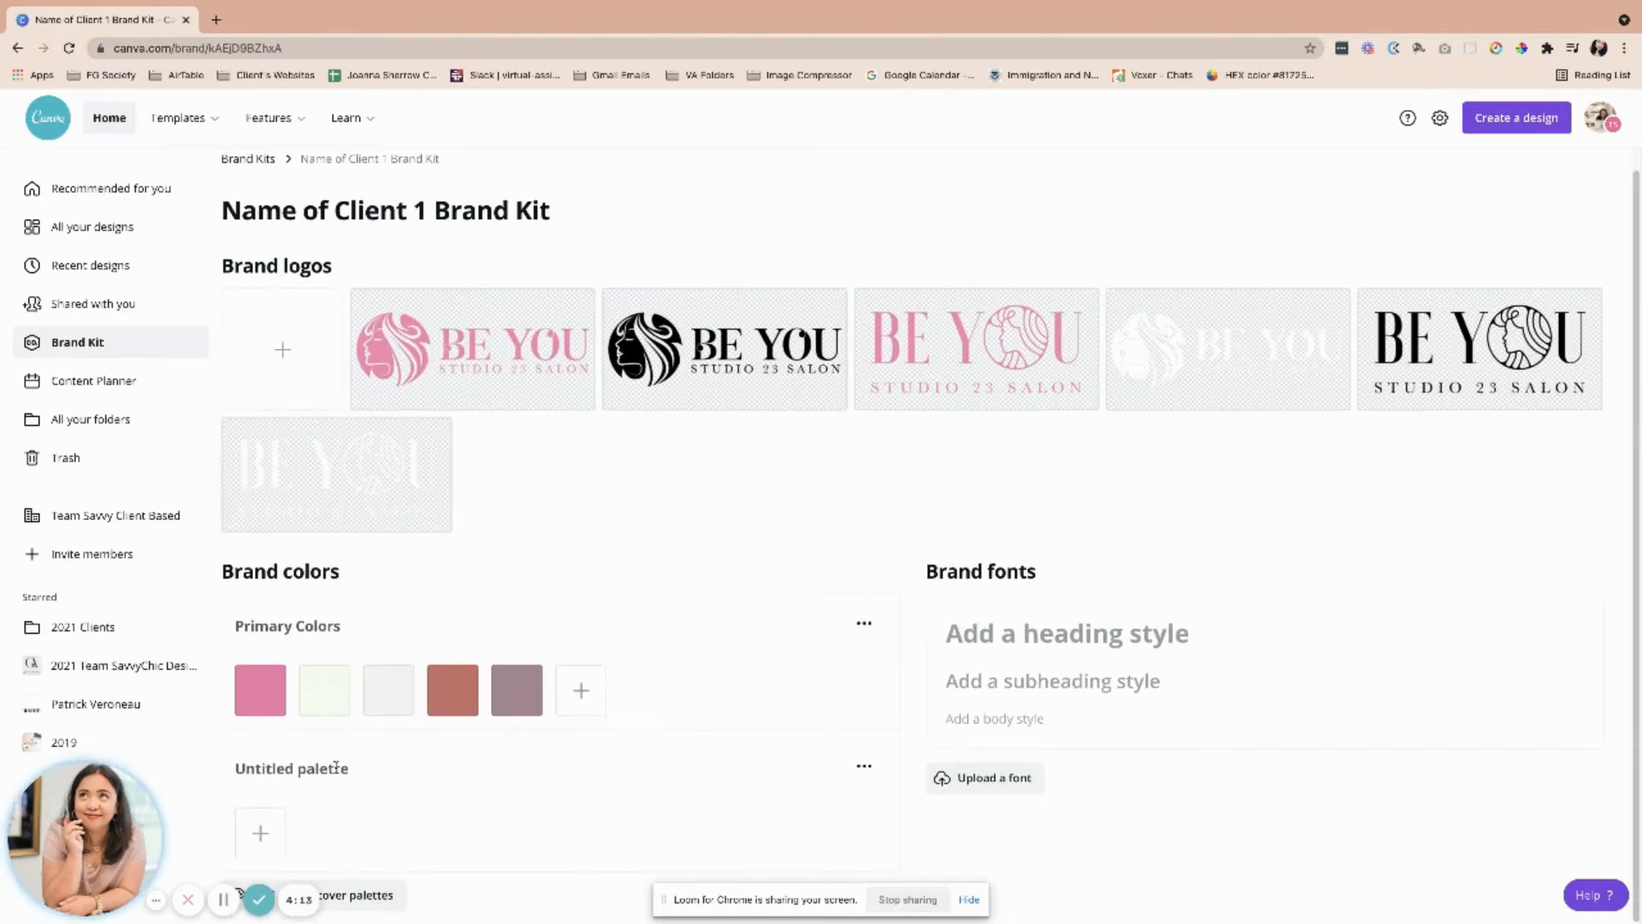
{"action": "left_click", "coordinate": [284, 774]}
{"action": "type", "text": "Secondary Cl"}
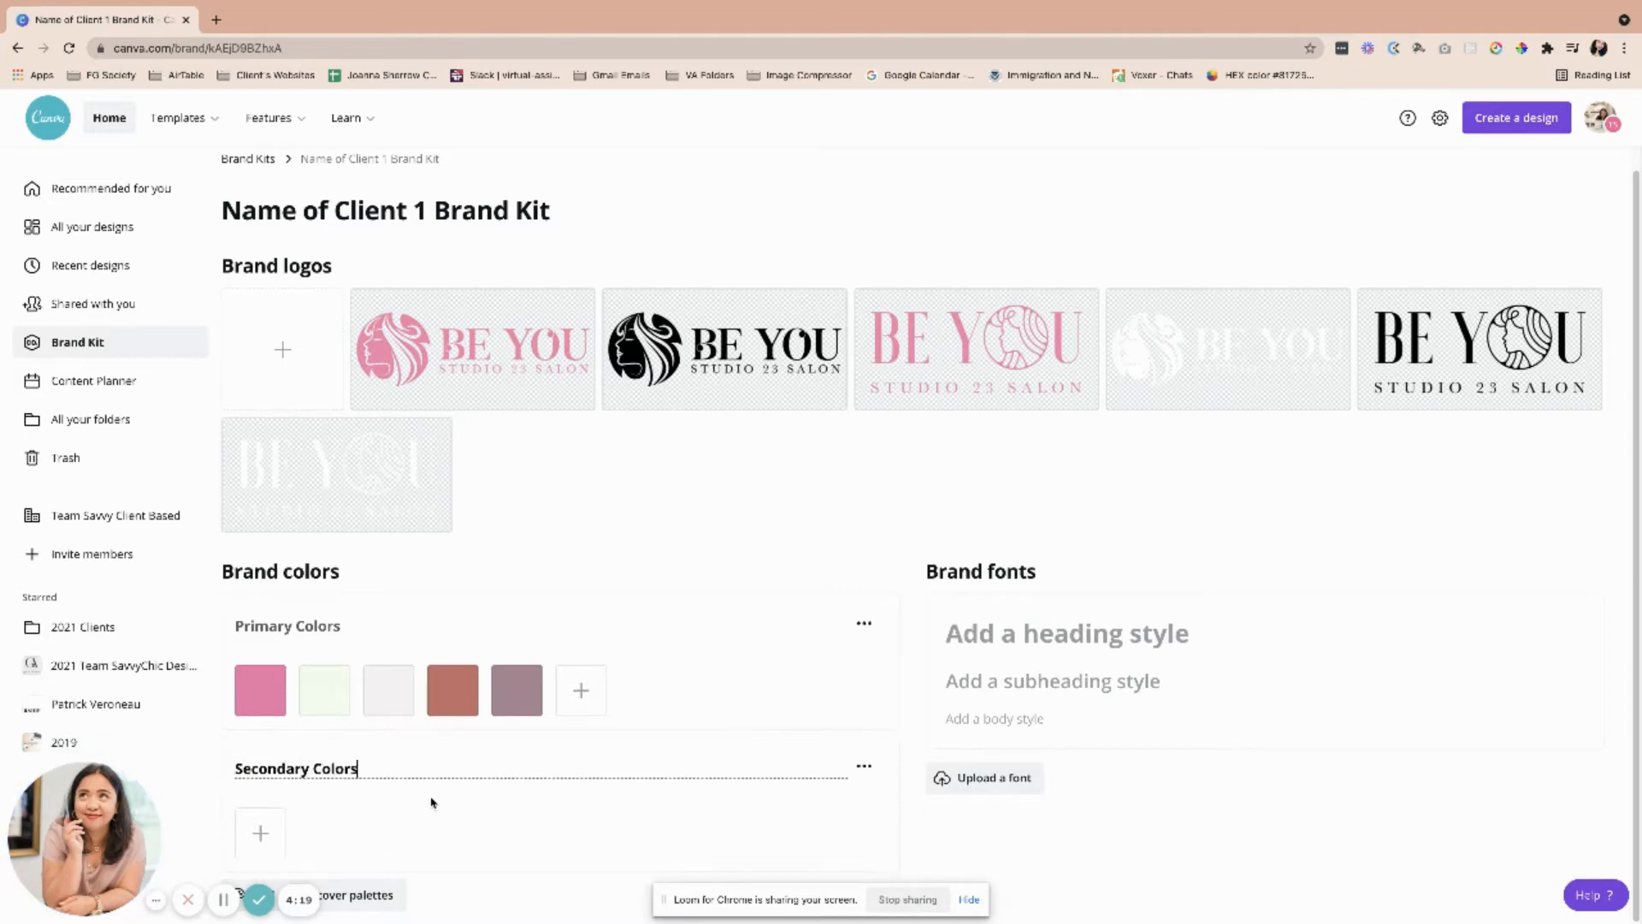
{"action": "key", "text": "Return"}
Add a muted teal-blue swatch and a muted green swatch to the Secondary Colors palette.
{"action": "left_click", "coordinate": [260, 833]}
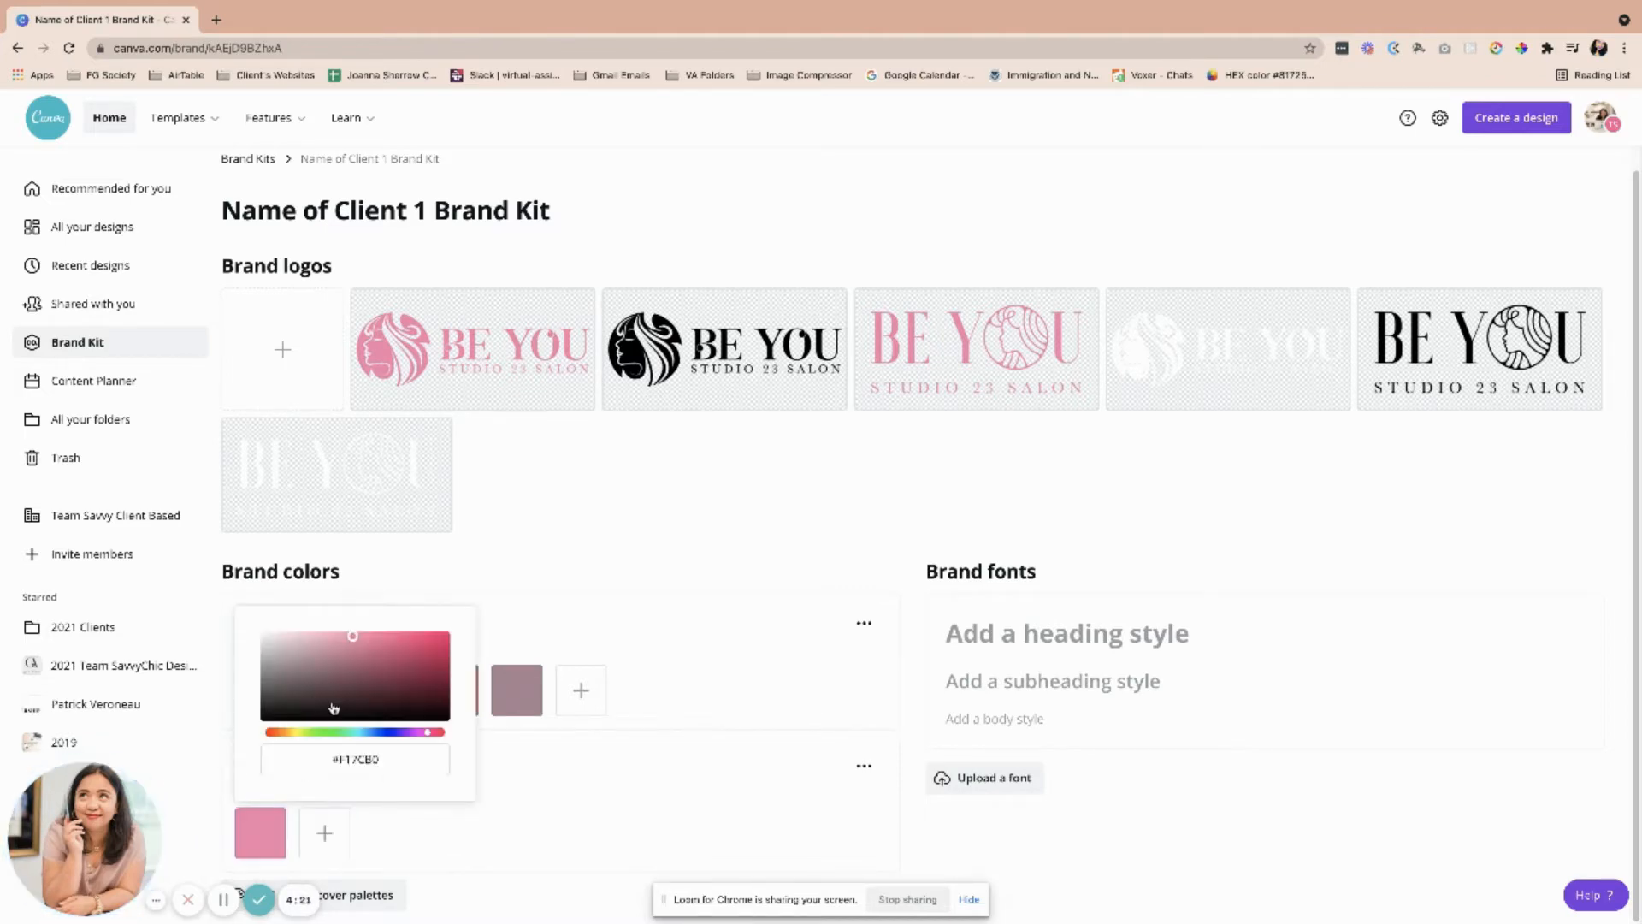
{"action": "left_click", "coordinate": [316, 731]}
{"action": "left_click", "coordinate": [356, 653]}
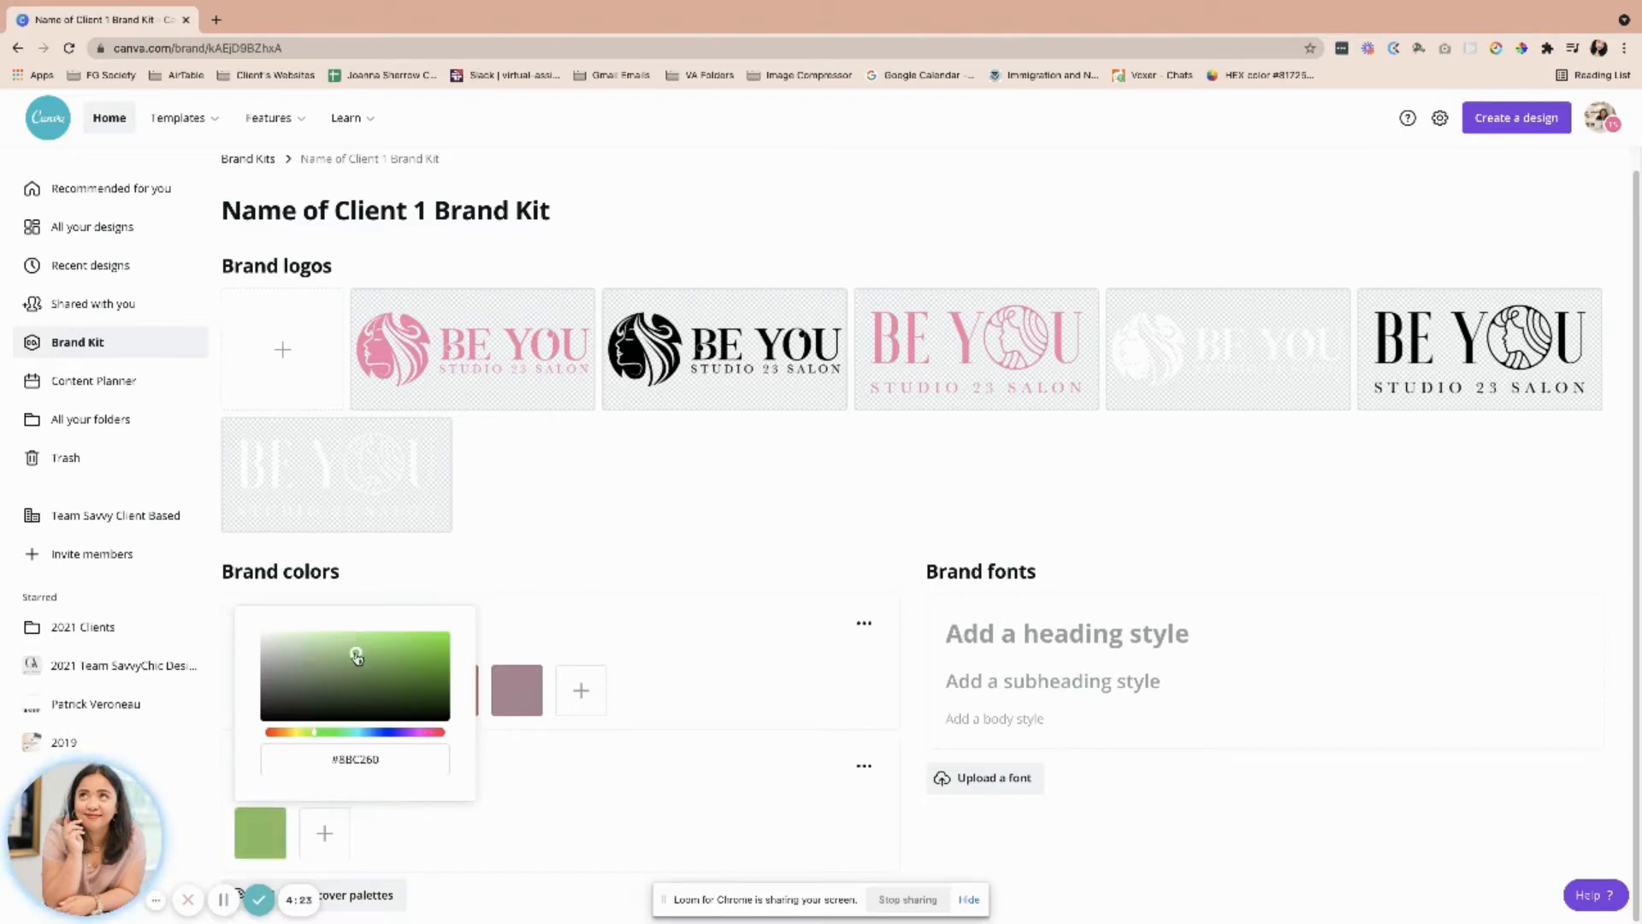
{"action": "left_click", "coordinate": [360, 733]}
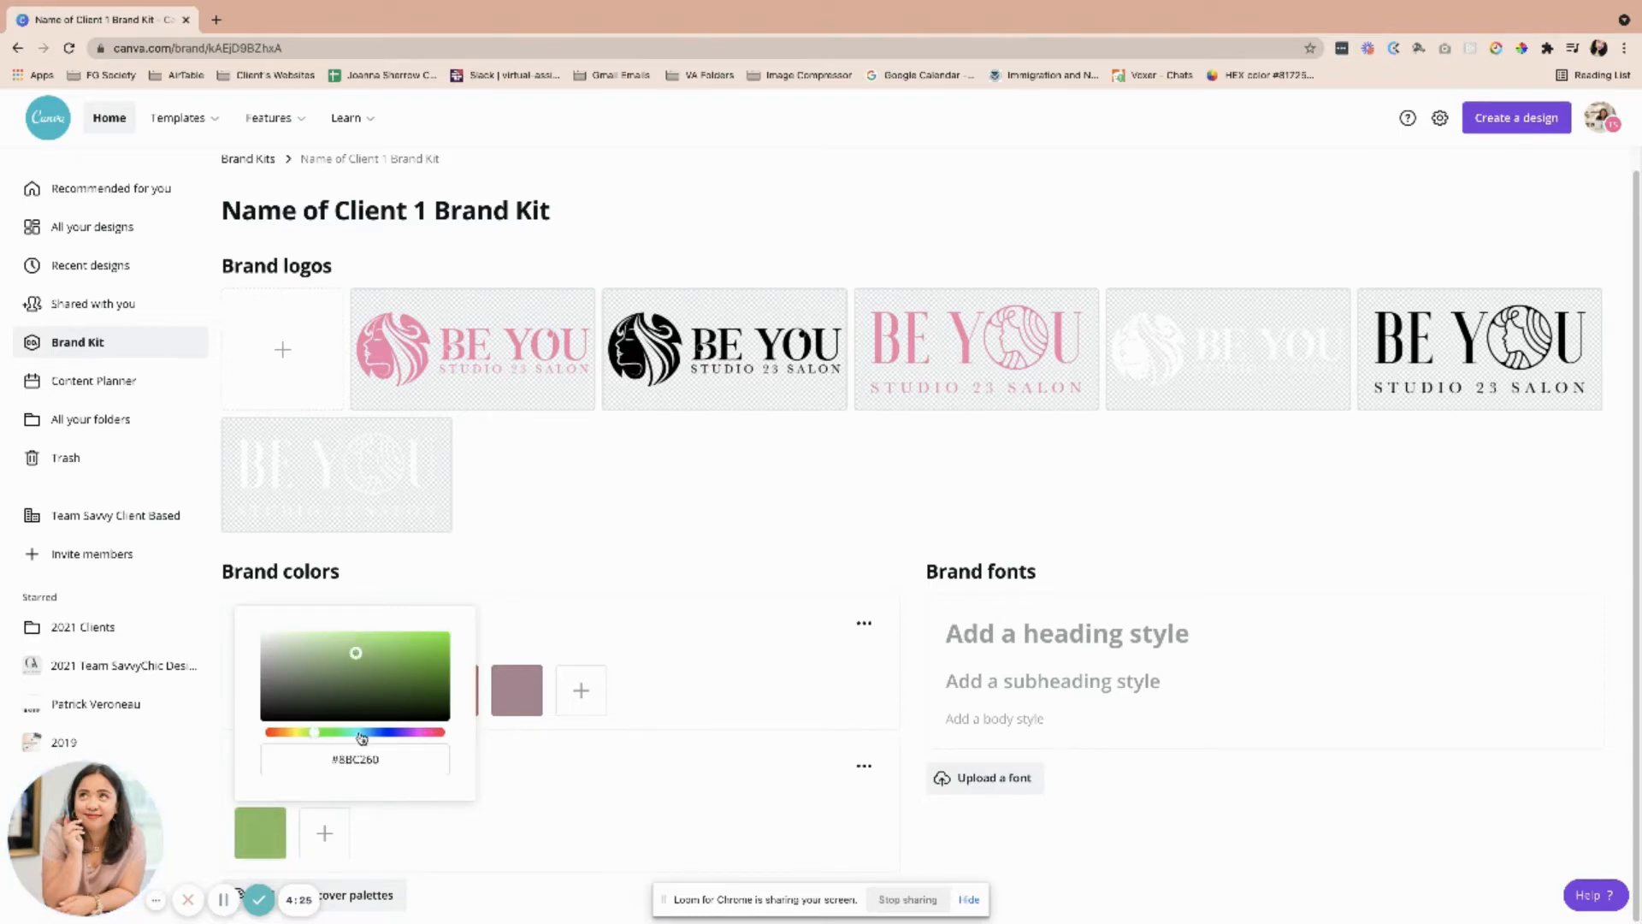
{"action": "left_click", "coordinate": [320, 851]}
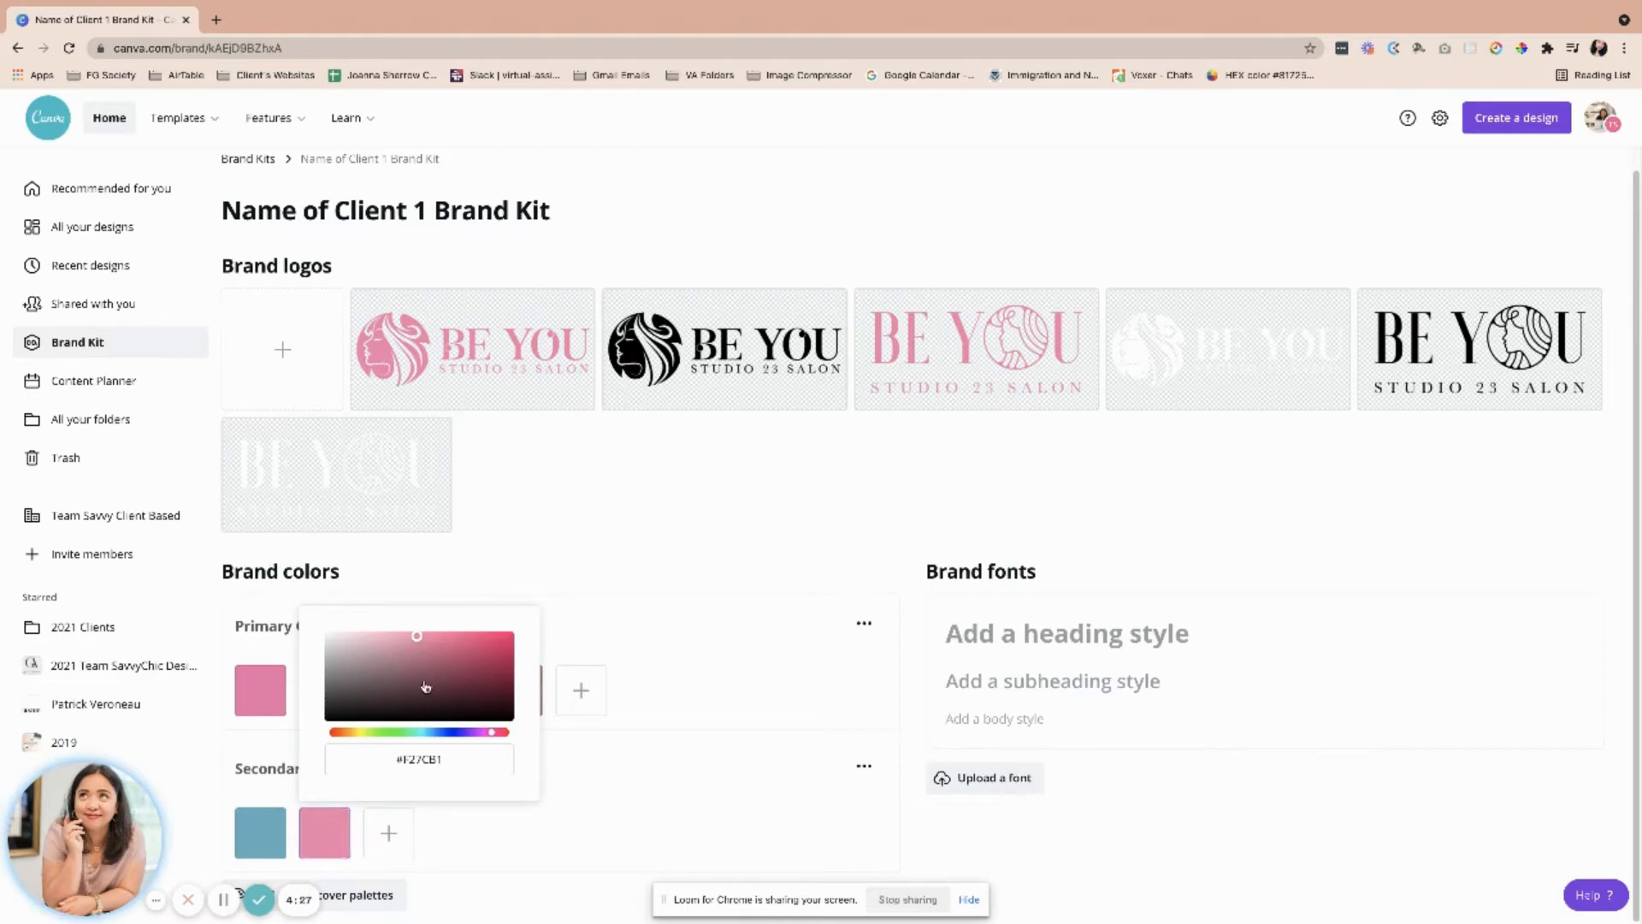
{"action": "left_click", "coordinate": [384, 652]}
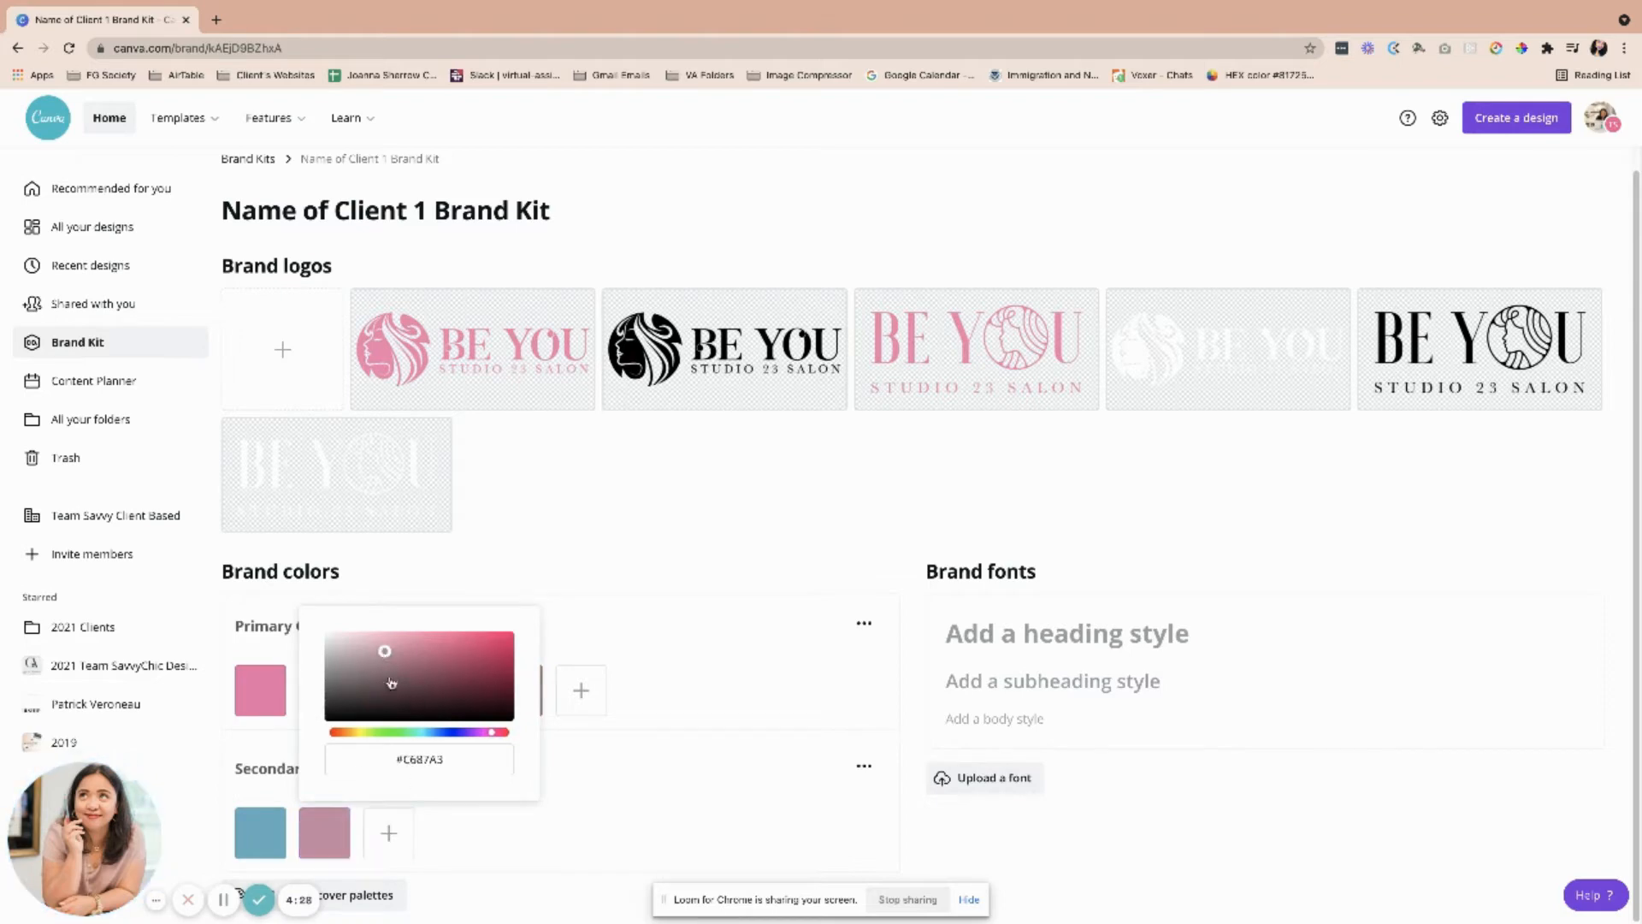
{"action": "left_click", "coordinate": [408, 732]}
Add a light blue swatch and a very dark maroon swatch to the Secondary Colors palette.
{"action": "left_click", "coordinate": [388, 834]}
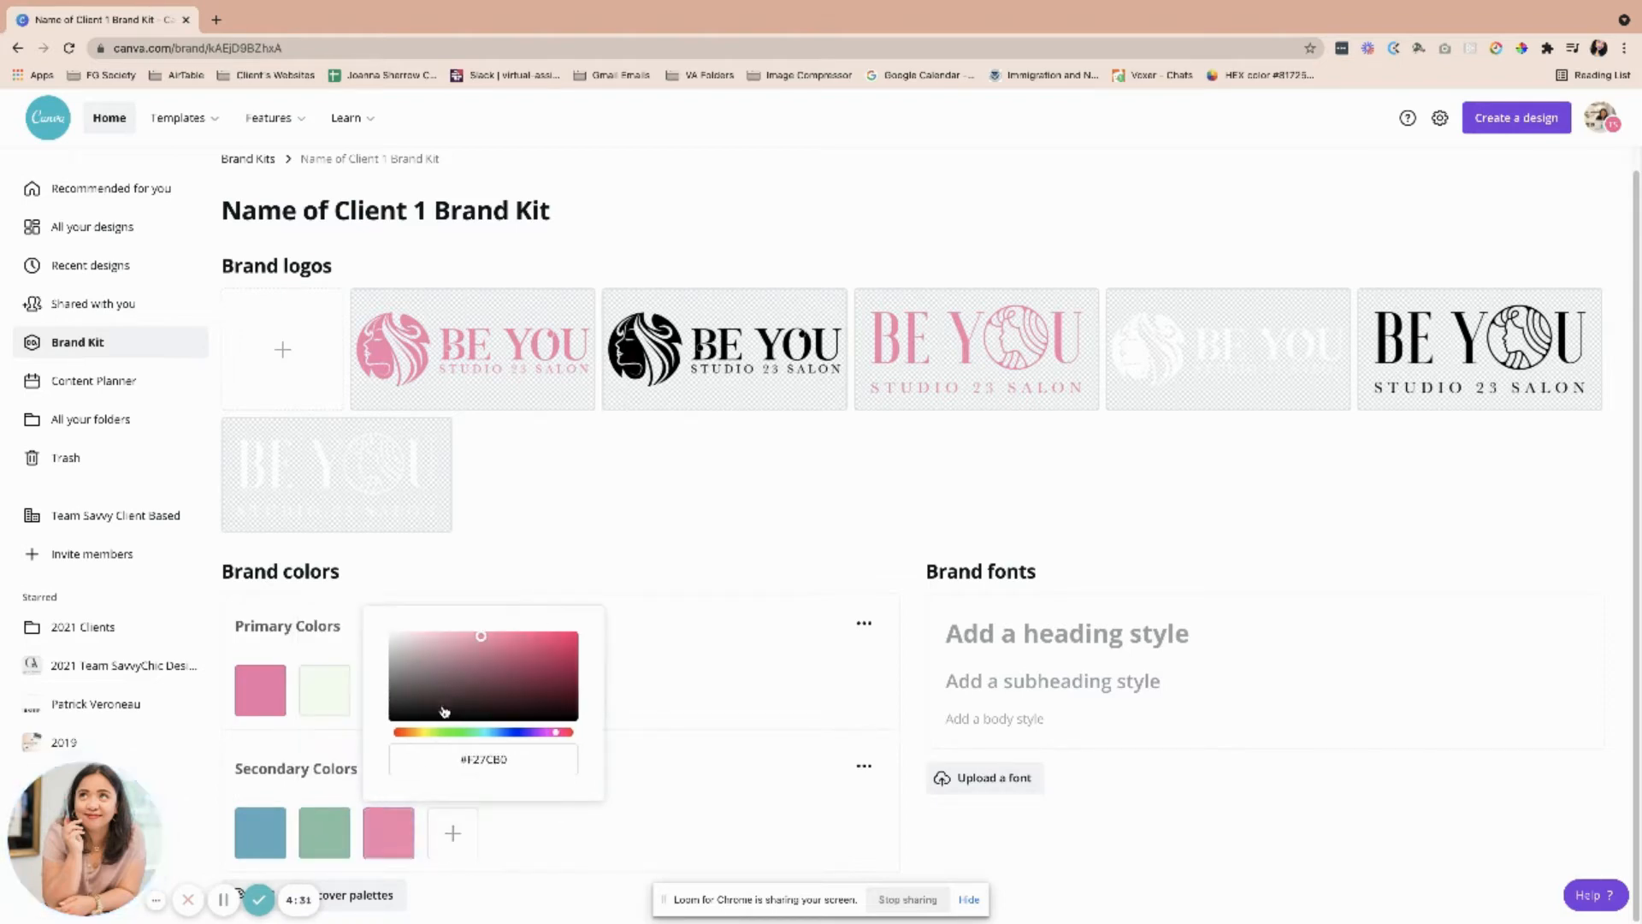
{"action": "left_click", "coordinate": [497, 734]}
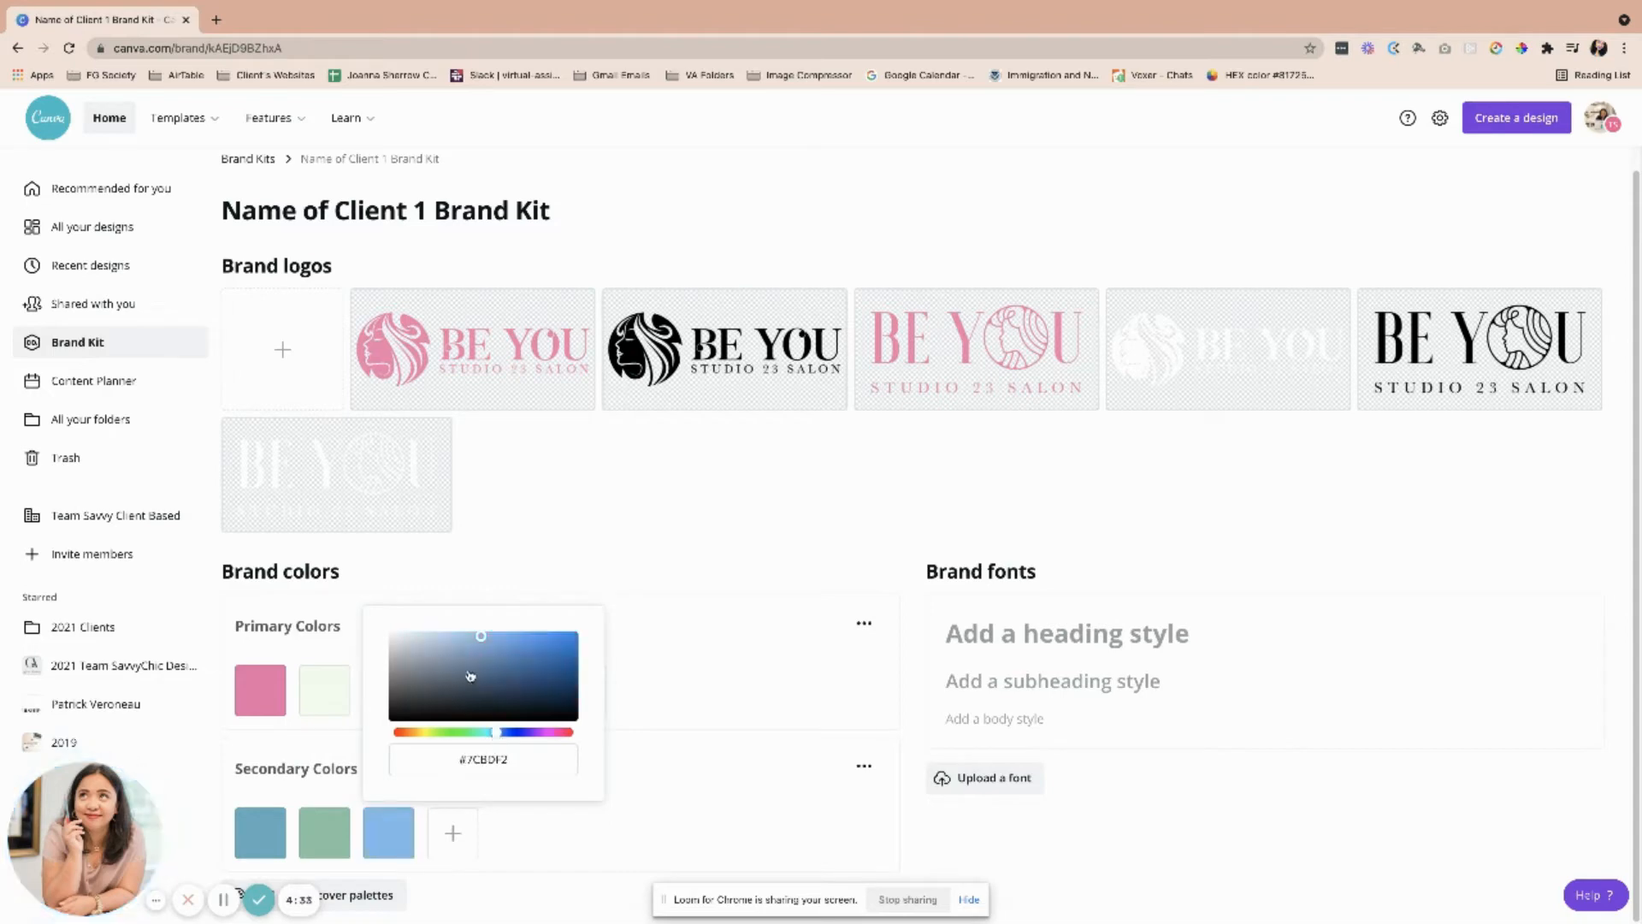
{"action": "left_click", "coordinate": [452, 834]}
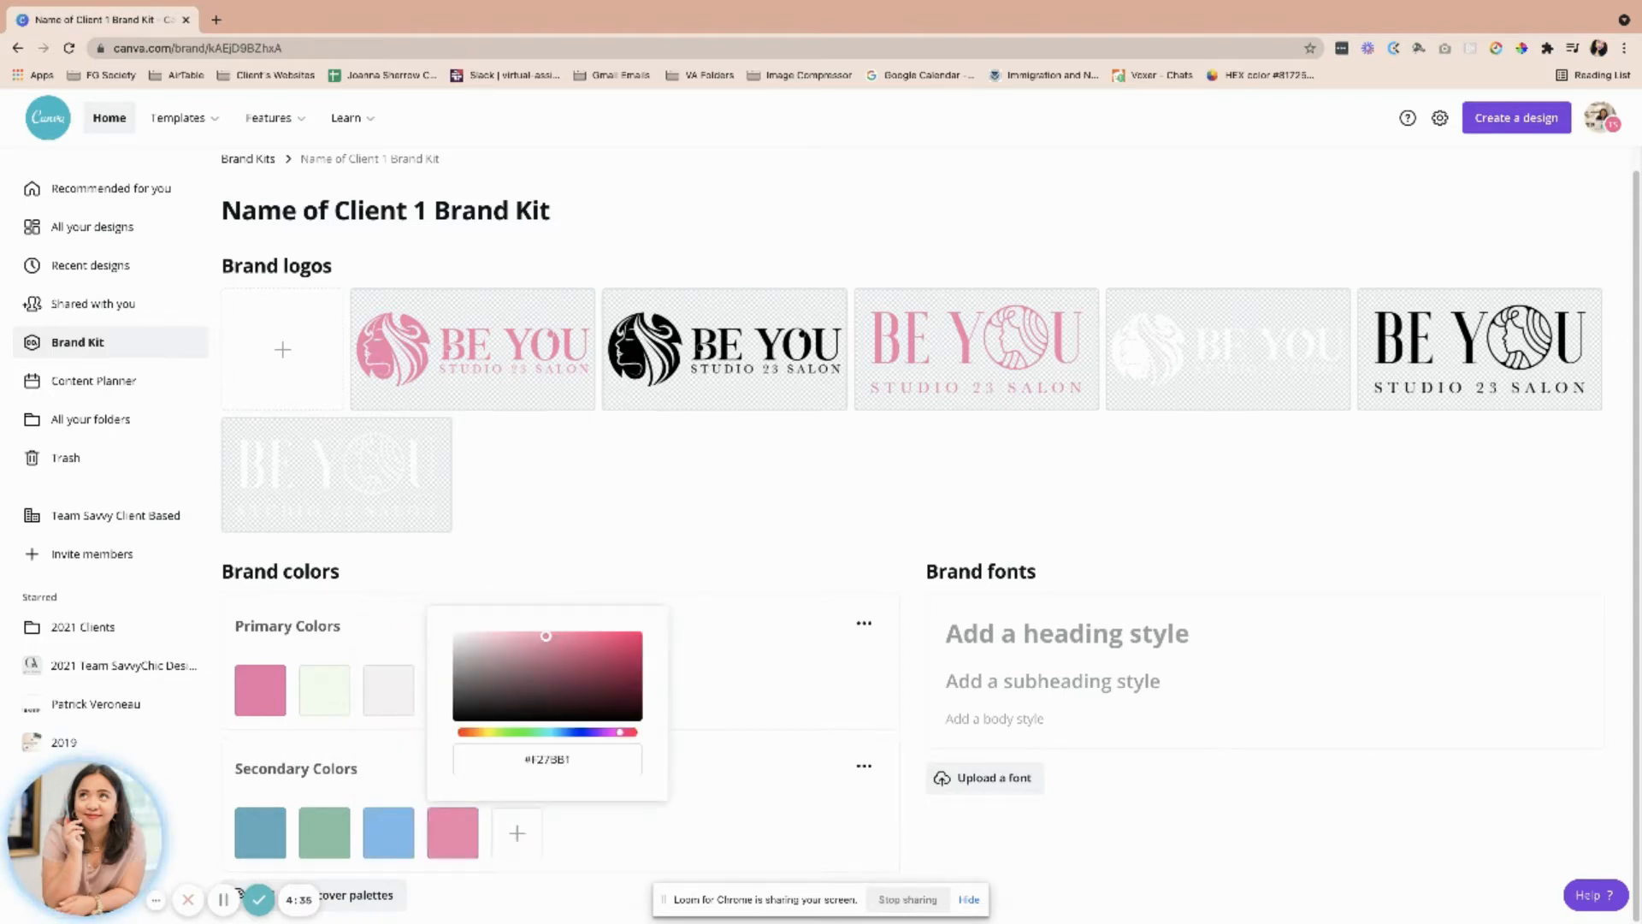
{"action": "left_click", "coordinate": [561, 709]}
{"action": "left_click", "coordinate": [597, 839]}
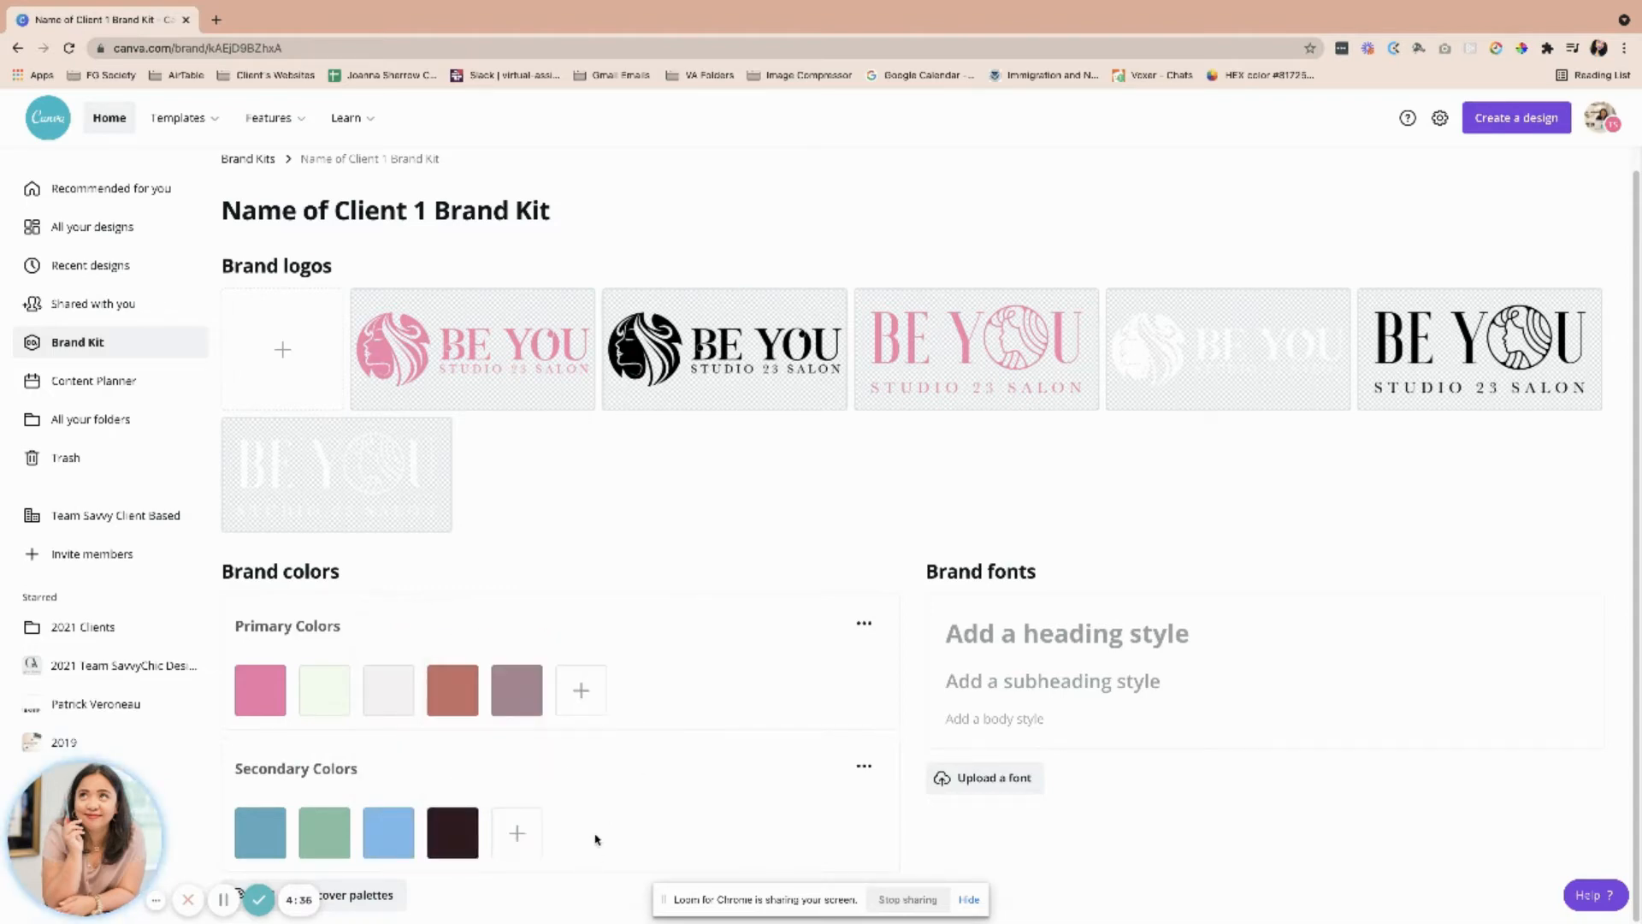
Add a third custom palette and name it "Background Colors".
{"action": "left_click", "coordinate": [368, 895]}
{"action": "left_click", "coordinate": [331, 518]}
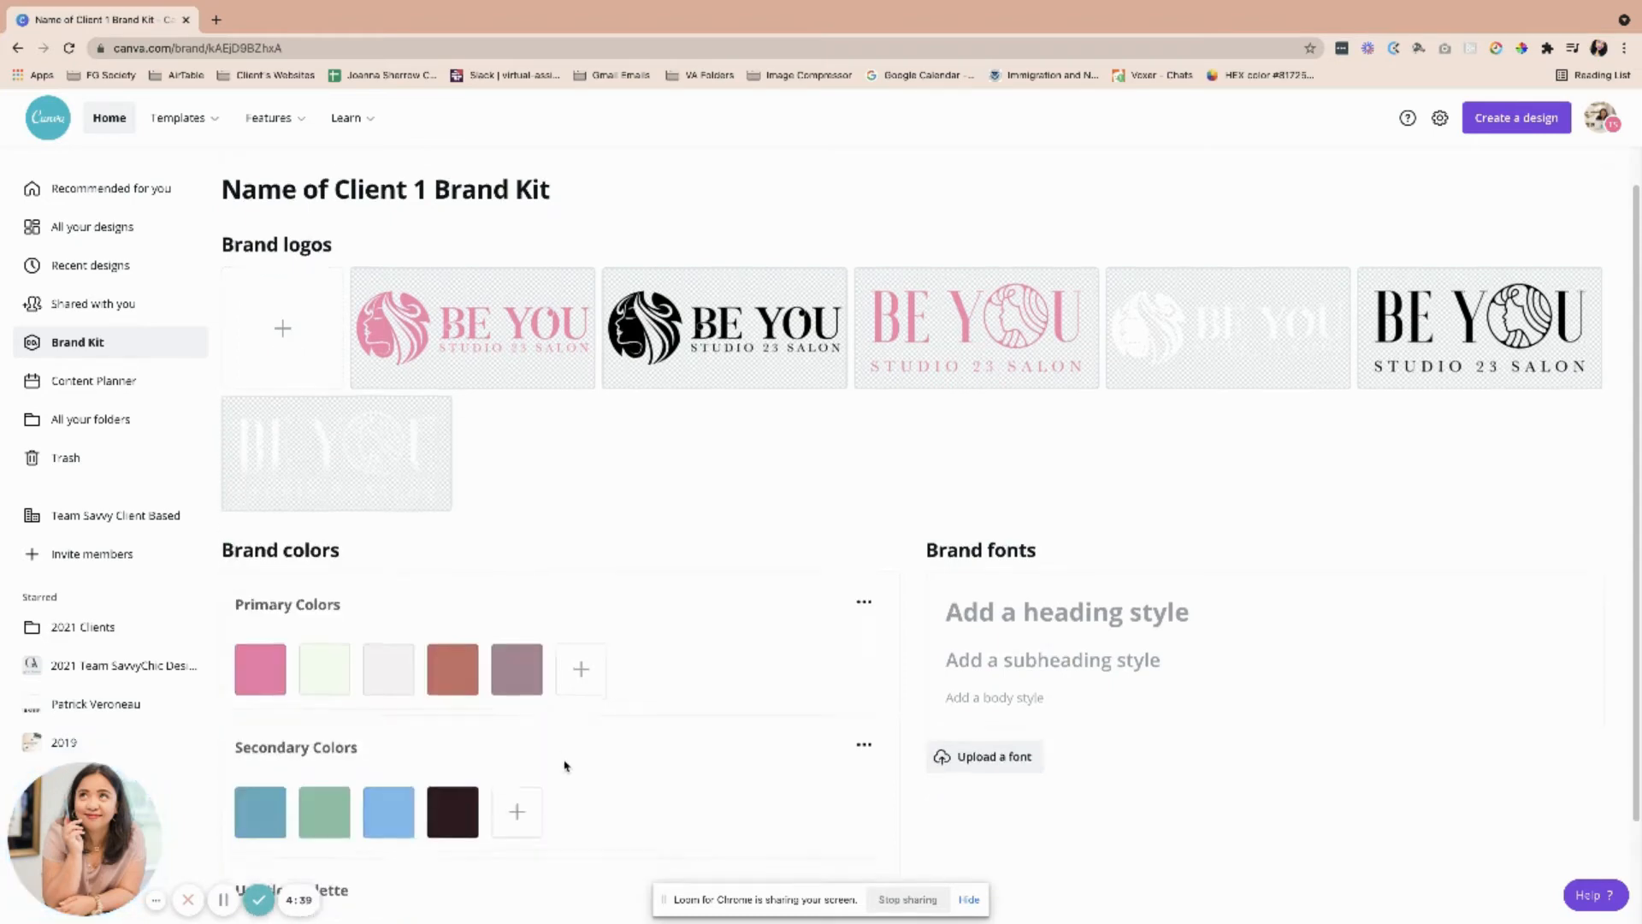
{"action": "left_click", "coordinate": [344, 765]}
{"action": "type", "text": "Back"}
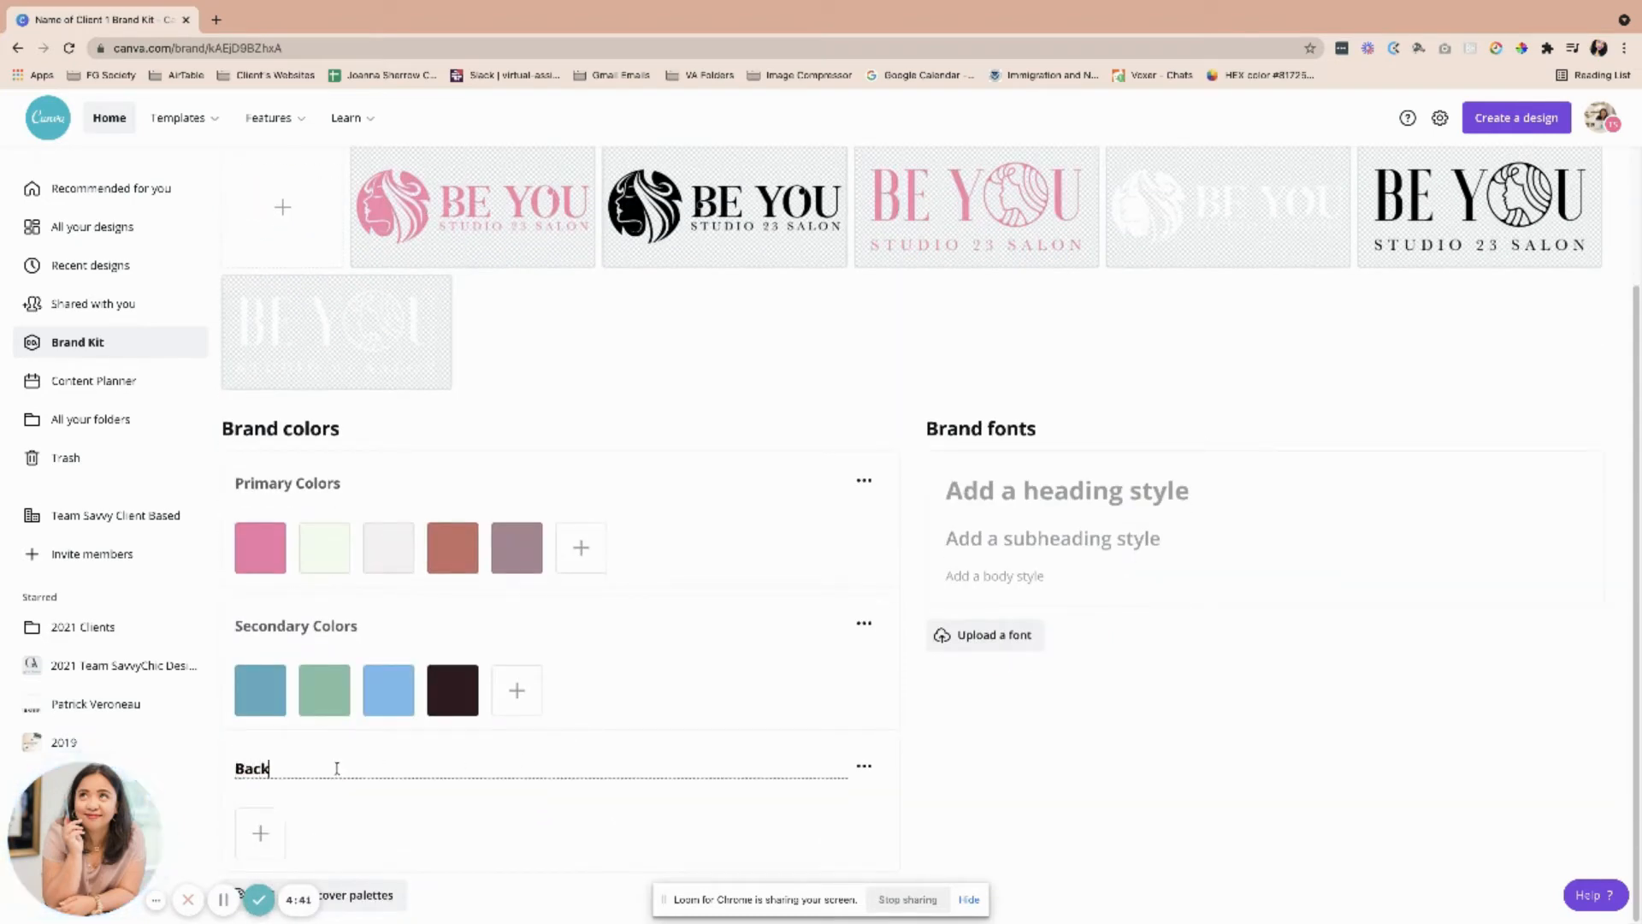
{"action": "type", "text": "ground Colors"}
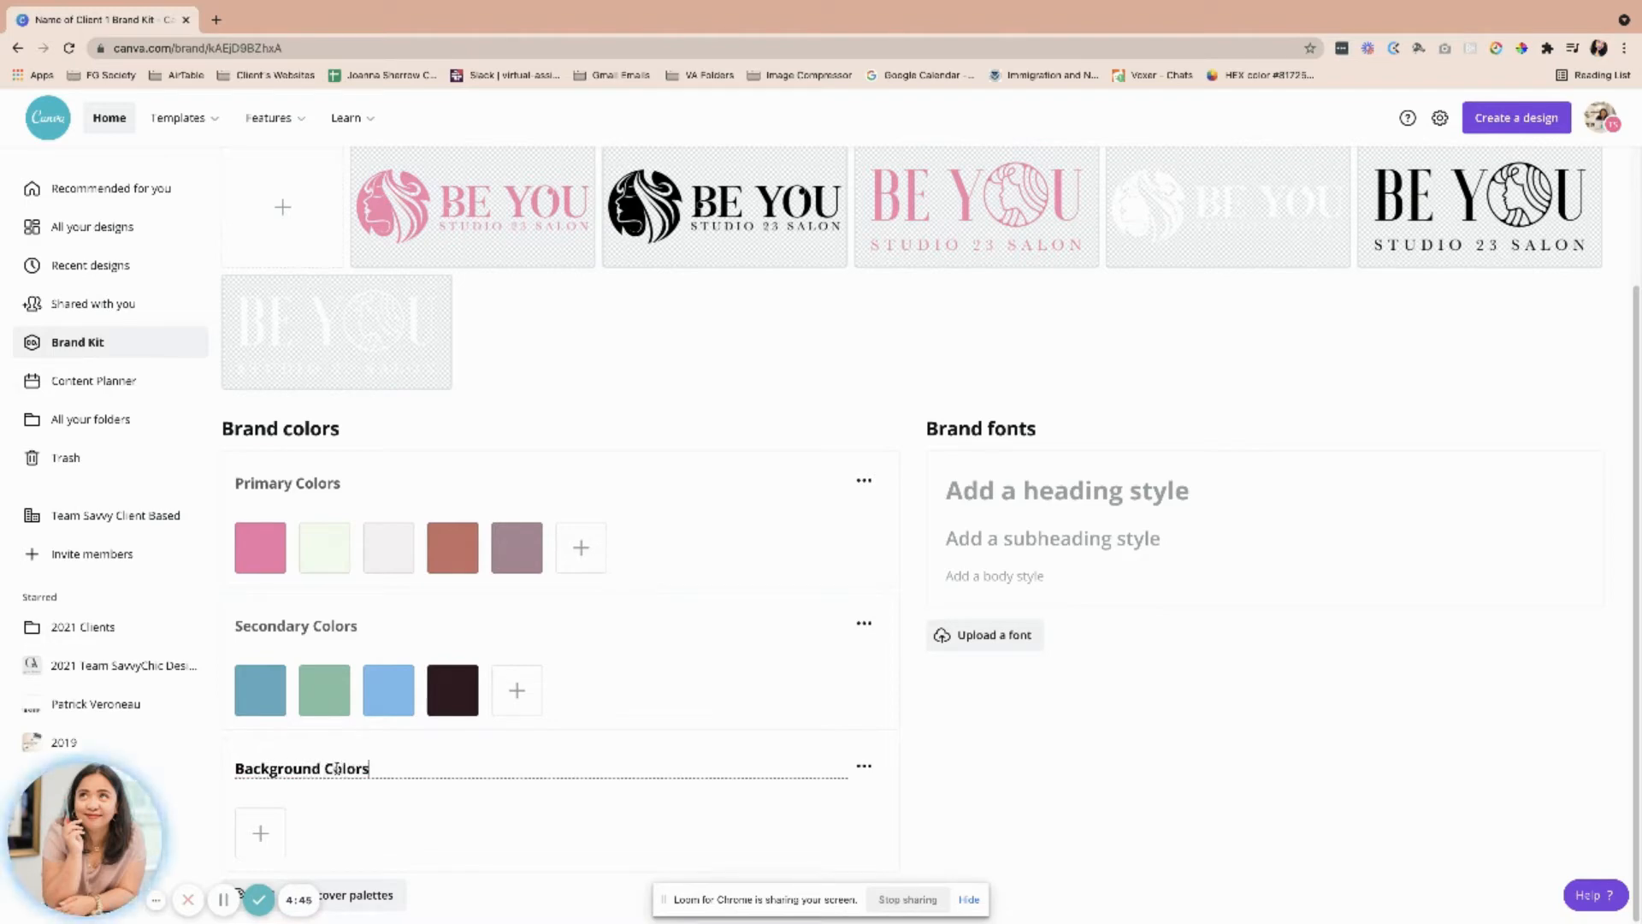
{"action": "key", "text": "Return"}
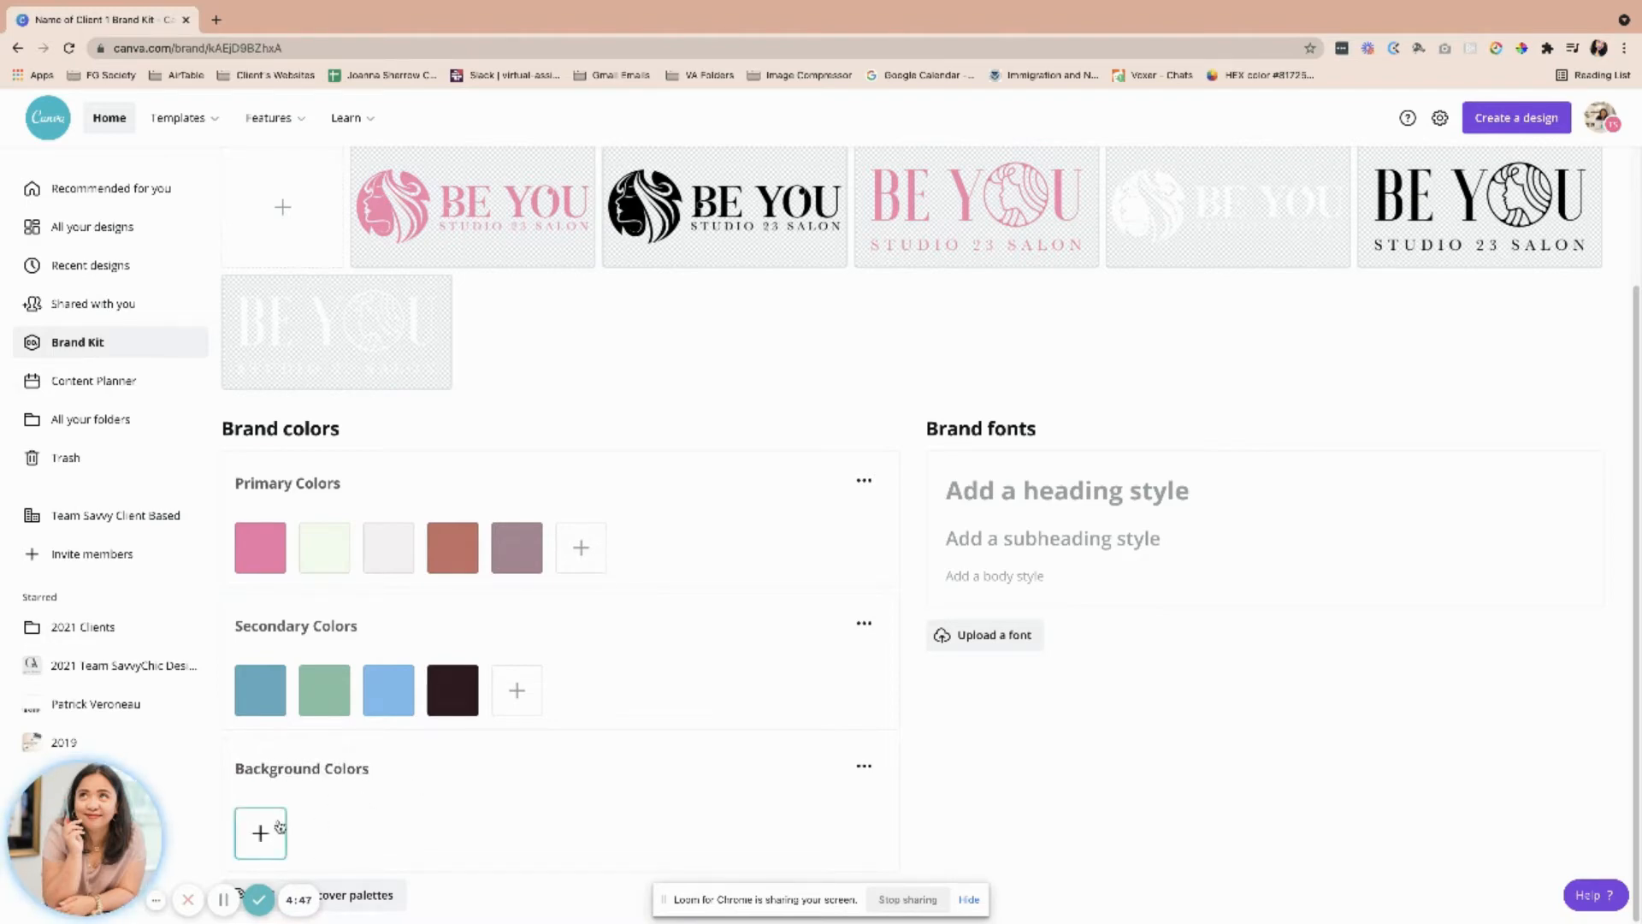
Add dark brick red, dusty rose and medium grey swatches to the Background Colors palette.
{"action": "left_click", "coordinate": [280, 827]}
{"action": "left_click", "coordinate": [388, 670]}
{"action": "left_click", "coordinate": [373, 832]}
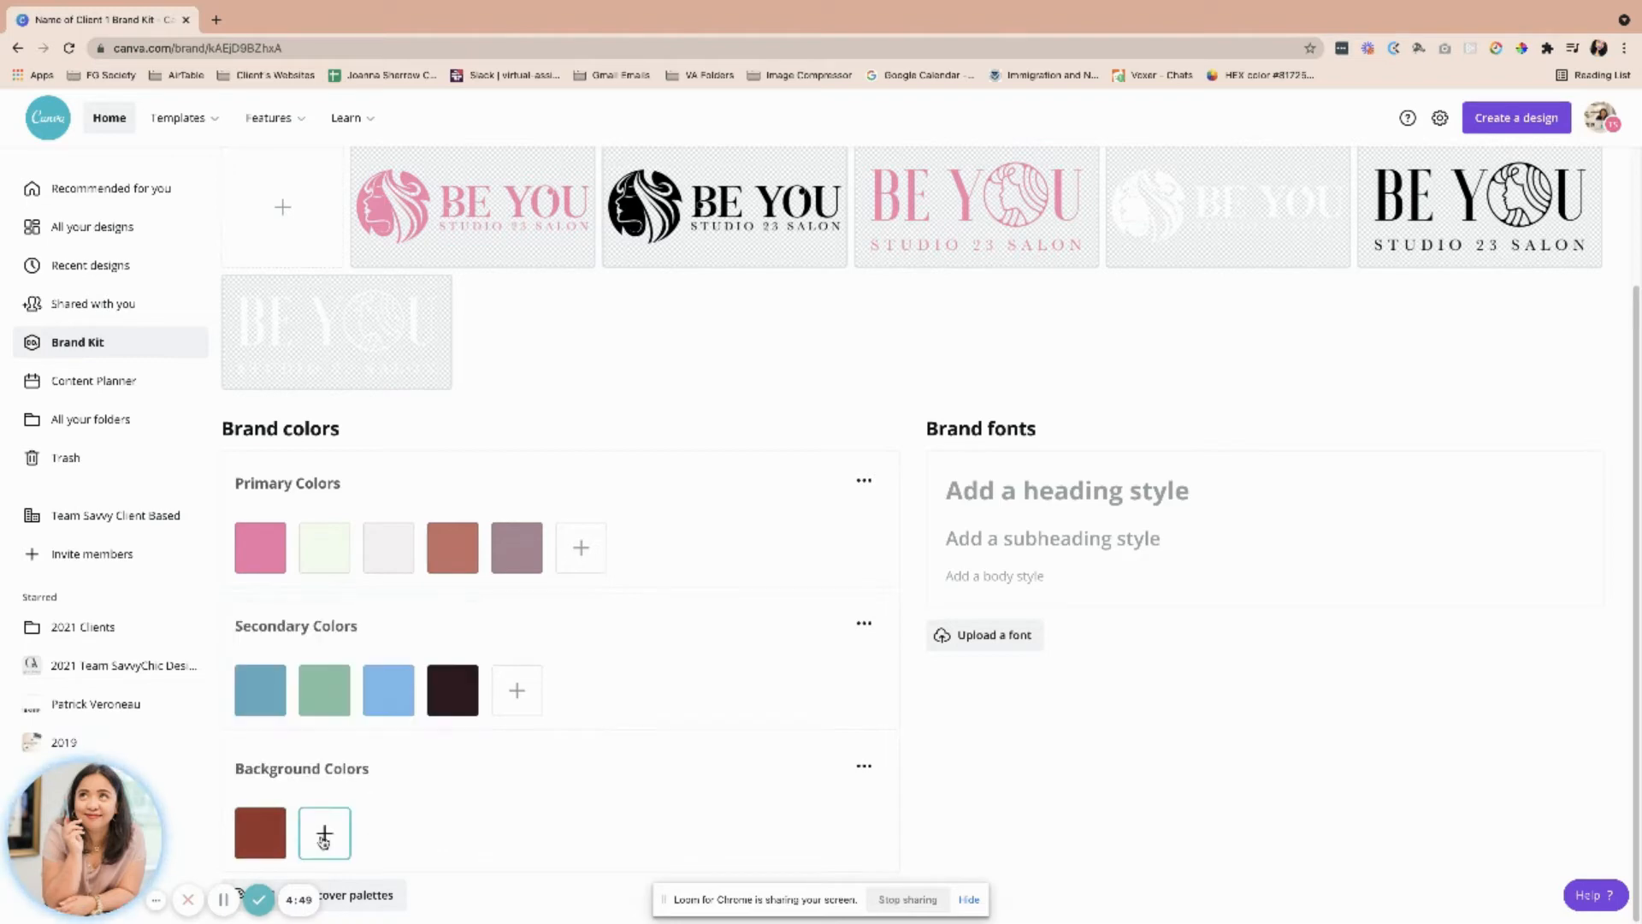
{"action": "left_click", "coordinate": [324, 841]}
{"action": "left_click", "coordinate": [370, 664]}
{"action": "left_click", "coordinate": [388, 832]}
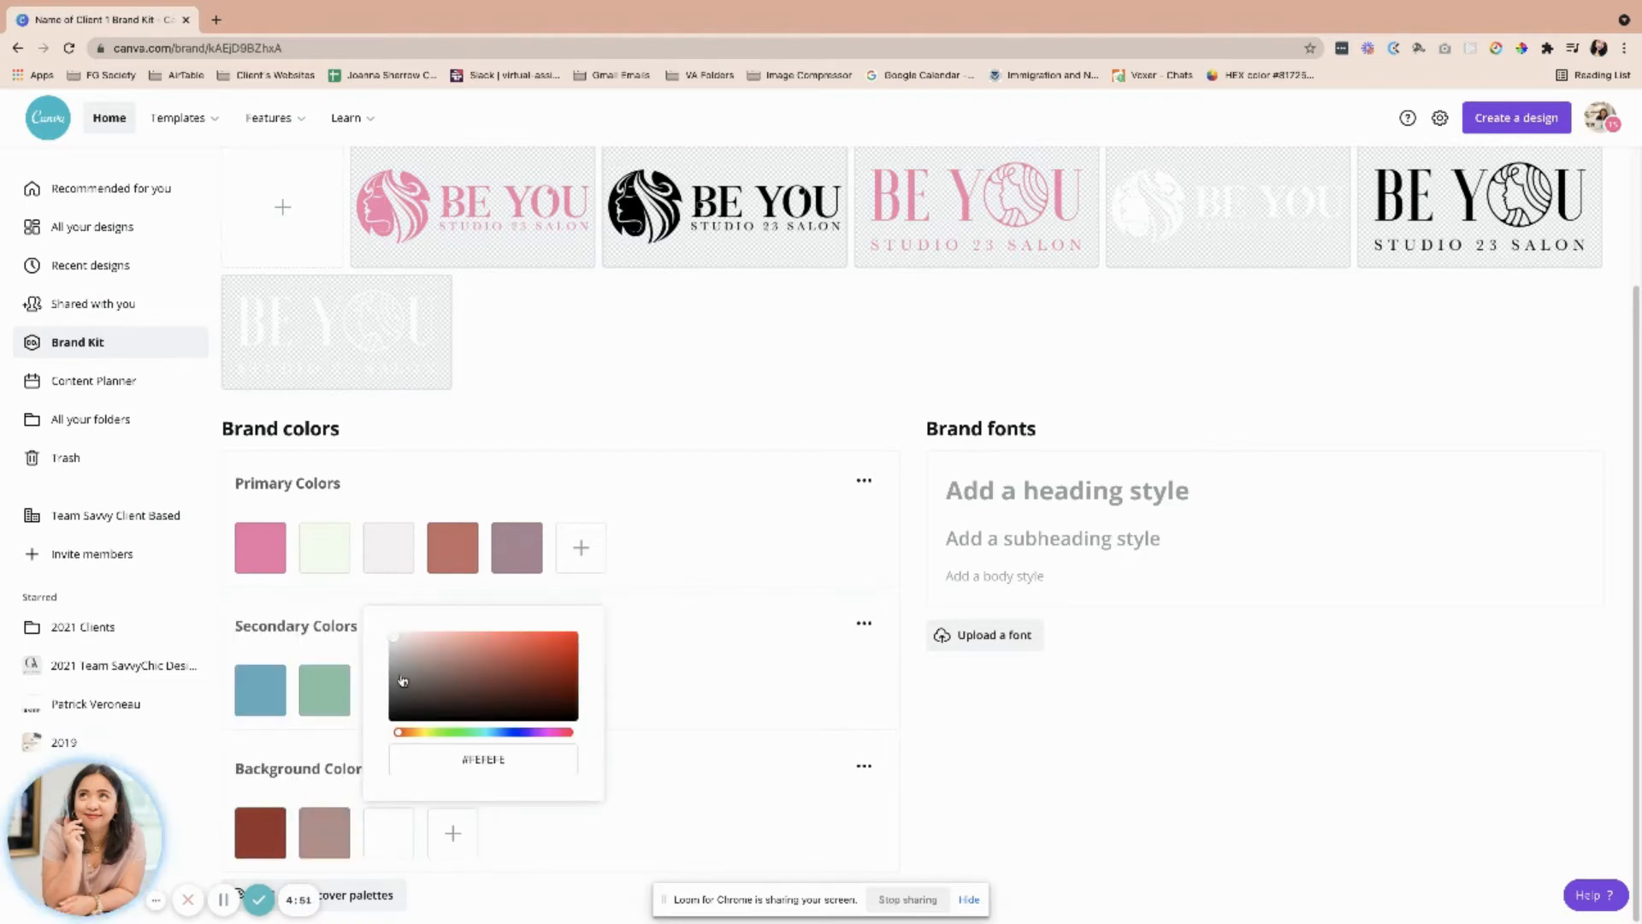
{"action": "left_click", "coordinate": [401, 677]}
{"action": "left_click", "coordinate": [525, 813]}
{"action": "left_click", "coordinate": [469, 832]}
{"action": "left_click", "coordinate": [464, 676]}
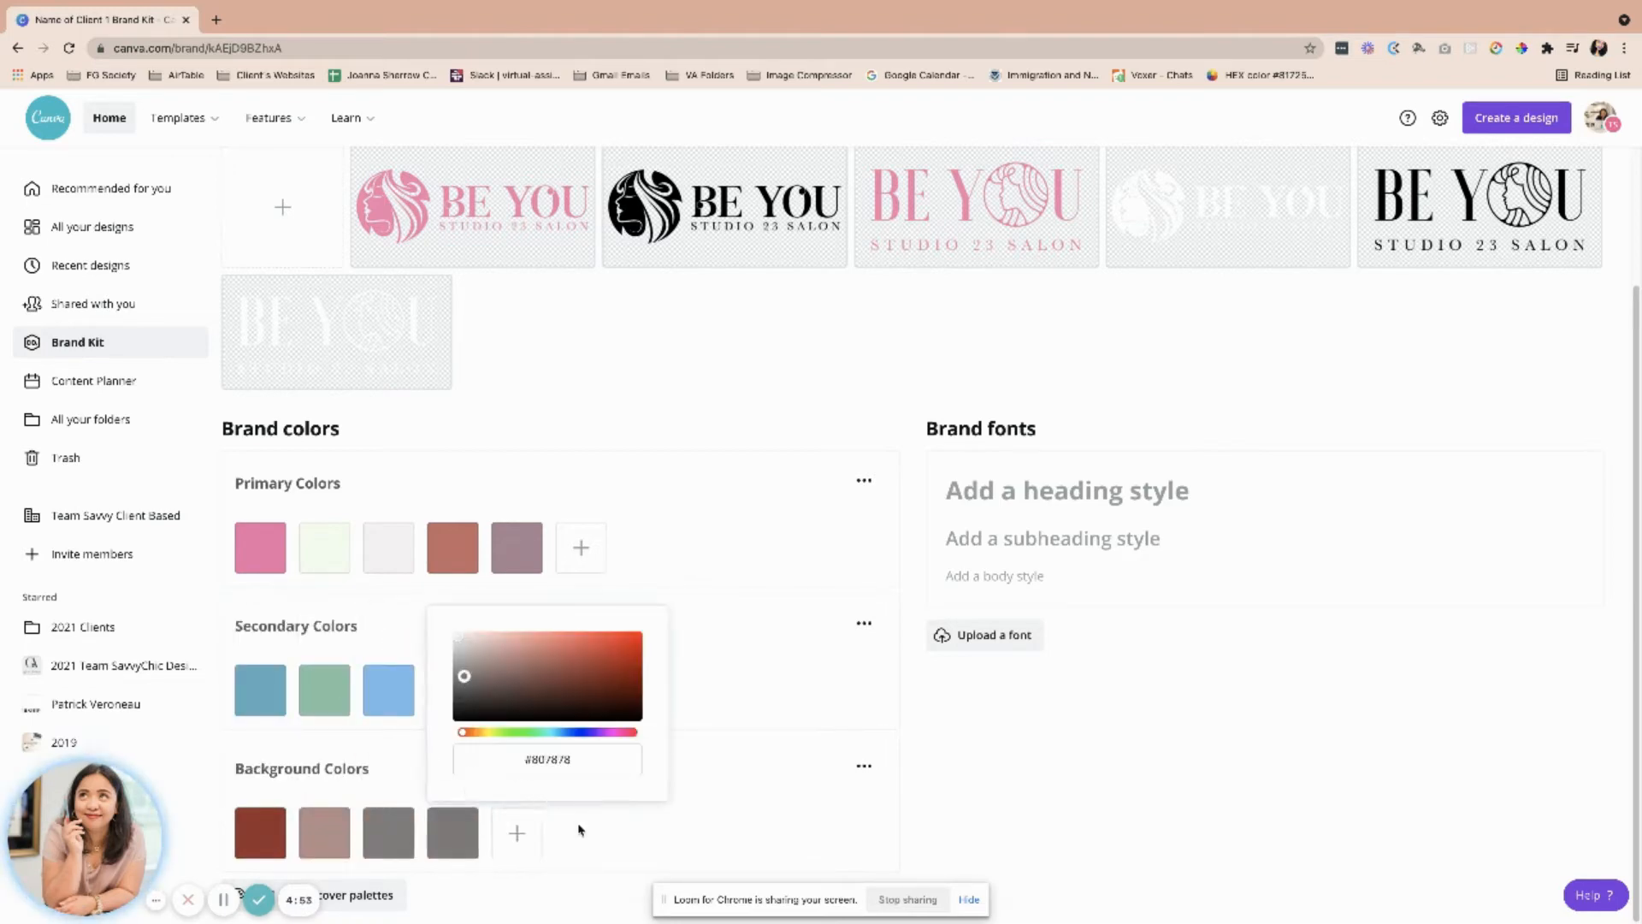
{"action": "left_click", "coordinate": [594, 839]}
{"action": "left_click", "coordinate": [474, 814]}
Add a light lilac-grey swatch and a mid-grey swatch to complete the Background Colors palette.
{"action": "left_click", "coordinate": [455, 841]}
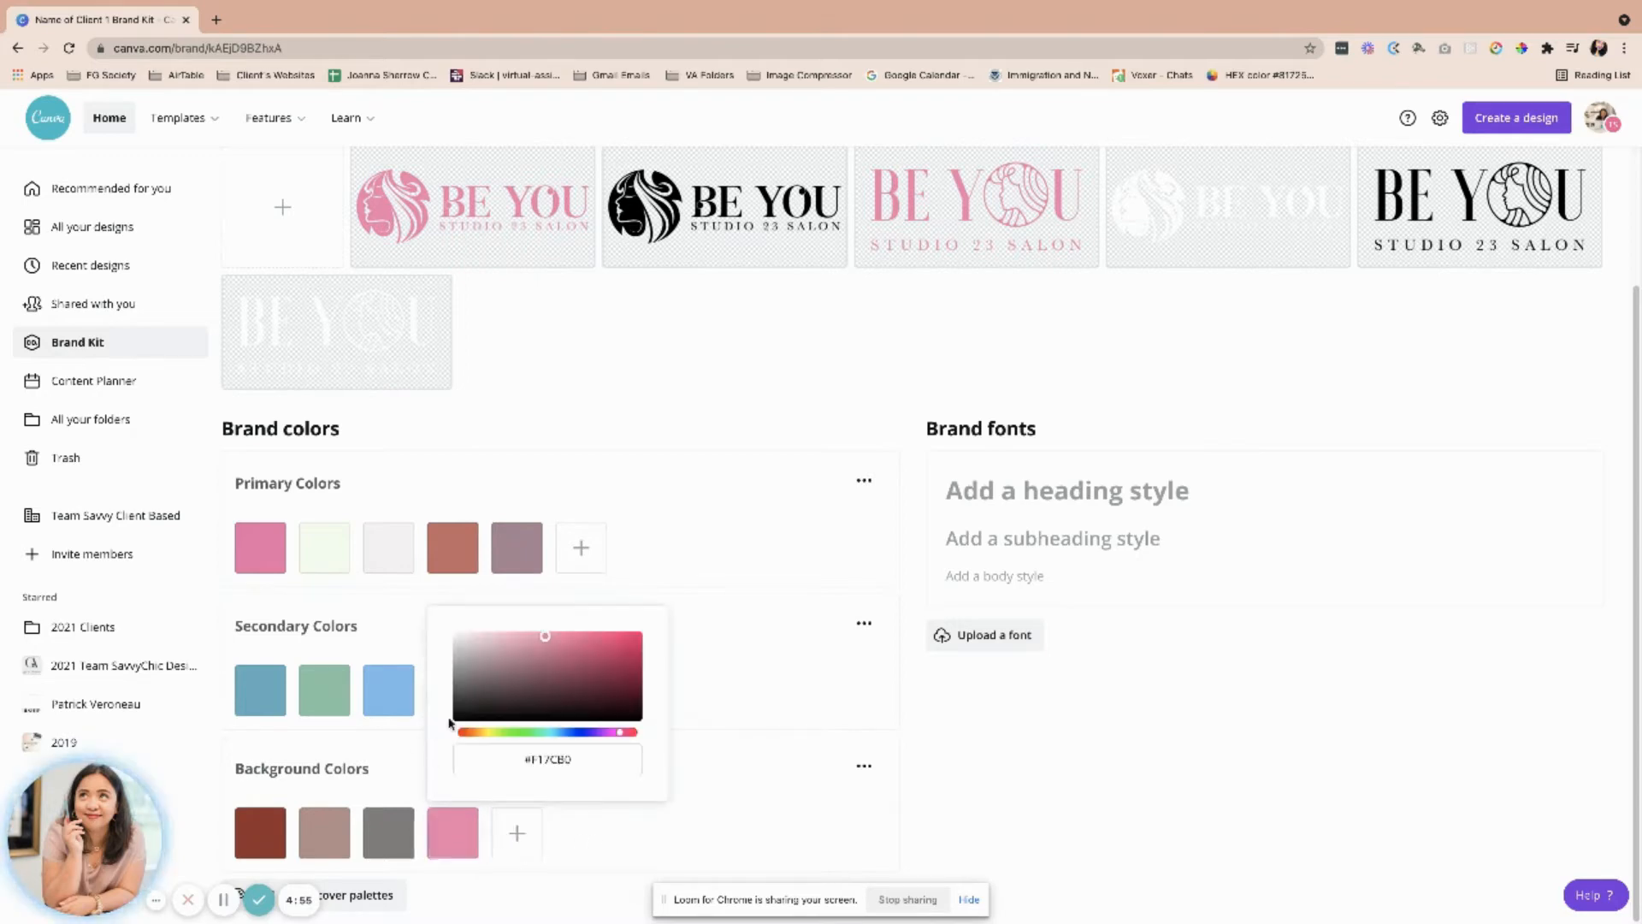
{"action": "left_click", "coordinate": [463, 652]}
{"action": "left_click", "coordinate": [517, 832]}
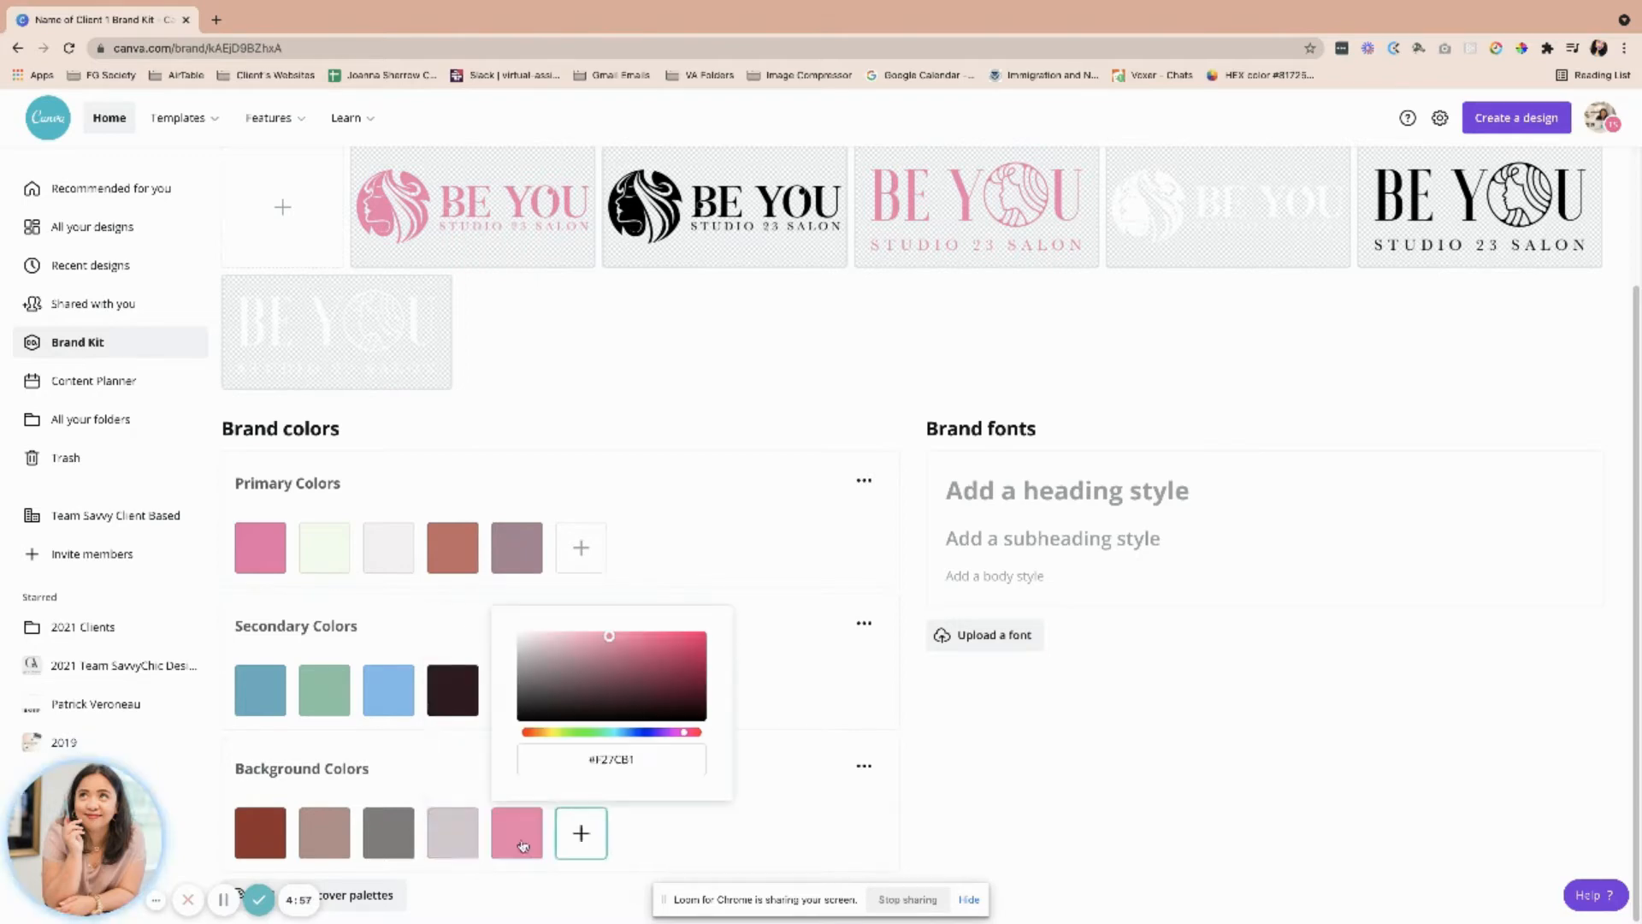
{"action": "left_click", "coordinate": [648, 846]}
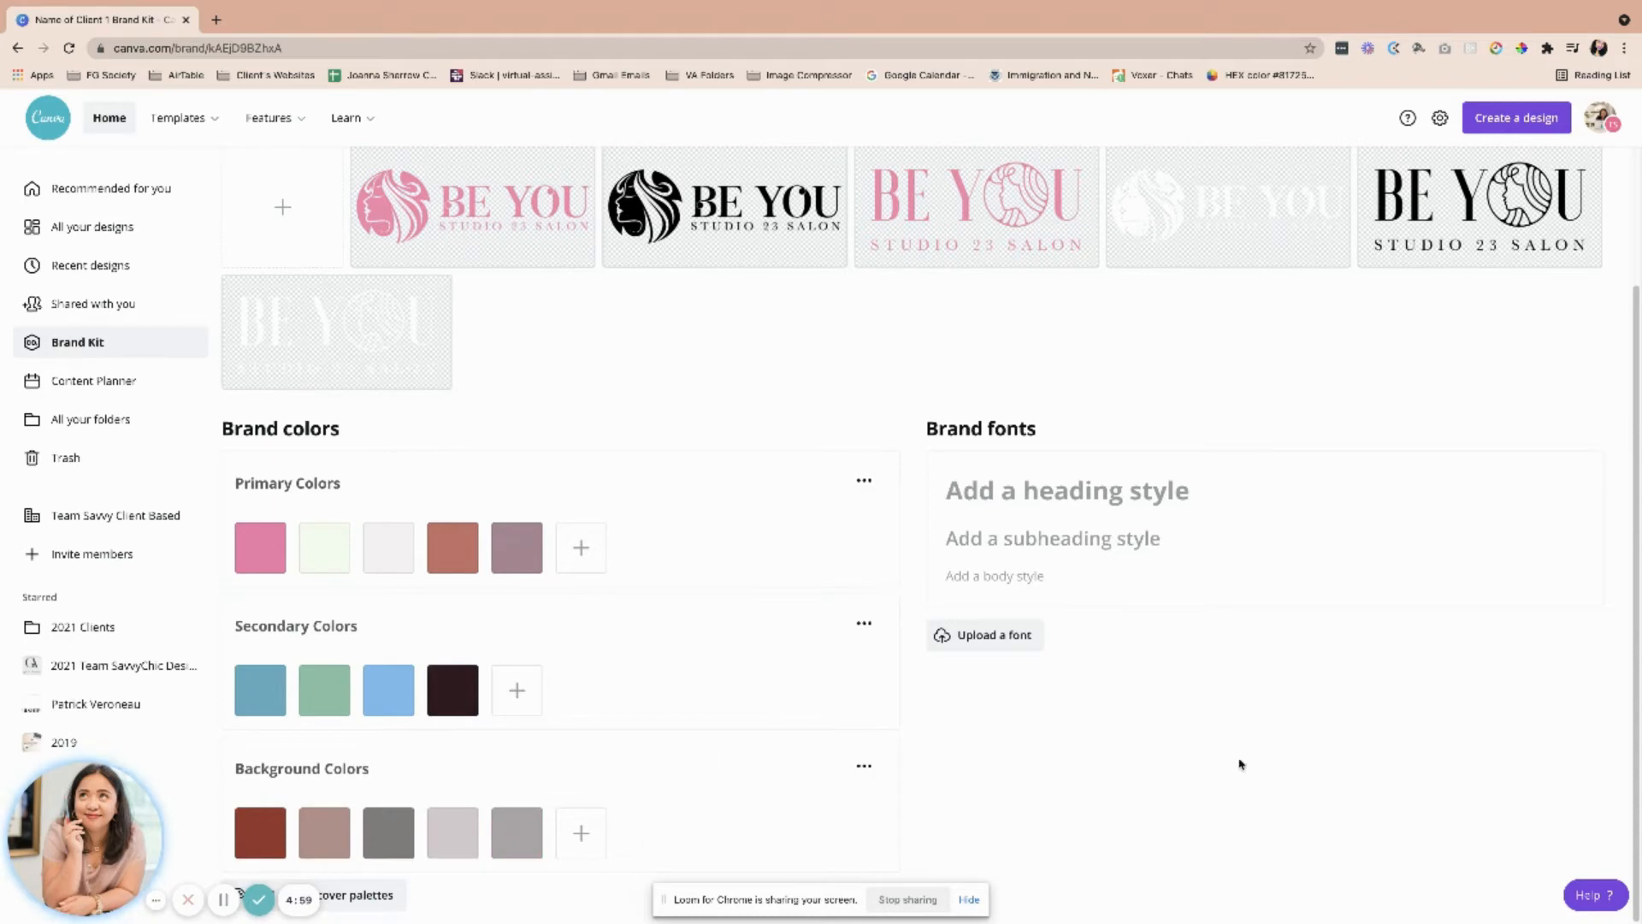
Set the brand heading style's font to Cormorant Garamond Medium.
{"action": "left_click", "coordinate": [992, 495]}
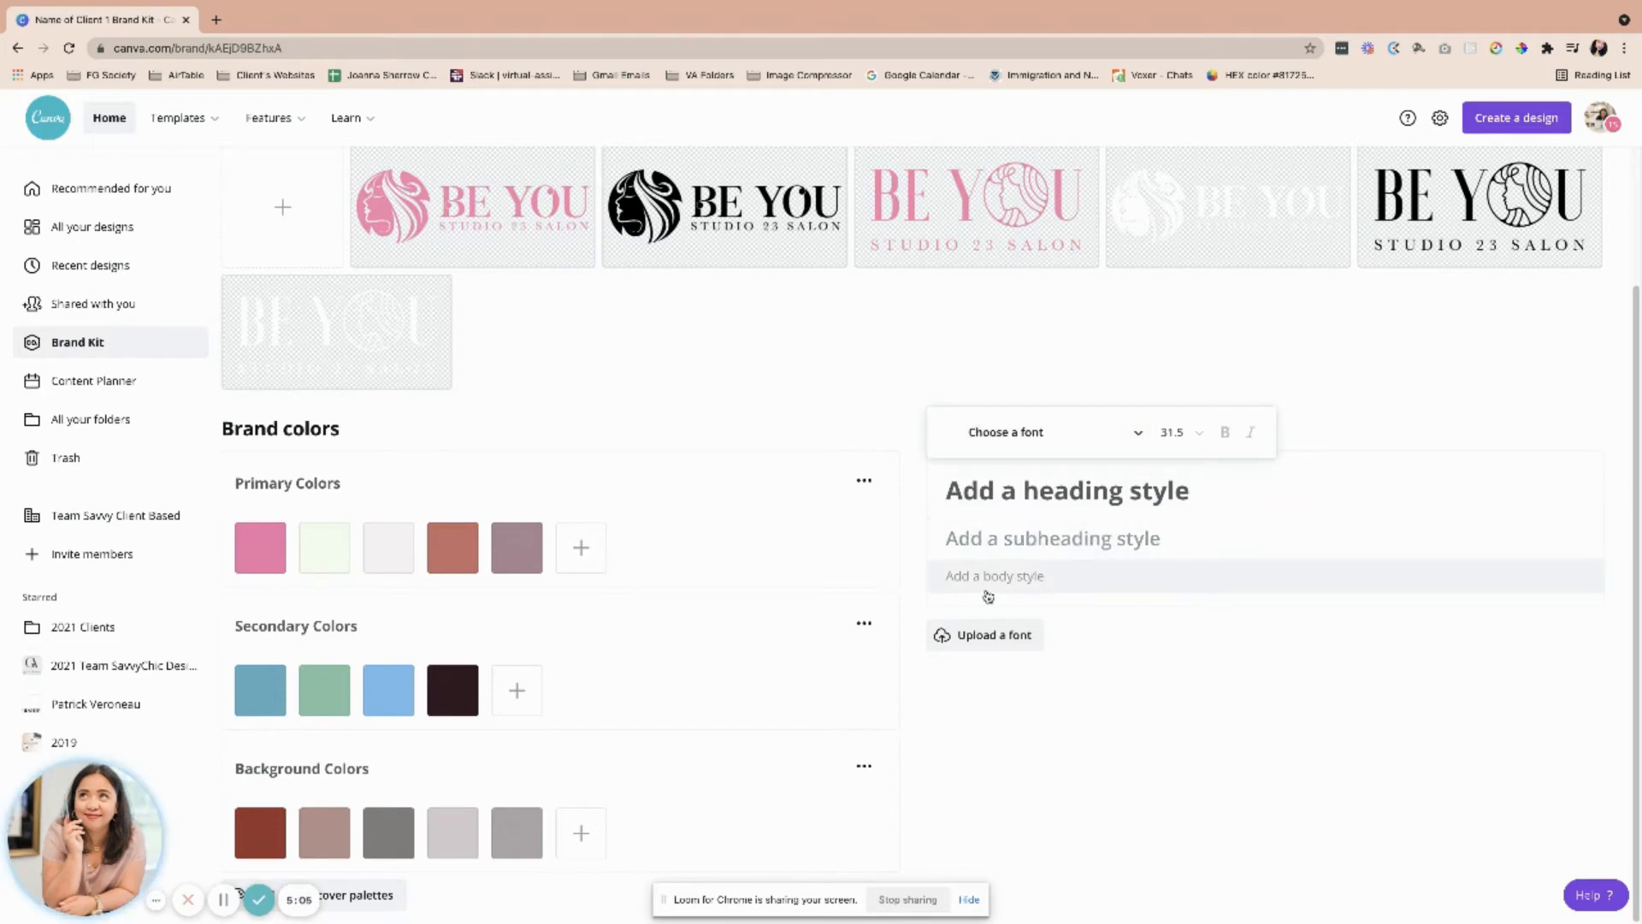
{"action": "left_click", "coordinate": [1019, 514]}
{"action": "left_click", "coordinate": [1006, 494]}
{"action": "left_click", "coordinate": [1059, 434]}
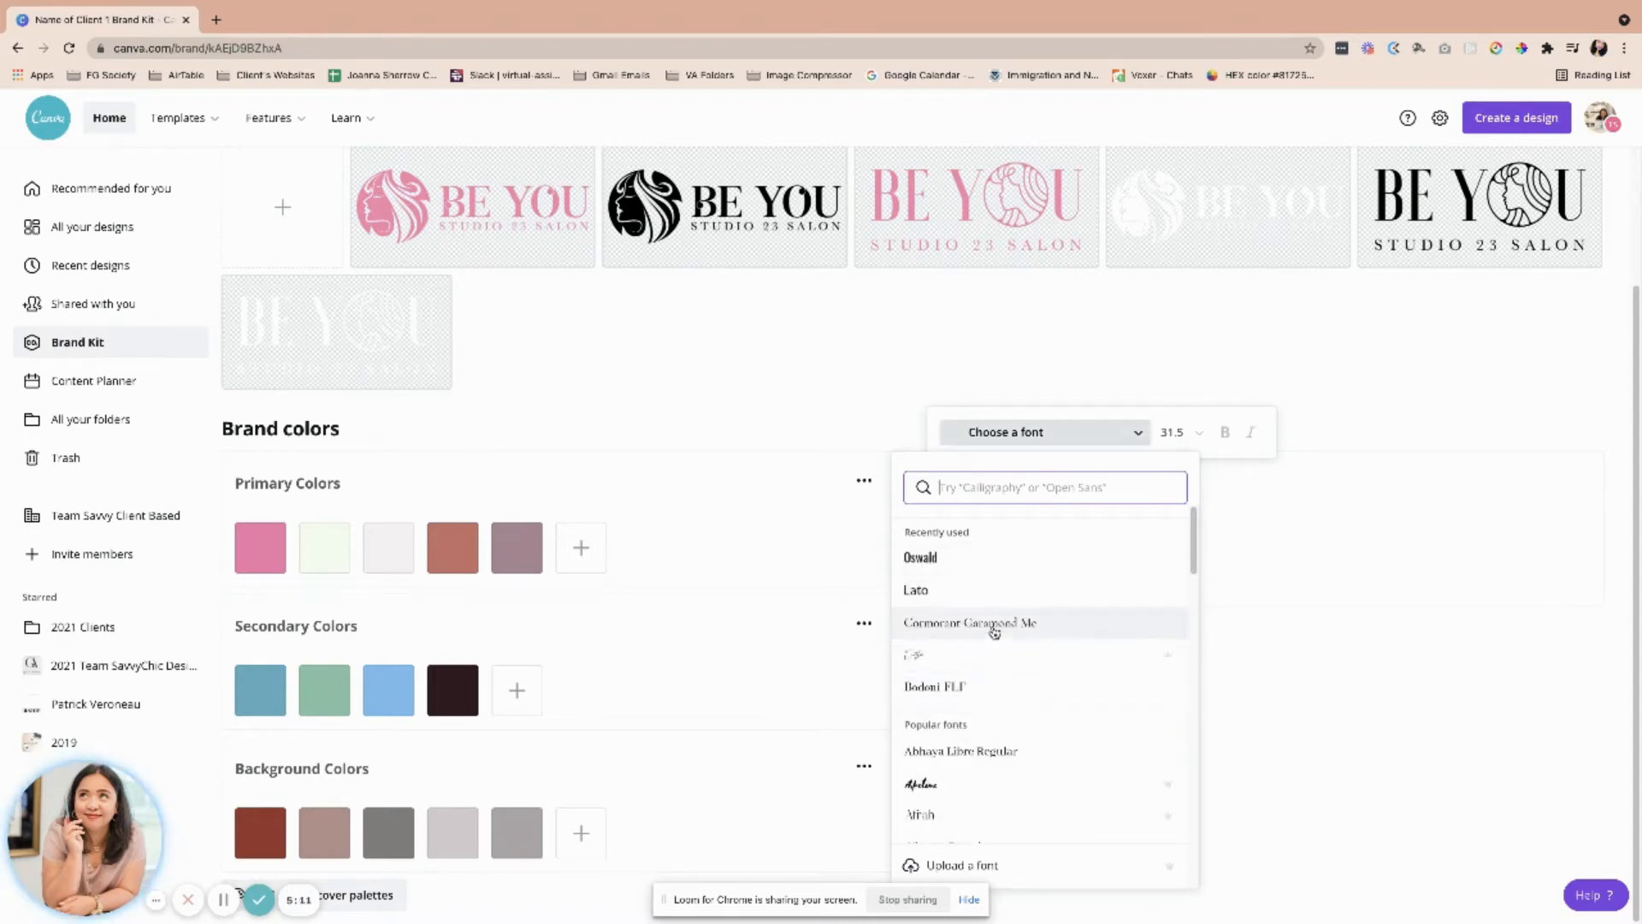
{"action": "left_click", "coordinate": [994, 629]}
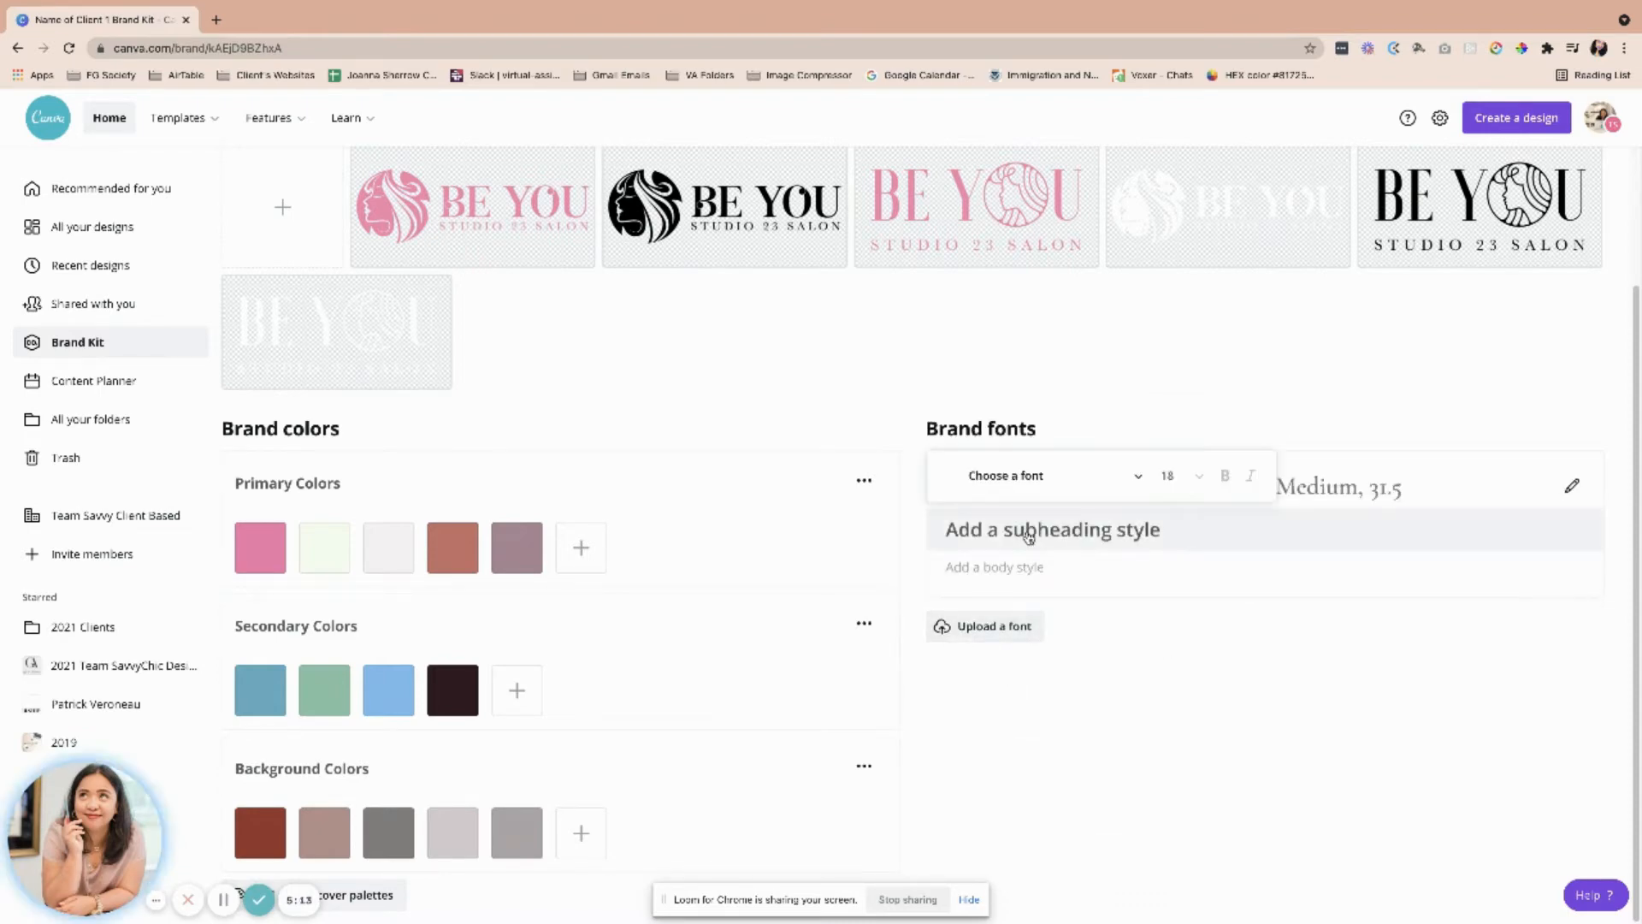
Search for "hali" and set the brand subheading style's font to Halimum.
{"action": "left_click", "coordinate": [1018, 478]}
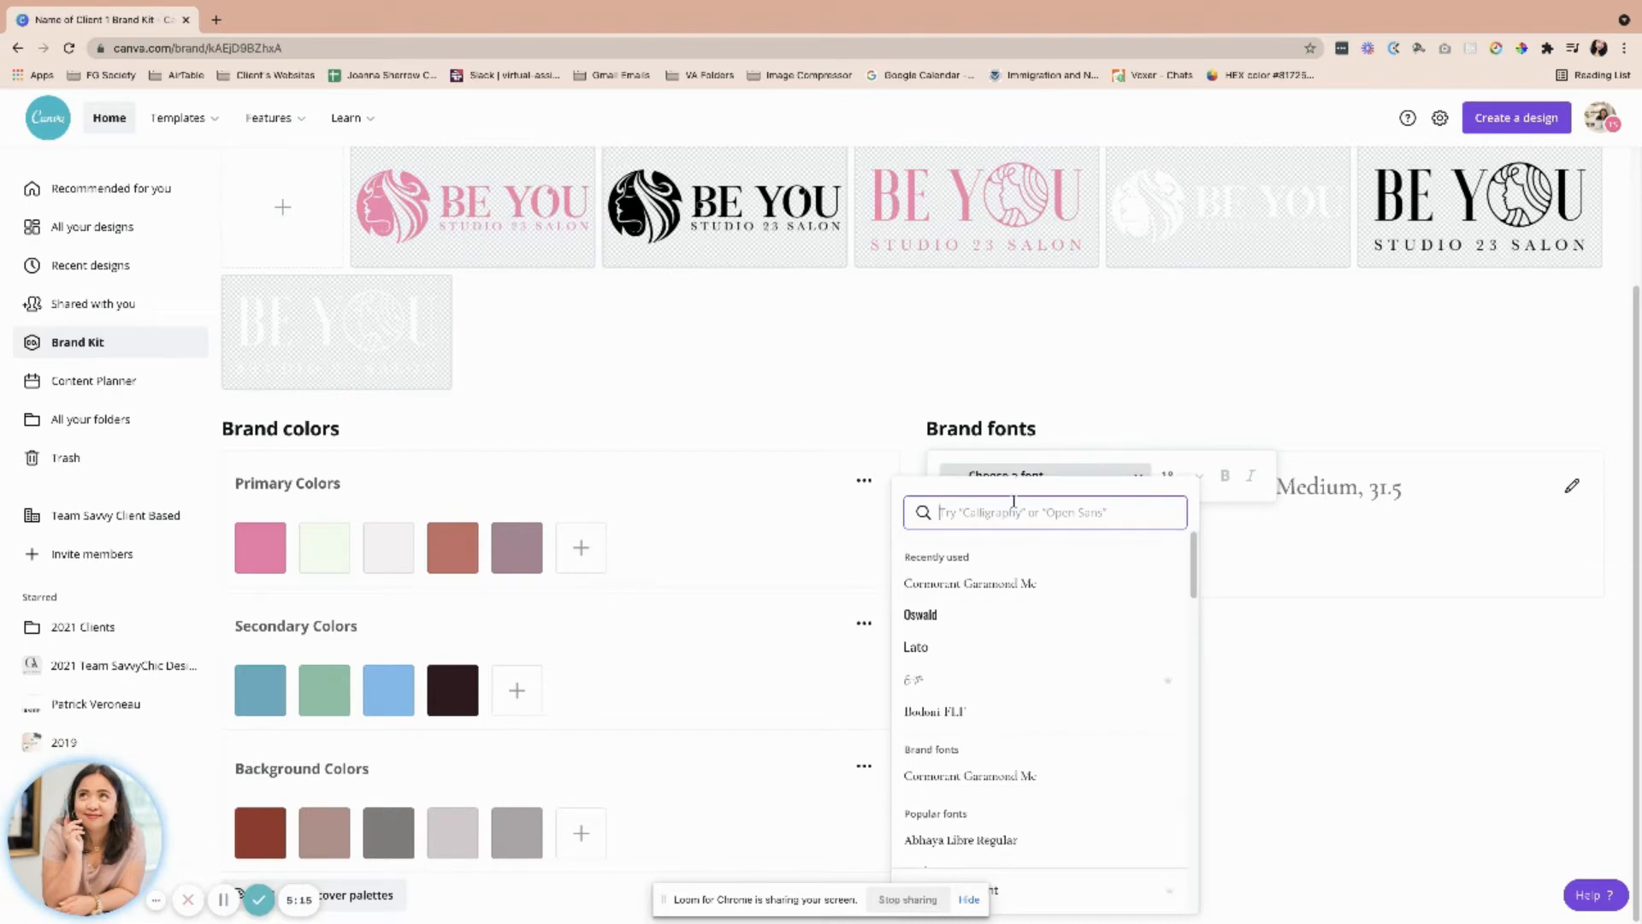
{"action": "type", "text": "hal"}
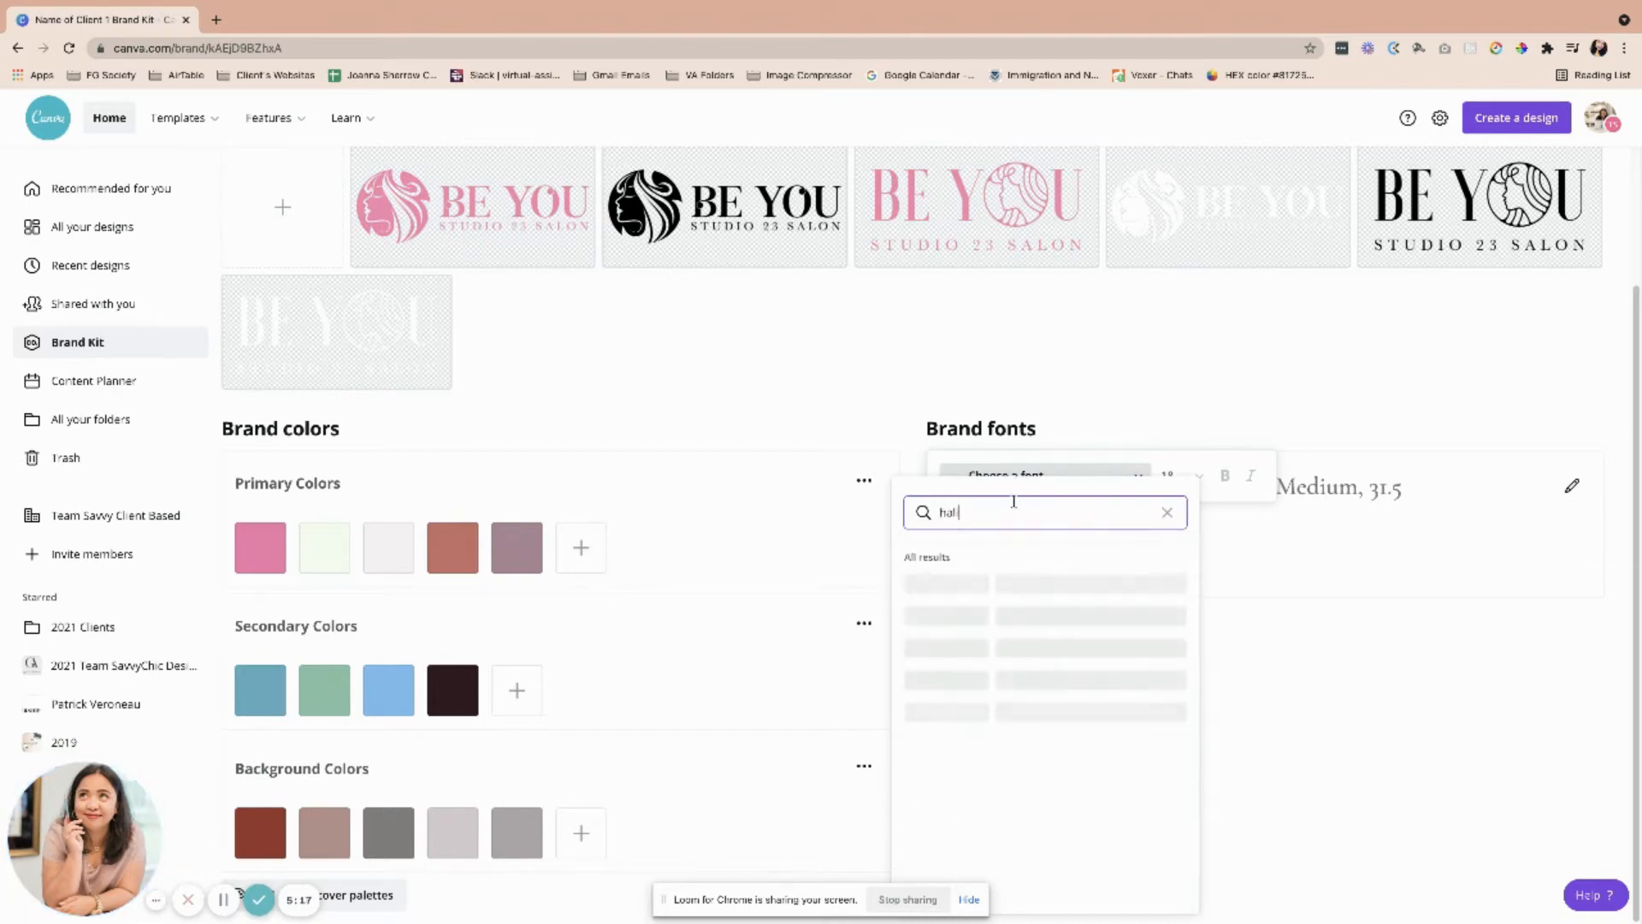
{"action": "left_click", "coordinate": [1039, 572]}
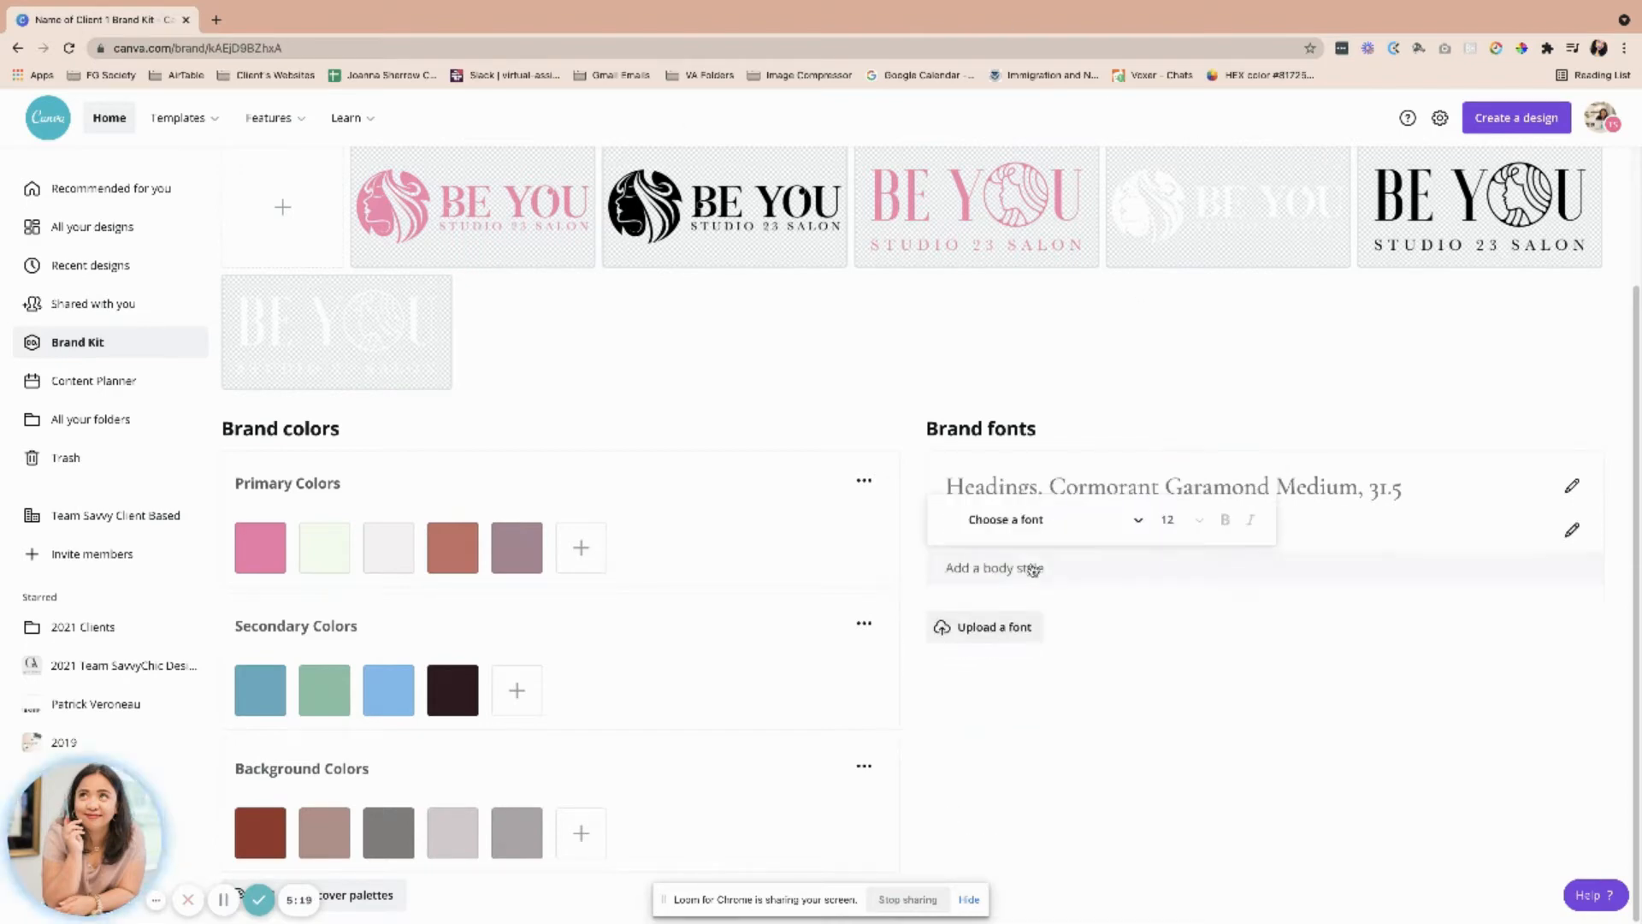
Search the fonts for "new" and "lato", and set the brand body style's font to Lato.
{"action": "left_click", "coordinate": [1030, 524]}
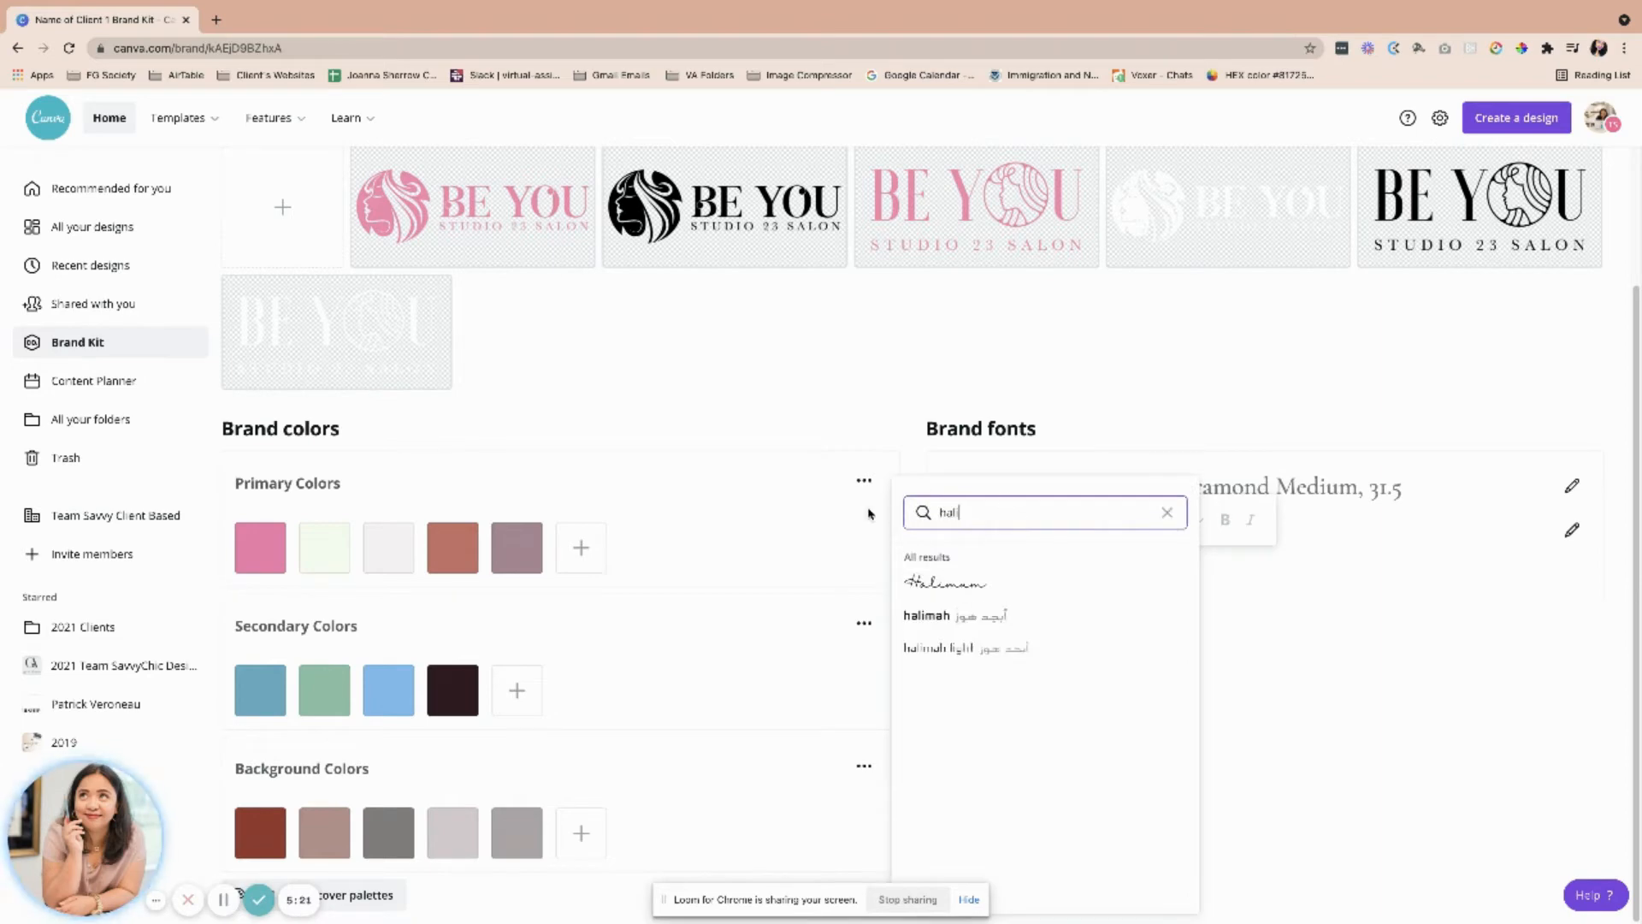
{"action": "key", "text": "BackSpace"}
{"action": "key", "text": "BackSpace"}
{"action": "key", "text": "BackSpace"}
{"action": "type", "text": "new"}
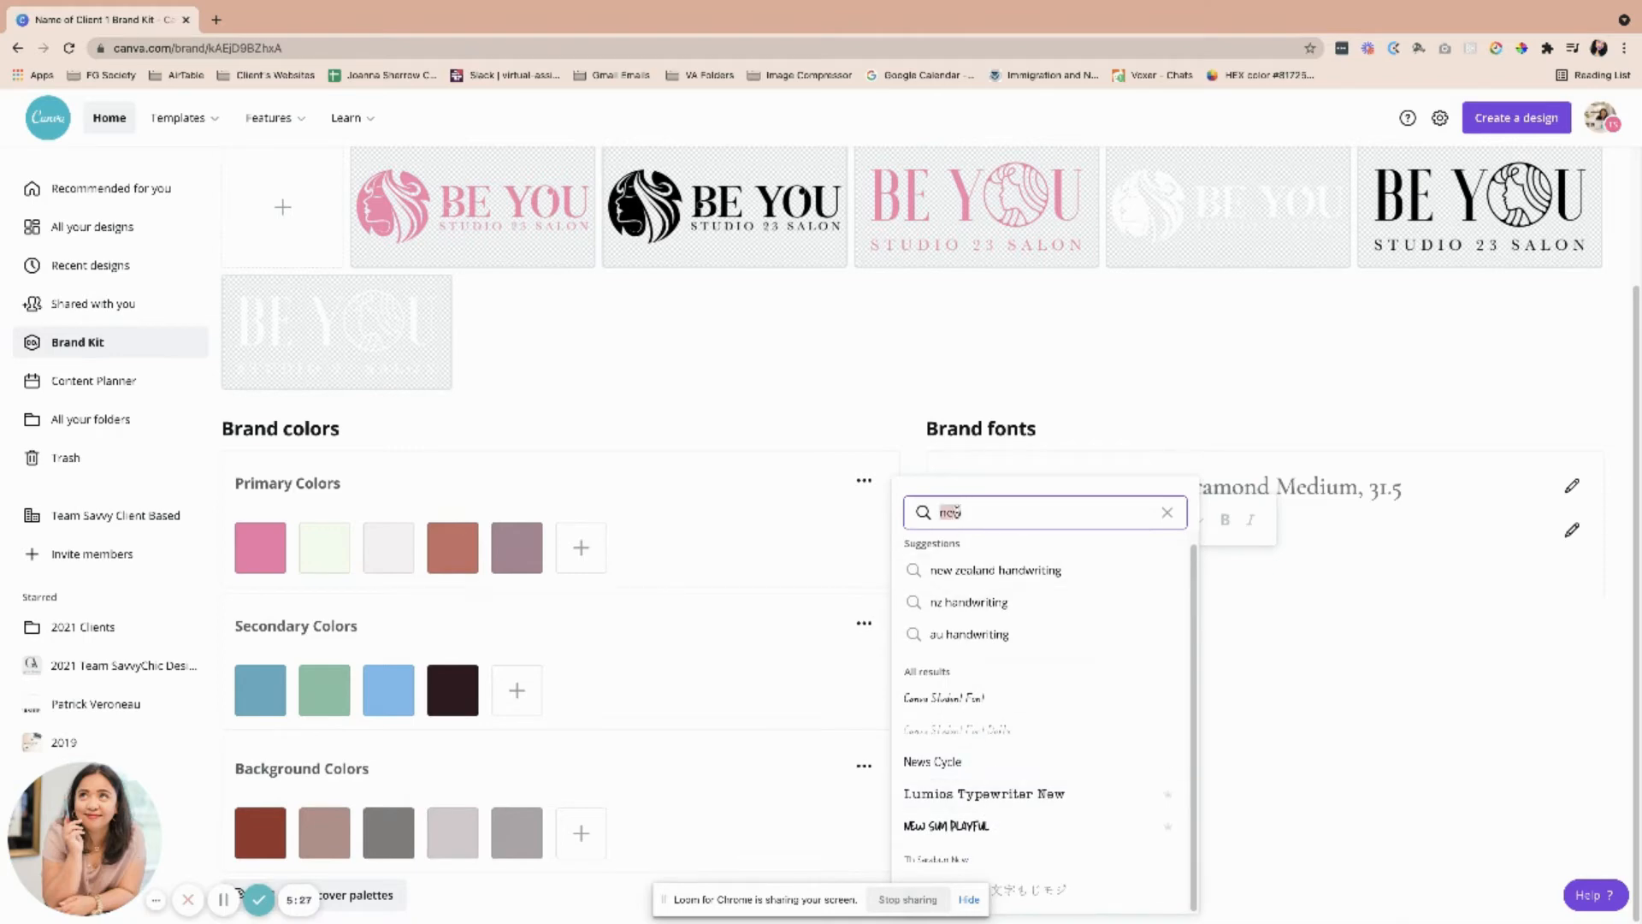
{"action": "key", "text": "BackSpace"}
{"action": "type", "text": "lato"}
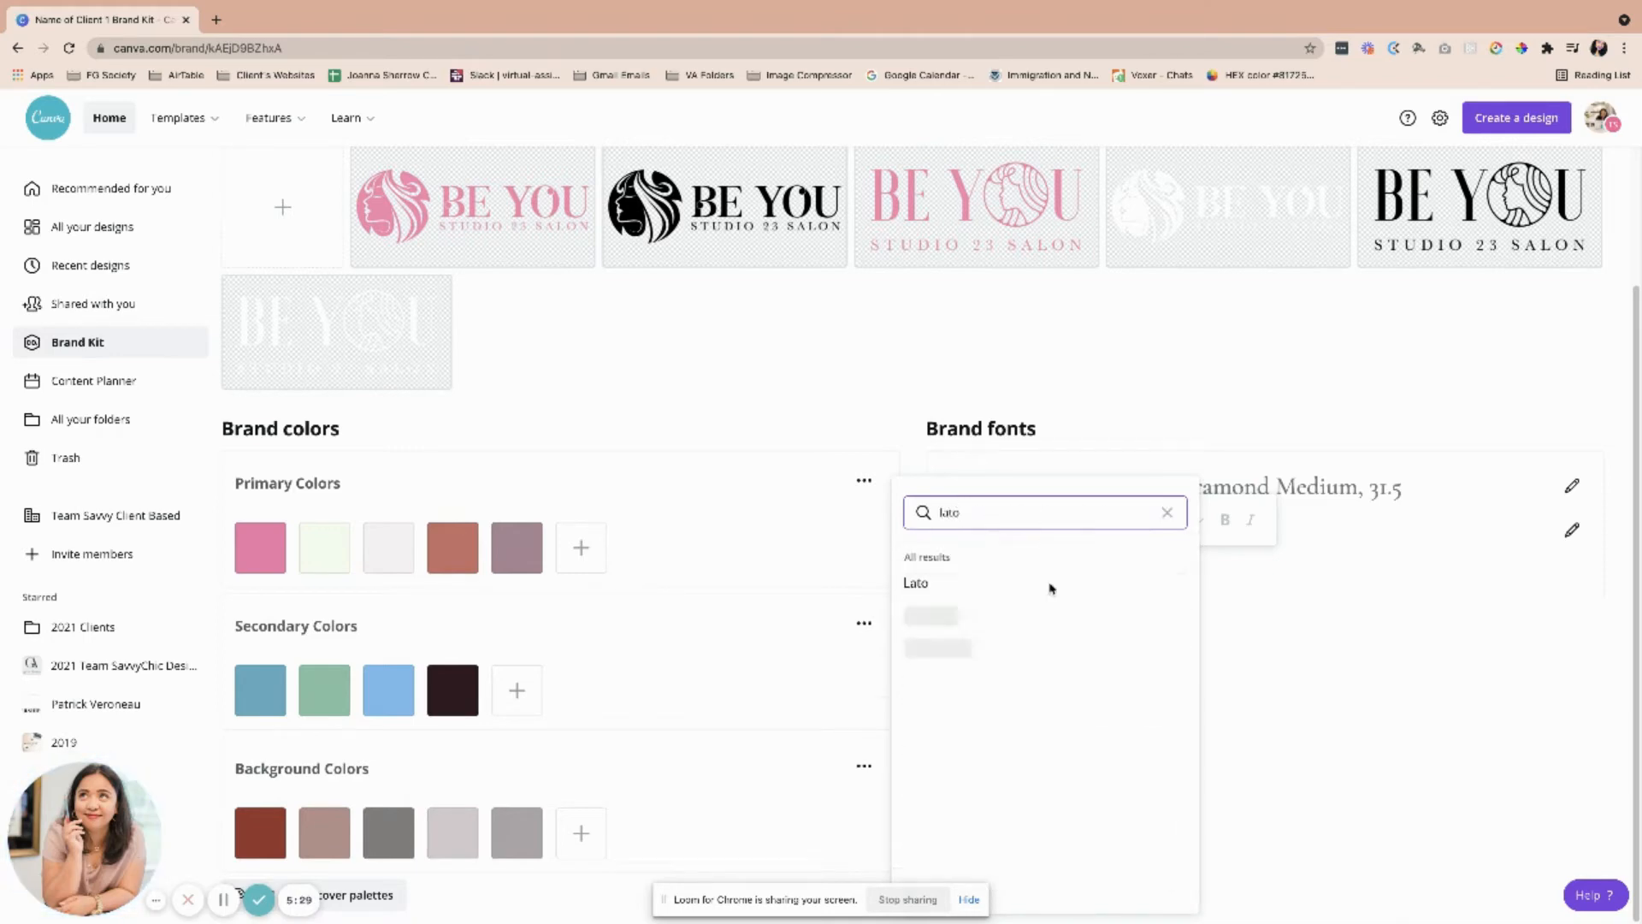
{"action": "left_click", "coordinate": [941, 585]}
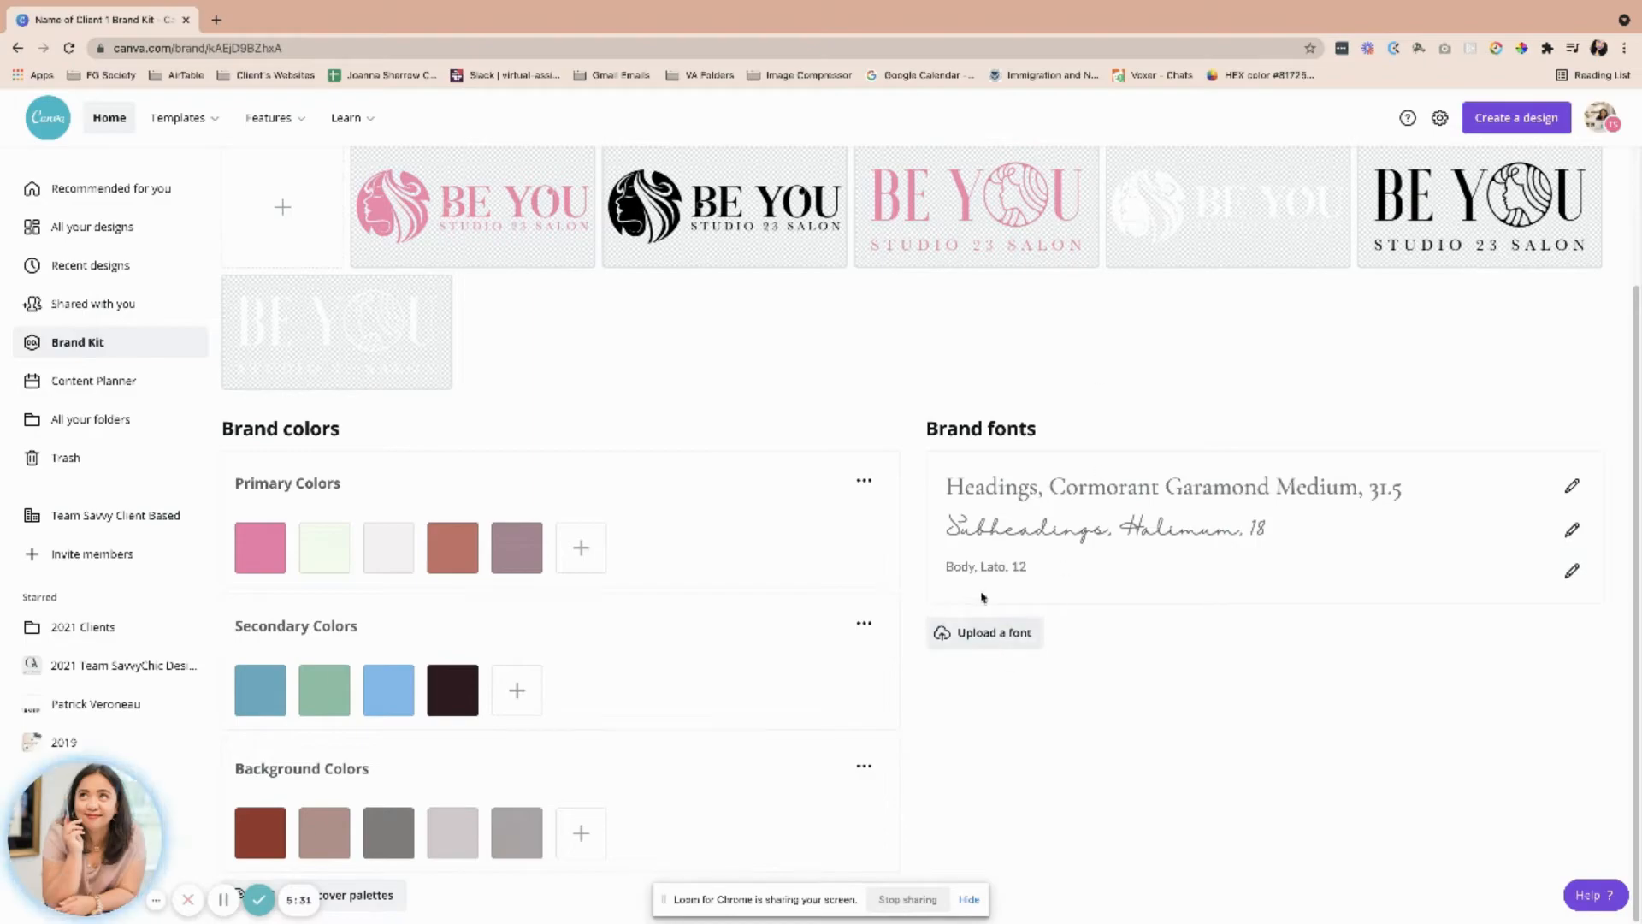
Start a custom font upload and browse to the Creative Market folder in Dropbox.
{"action": "left_click", "coordinate": [992, 641]}
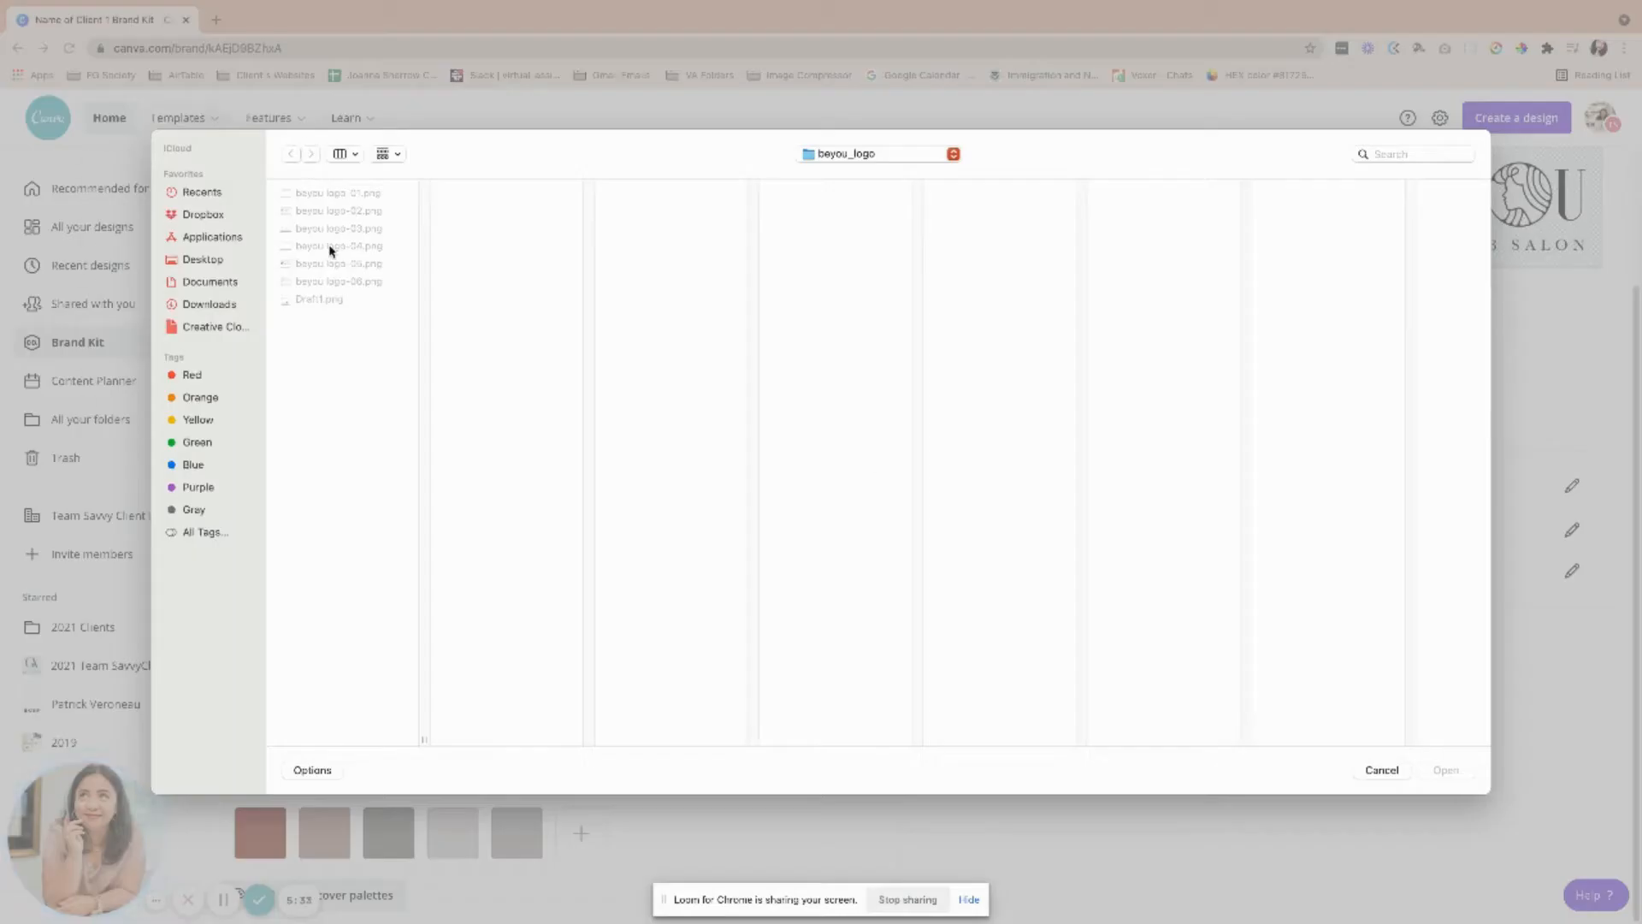
{"action": "left_click", "coordinate": [204, 216]}
{"action": "scroll", "coordinate": [341, 535], "scroll_direction": "down", "scroll_amount": 10}
{"action": "scroll", "coordinate": [341, 535], "scroll_direction": "down", "scroll_amount": 6}
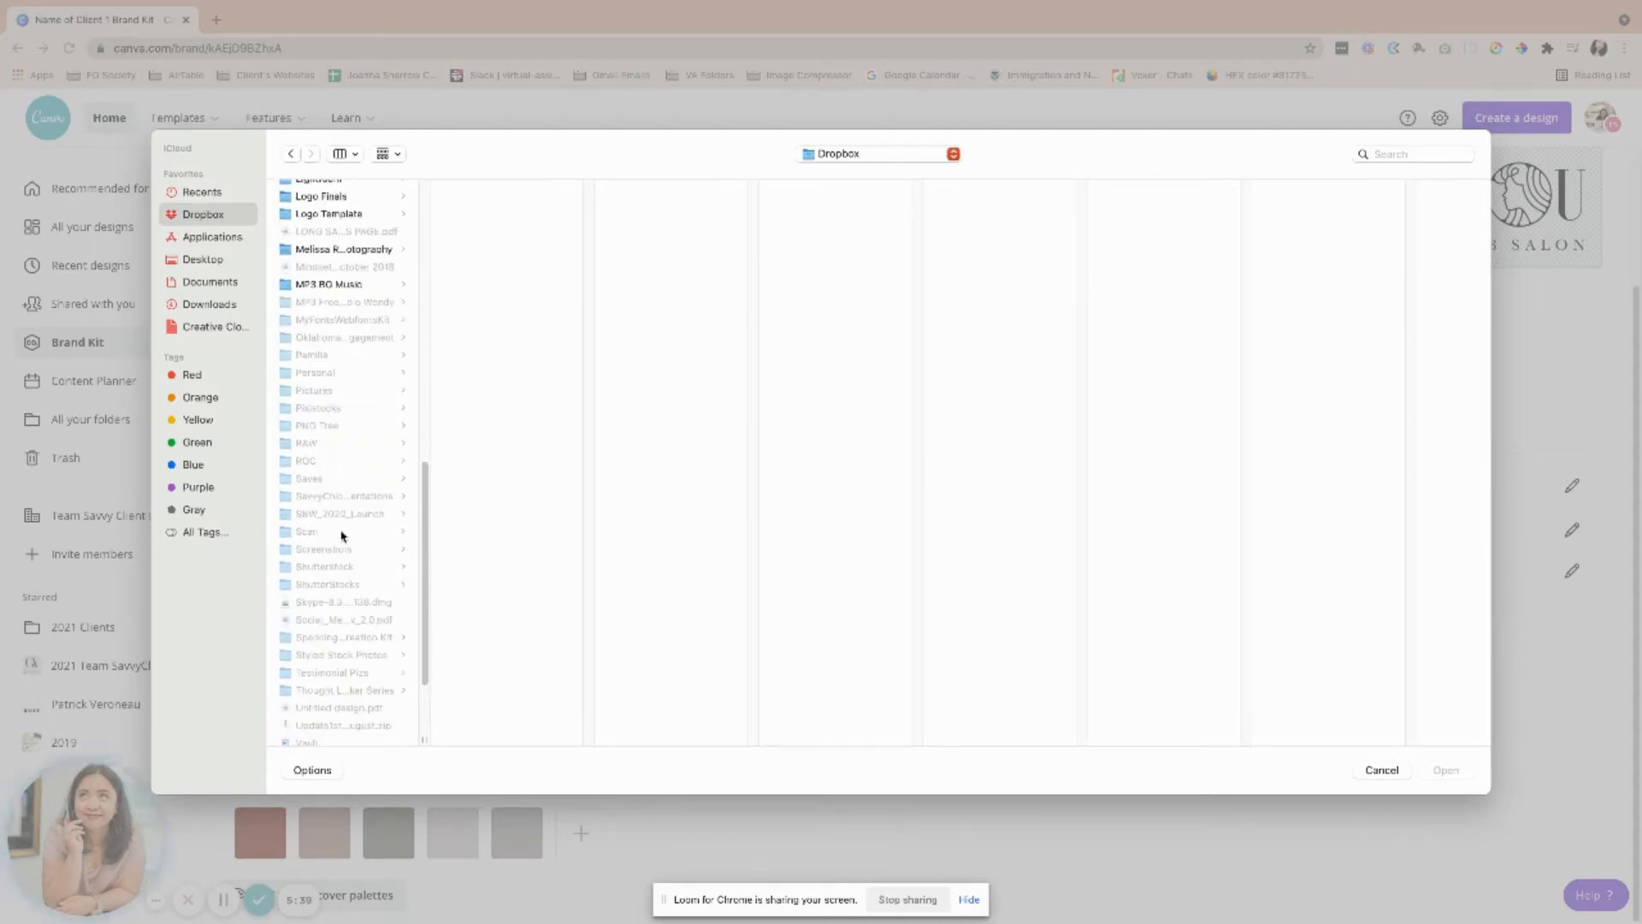
{"action": "scroll", "coordinate": [341, 536], "scroll_direction": "down", "scroll_amount": 3}
{"action": "scroll", "coordinate": [351, 466], "scroll_direction": "up", "scroll_amount": 15}
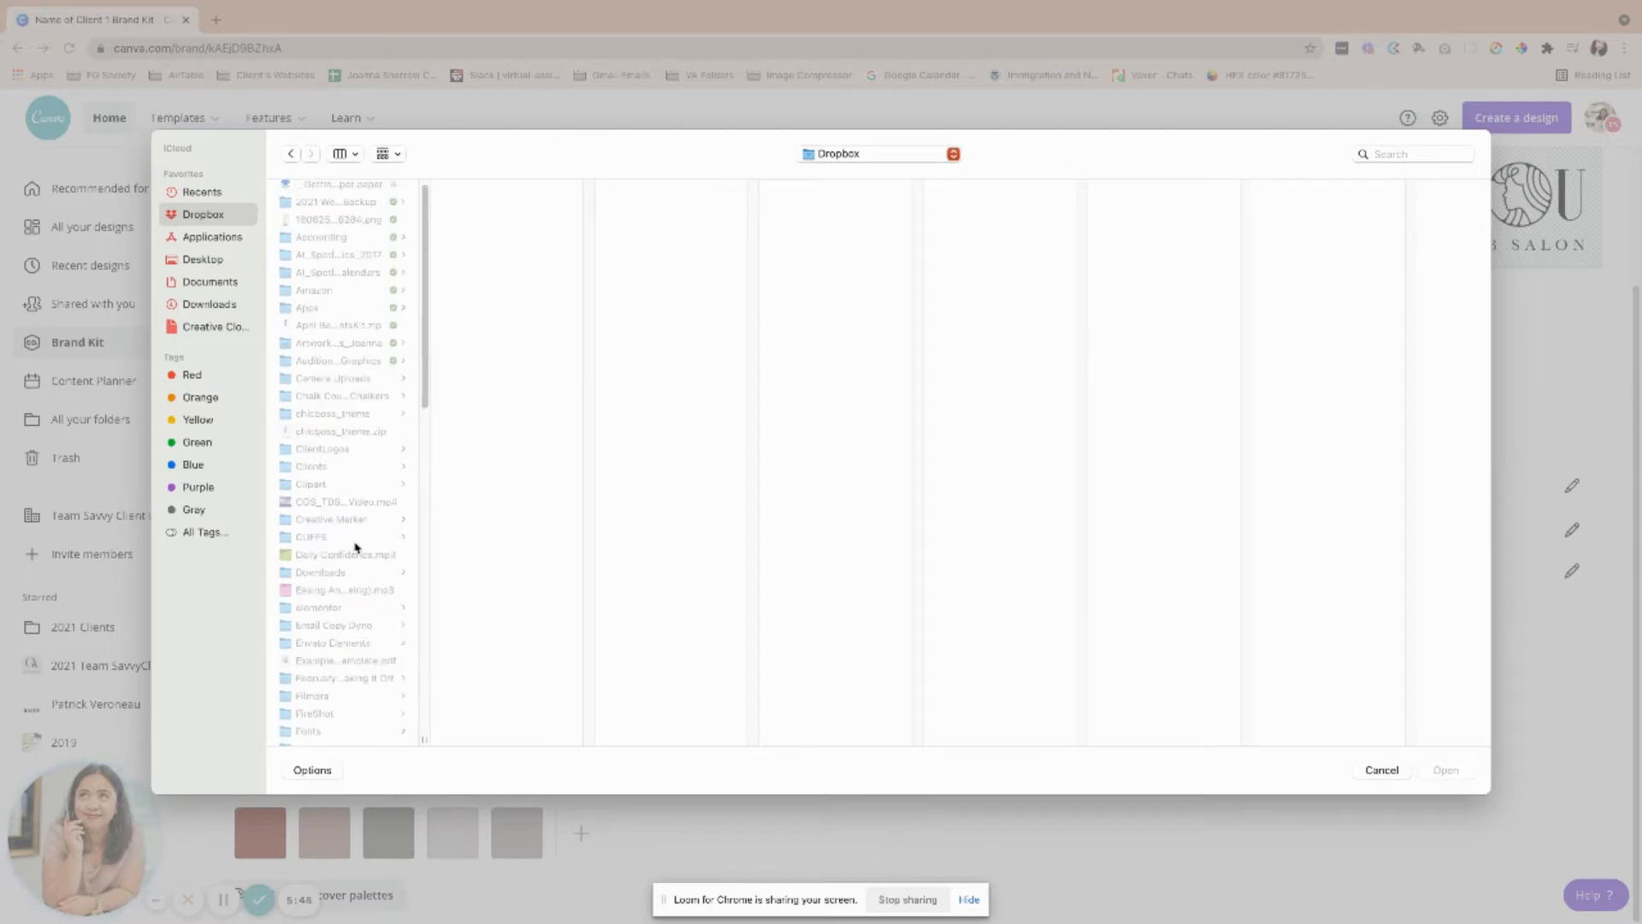
{"action": "left_click", "coordinate": [336, 525]}
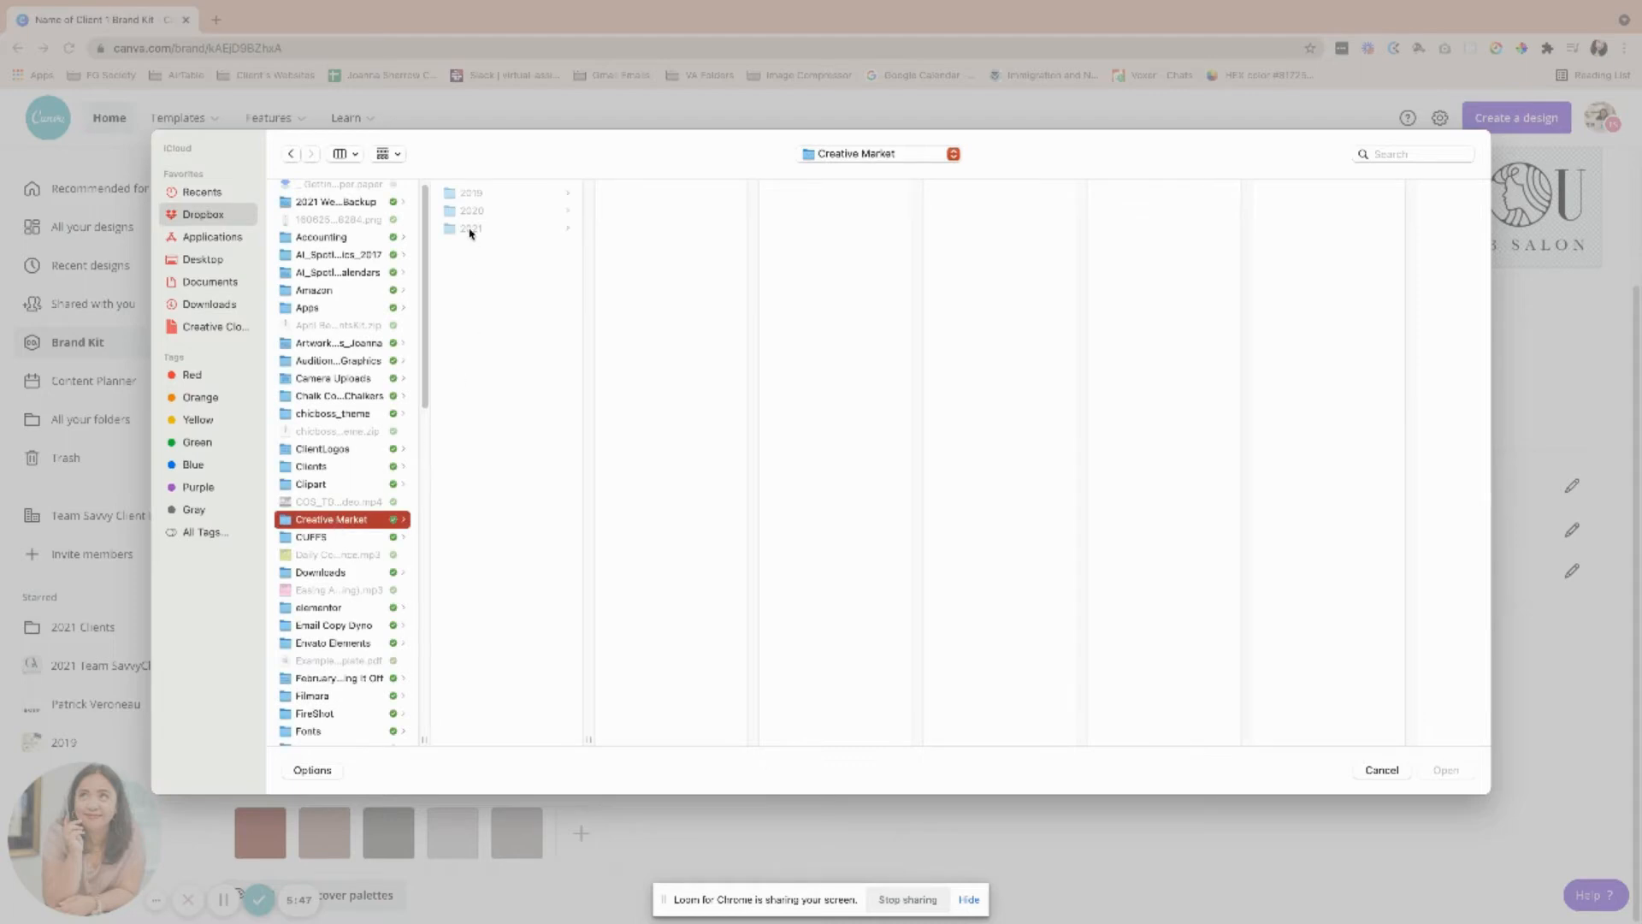
Try to upload the font Hunter.otf from the 2020 ModernFontBundle folder, confirming the right to use it.
{"action": "left_click", "coordinate": [471, 231]}
{"action": "left_click", "coordinate": [486, 214]}
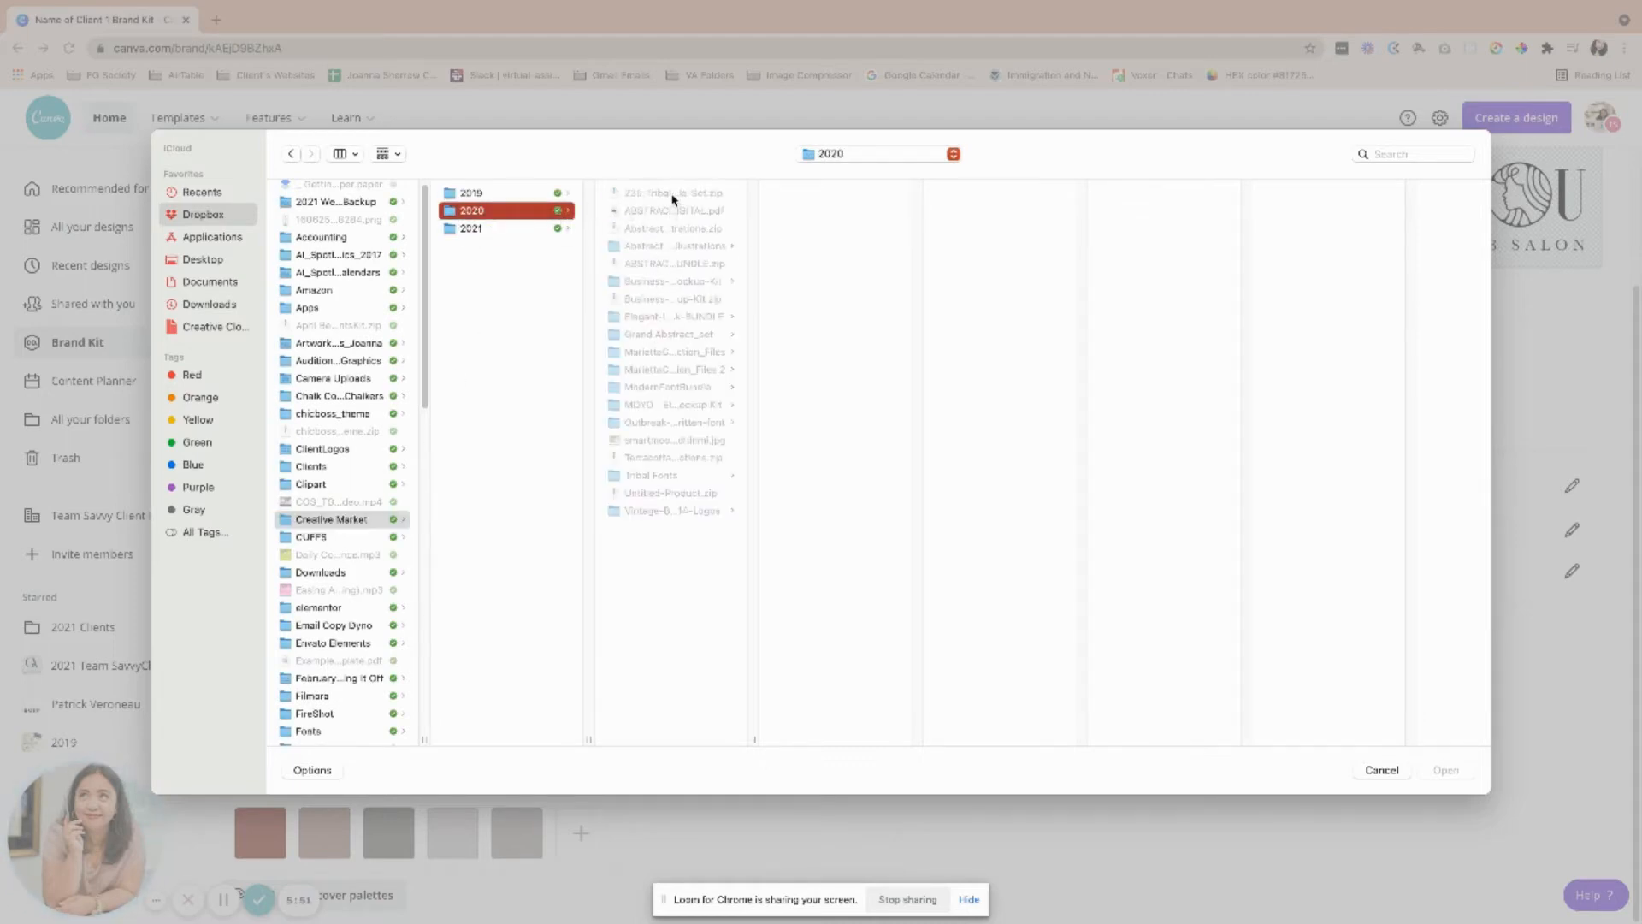
{"action": "left_click", "coordinate": [671, 389]}
{"action": "left_click", "coordinate": [828, 230]}
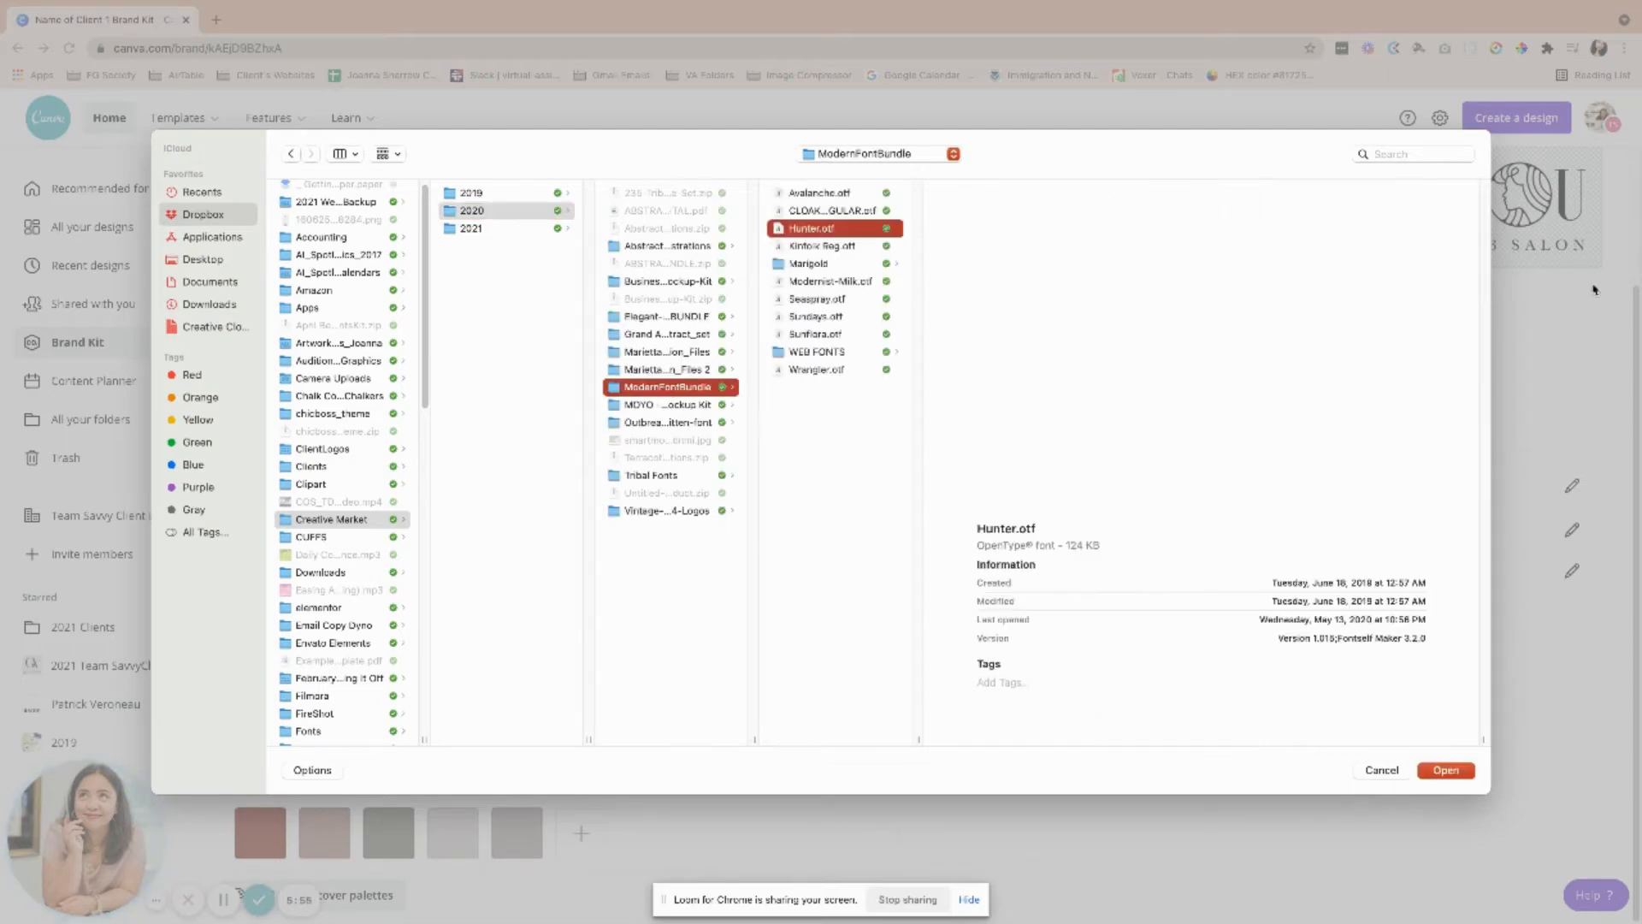
{"action": "left_click", "coordinate": [1454, 774]}
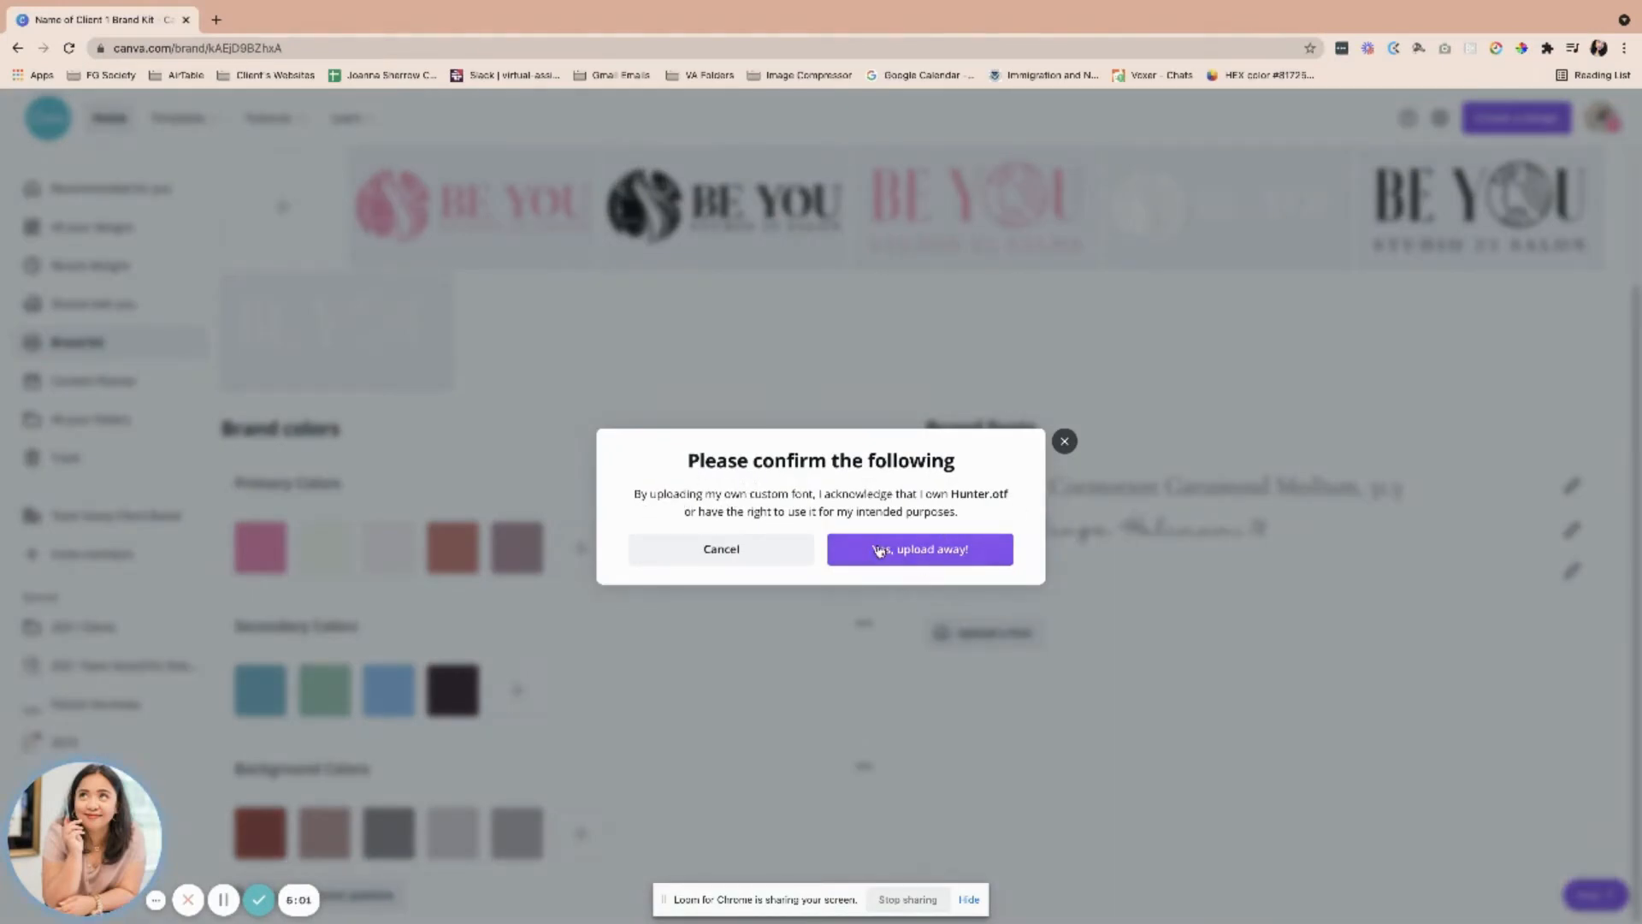
{"action": "left_click", "coordinate": [912, 557]}
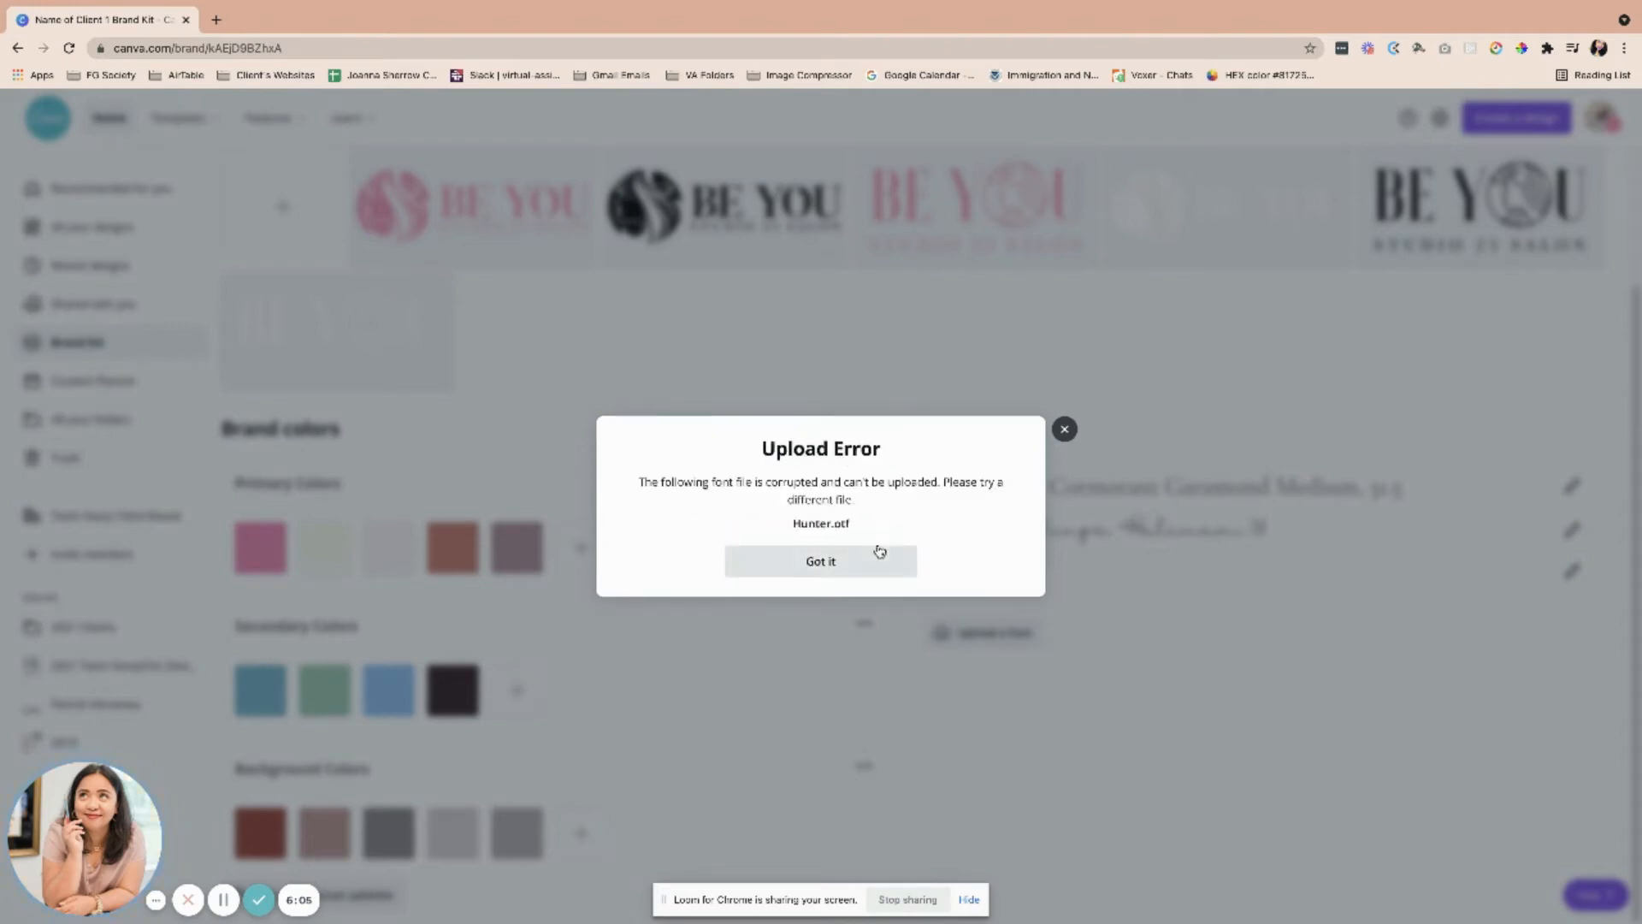
{"action": "left_click", "coordinate": [866, 574]}
Try to upload the font MARIGOLD.otf from the Marigold folder, confirming the right to use it.
{"action": "left_click", "coordinate": [983, 631]}
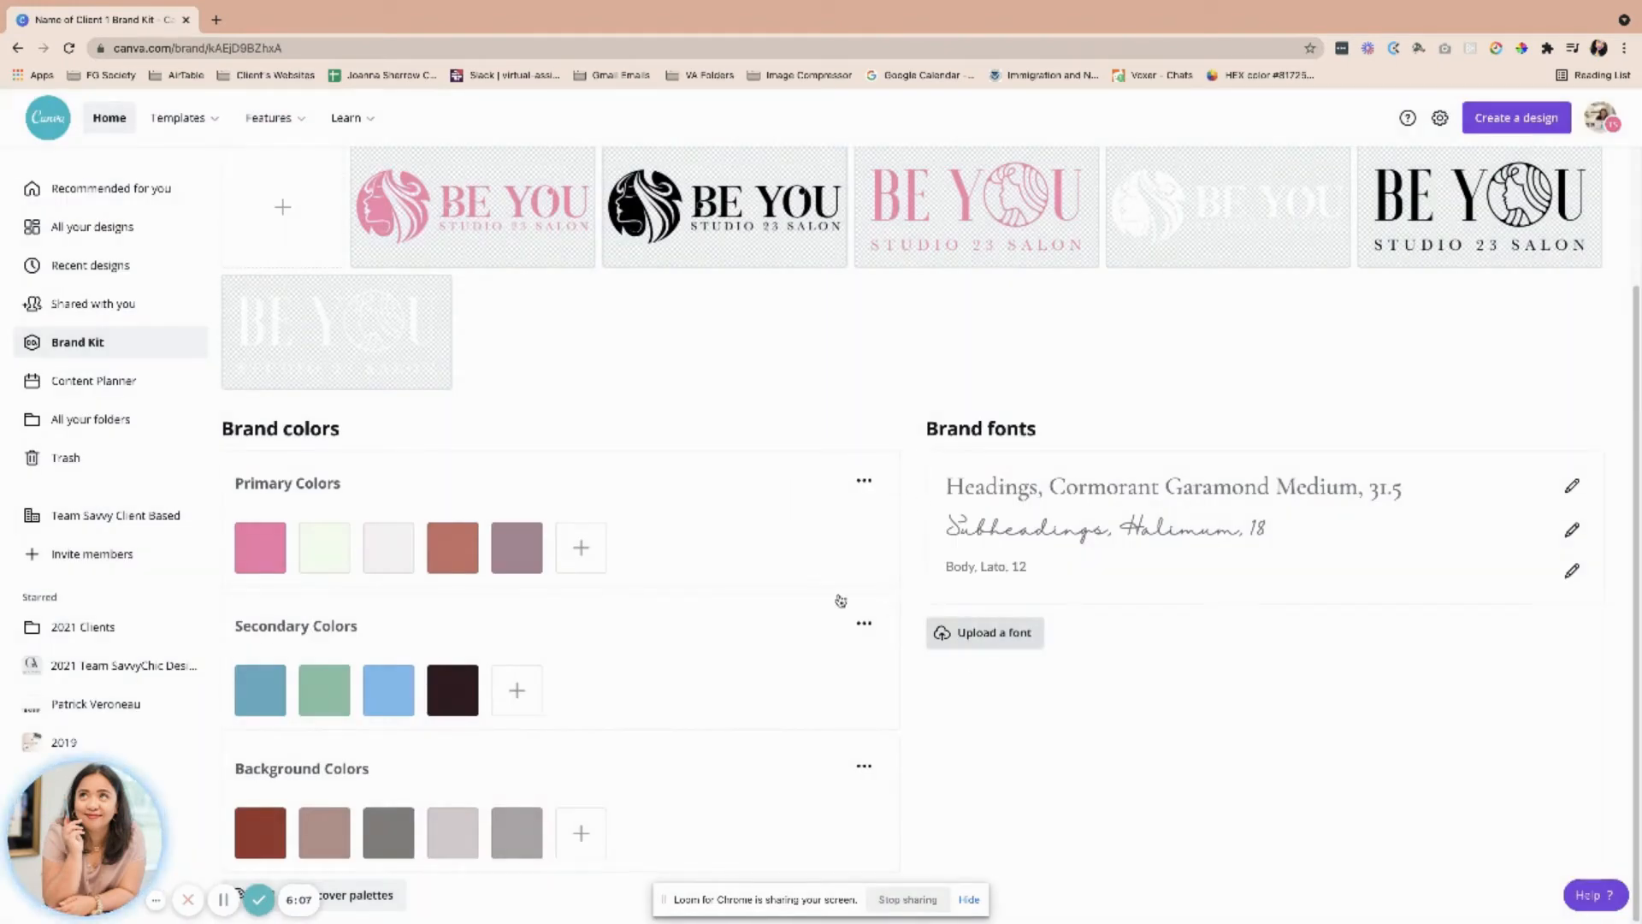
{"action": "left_click", "coordinate": [312, 314]}
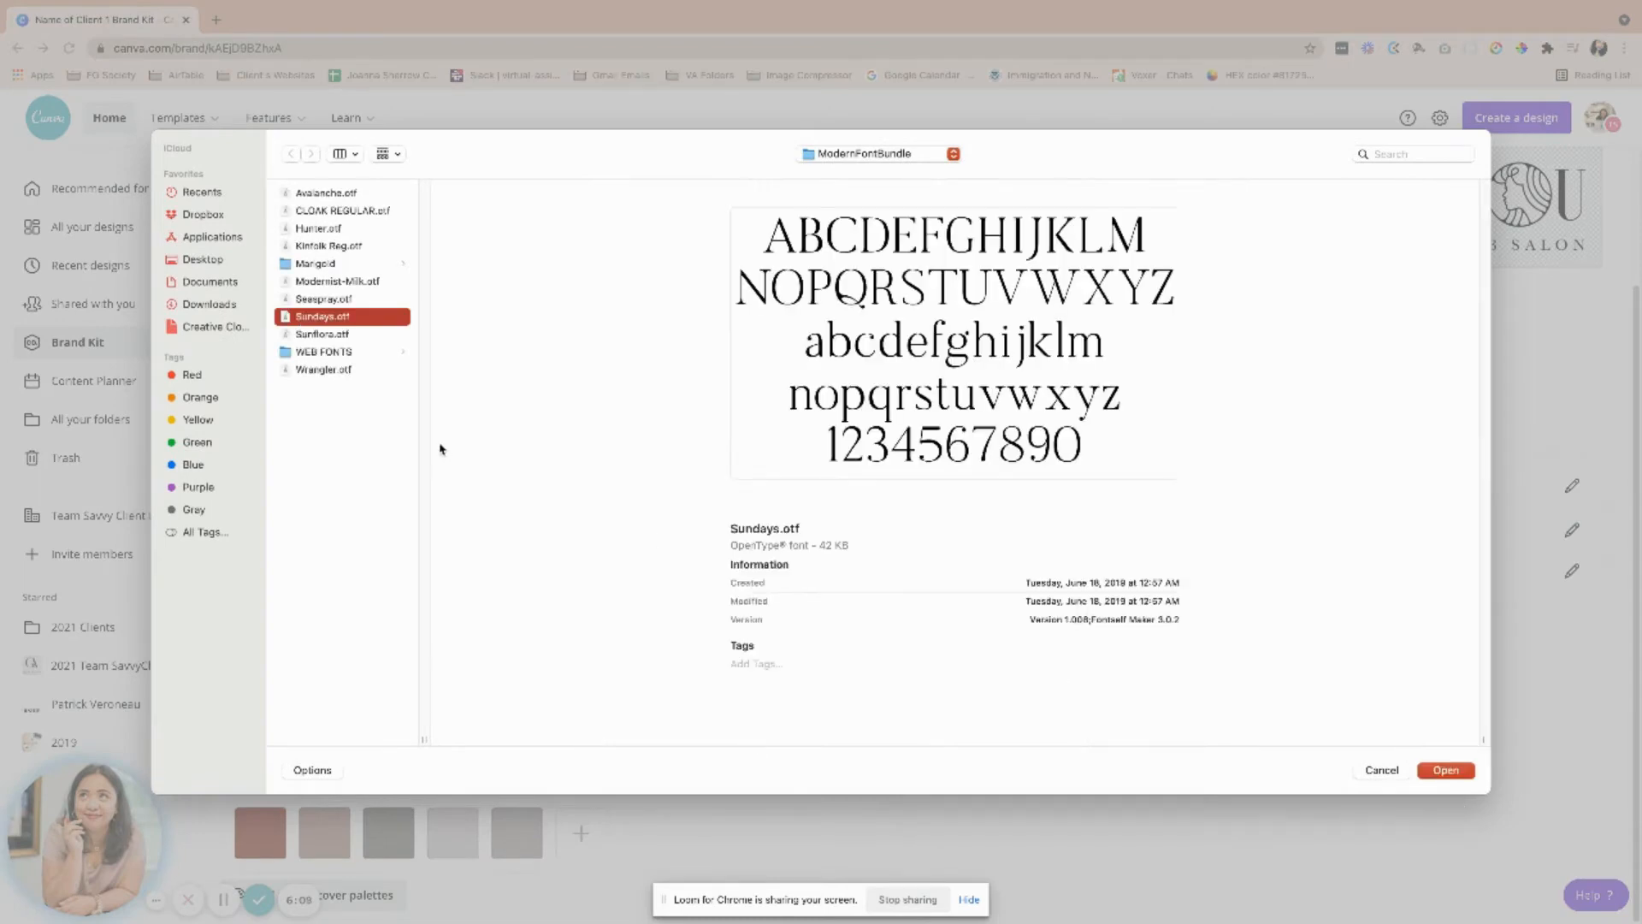
{"action": "left_click", "coordinate": [334, 351]}
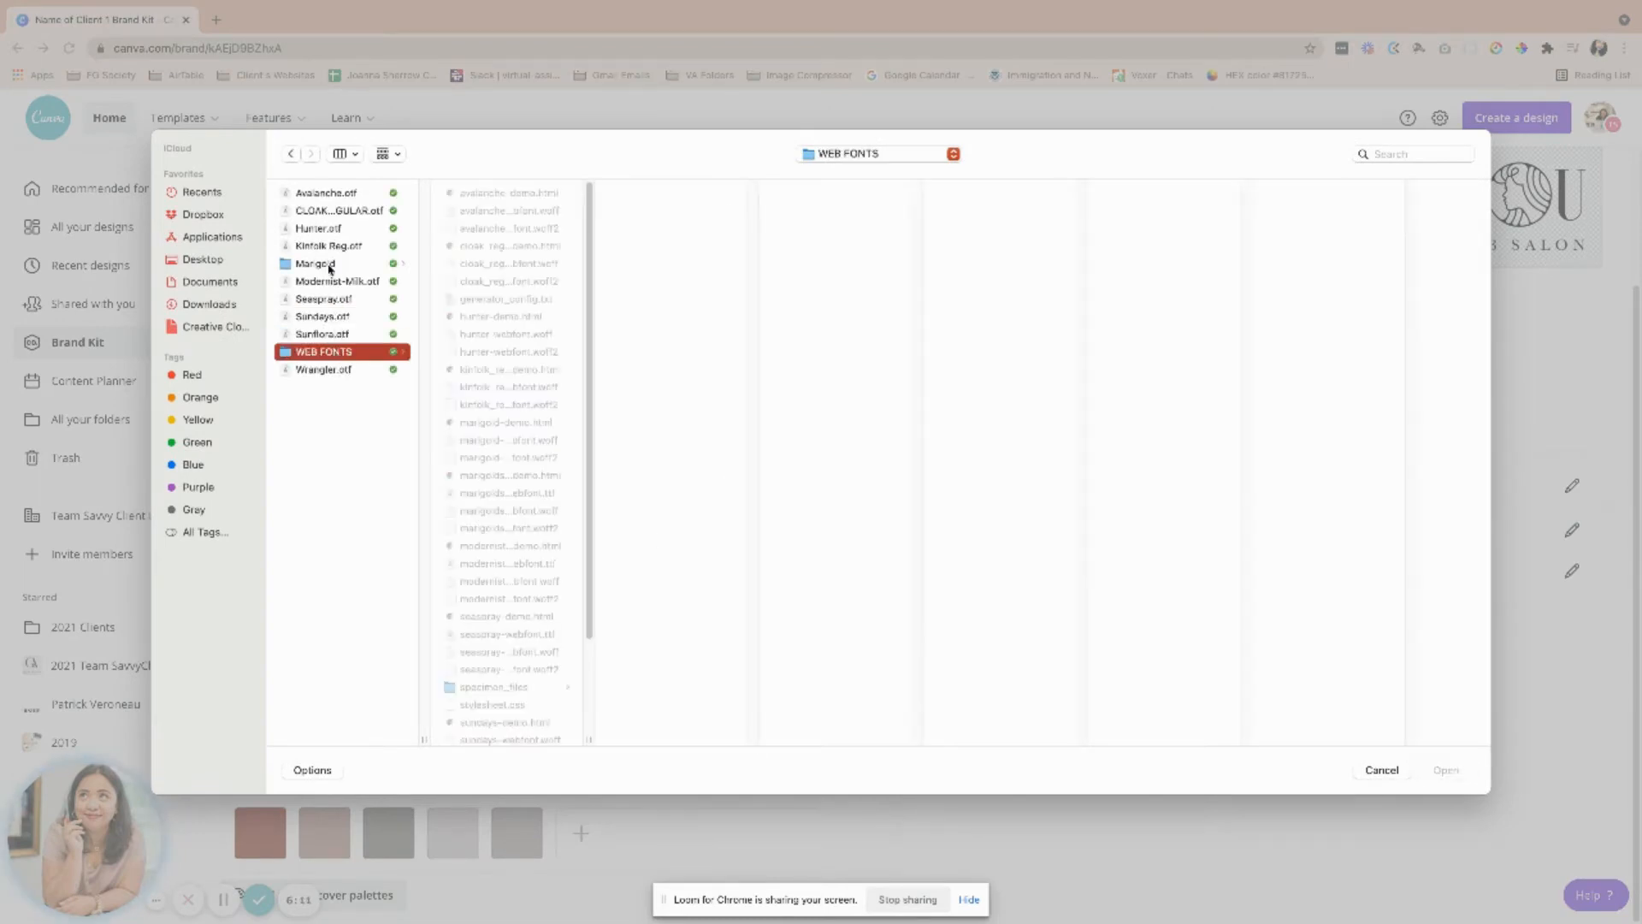
{"action": "left_click", "coordinate": [329, 267]}
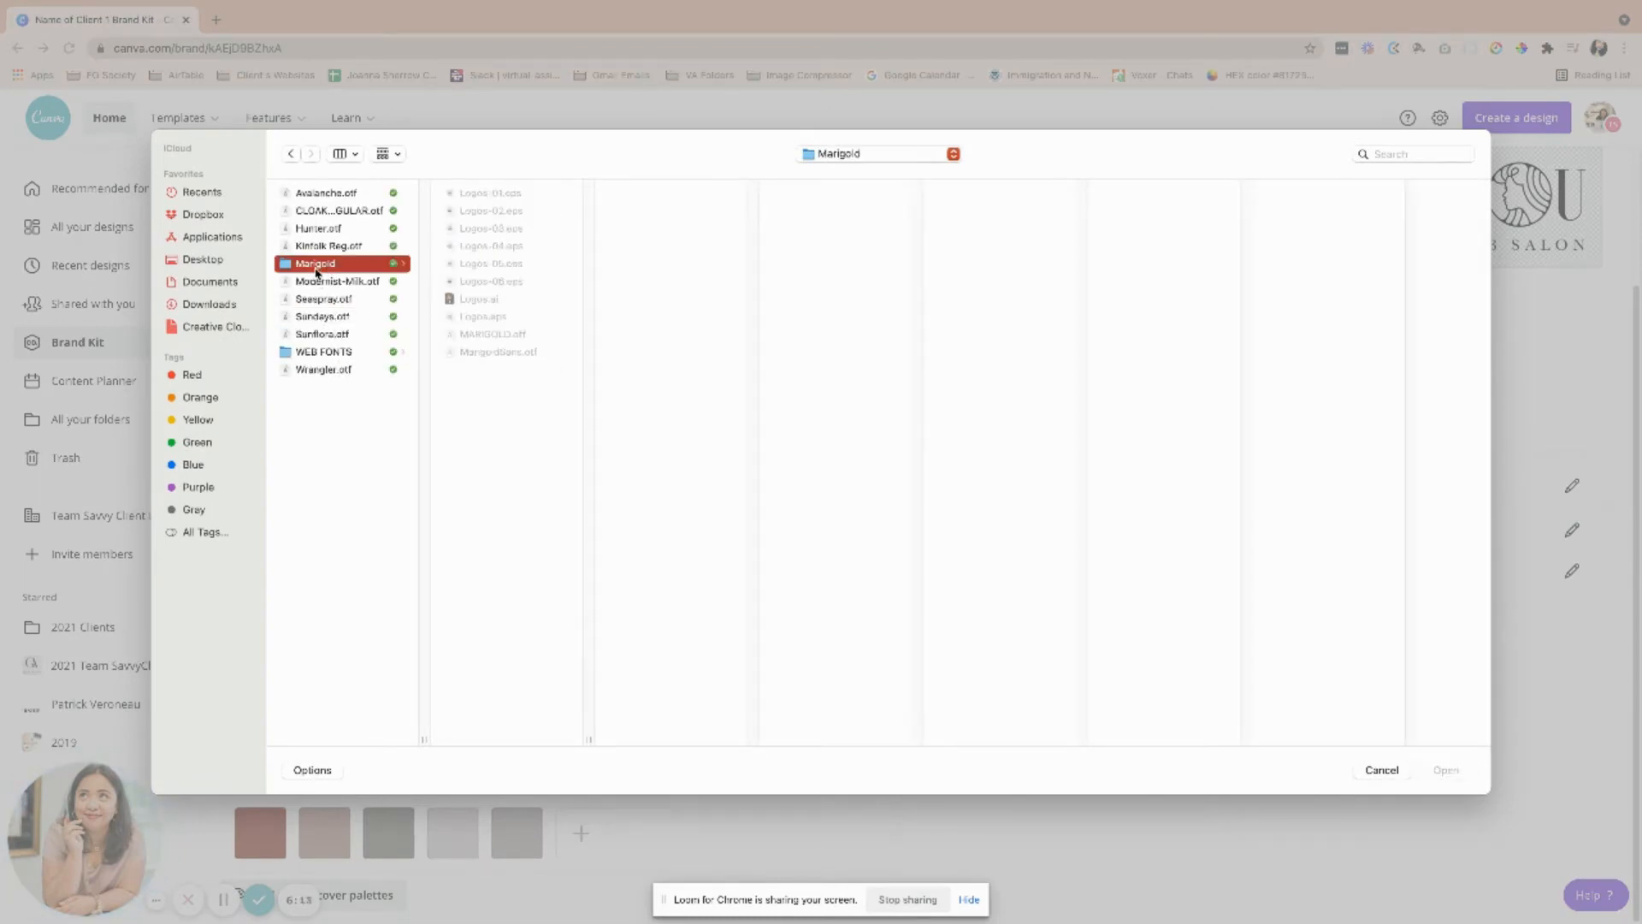
{"action": "left_click", "coordinate": [504, 336]}
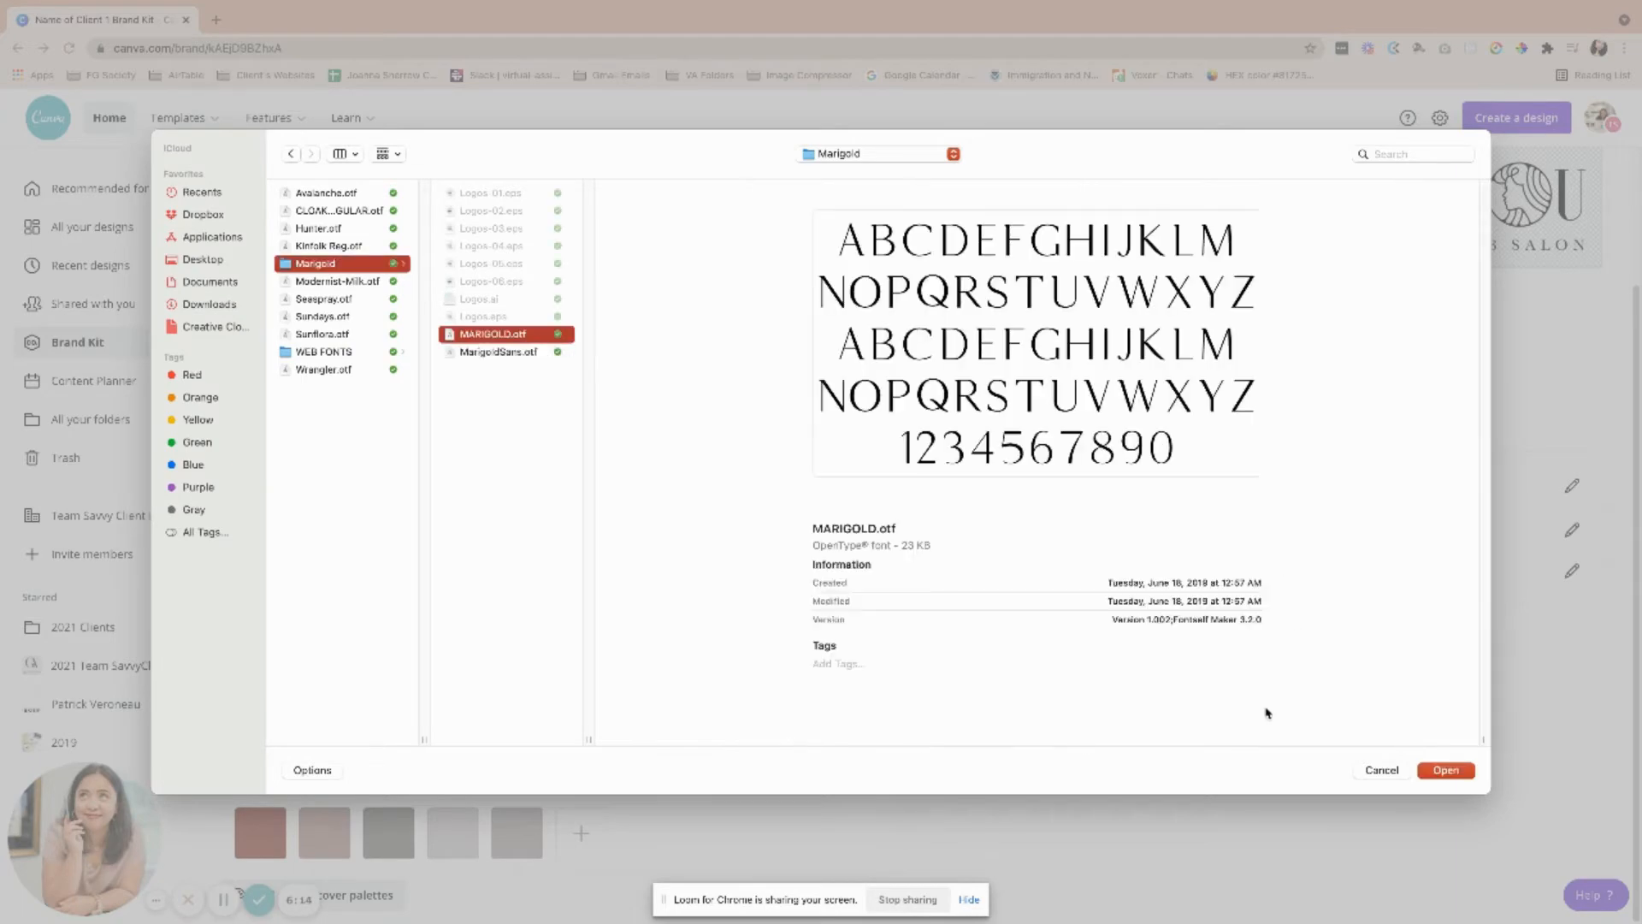
{"action": "left_click", "coordinate": [1444, 770]}
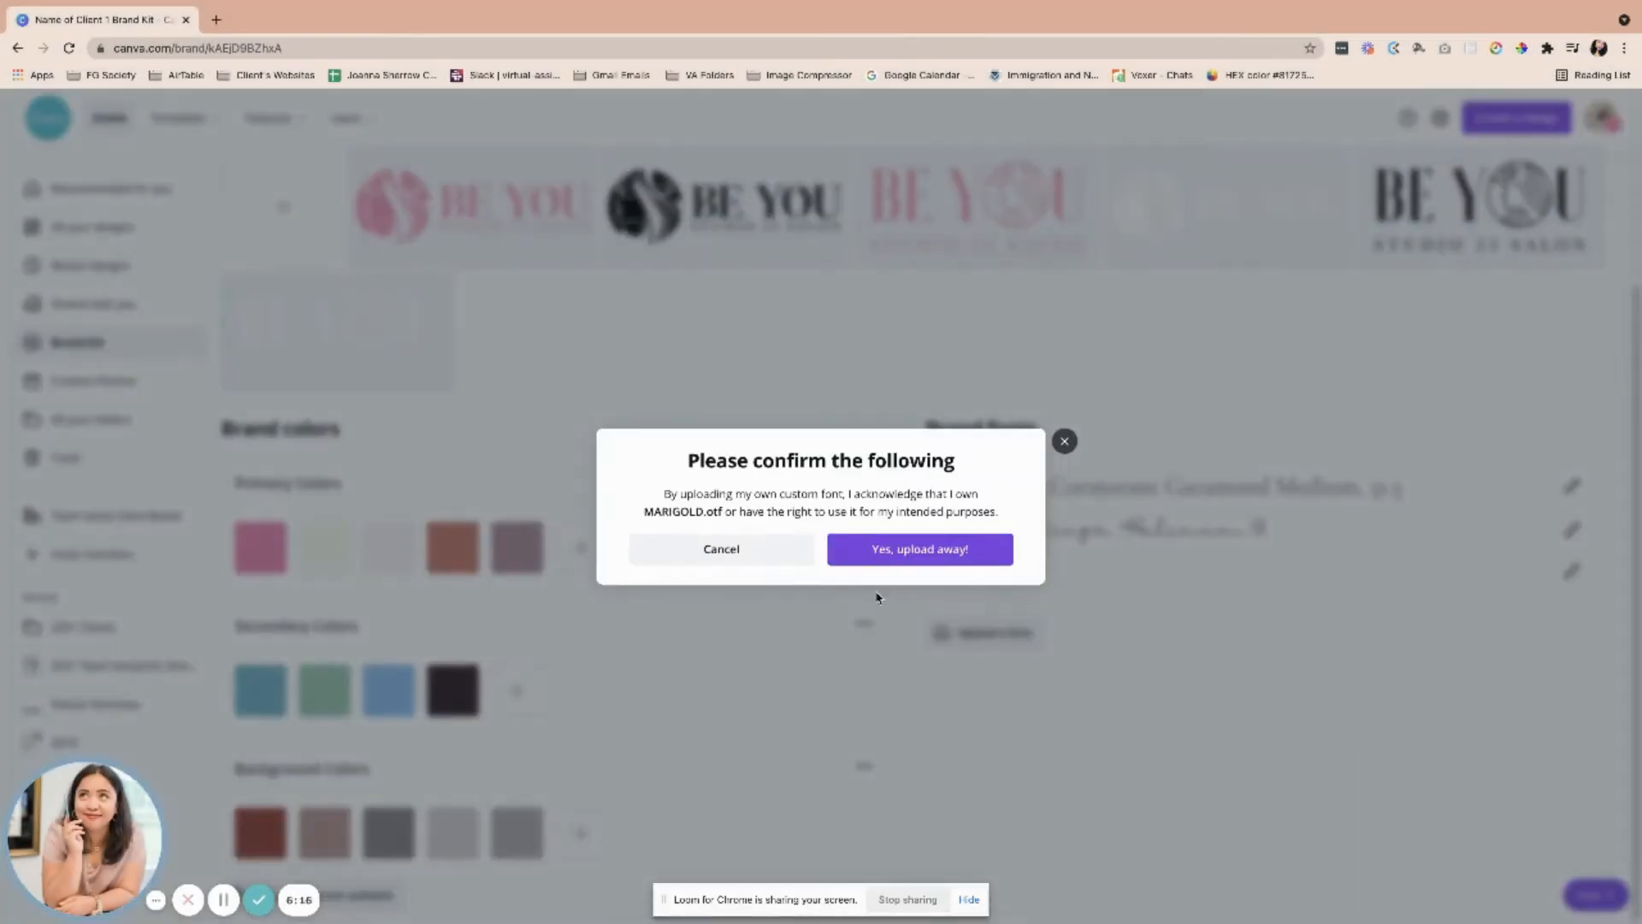
{"action": "left_click", "coordinate": [870, 547]}
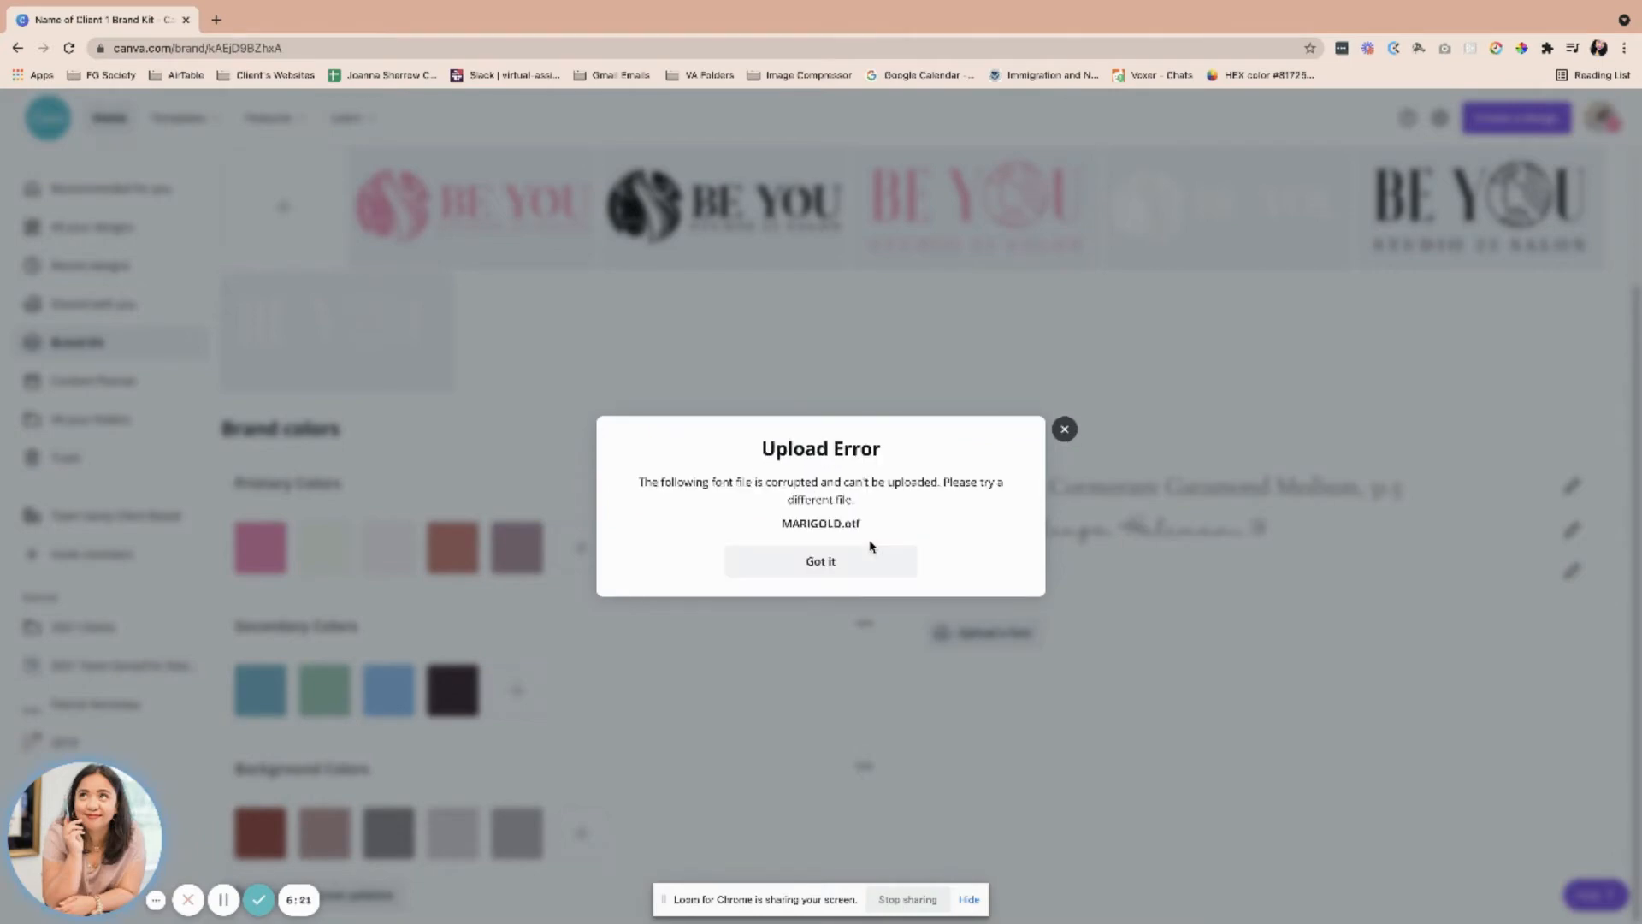
{"action": "left_click", "coordinate": [871, 562]}
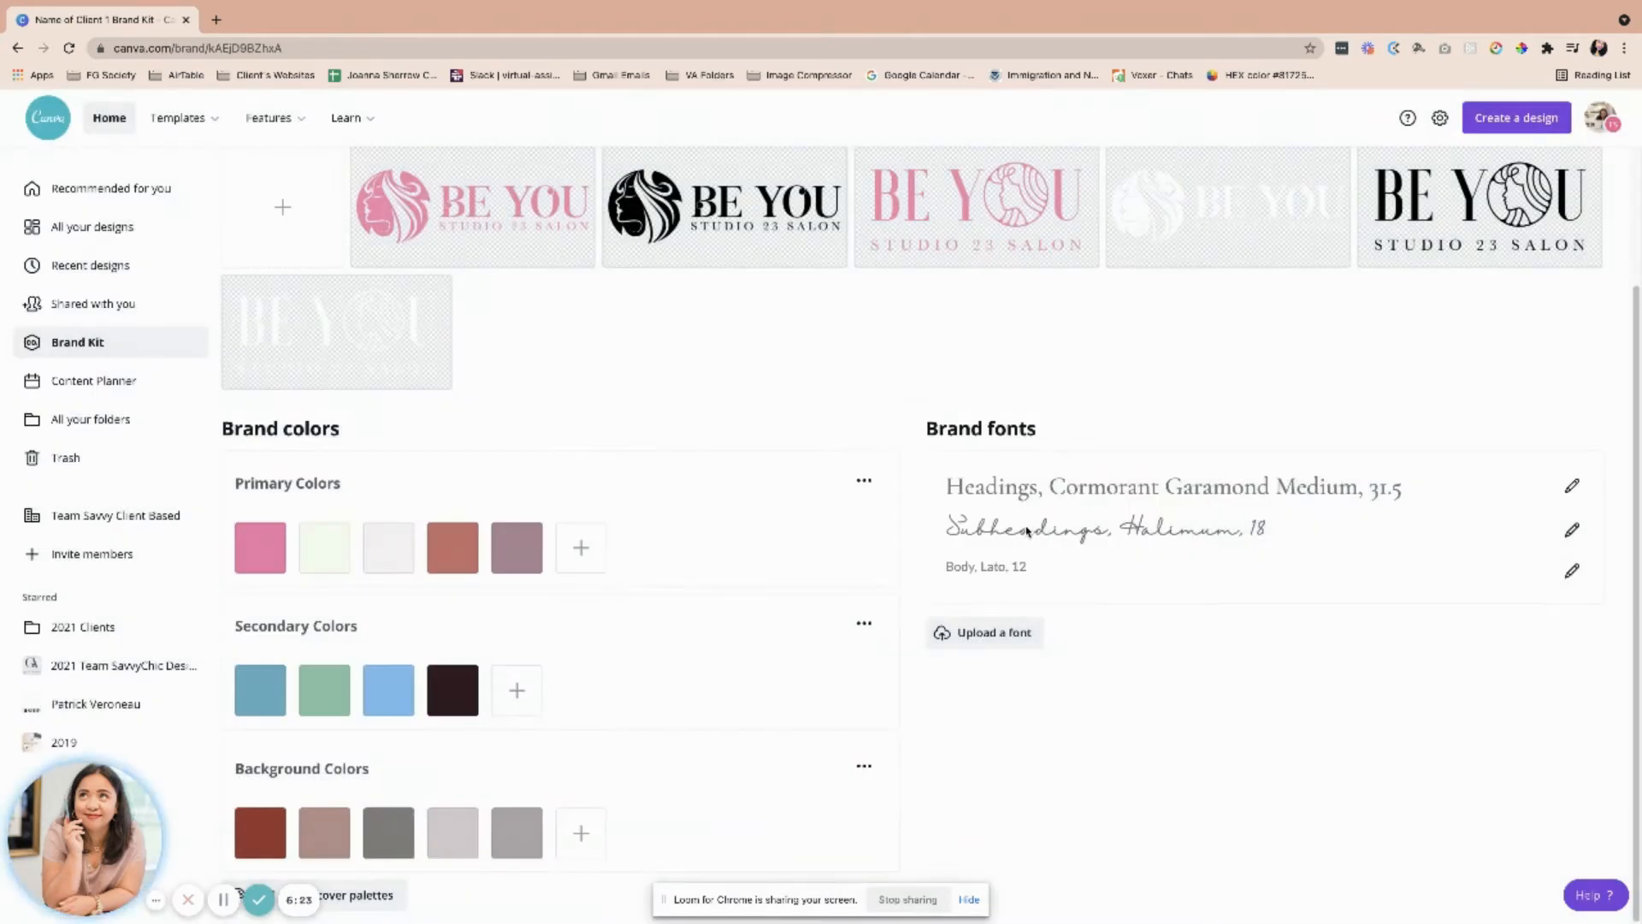
{"action": "left_click", "coordinate": [1013, 634]}
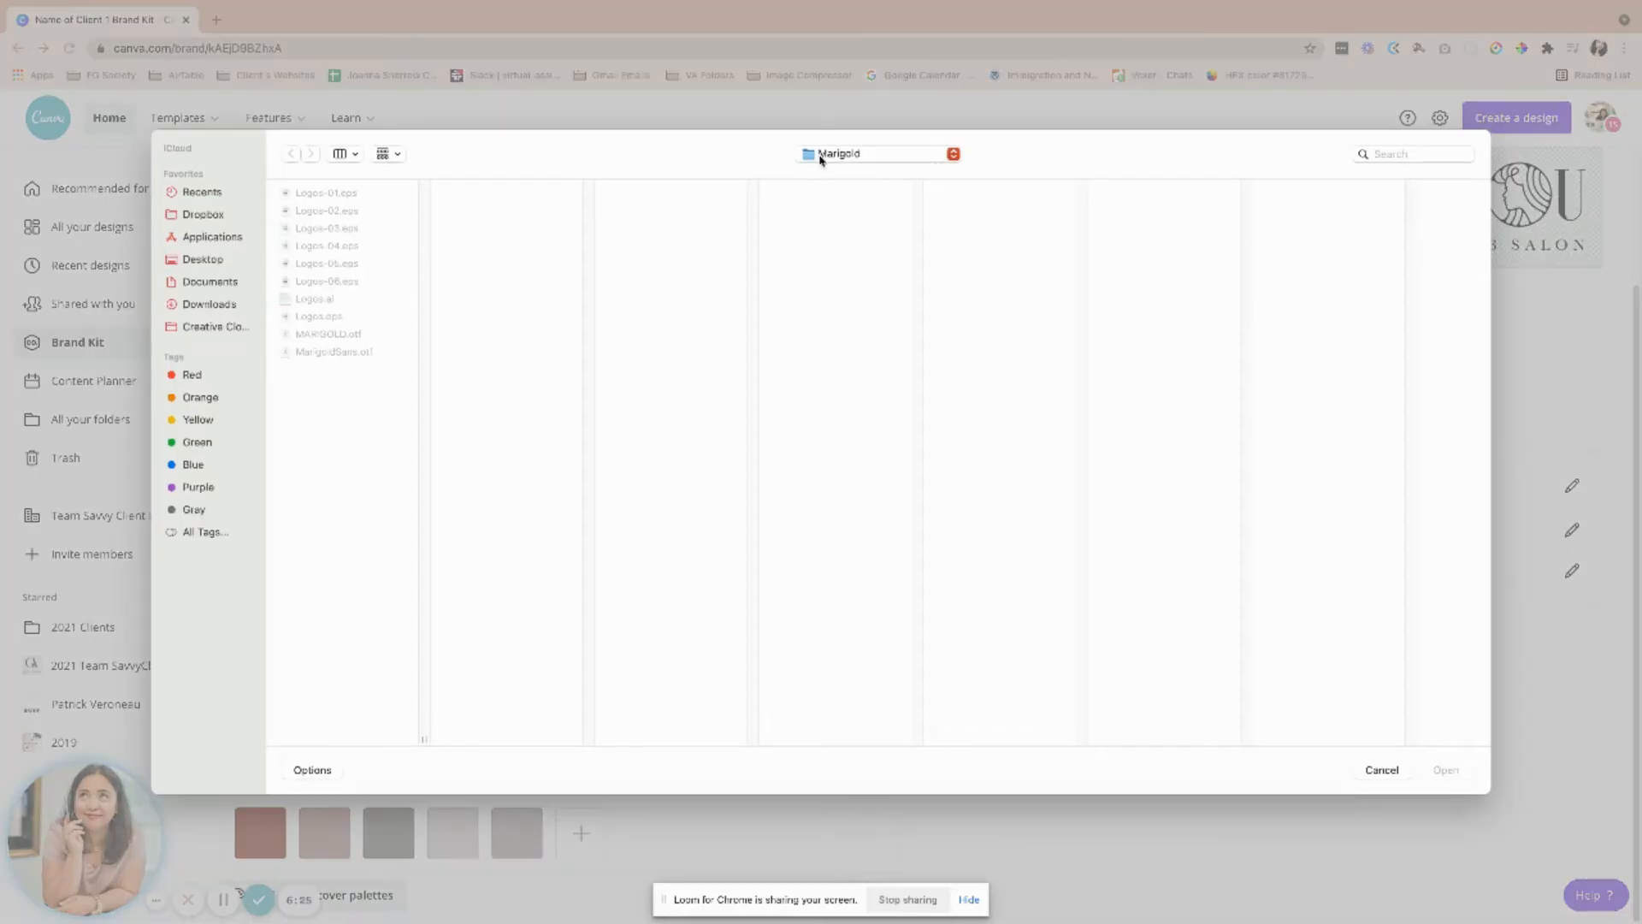
{"action": "left_click", "coordinate": [1382, 771]}
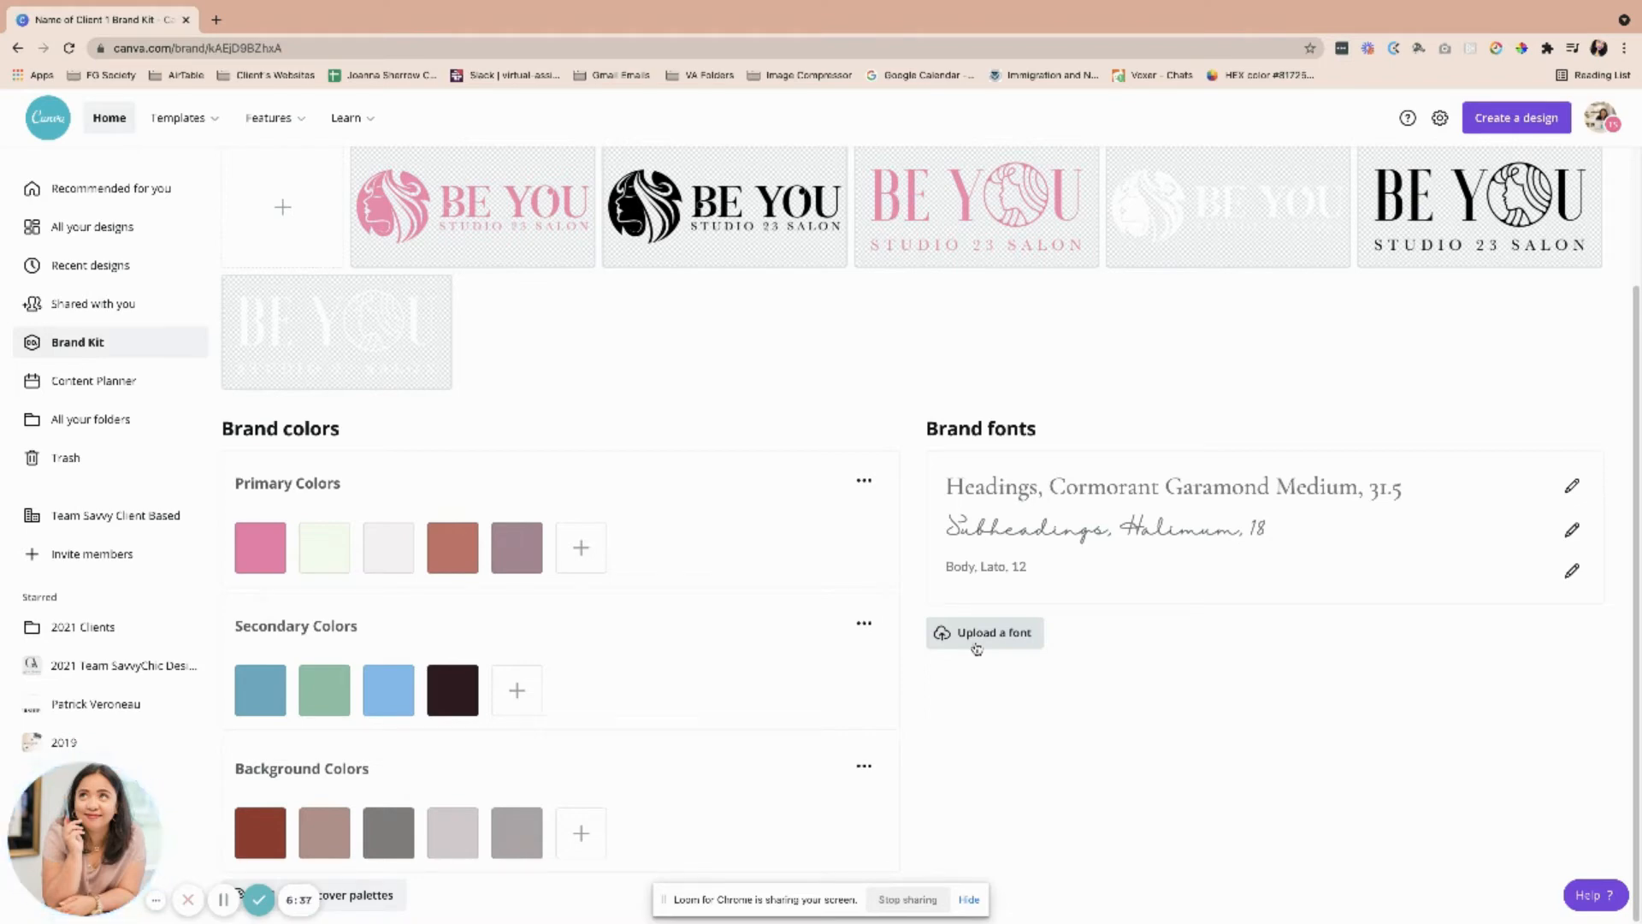
Return to the overview of all brand kits and open the options of the Client 1 kit.
{"action": "scroll", "coordinate": [741, 646], "scroll_direction": "up", "scroll_amount": 1}
{"action": "scroll", "coordinate": [741, 646], "scroll_direction": "up", "scroll_amount": 1}
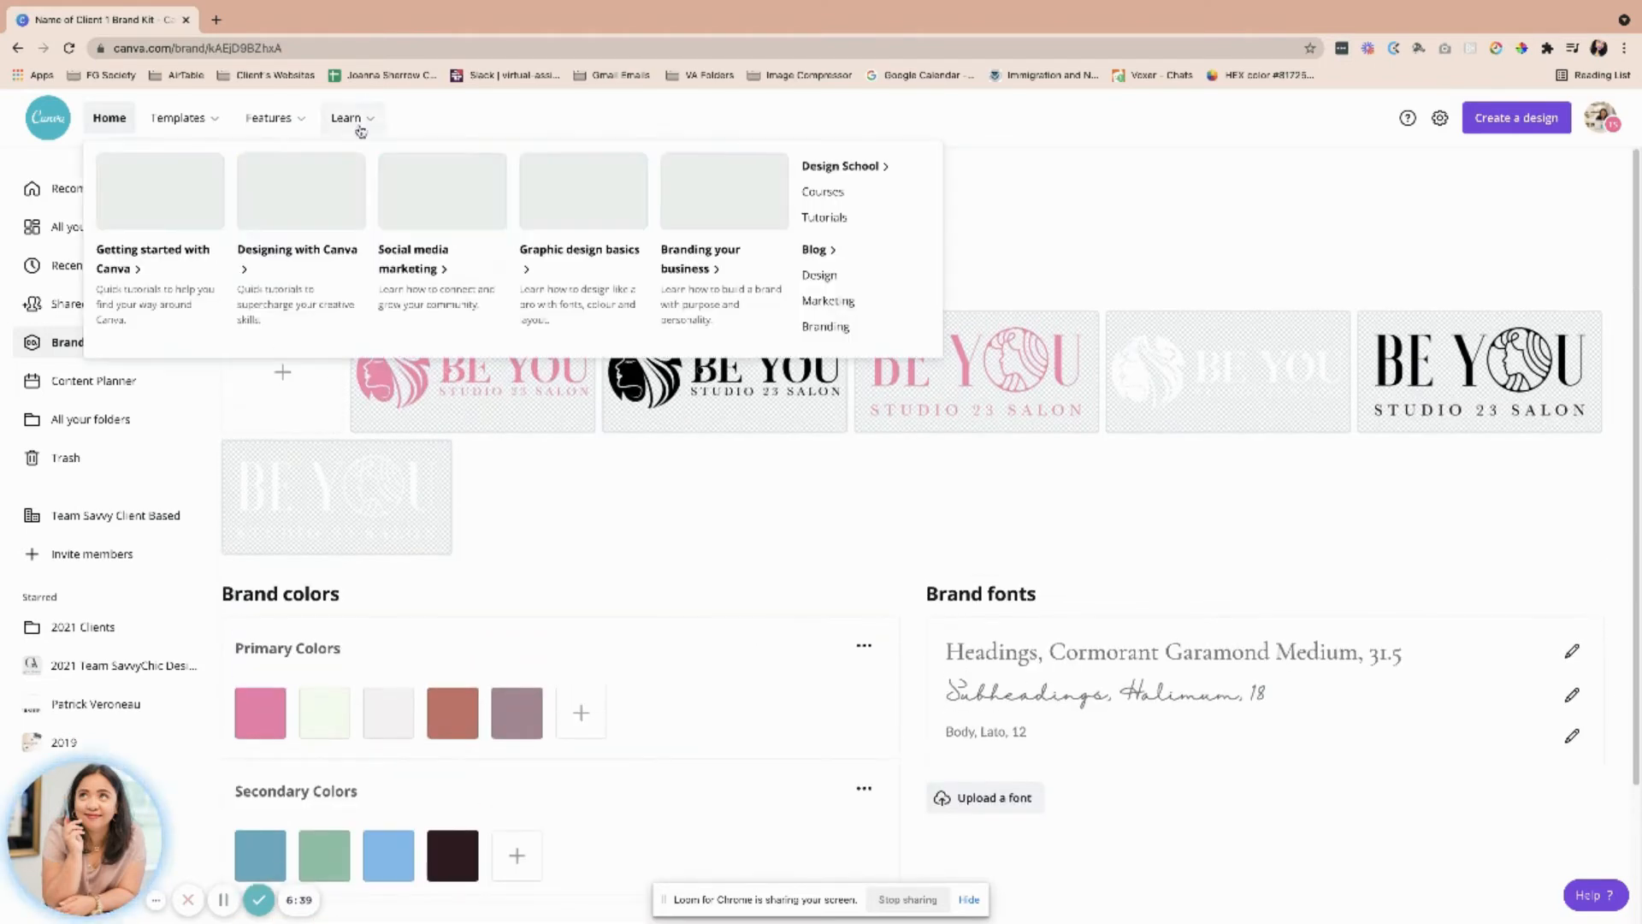
{"action": "left_click", "coordinate": [250, 183]}
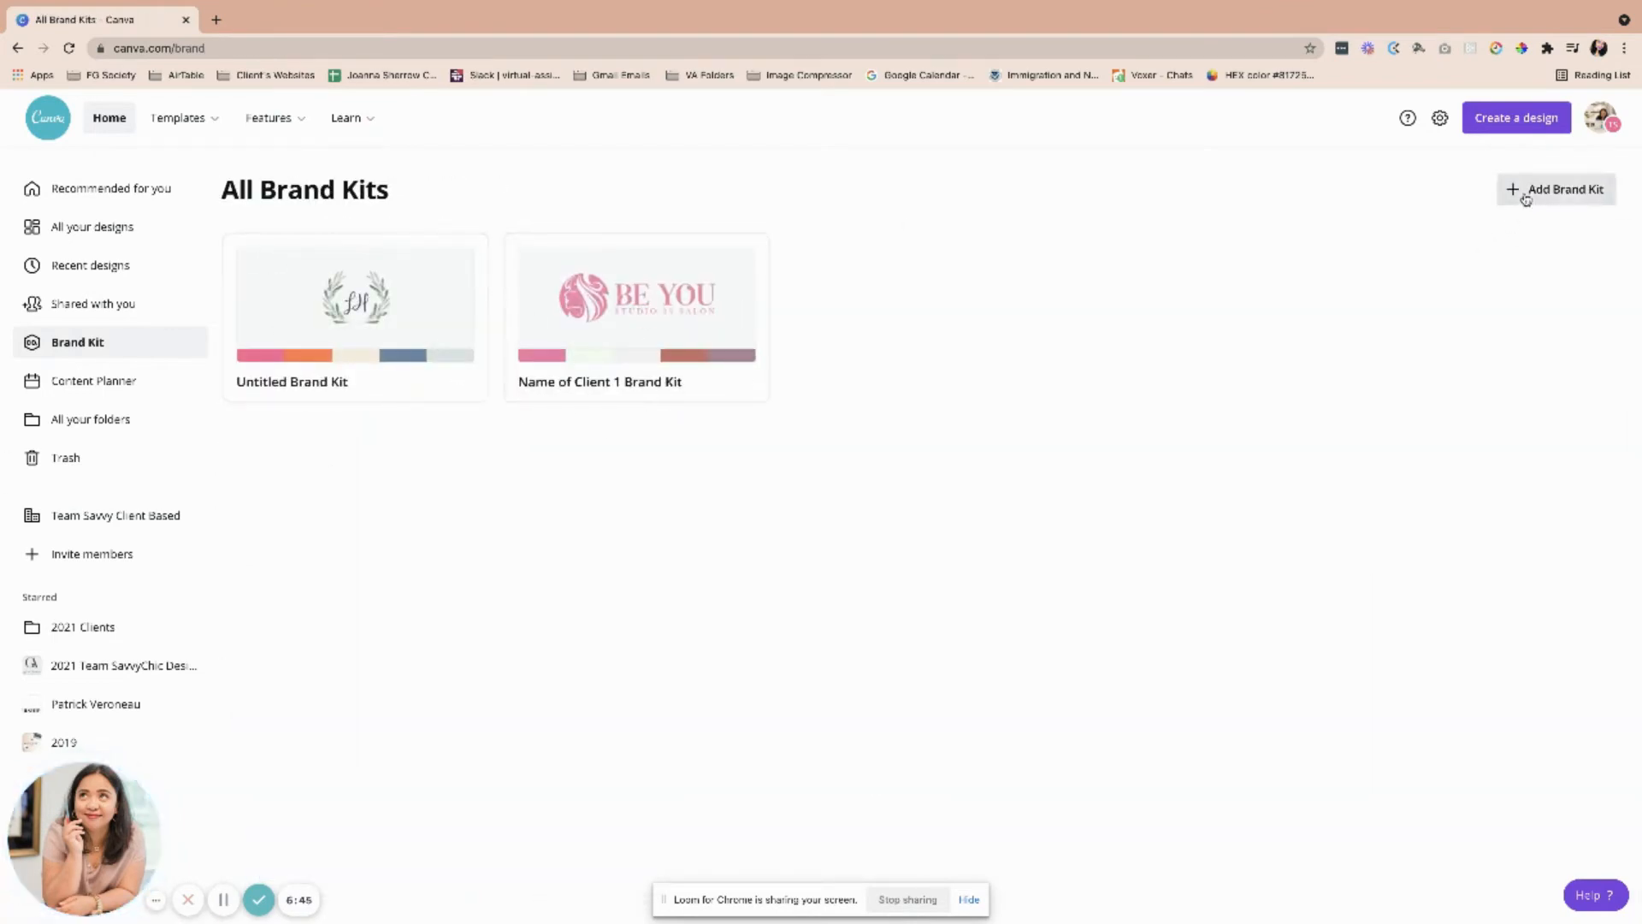
{"action": "left_click", "coordinate": [743, 381]}
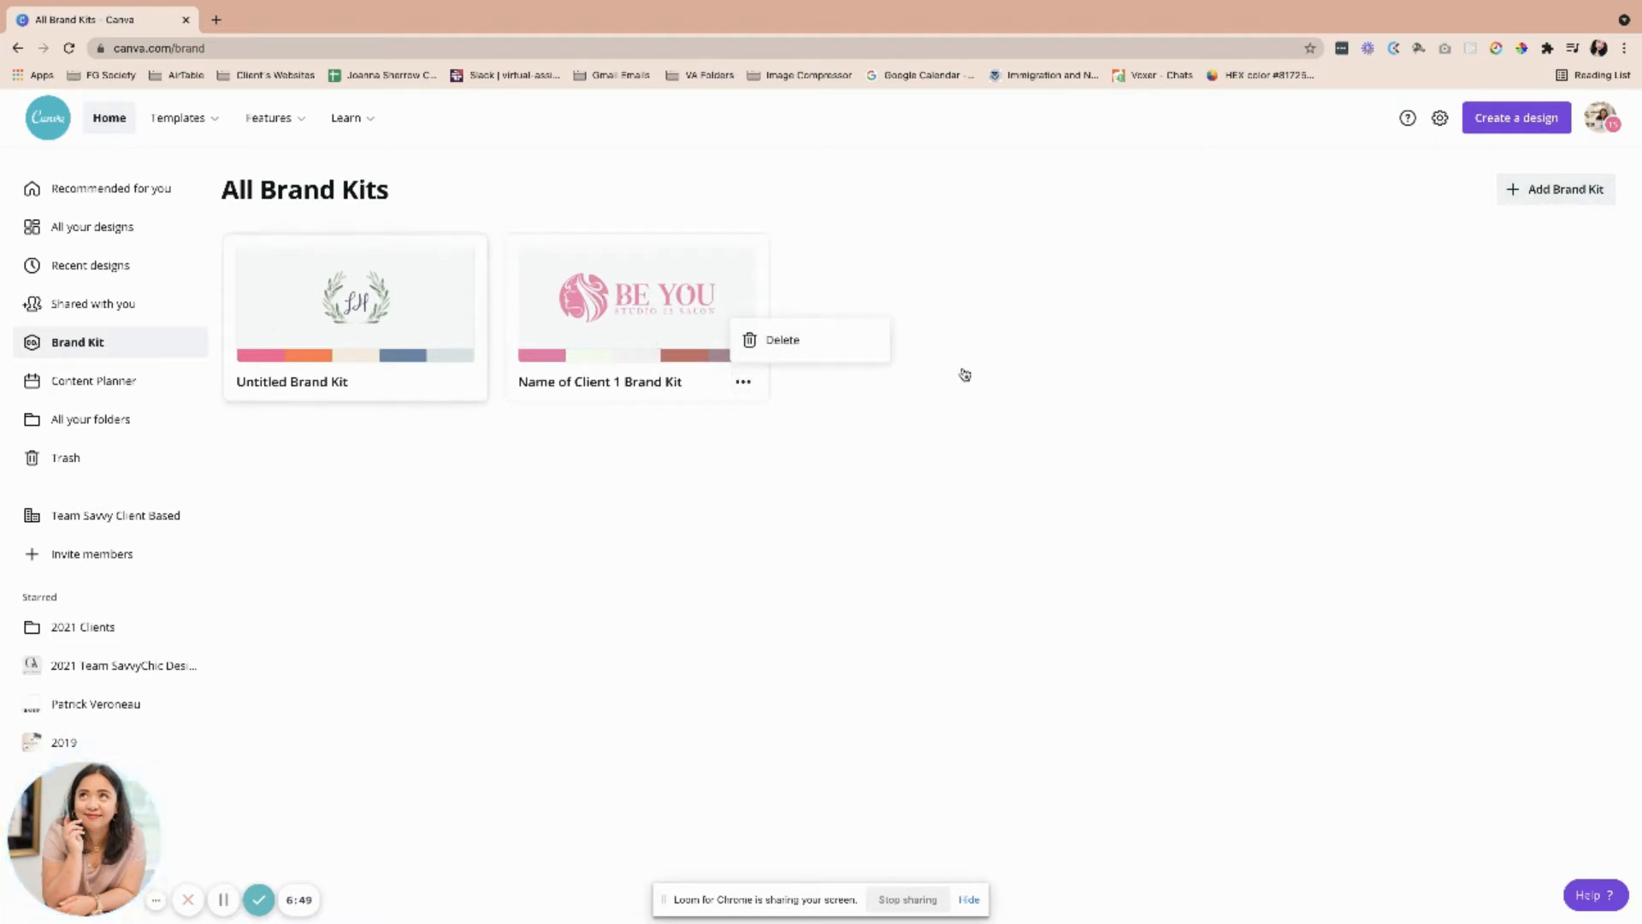
Create a new brand kit named "Name of Client 2 Brand Kit".
{"action": "left_click", "coordinate": [1526, 193]}
{"action": "left_click", "coordinate": [789, 479]}
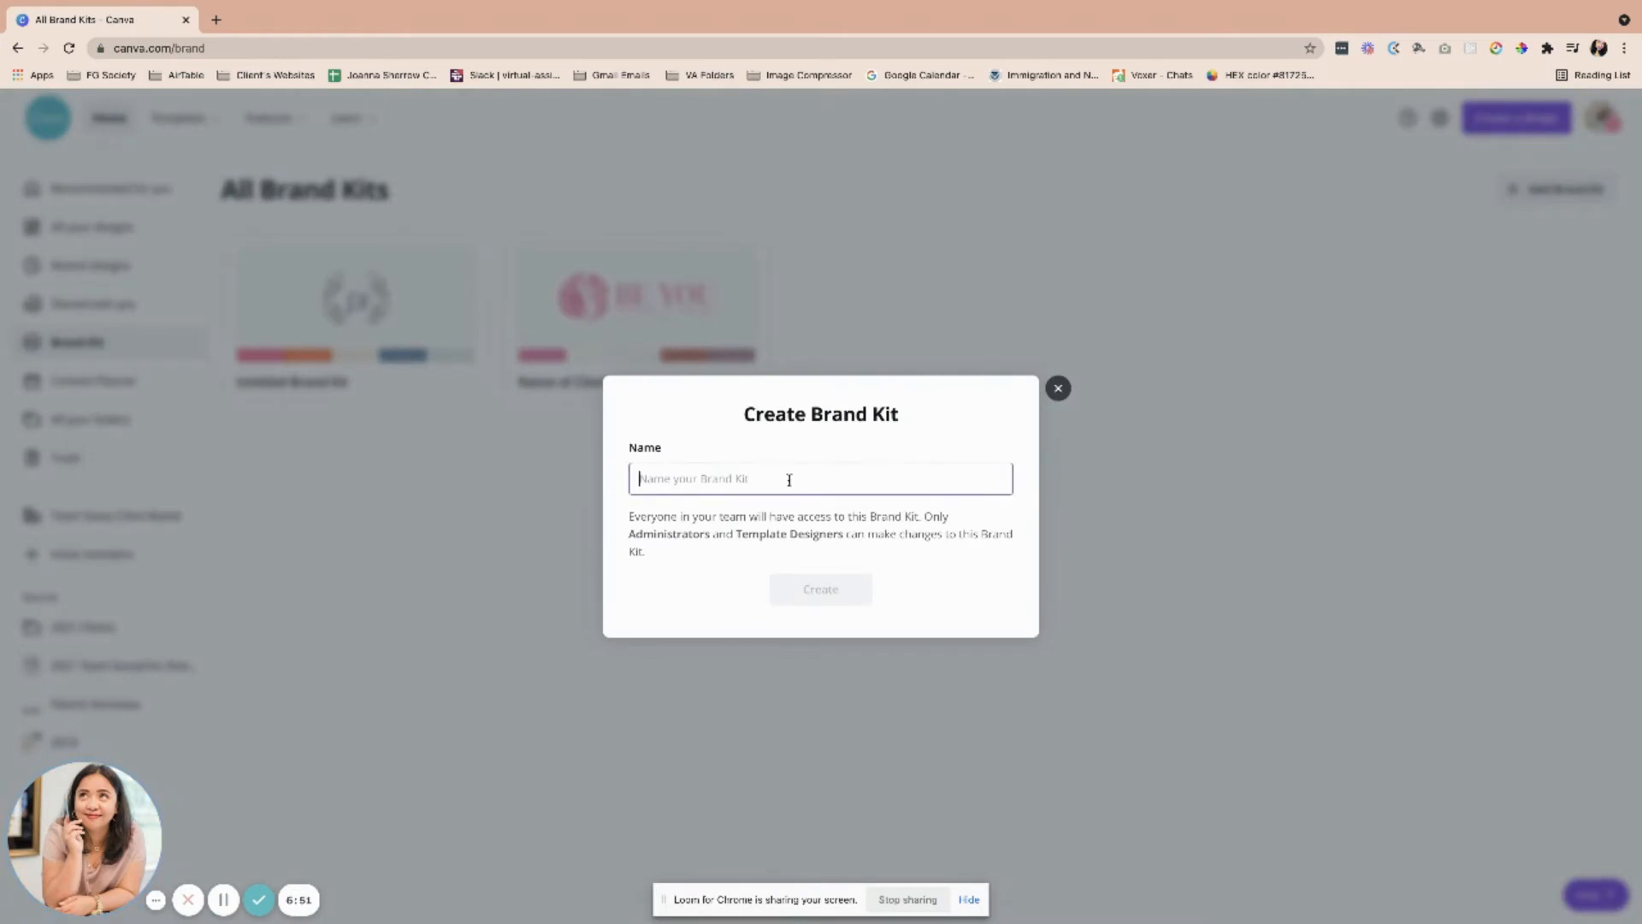
{"action": "type", "text": "Name of Client 2 Brand Kit"}
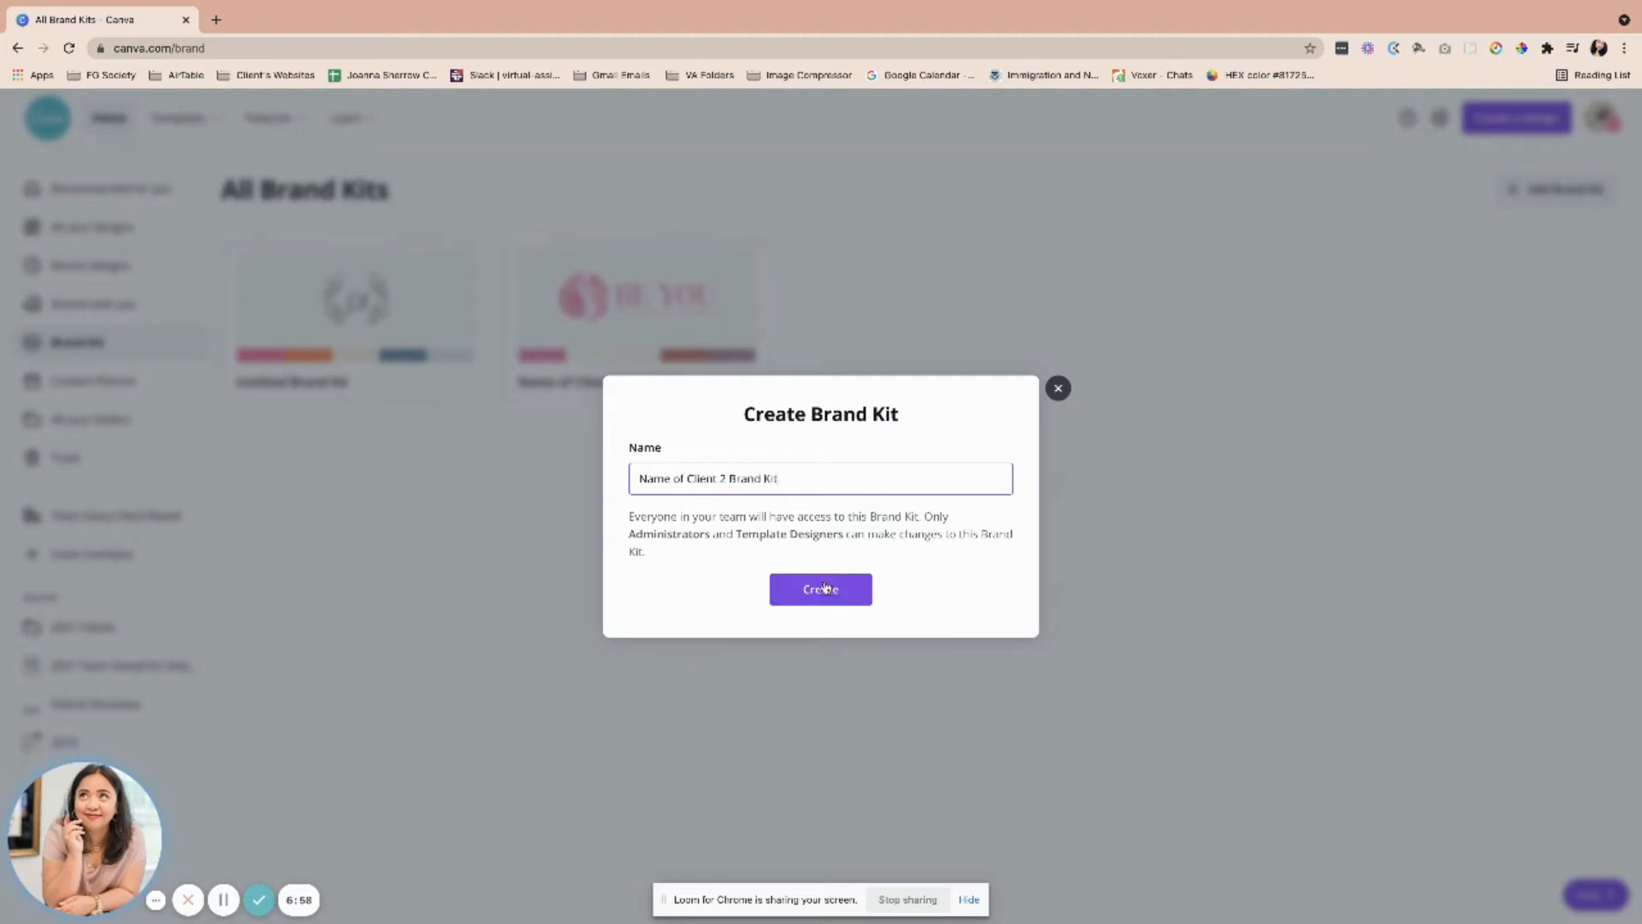
{"action": "left_click", "coordinate": [823, 589]}
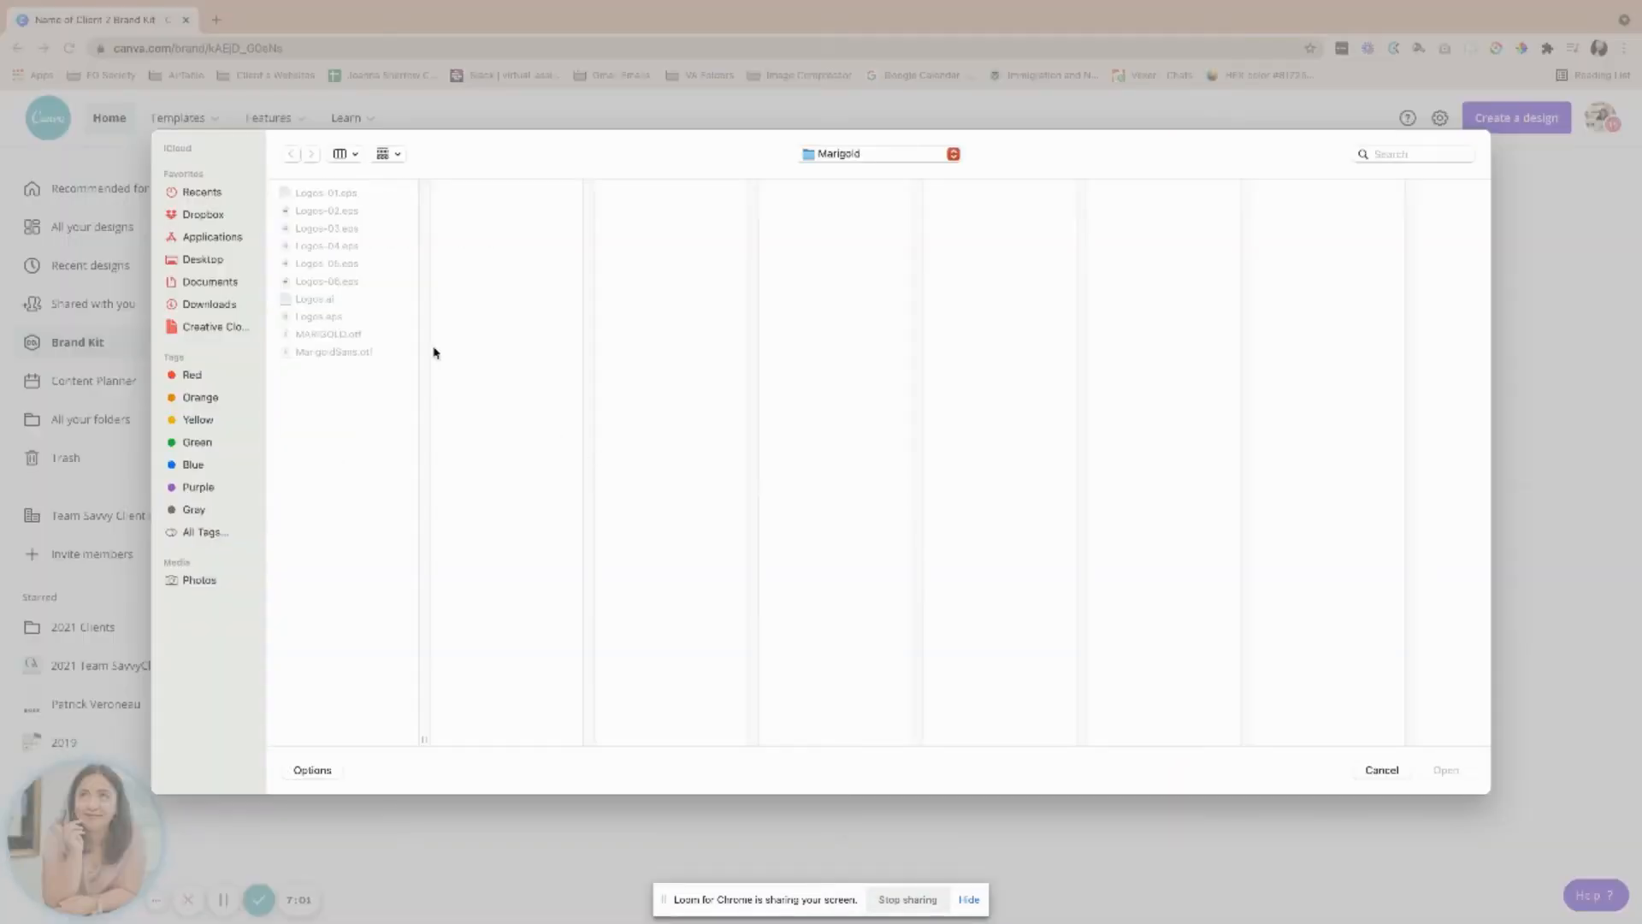
Upload the client's five numbered PNG logos, 01 to 05, from the Ver4 folder inside the client's 2021 Dropbox folder.
{"action": "left_click", "coordinate": [197, 214]}
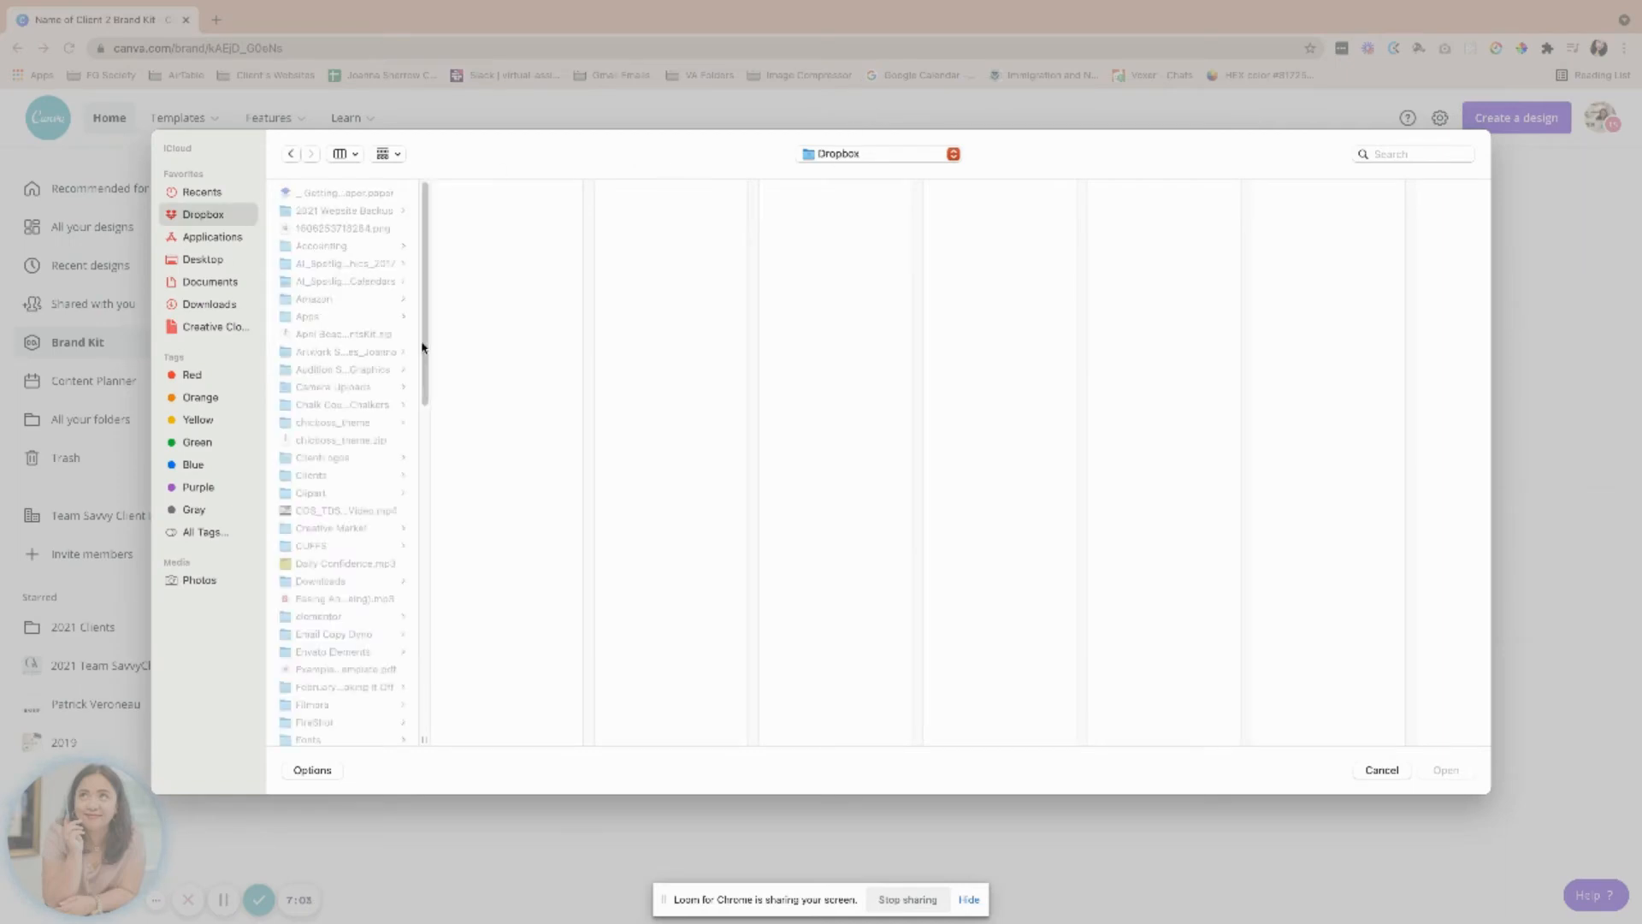
{"action": "left_click", "coordinate": [312, 474]}
{"action": "left_click", "coordinate": [528, 247]}
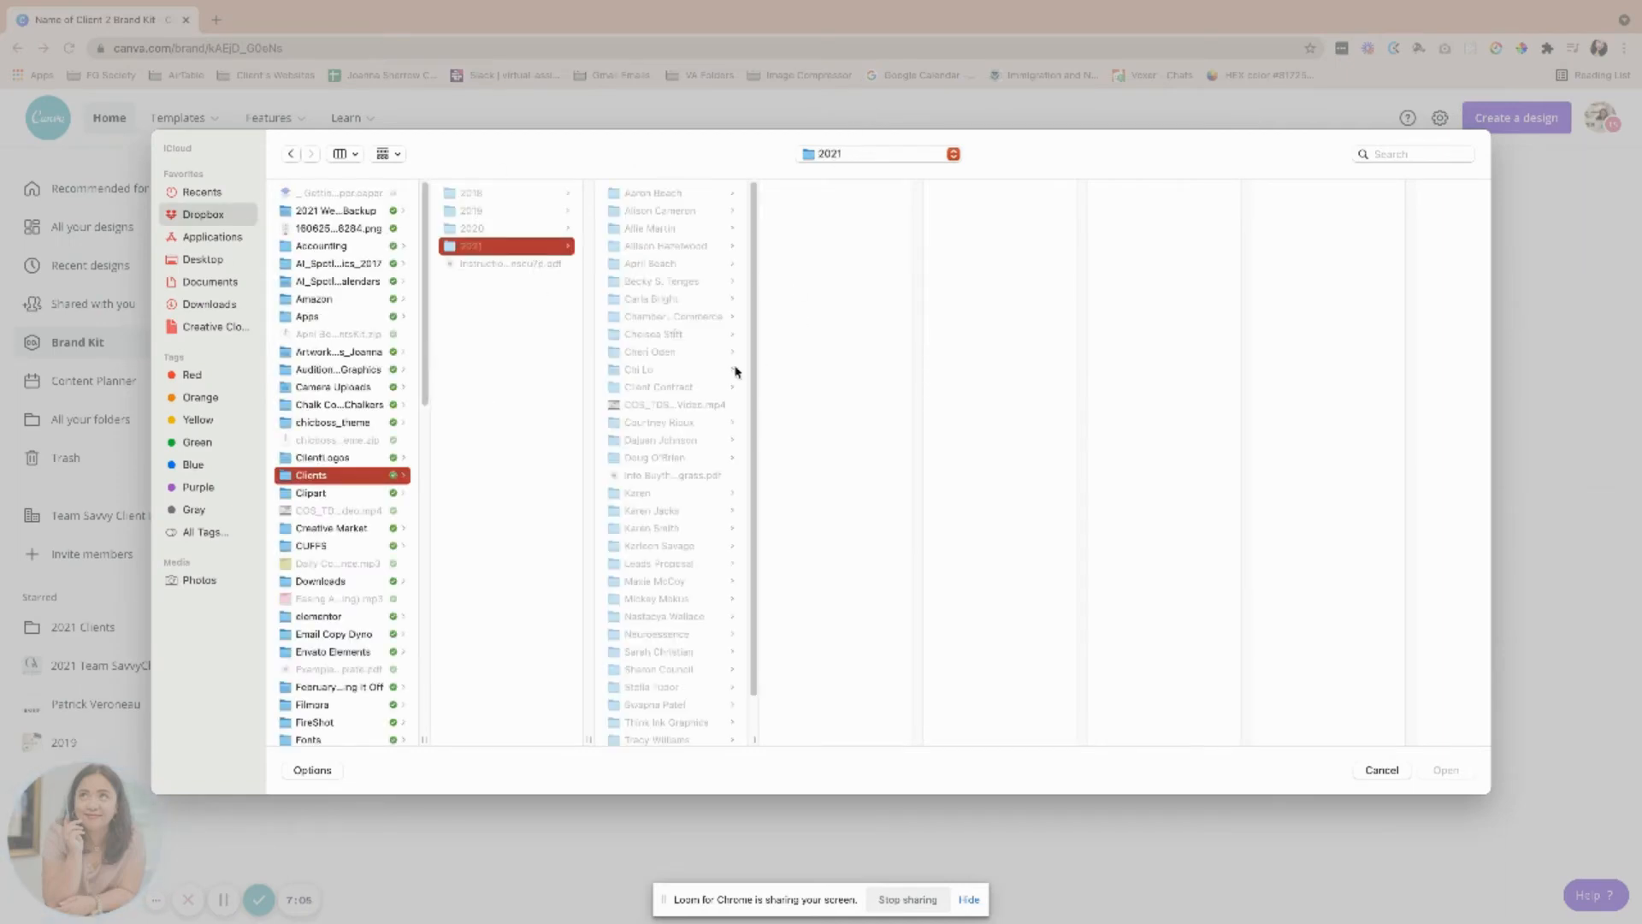
{"action": "left_click", "coordinate": [677, 318]}
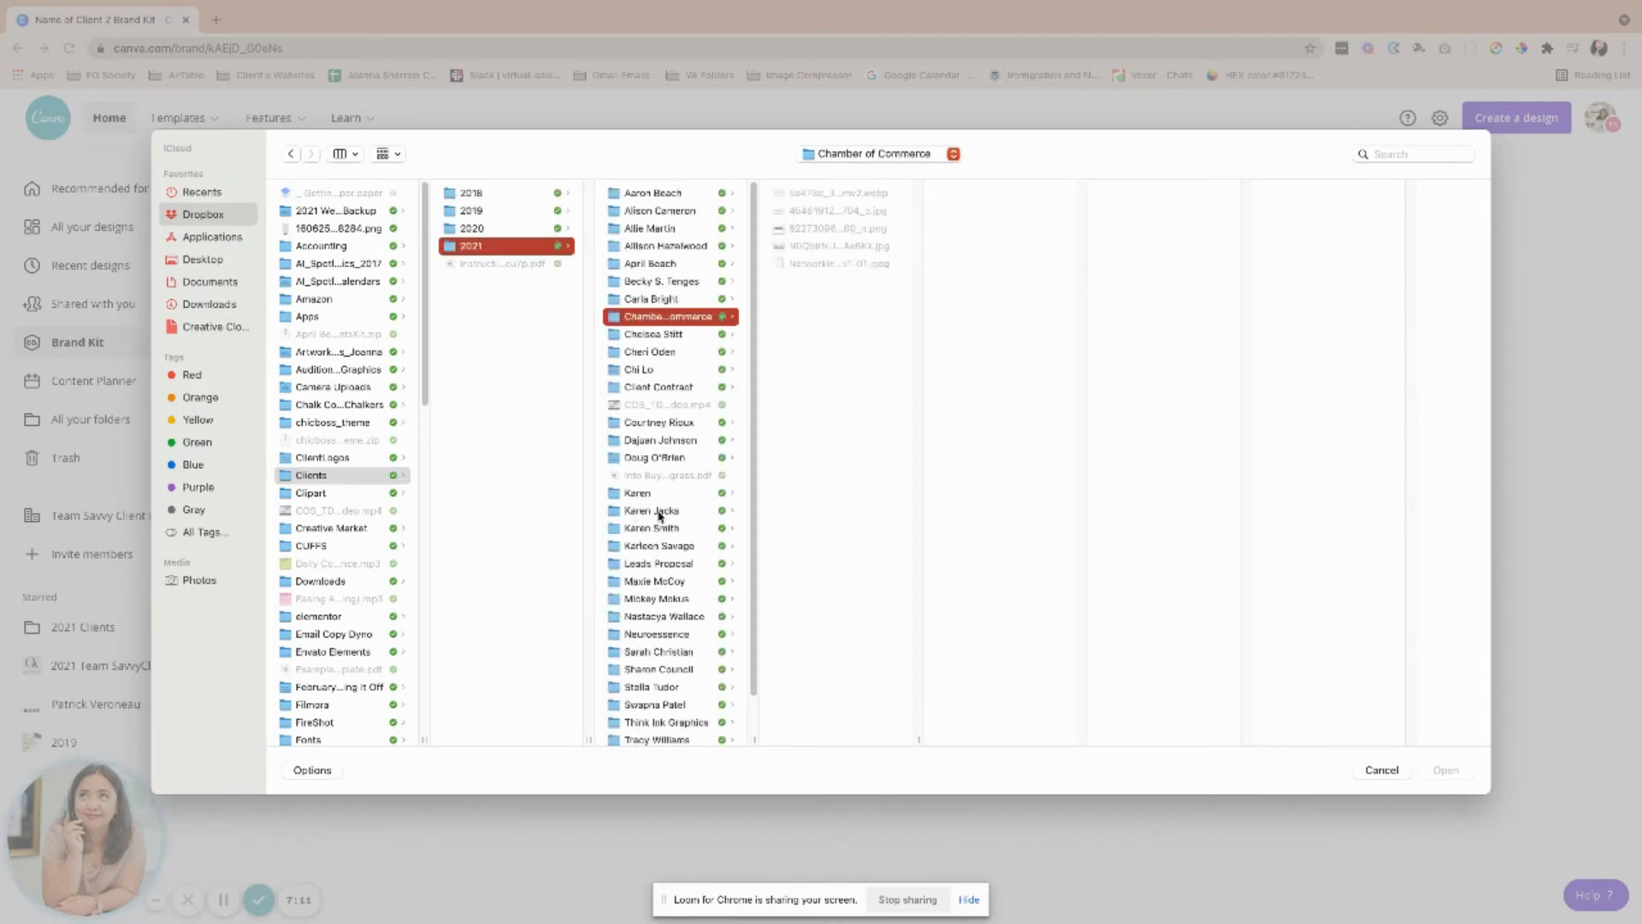
{"action": "scroll", "coordinate": [665, 494], "scroll_direction": "down", "scroll_amount": 2}
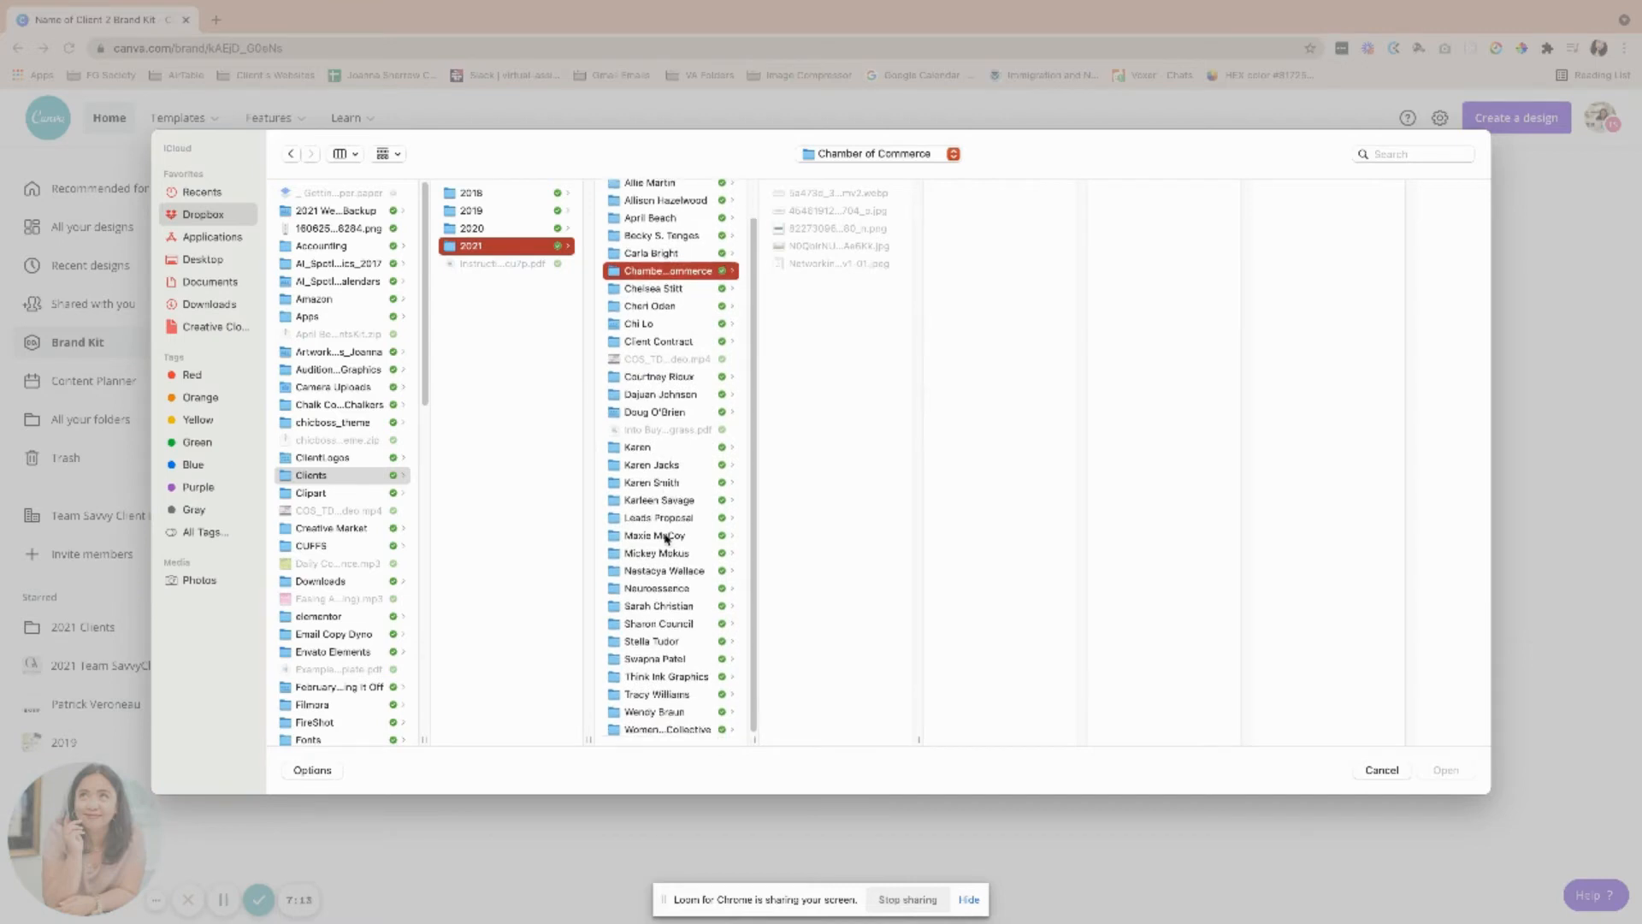
{"action": "left_click", "coordinate": [666, 554]}
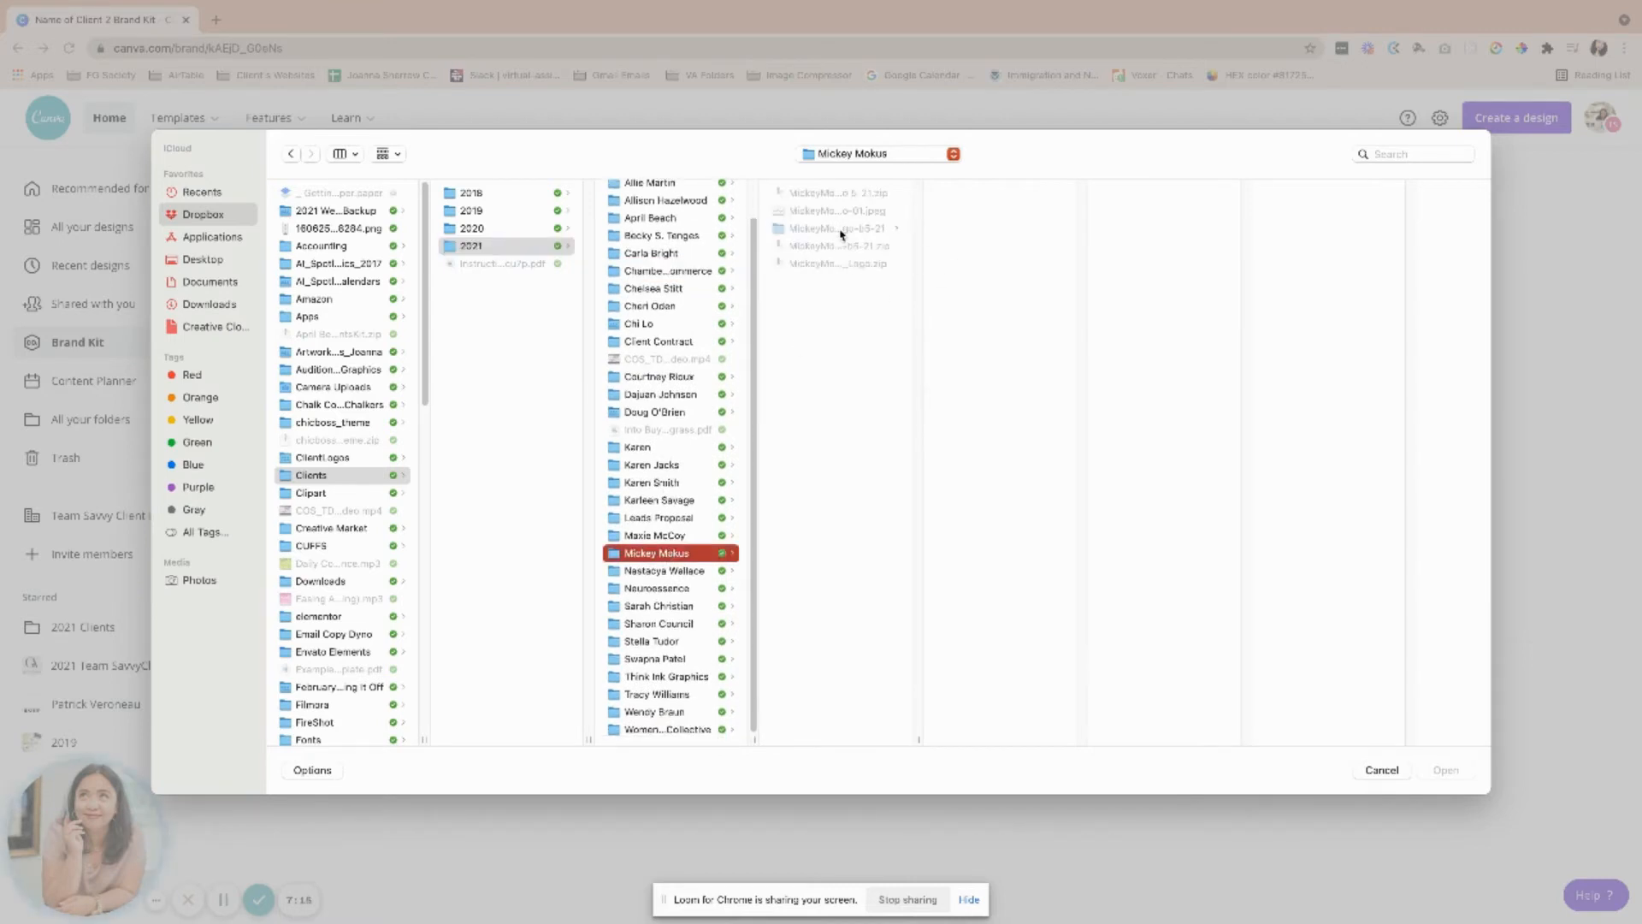
{"action": "left_click", "coordinate": [950, 209]}
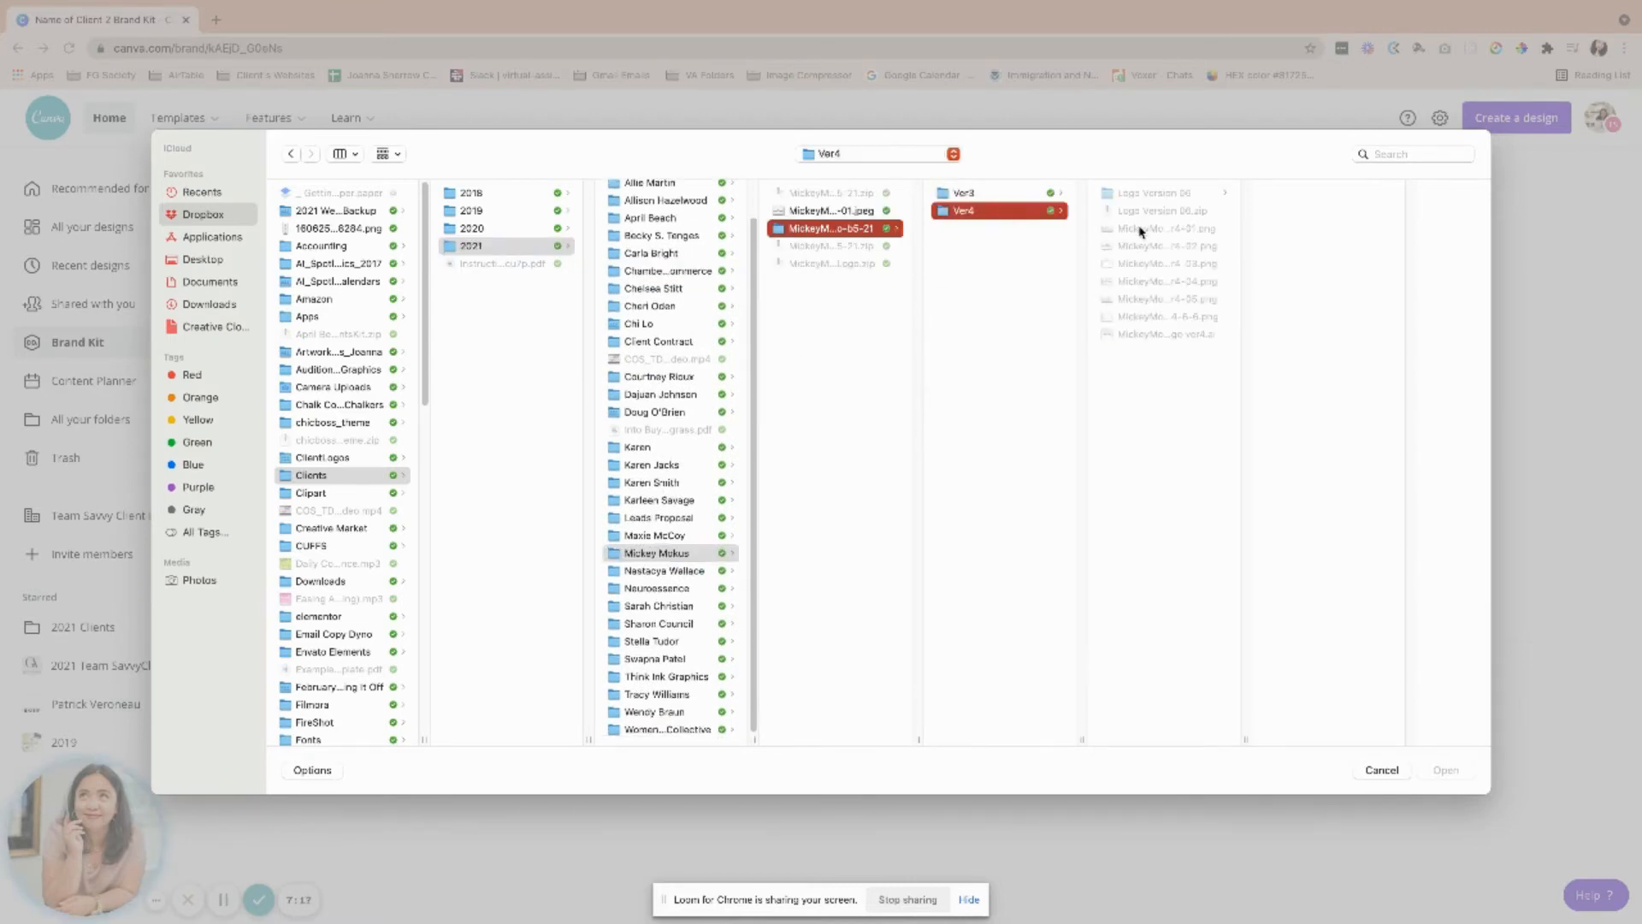
{"action": "left_click", "coordinate": [1140, 230]}
{"action": "left_click", "coordinate": [1163, 299], "text": "shift"}
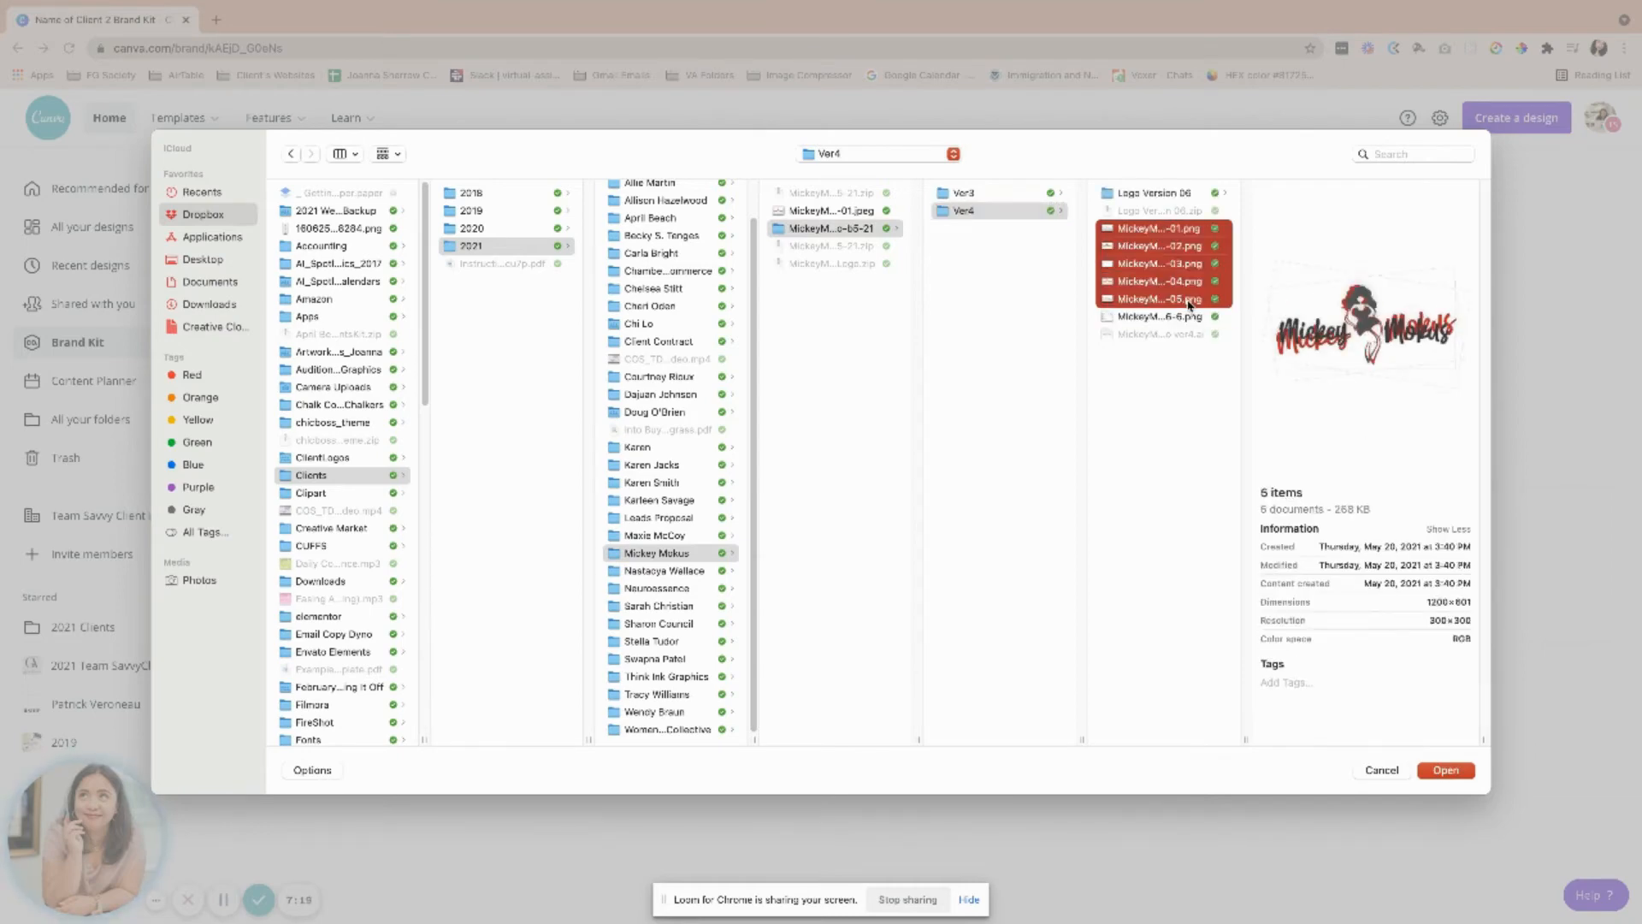
{"action": "left_click", "coordinate": [1447, 775]}
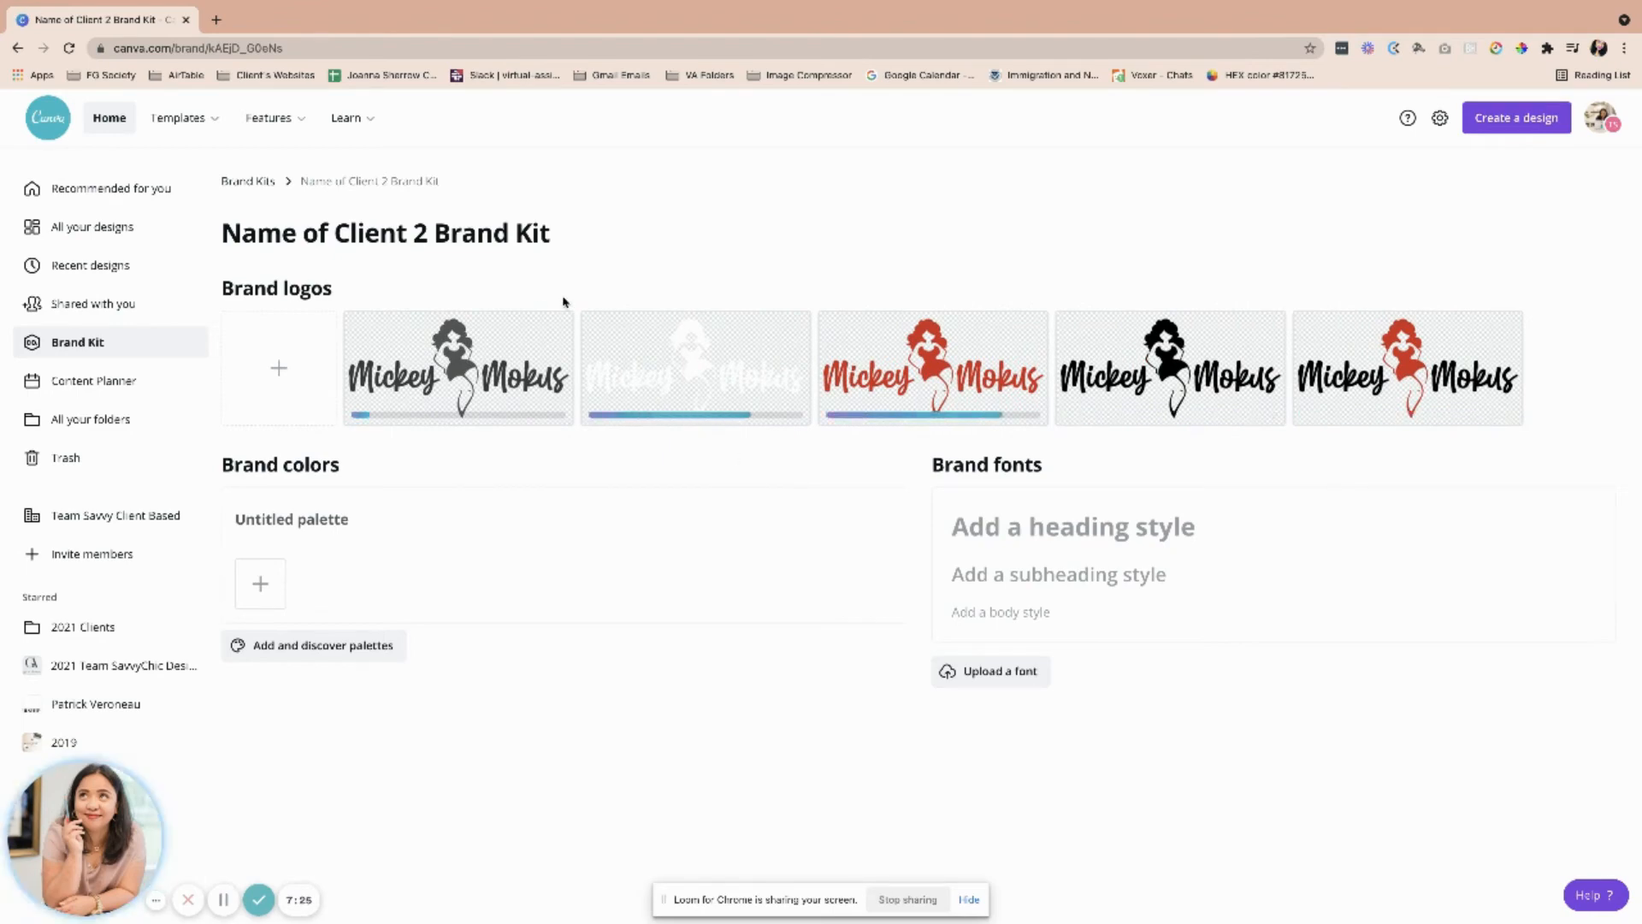
Add red, black (#000000), dark gray, light gray and white swatches to the untitled palette of the Client 2 kit.
{"action": "left_click", "coordinate": [258, 590]}
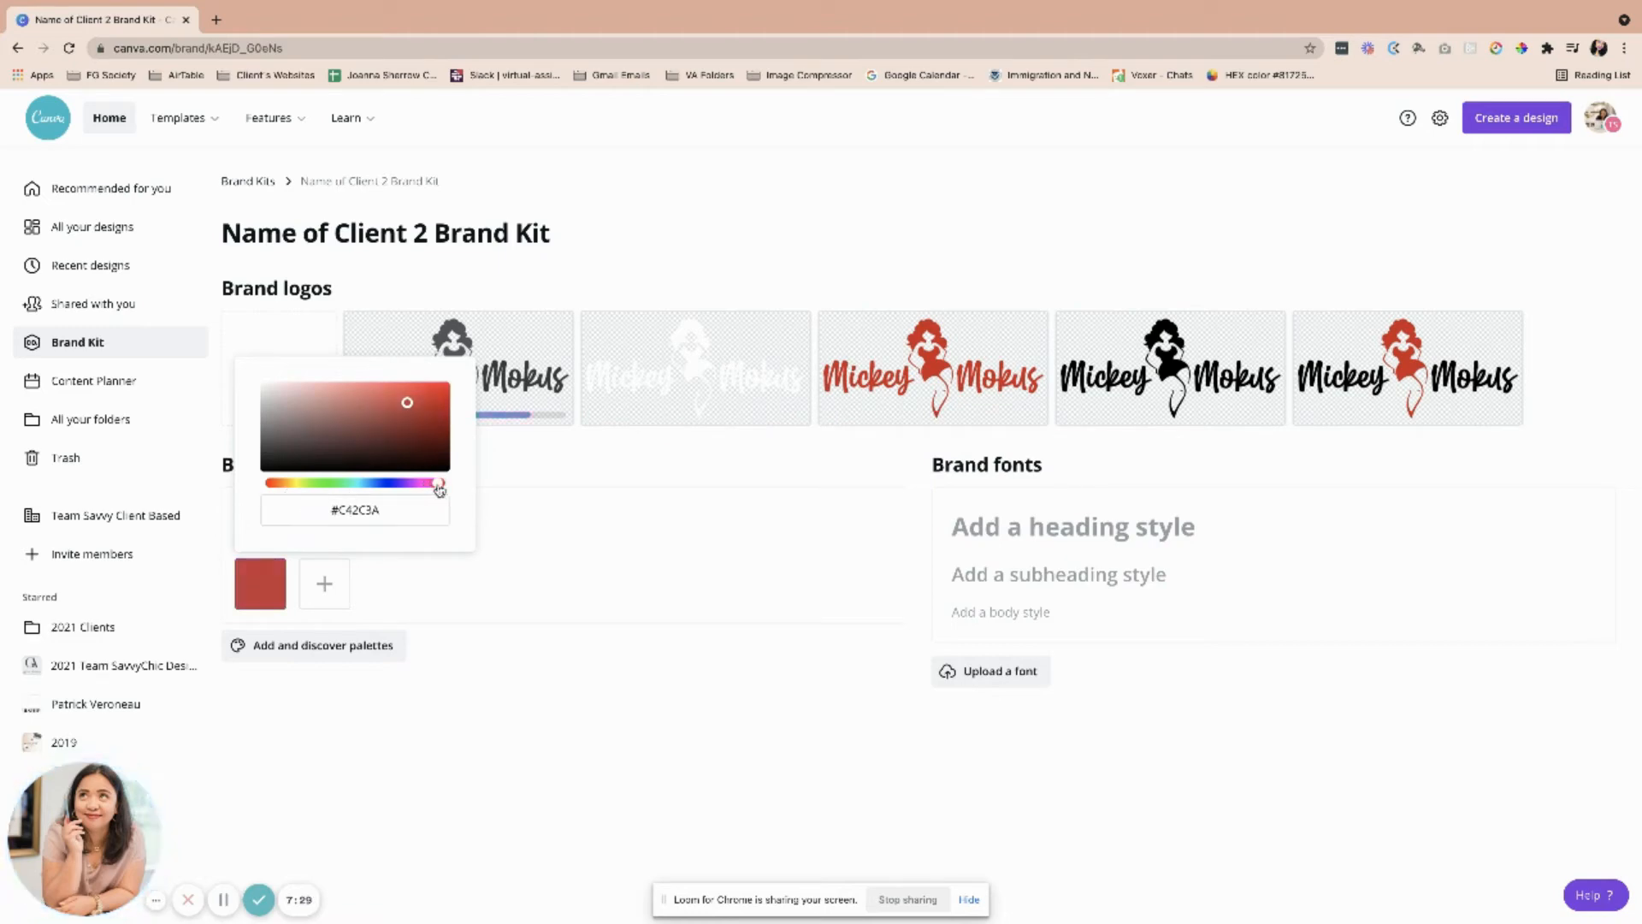
{"action": "left_click", "coordinate": [324, 584]}
{"action": "left_click", "coordinate": [324, 584]}
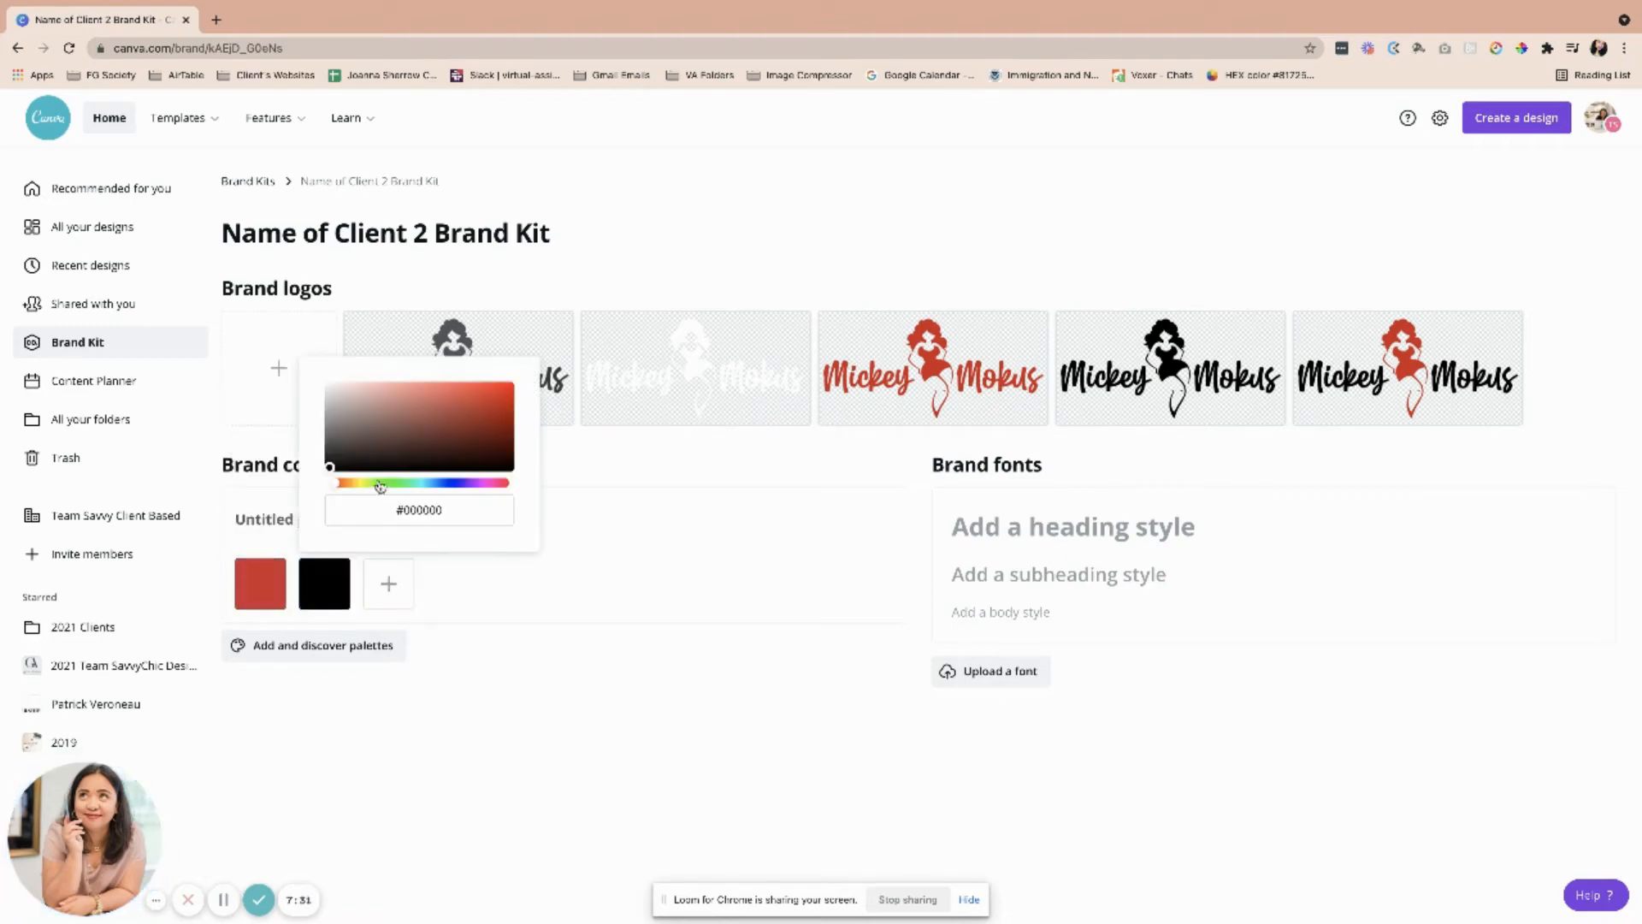
{"action": "left_click", "coordinate": [388, 584]}
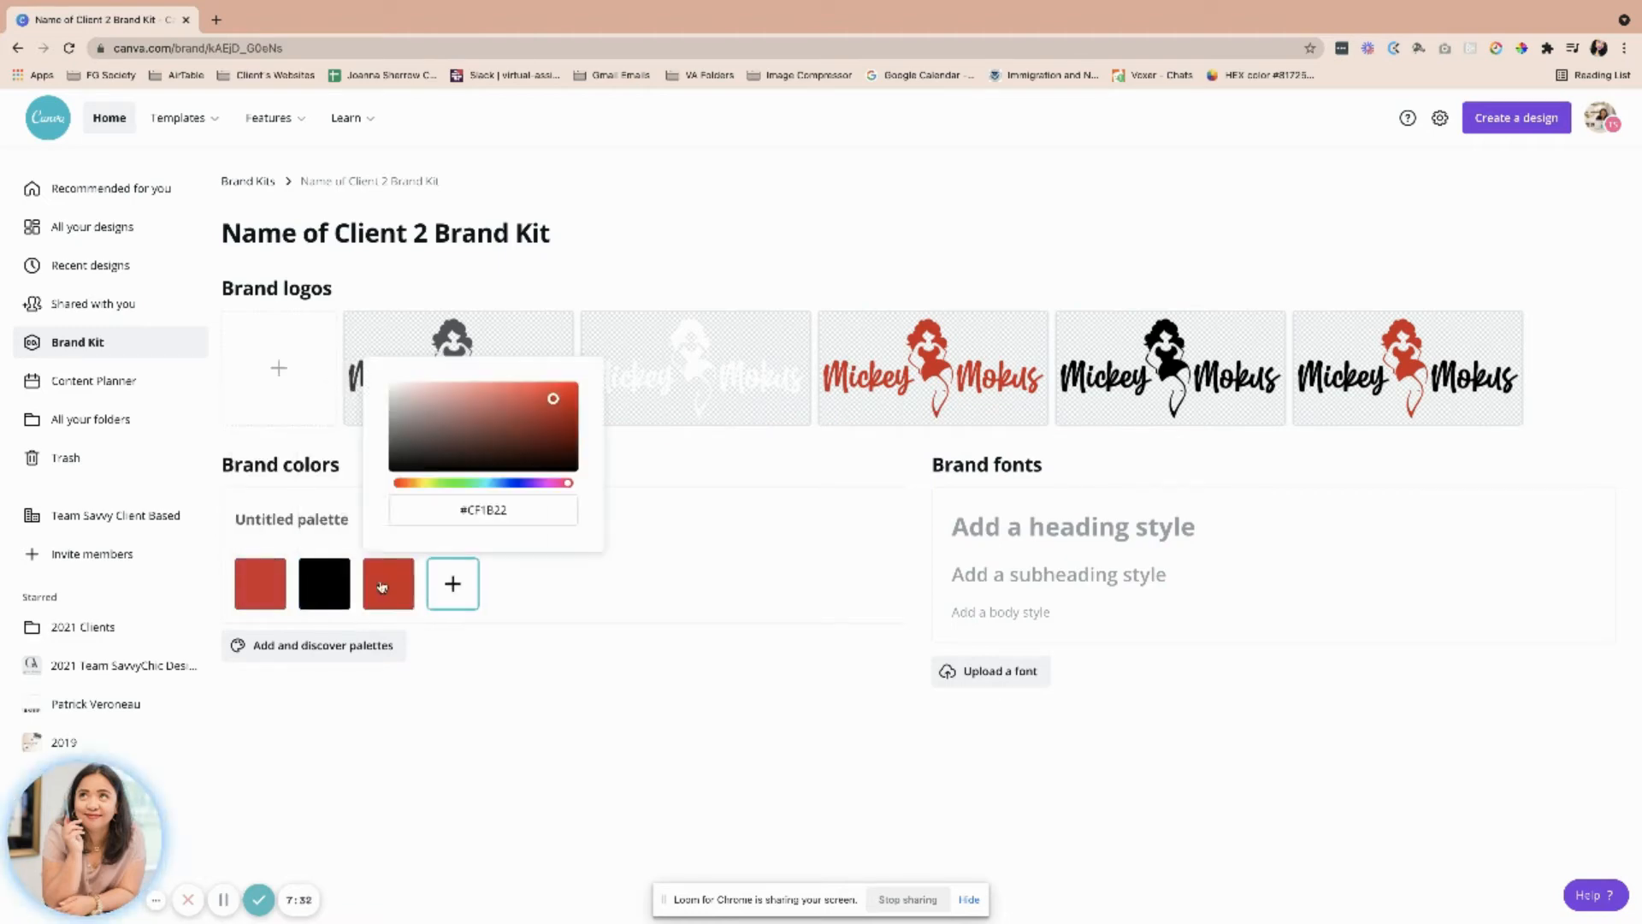
{"action": "left_click", "coordinate": [453, 582]}
{"action": "left_click", "coordinate": [517, 583]}
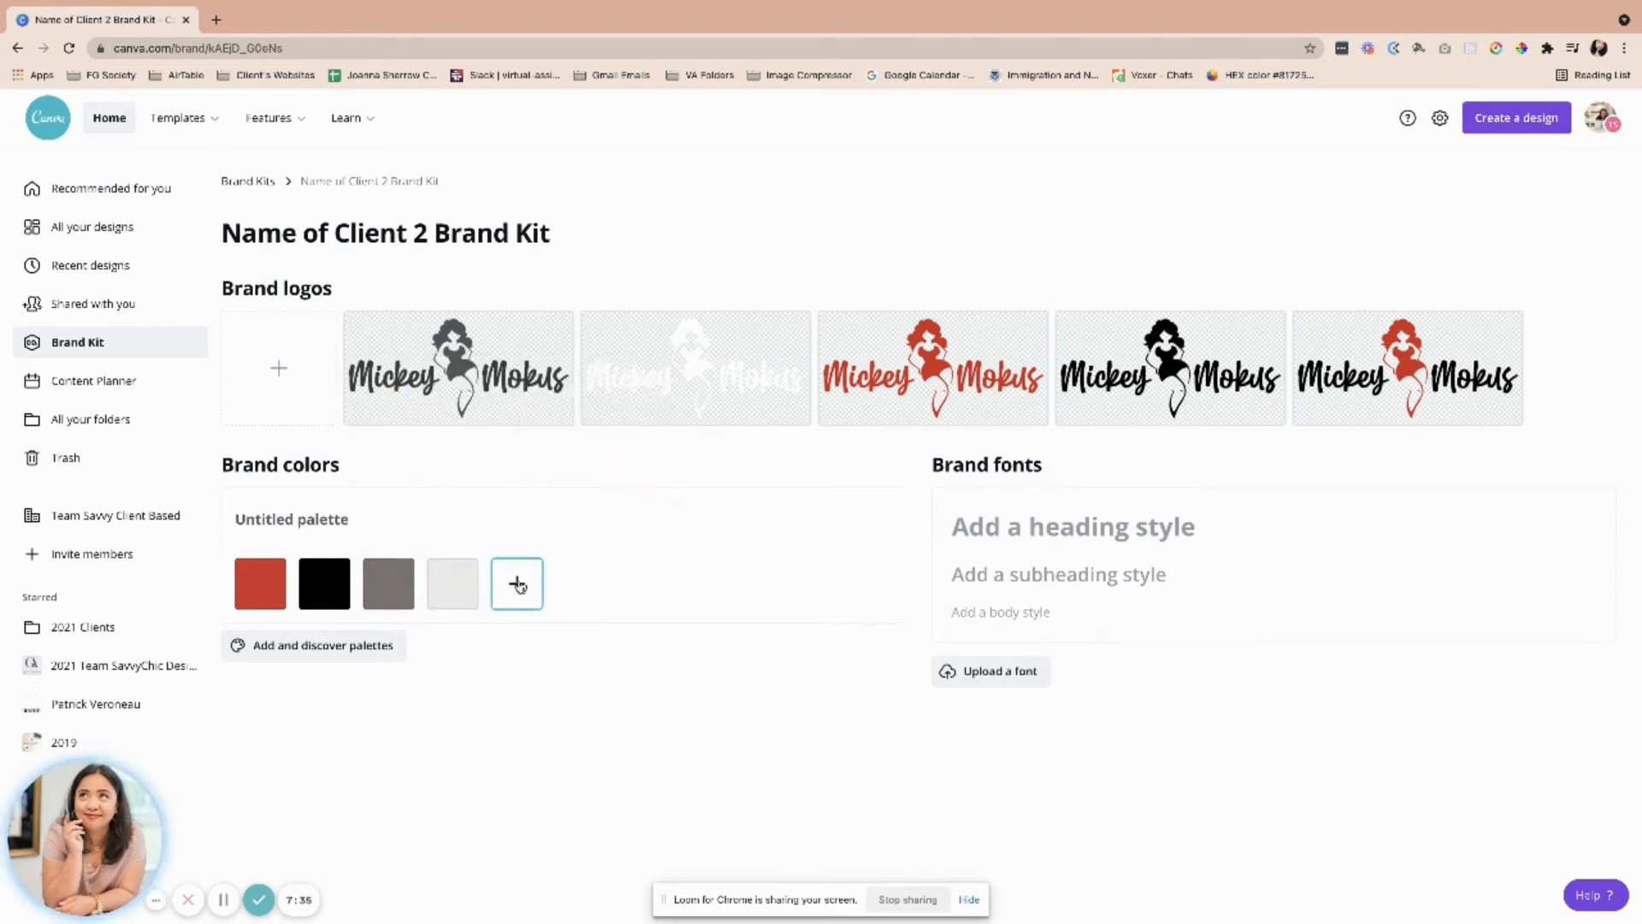
{"action": "left_click", "coordinate": [624, 581]}
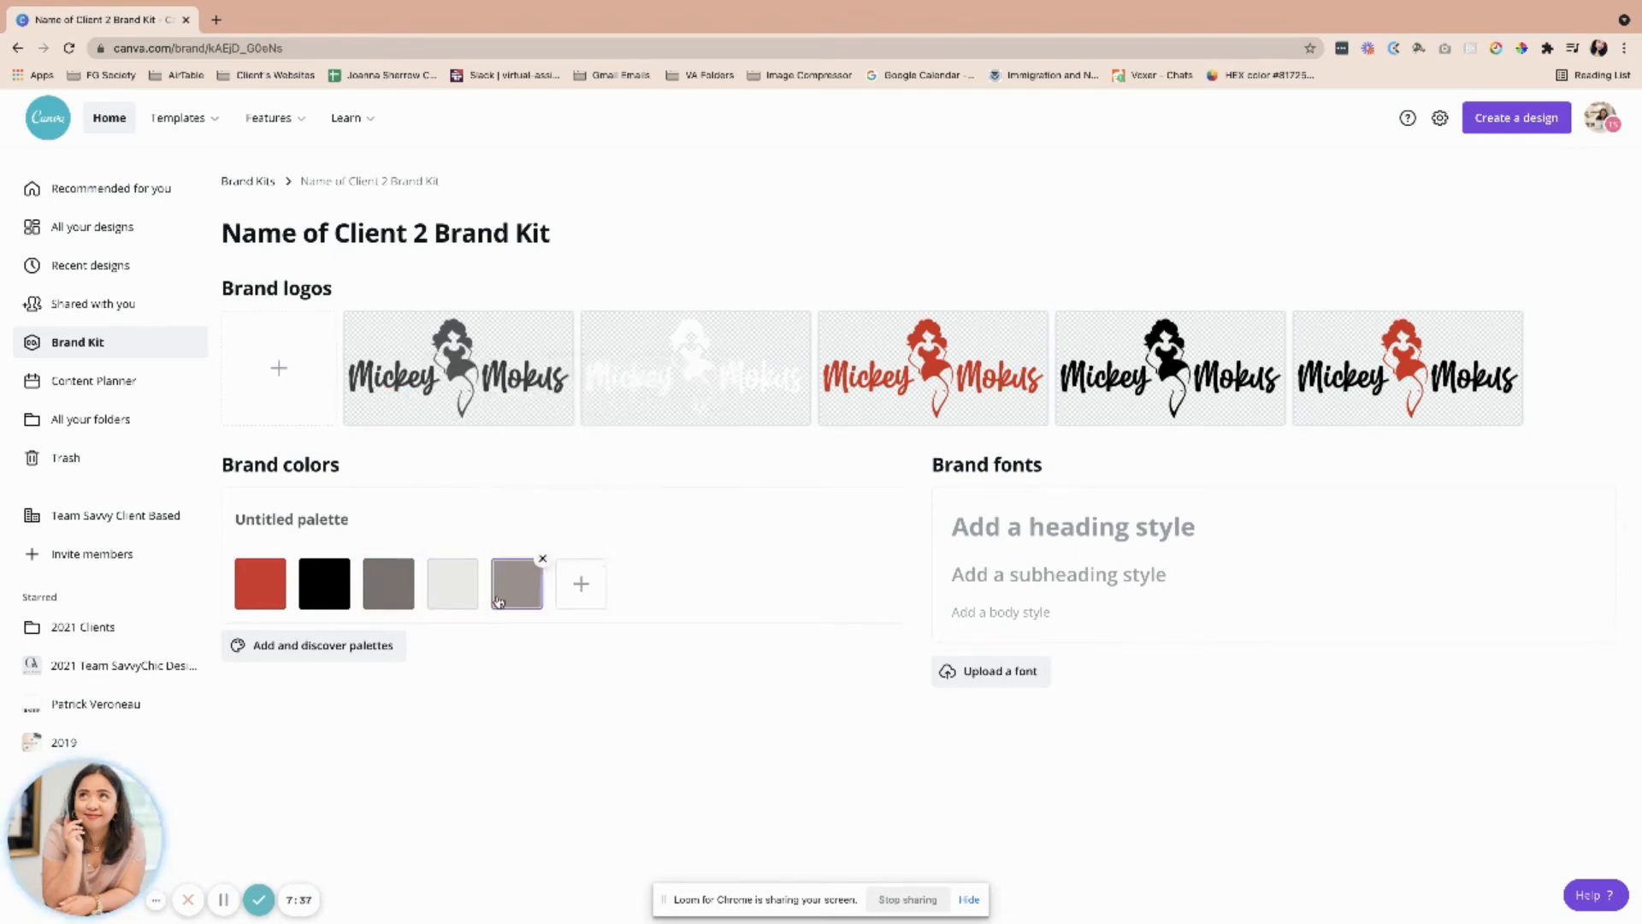
{"action": "left_click", "coordinate": [518, 583]}
{"action": "left_click", "coordinate": [638, 695]}
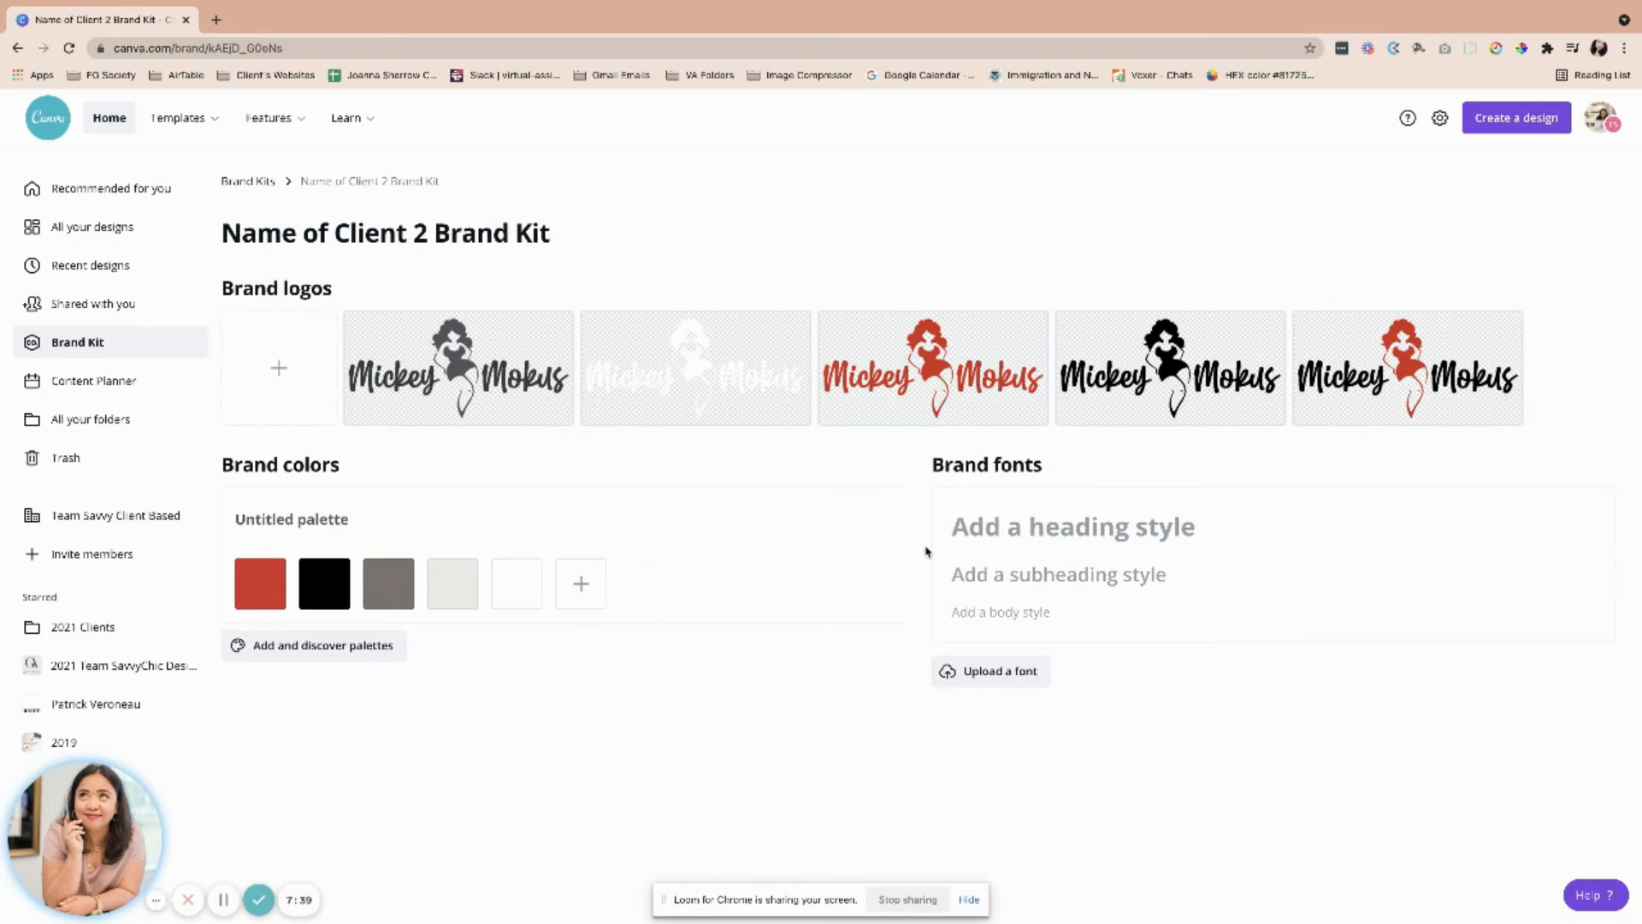
Set the heading style of the Client 2 brand fonts to Oswald.
{"action": "left_click", "coordinate": [1032, 542]}
{"action": "left_click", "coordinate": [1036, 471]}
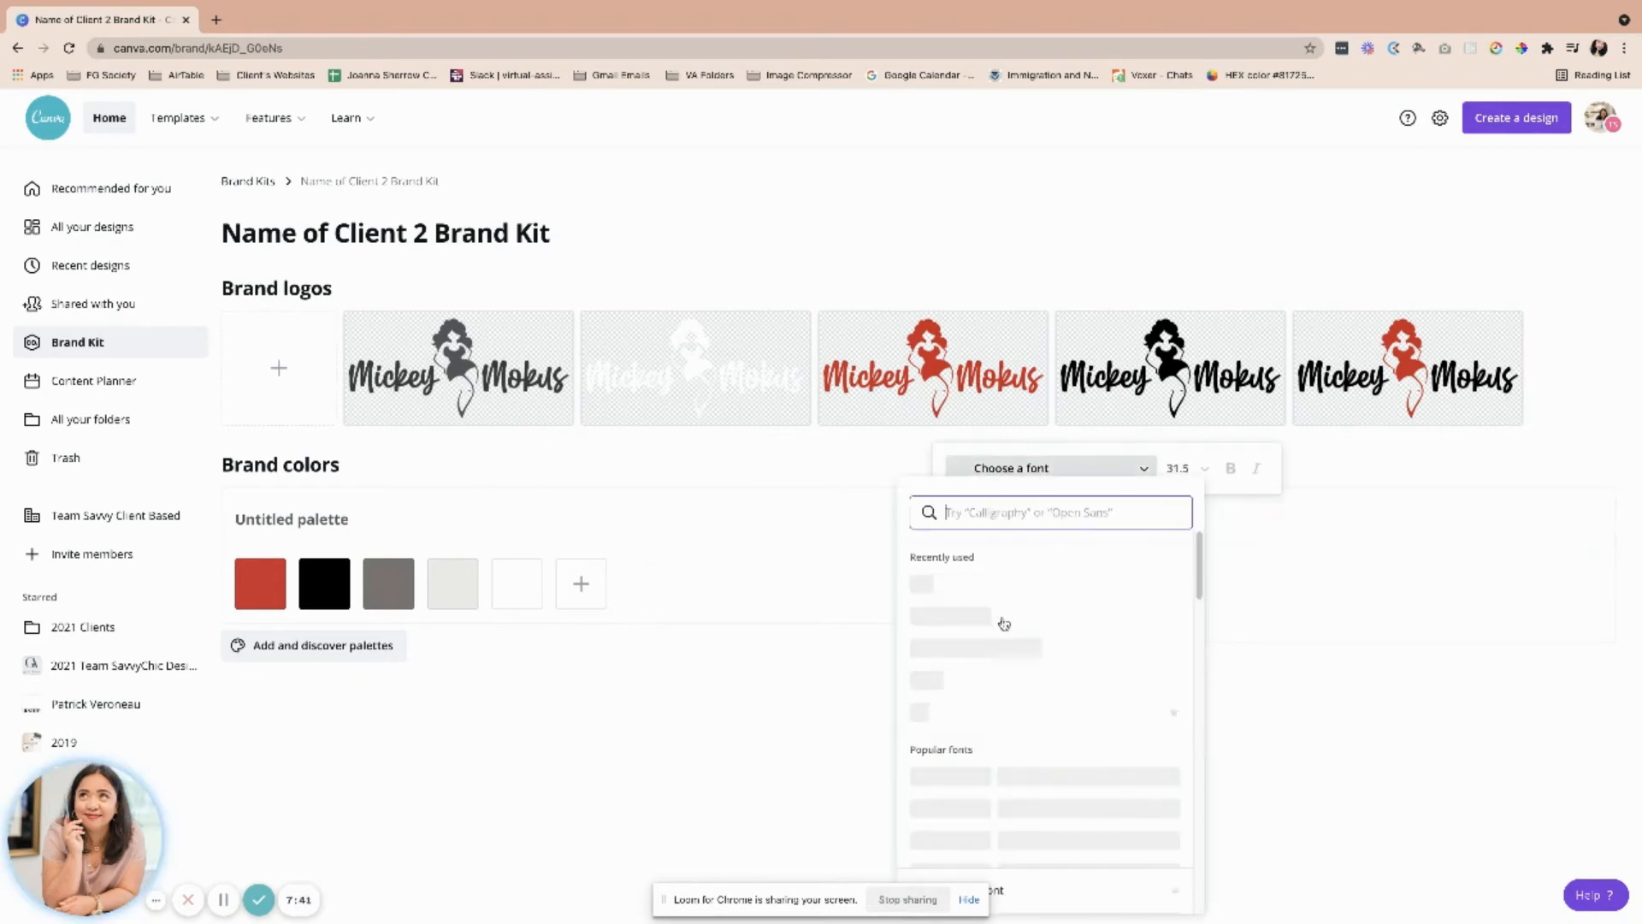
{"action": "left_click", "coordinate": [970, 572]}
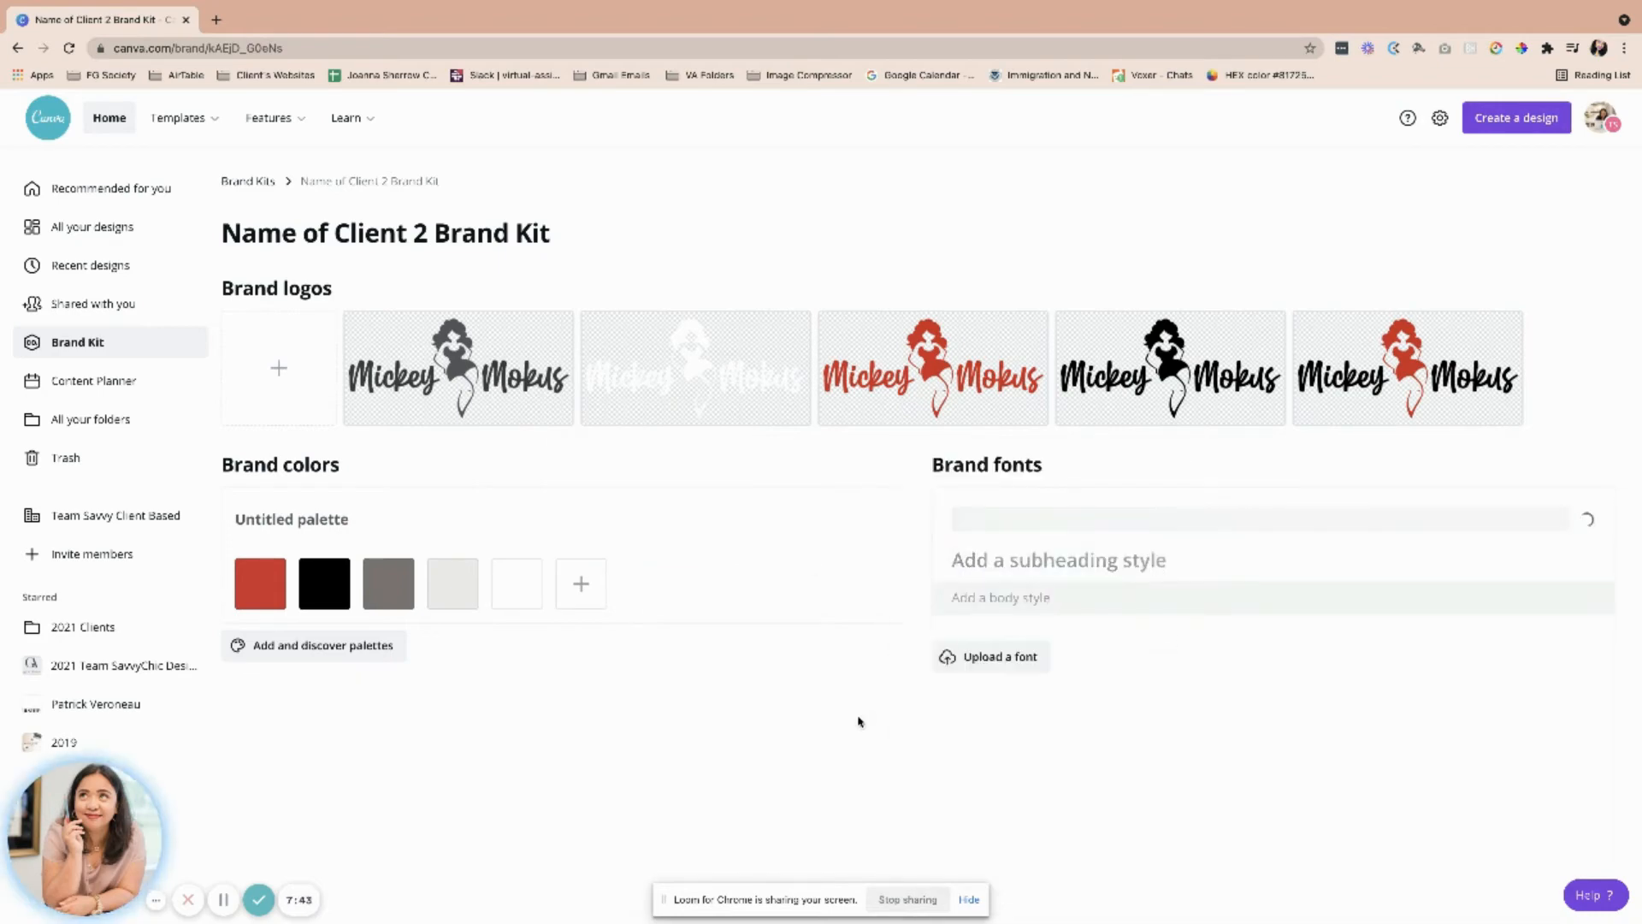
Set the subheading style of the Client 2 brand fonts to Benedict.
{"action": "left_click", "coordinate": [983, 576]}
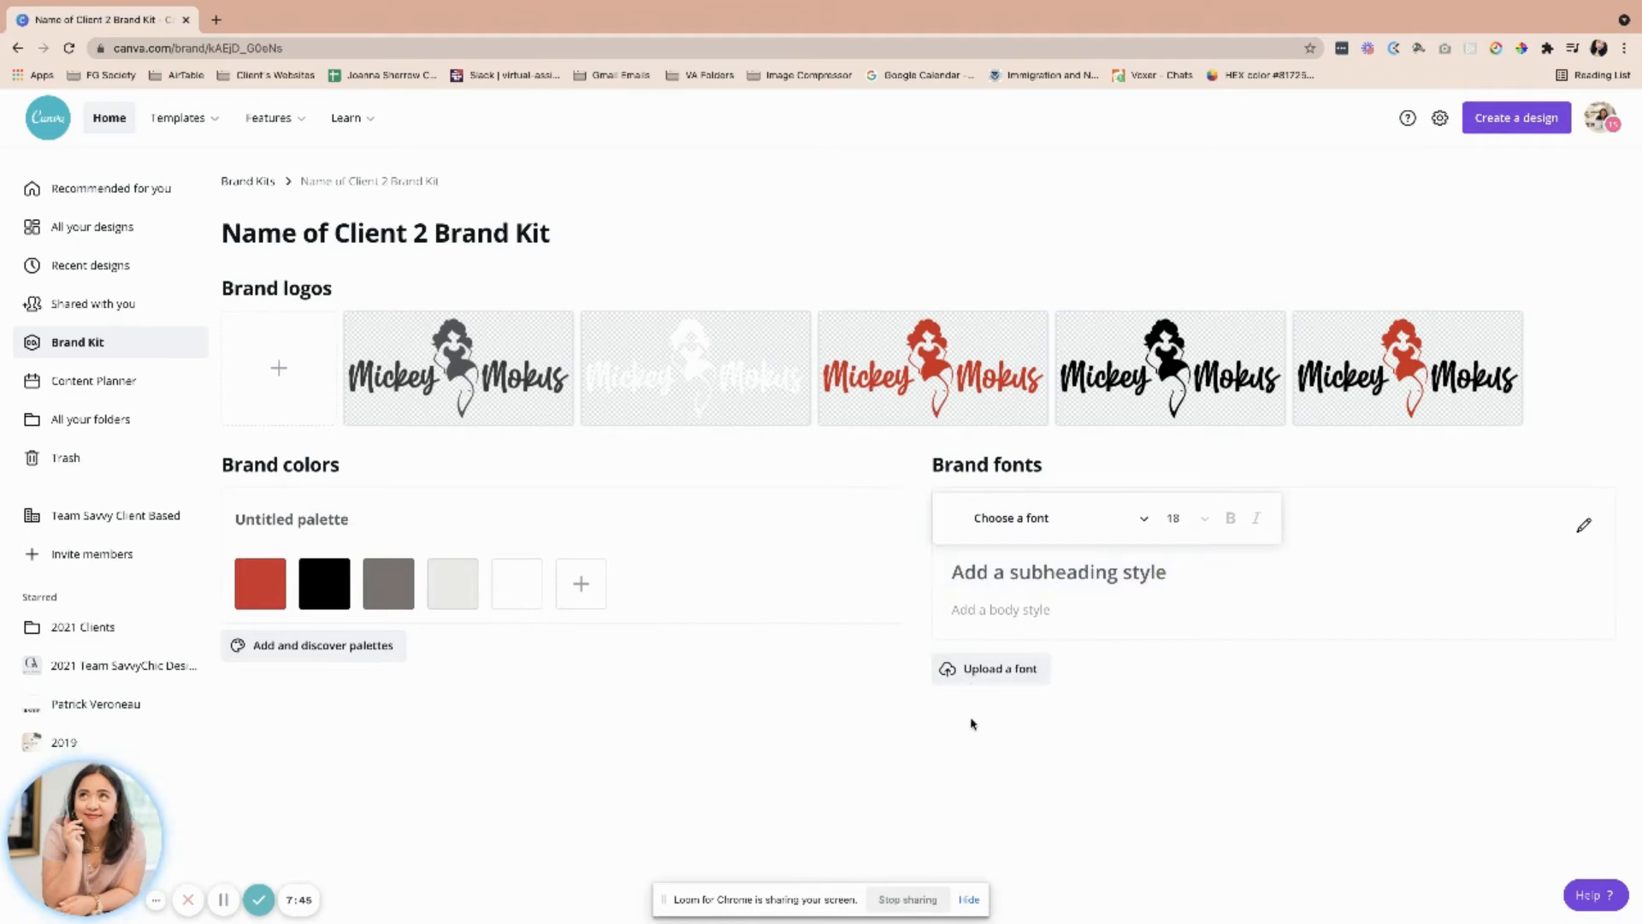
{"action": "left_click", "coordinate": [983, 591]}
{"action": "left_click", "coordinate": [1041, 574]}
{"action": "left_click", "coordinate": [1037, 526]}
{"action": "scroll", "coordinate": [1045, 734], "scroll_direction": "down", "scroll_amount": 10}
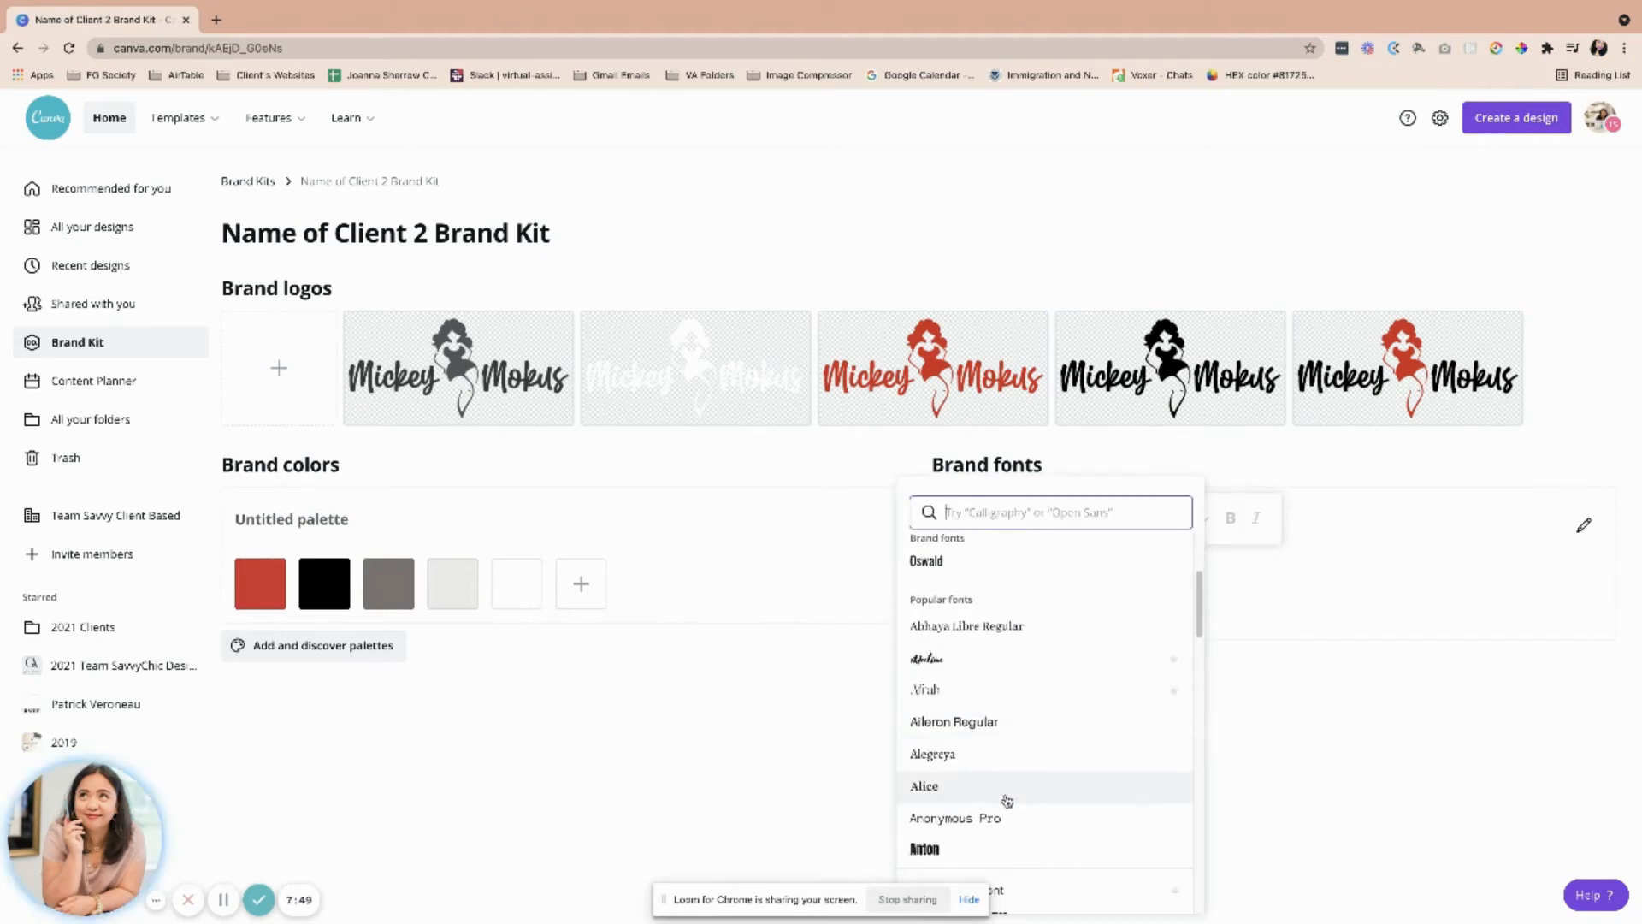
{"action": "left_click", "coordinate": [1007, 799]}
Set the body style of the Client 2 brand fonts to Bebas Neue.
{"action": "left_click", "coordinate": [1004, 611]}
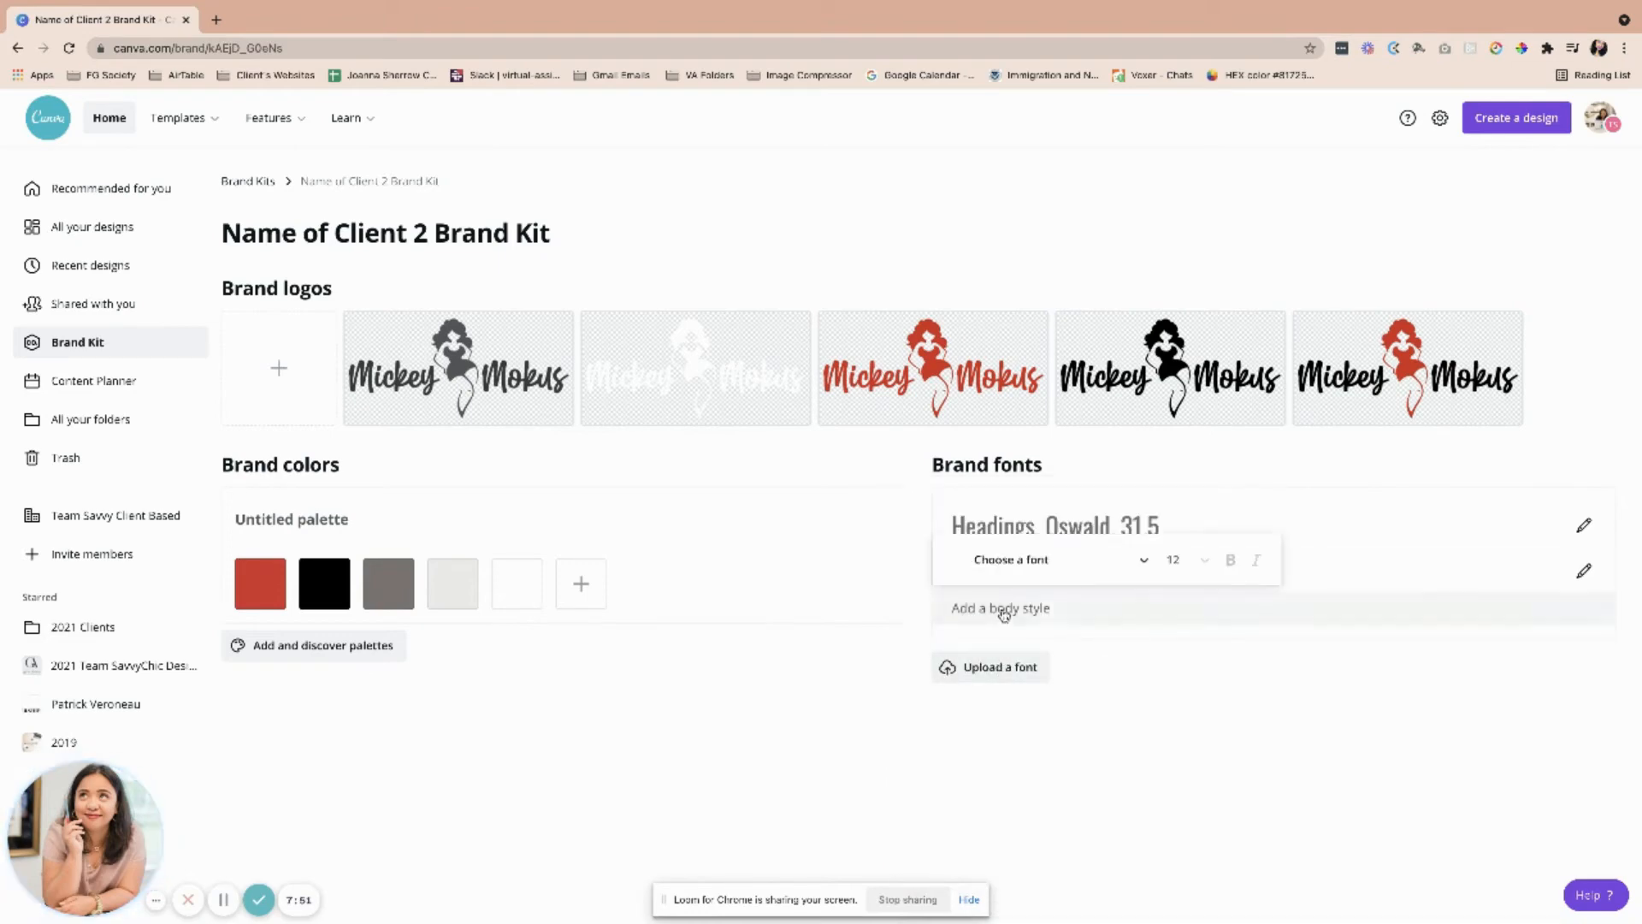
{"action": "left_click", "coordinate": [1052, 559]}
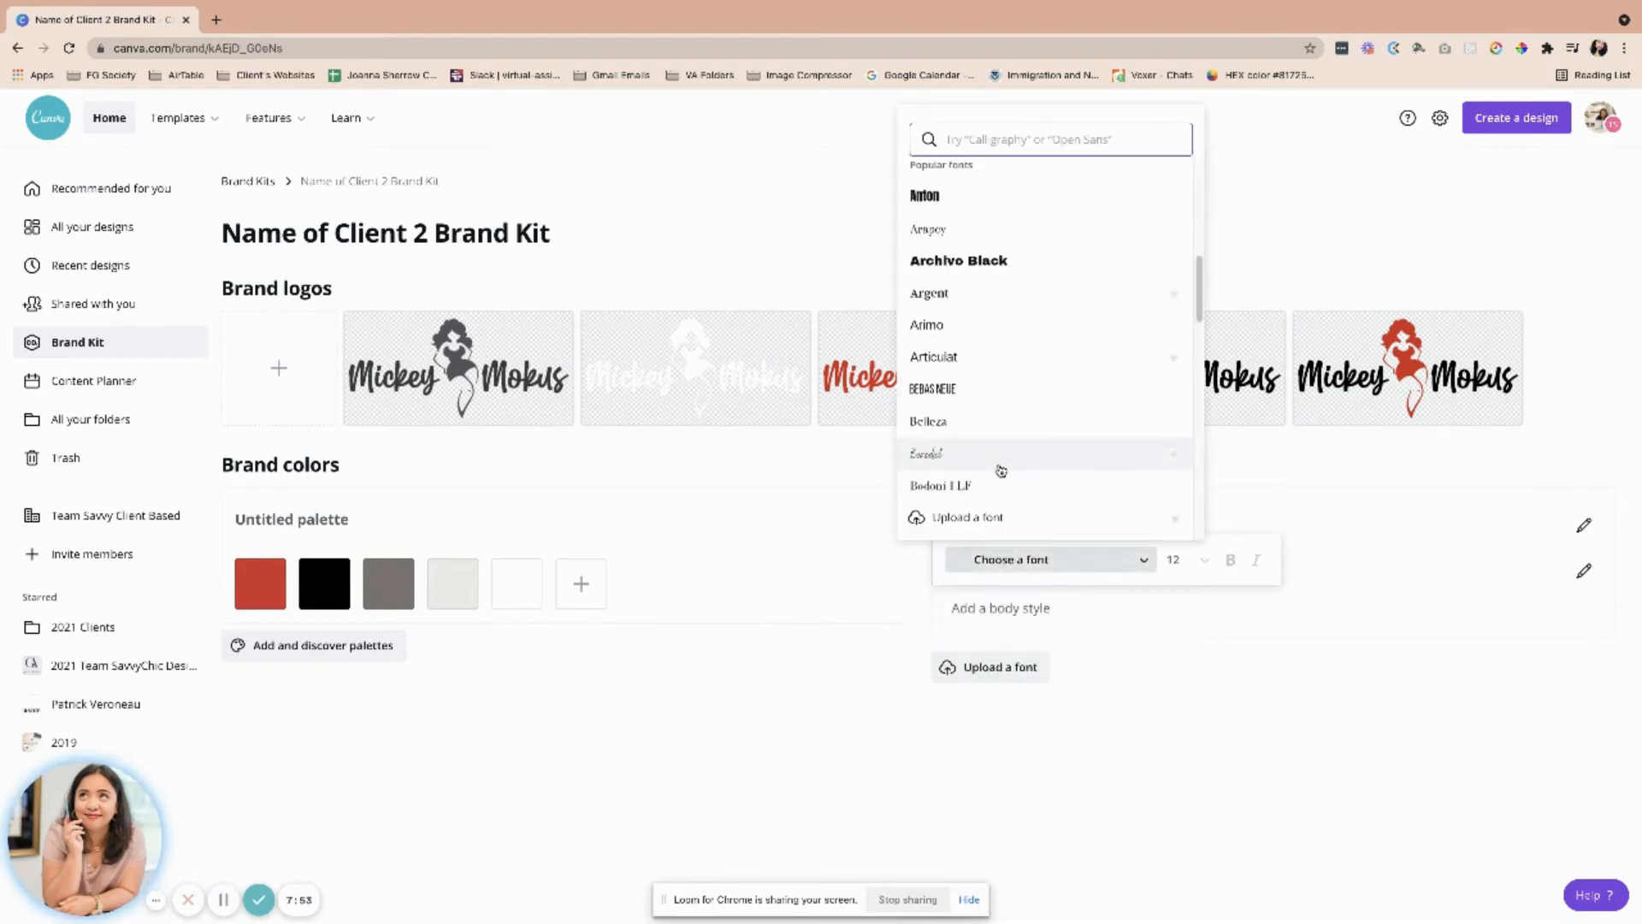
{"action": "left_click", "coordinate": [975, 395]}
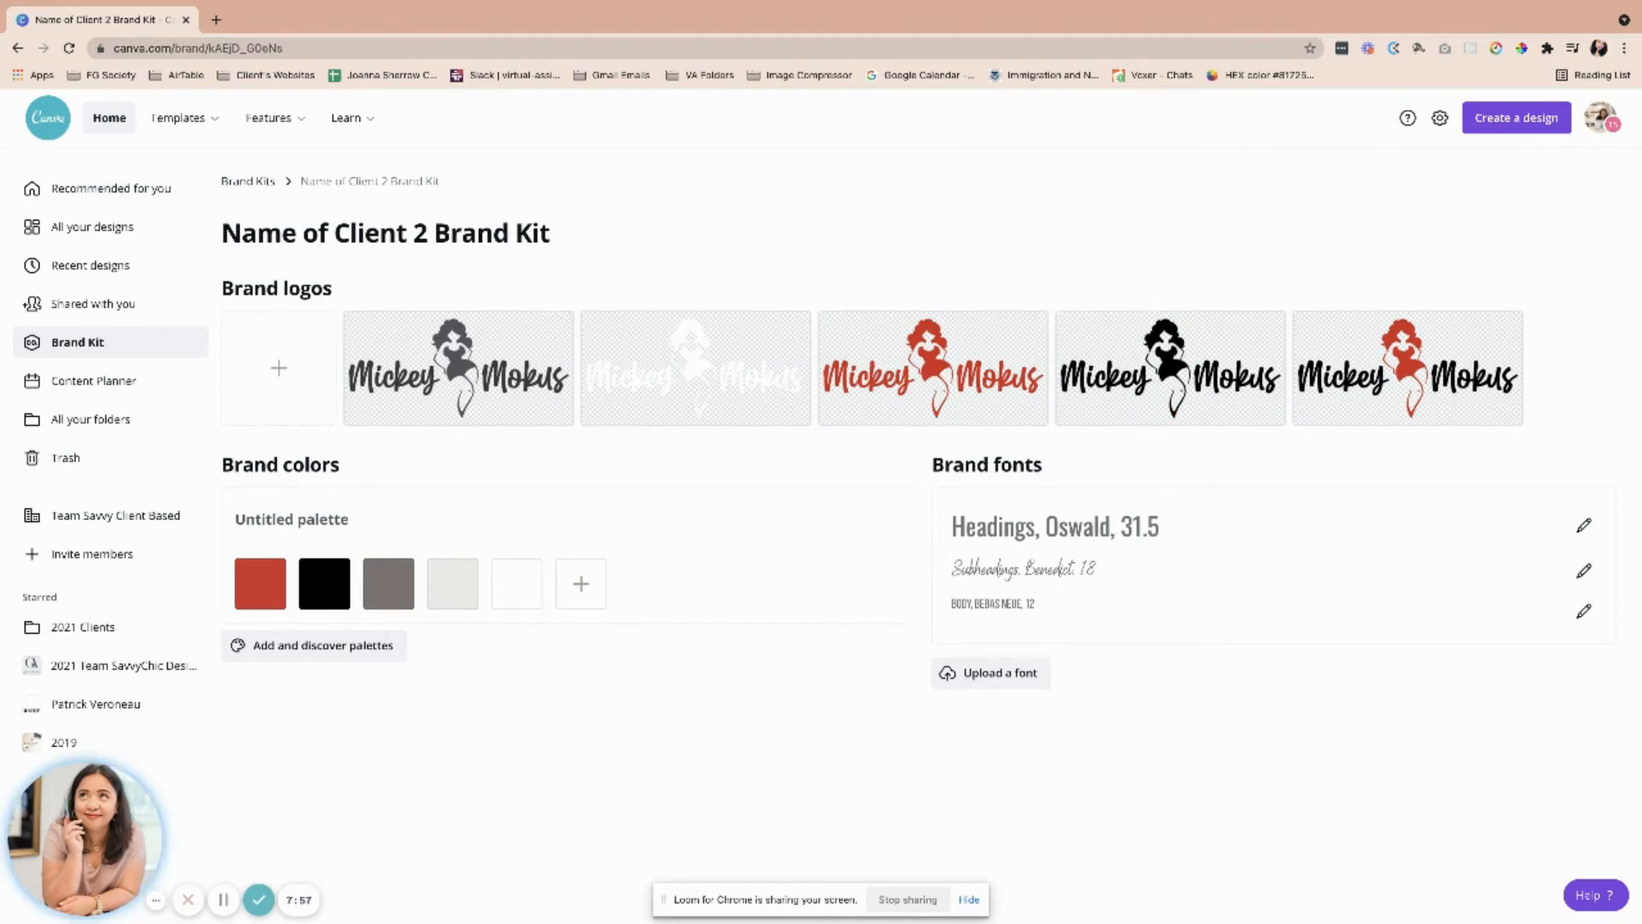
Leave the Client 2 kit, go to all designs and search Canva for "instagram" templates.
{"action": "left_click", "coordinate": [251, 190]}
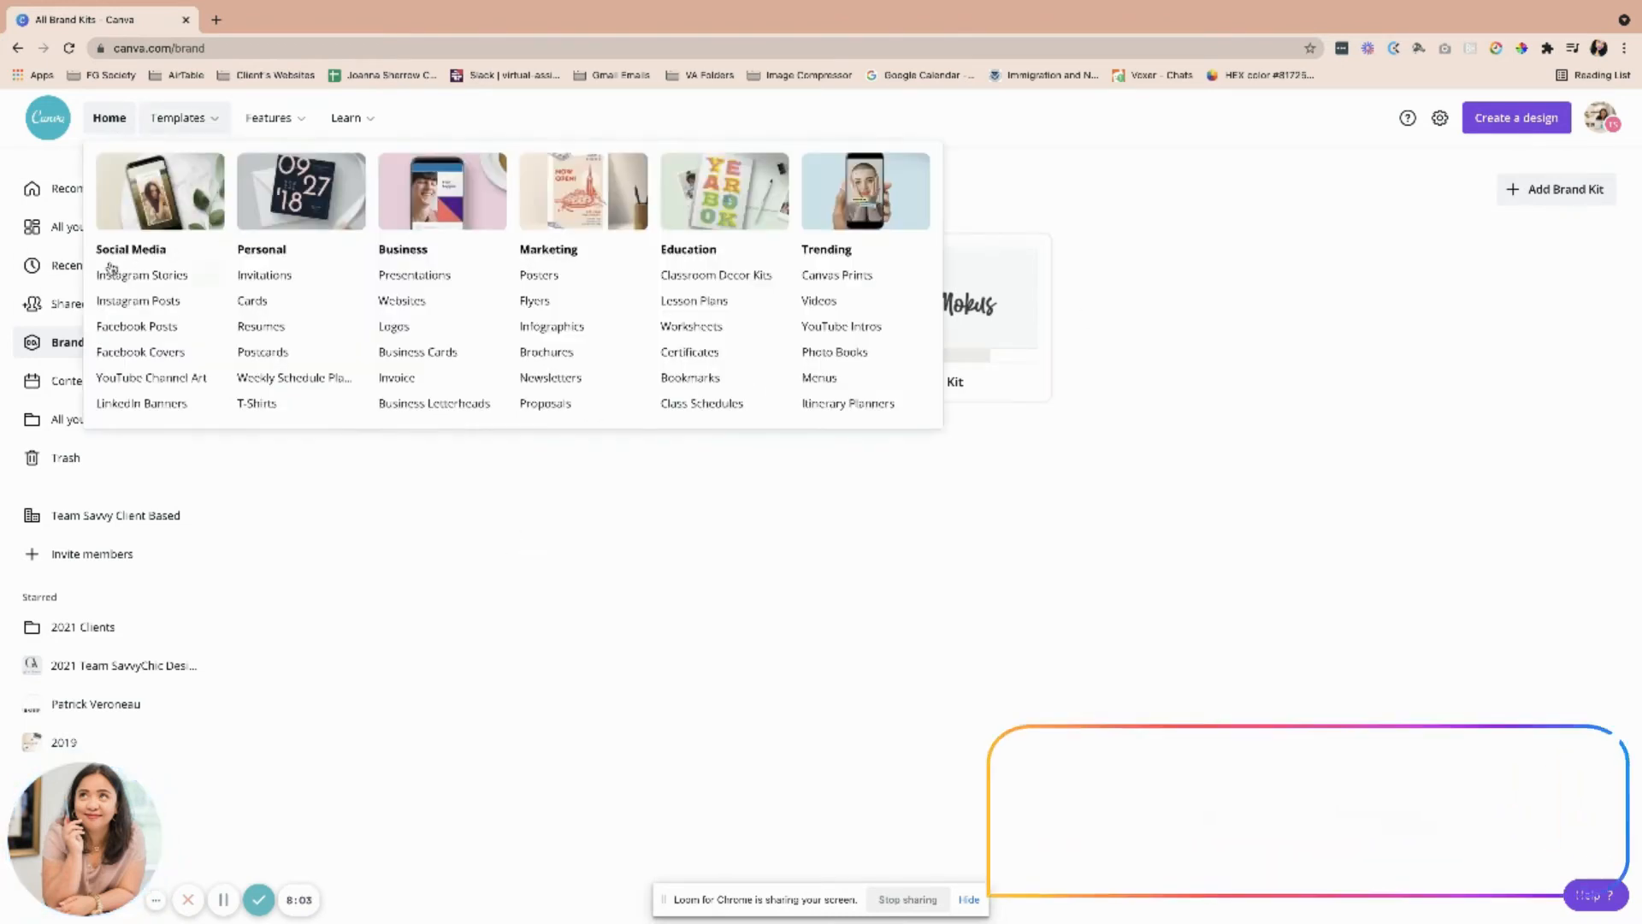
{"action": "left_click", "coordinate": [99, 240]}
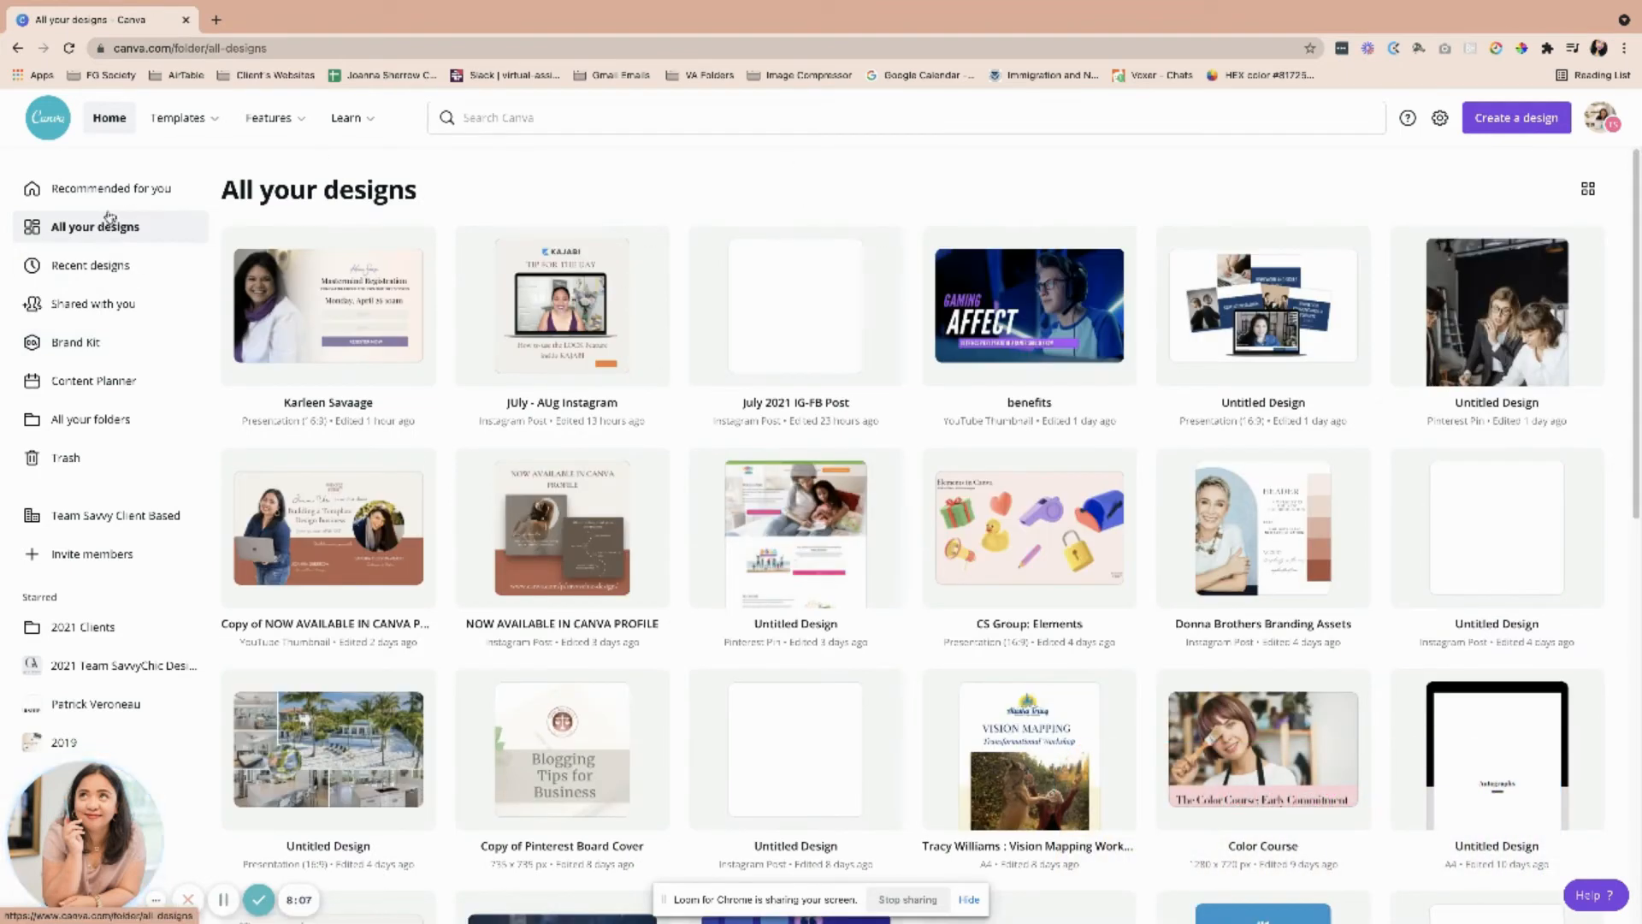
{"action": "left_click", "coordinate": [493, 119]}
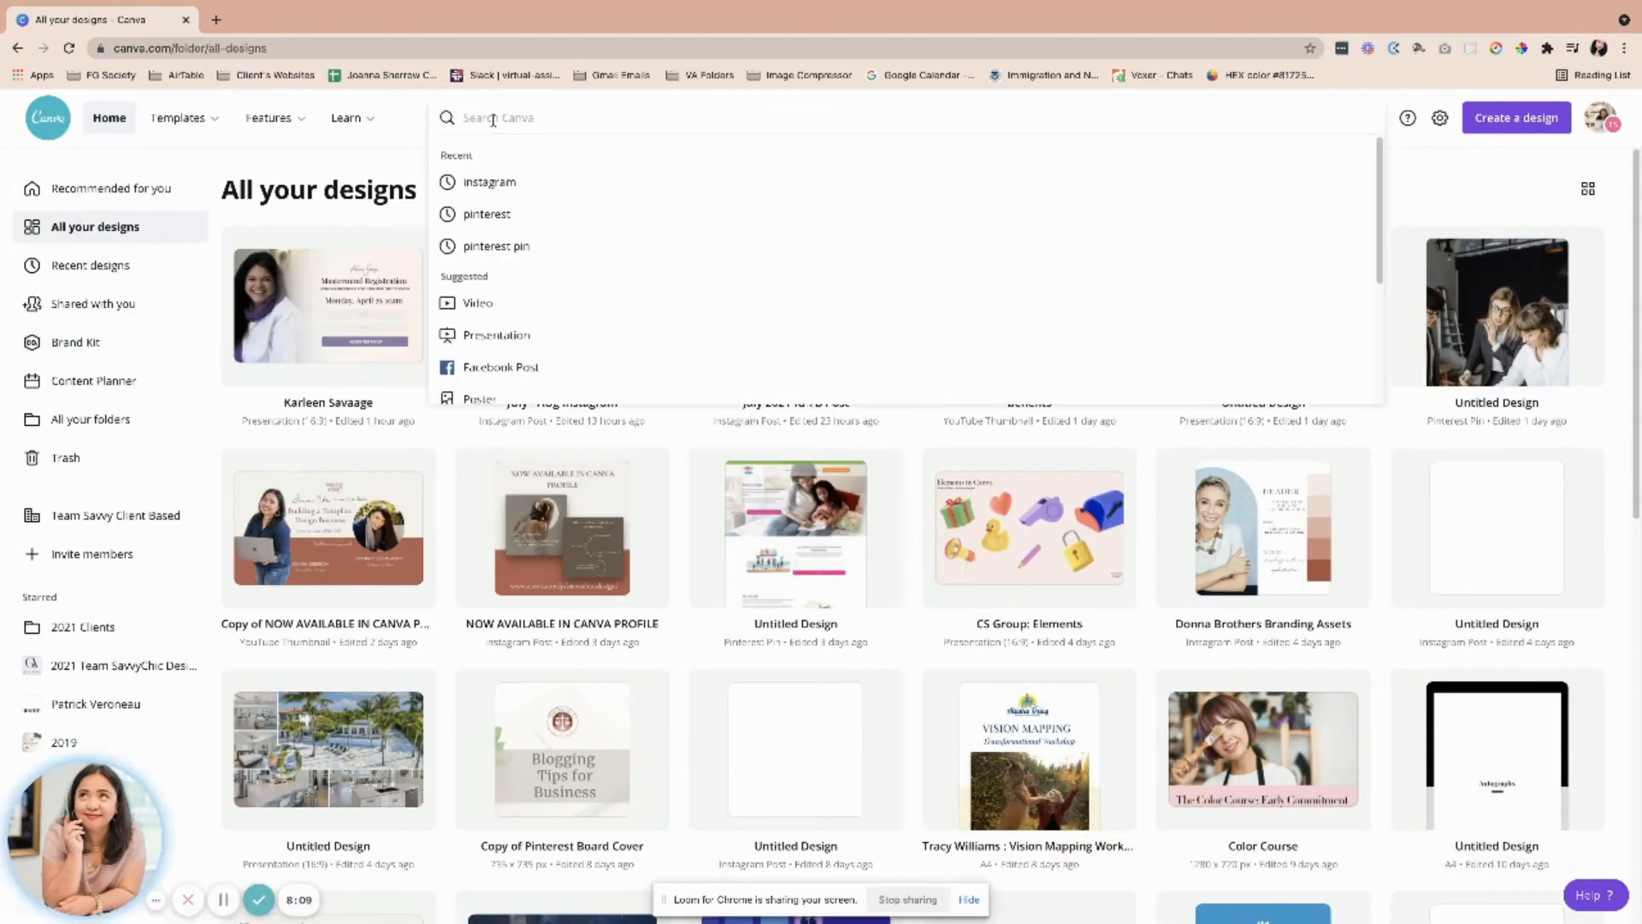
{"action": "left_click", "coordinate": [484, 189]}
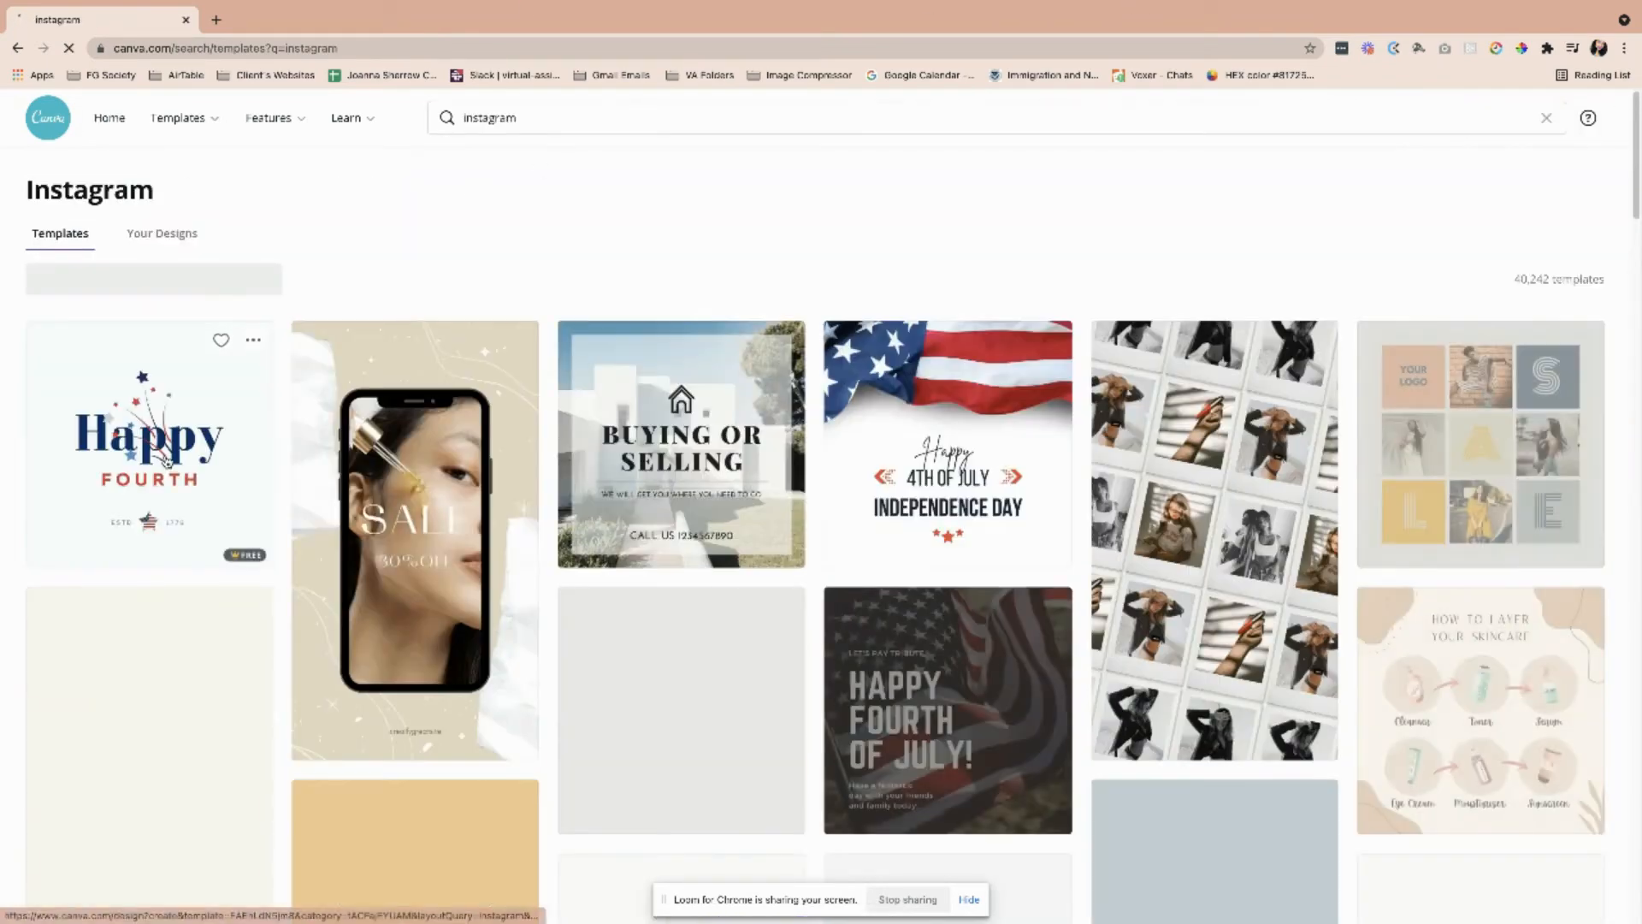
{"action": "scroll", "coordinate": [554, 286], "scroll_direction": "down", "scroll_amount": 2}
{"action": "scroll", "coordinate": [543, 280], "scroll_direction": "up", "scroll_amount": 2}
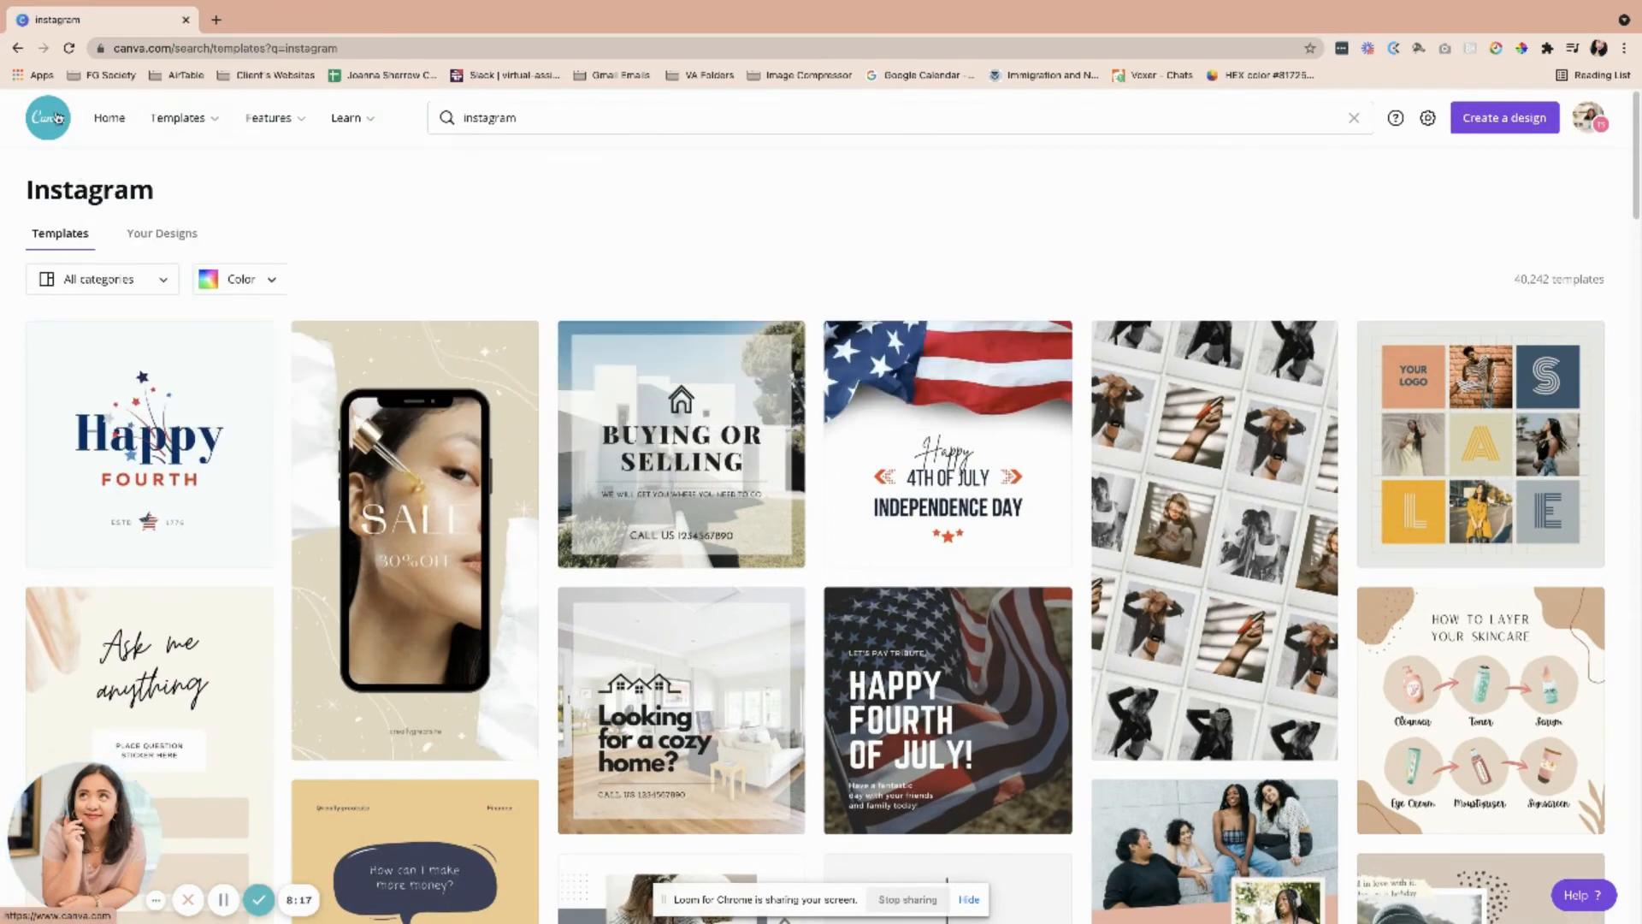
Return to the home page and create a blank Instagram Post design.
{"action": "left_click", "coordinate": [58, 118]}
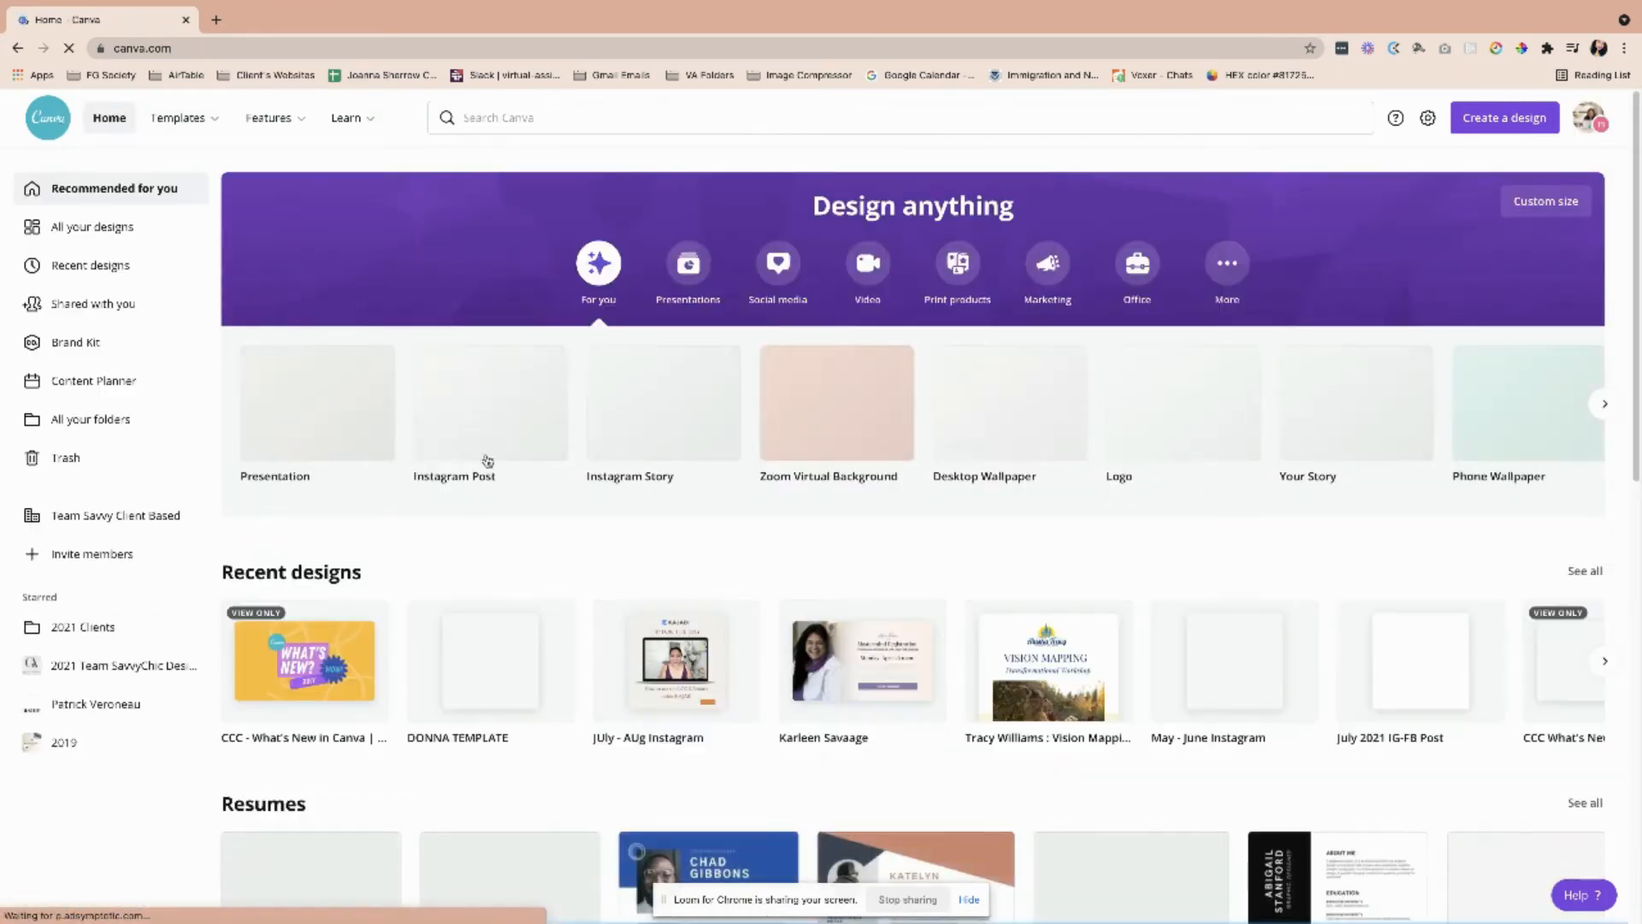
{"action": "left_click", "coordinate": [492, 429]}
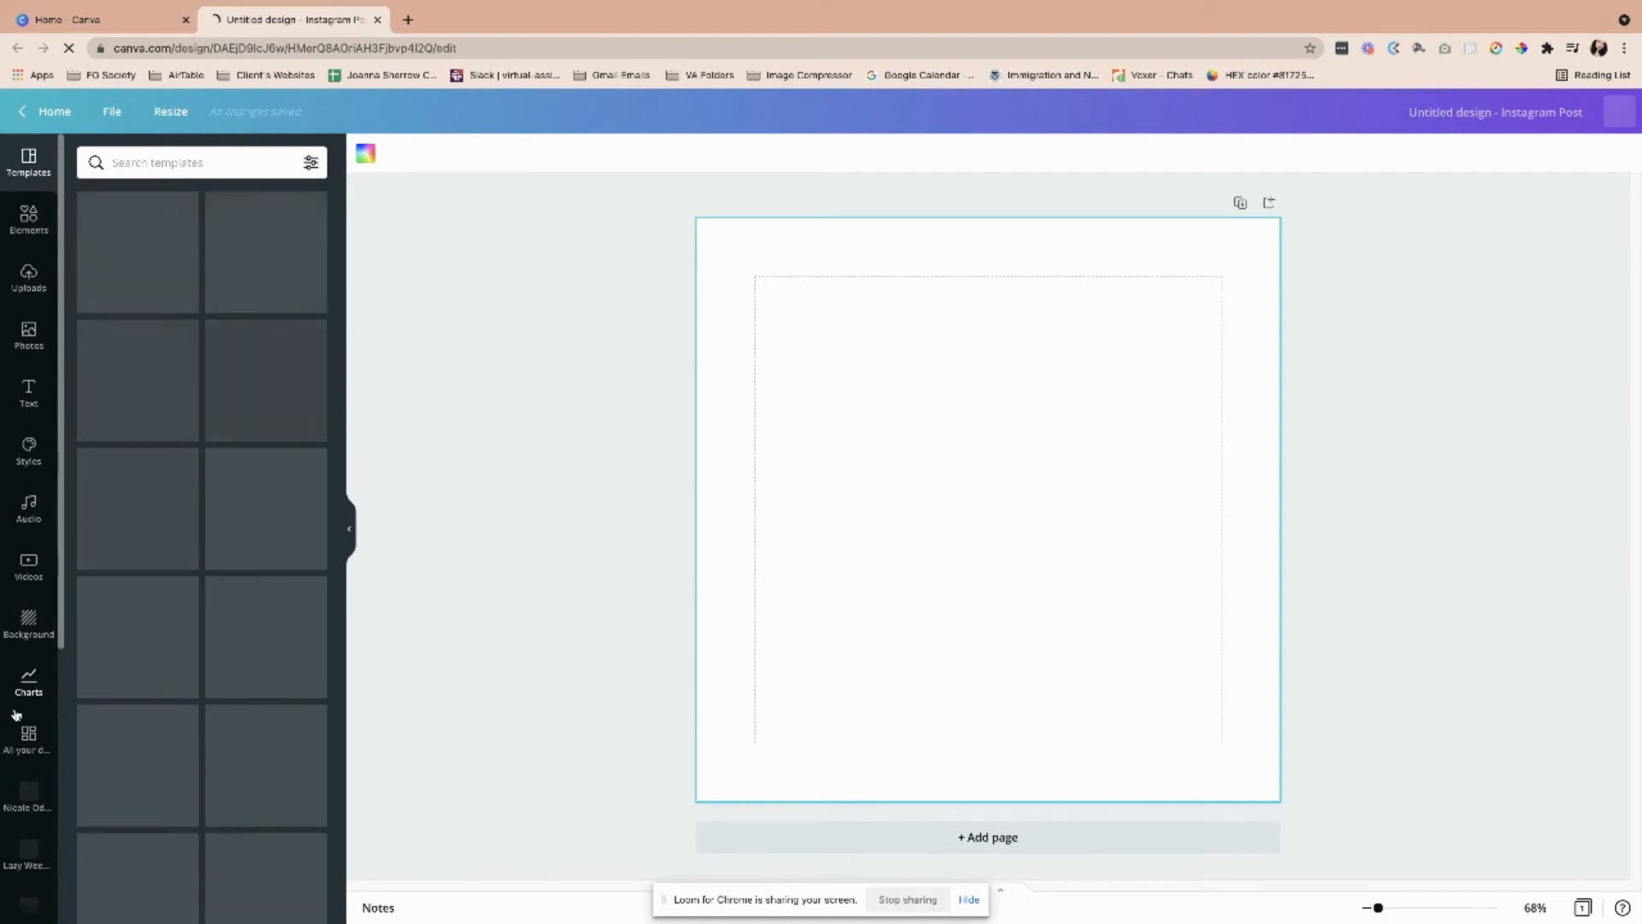
Show the brand logos in the design editor and look through those of the Client 1 kit.
{"action": "scroll", "coordinate": [30, 685], "scroll_direction": "down", "scroll_amount": 3}
{"action": "left_click_drag", "start_coordinate": [77, 819], "coordinate": [1417, 785]}
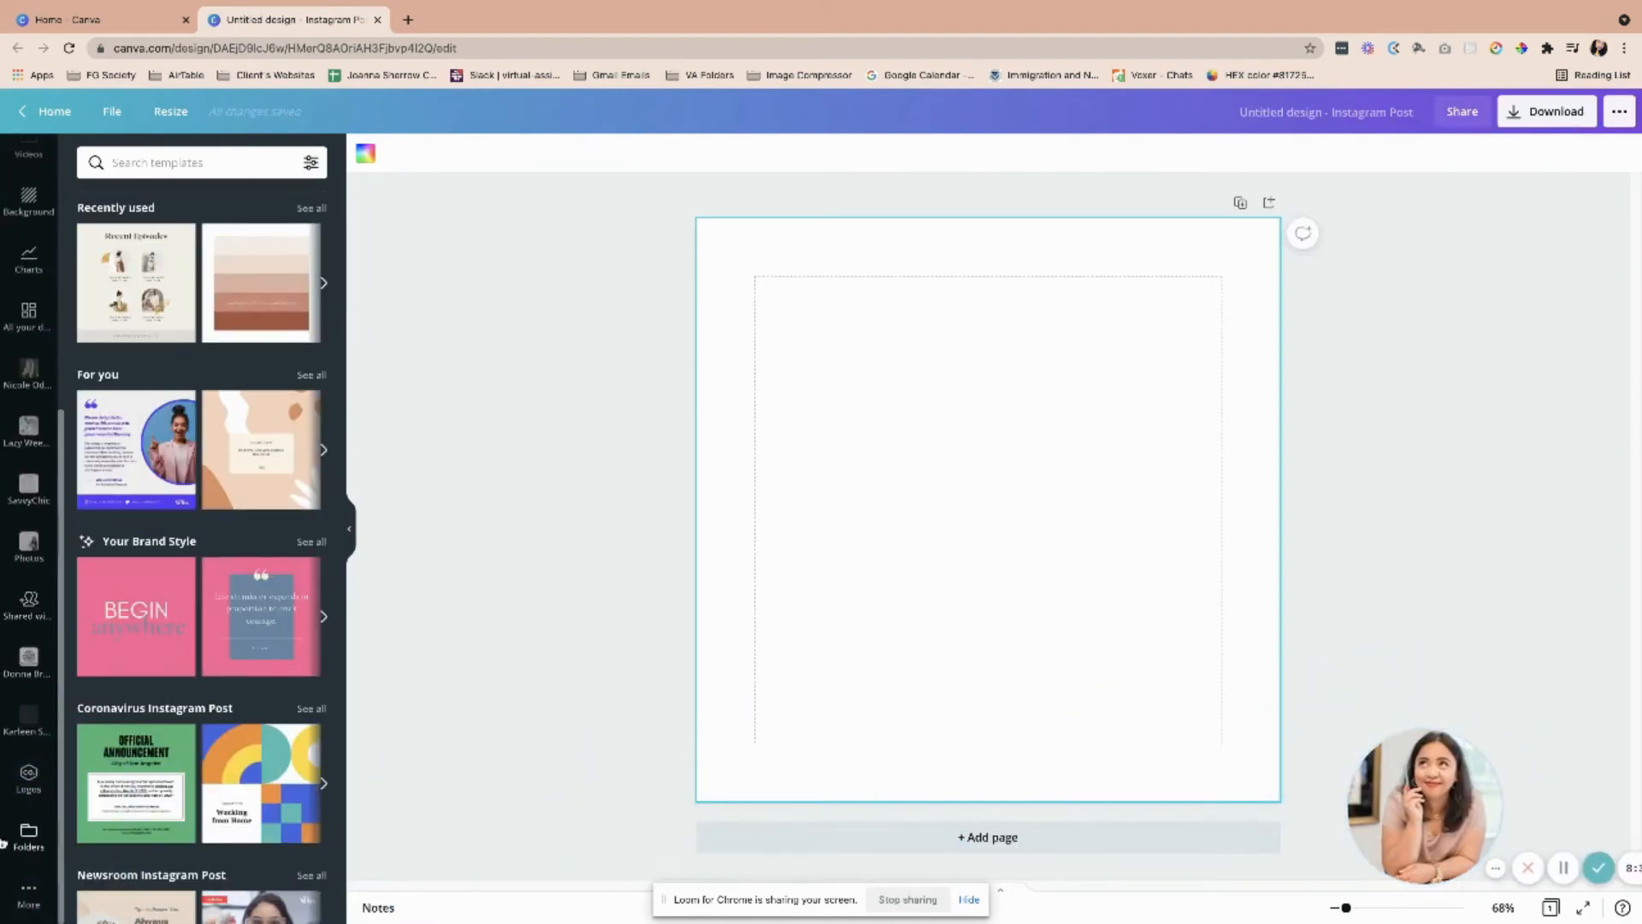
{"action": "left_click", "coordinate": [30, 774]}
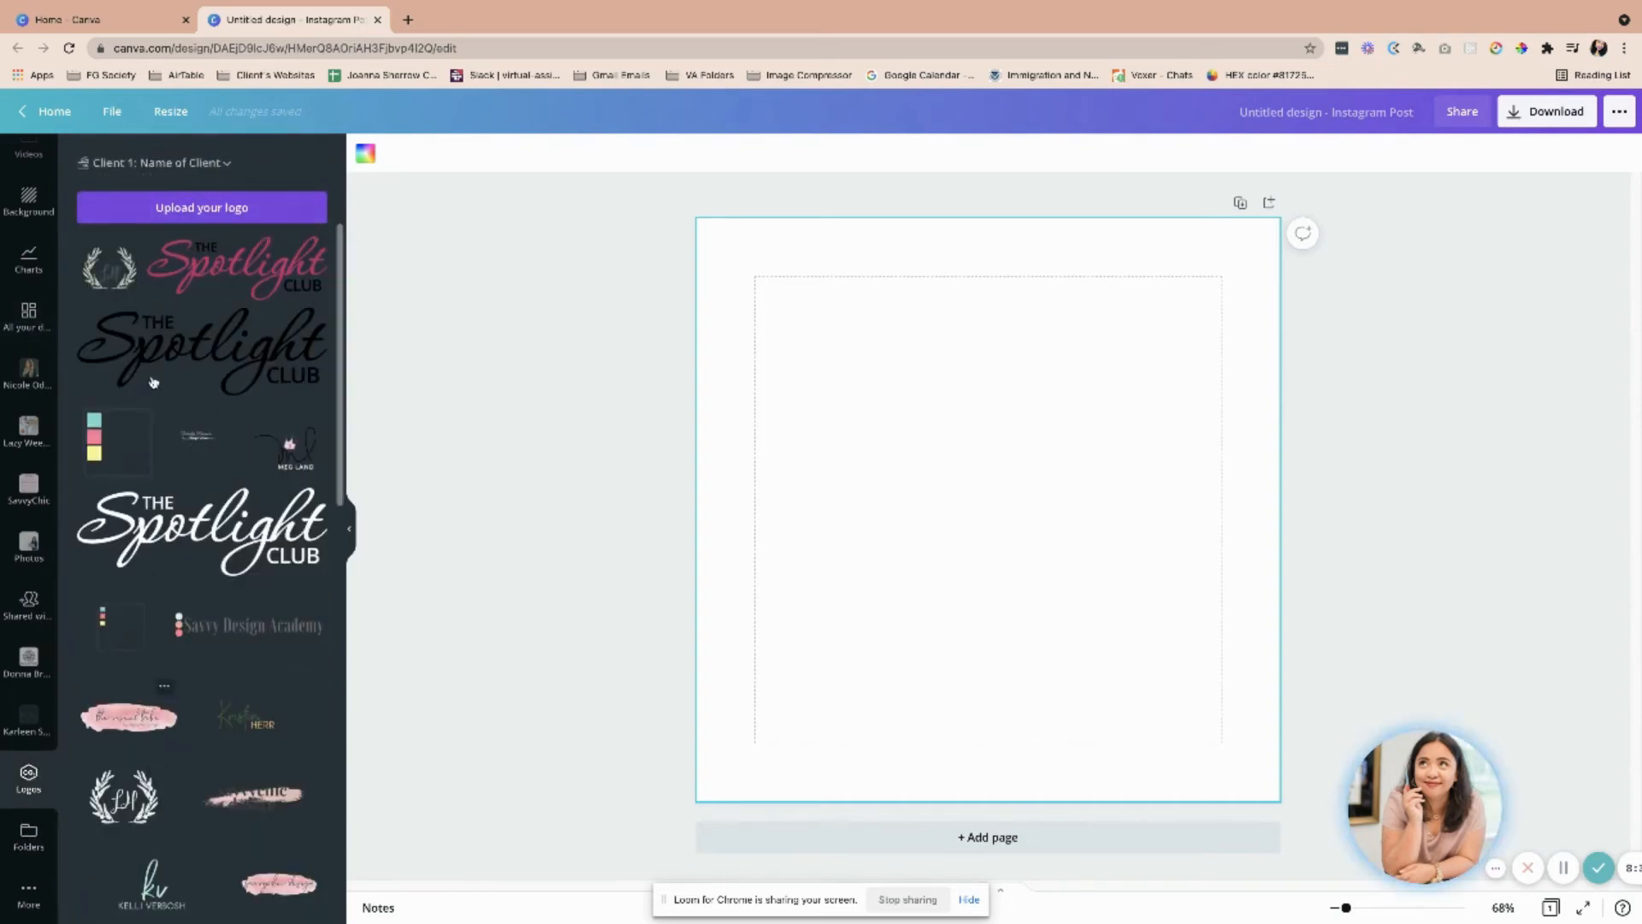
{"action": "scroll", "coordinate": [287, 673], "scroll_direction": "down", "scroll_amount": 5}
{"action": "scroll", "coordinate": [212, 608], "scroll_direction": "down", "scroll_amount": 15}
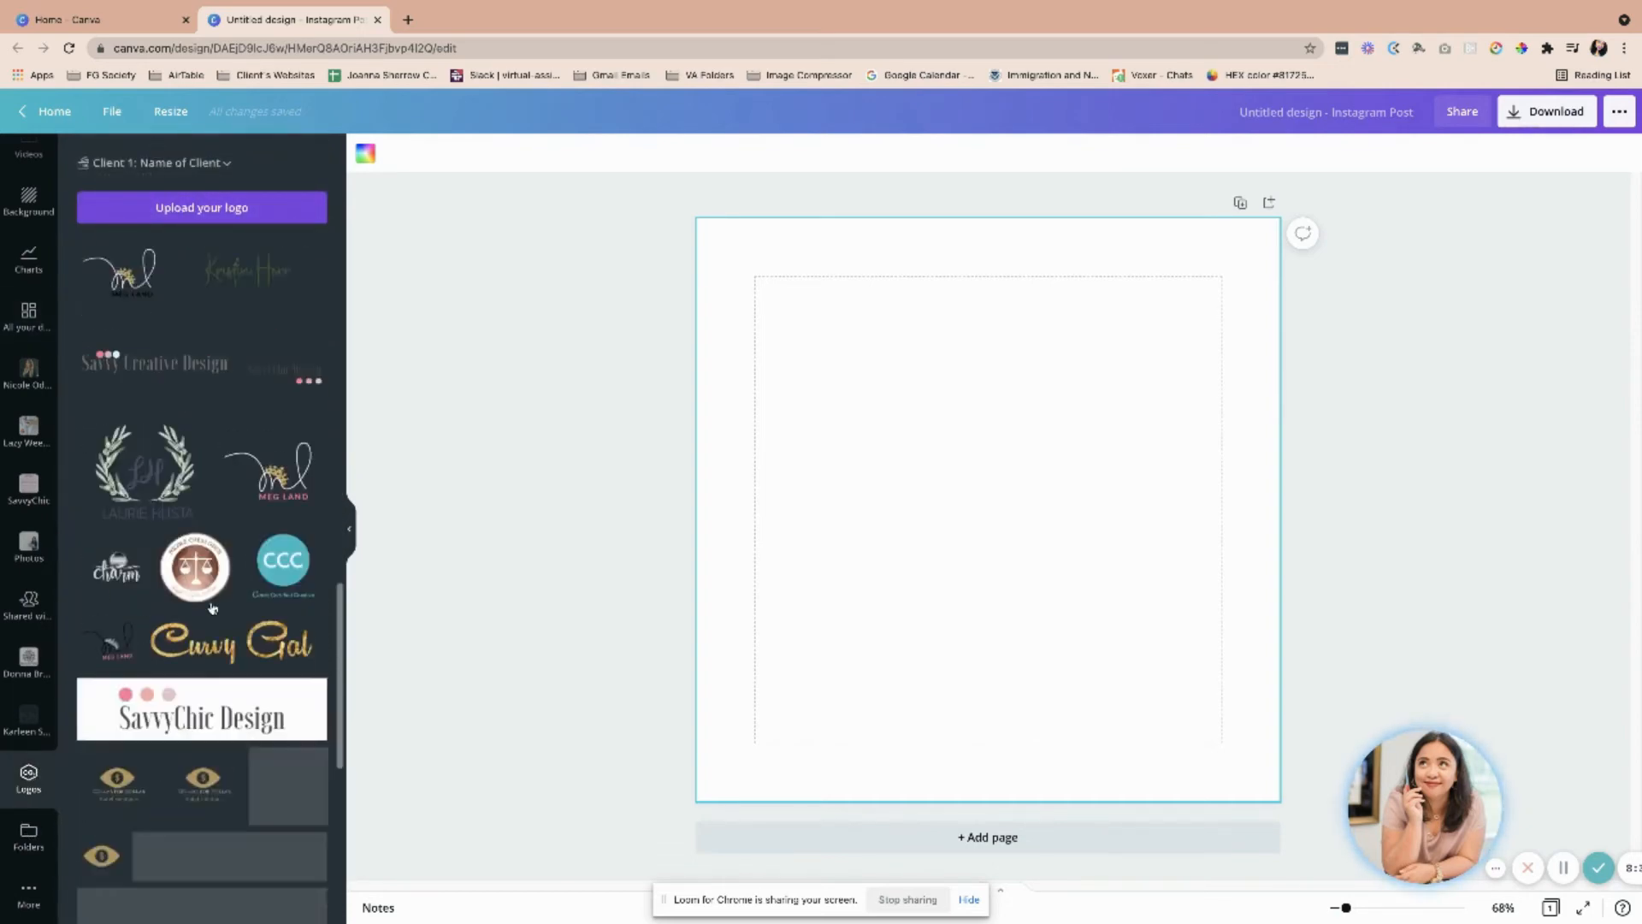
{"action": "scroll", "coordinate": [212, 608], "scroll_direction": "down", "scroll_amount": 10}
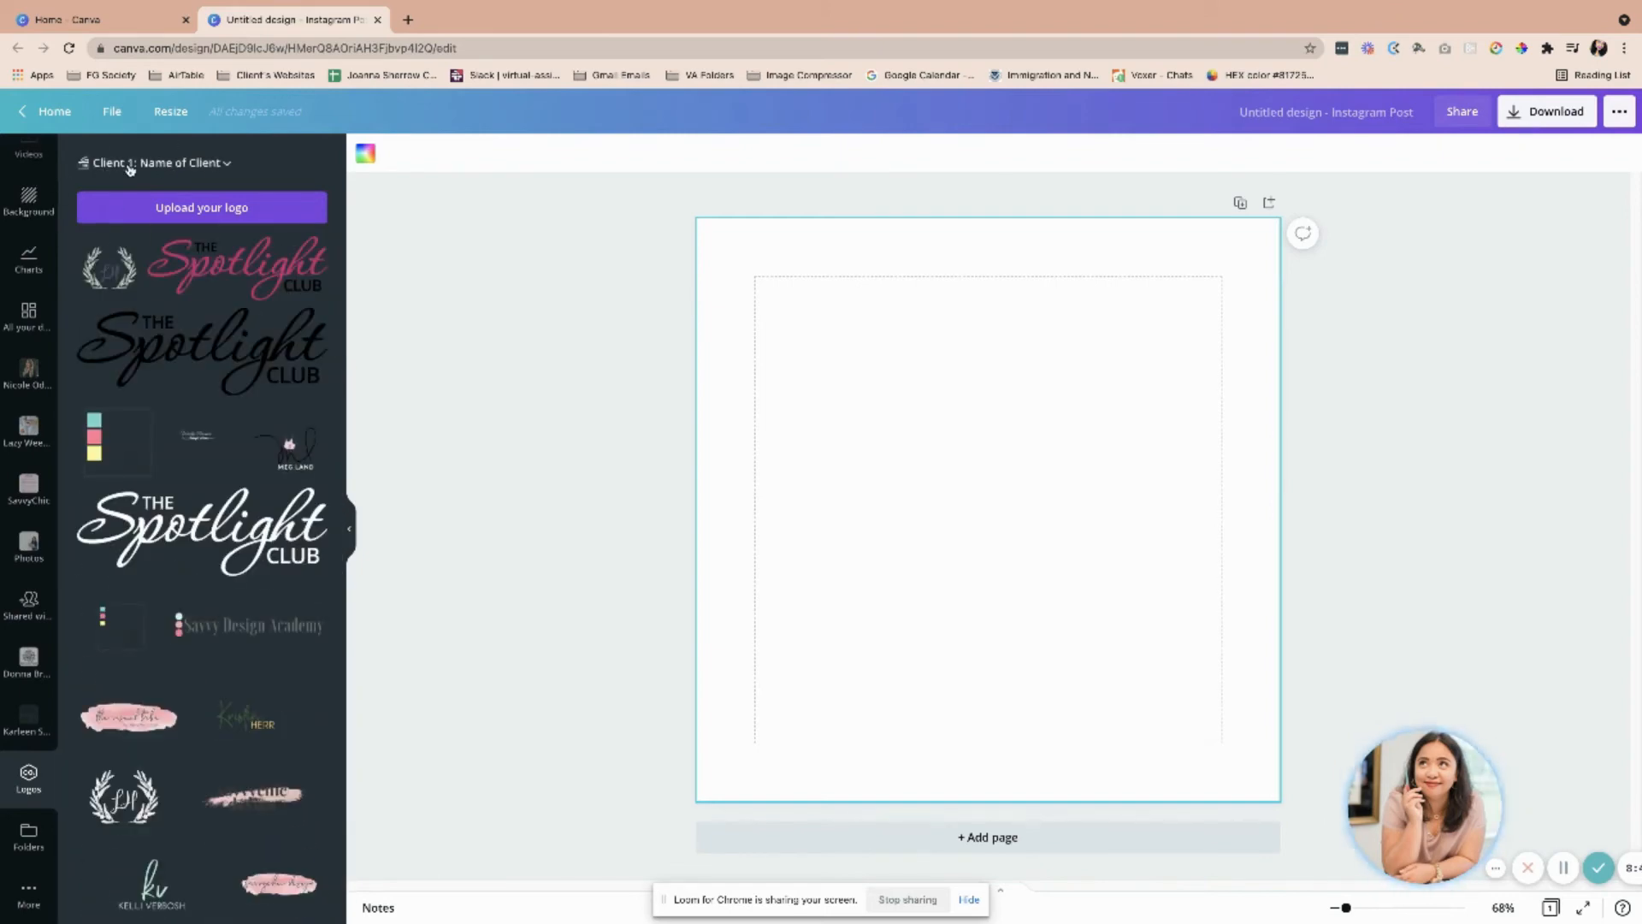
Switch the editor's logos to the Name of Client 1 Brand Kit and look through that kit's logos.
{"action": "left_click", "coordinate": [1621, 51]}
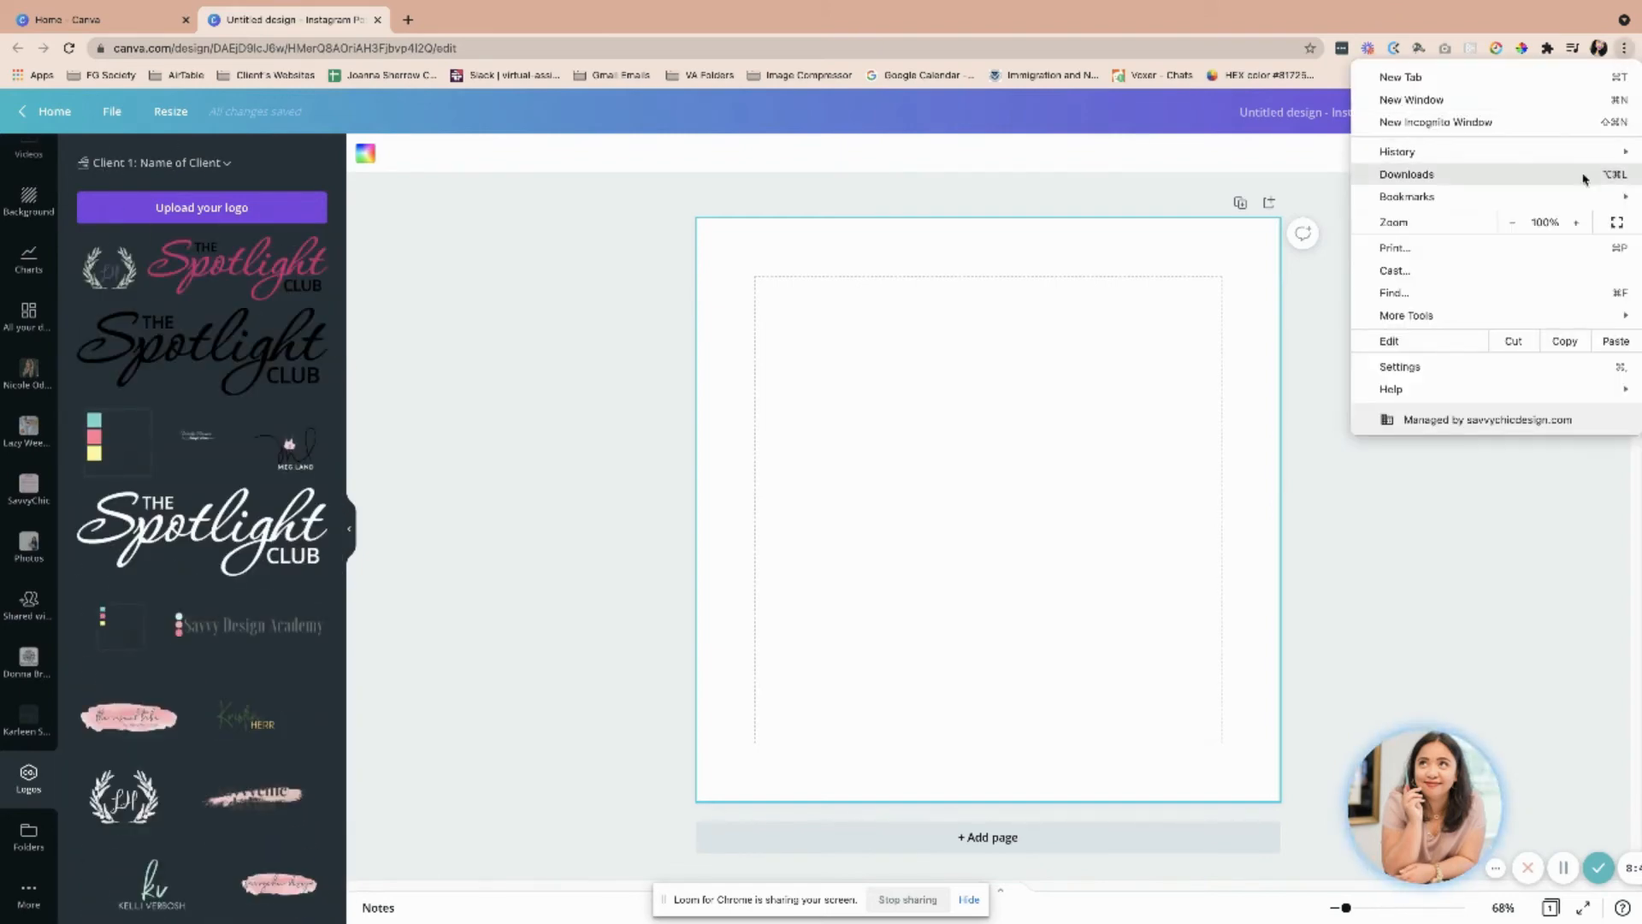
{"action": "left_click", "coordinate": [1576, 223]}
{"action": "left_click", "coordinate": [1577, 222]}
{"action": "left_click", "coordinate": [1576, 222]}
{"action": "left_click", "coordinate": [1577, 223]}
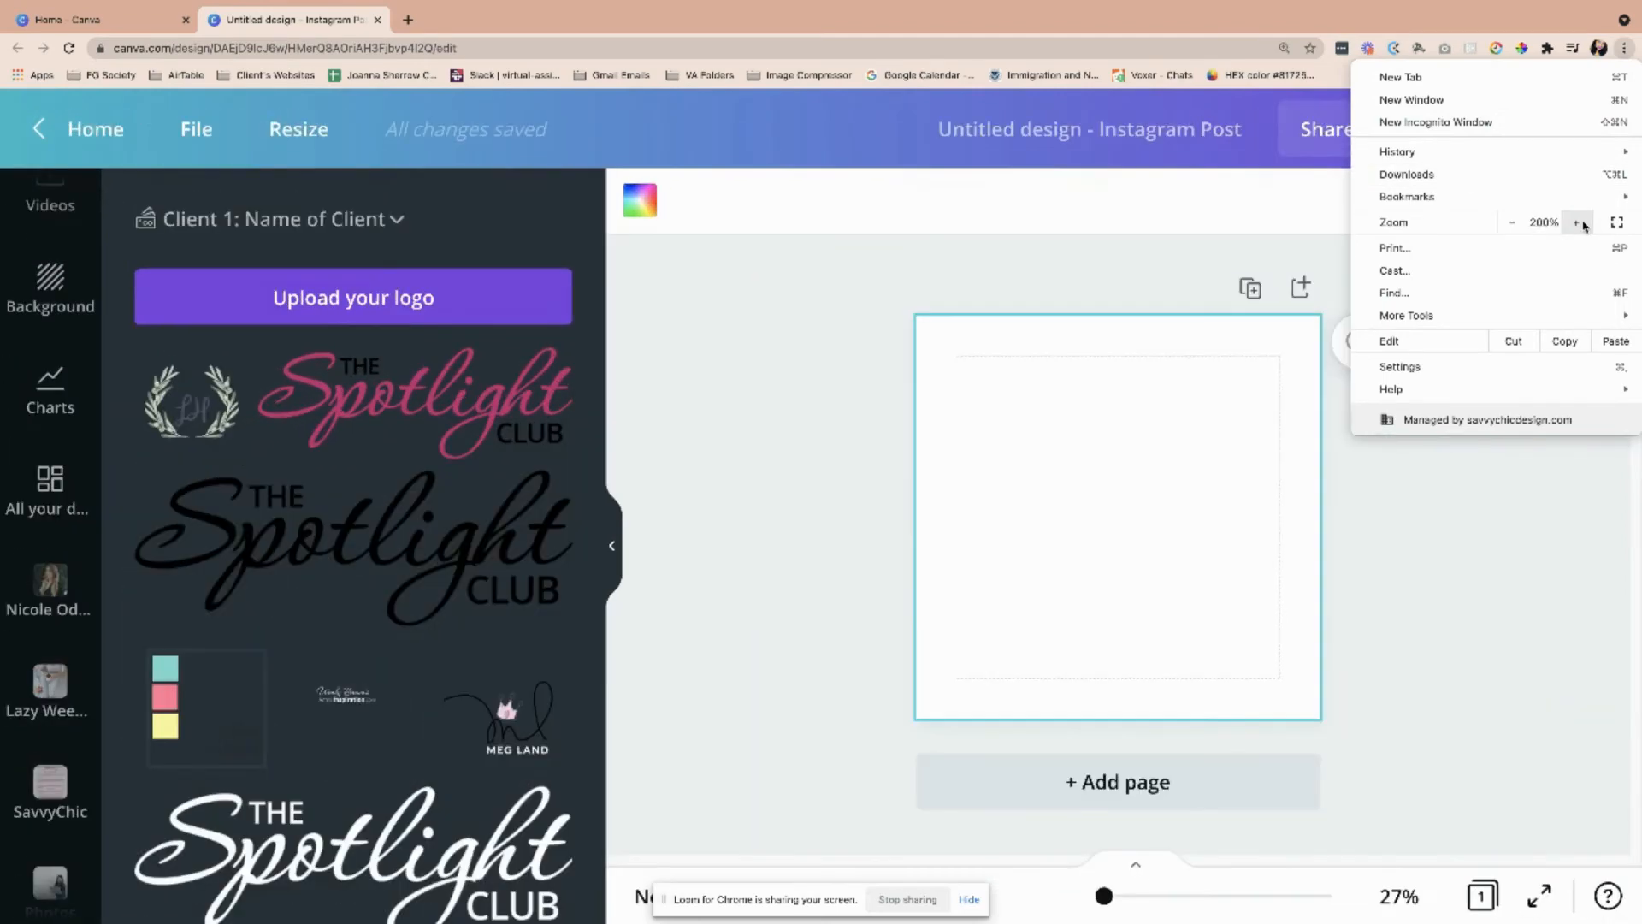
{"action": "left_click", "coordinate": [1576, 222]}
{"action": "left_click", "coordinate": [569, 267]}
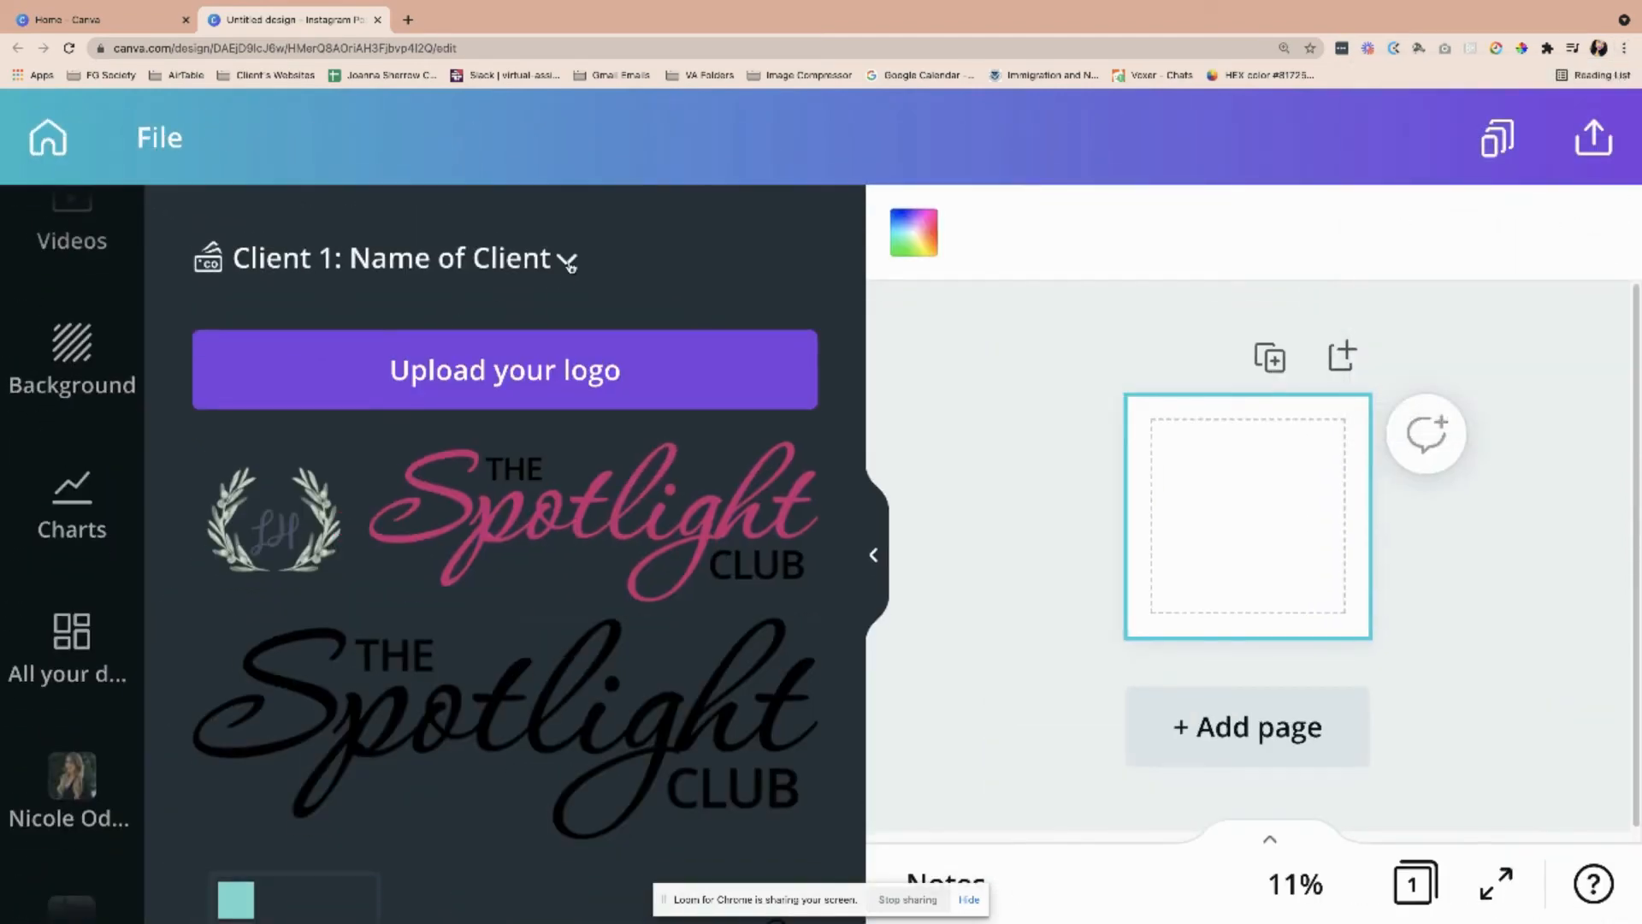
{"action": "left_click", "coordinate": [568, 262]}
{"action": "scroll", "coordinate": [1039, 575], "scroll_direction": "down", "scroll_amount": 5}
{"action": "scroll", "coordinate": [1040, 574], "scroll_direction": "down", "scroll_amount": 1}
{"action": "scroll", "coordinate": [895, 576], "scroll_direction": "up", "scroll_amount": 5}
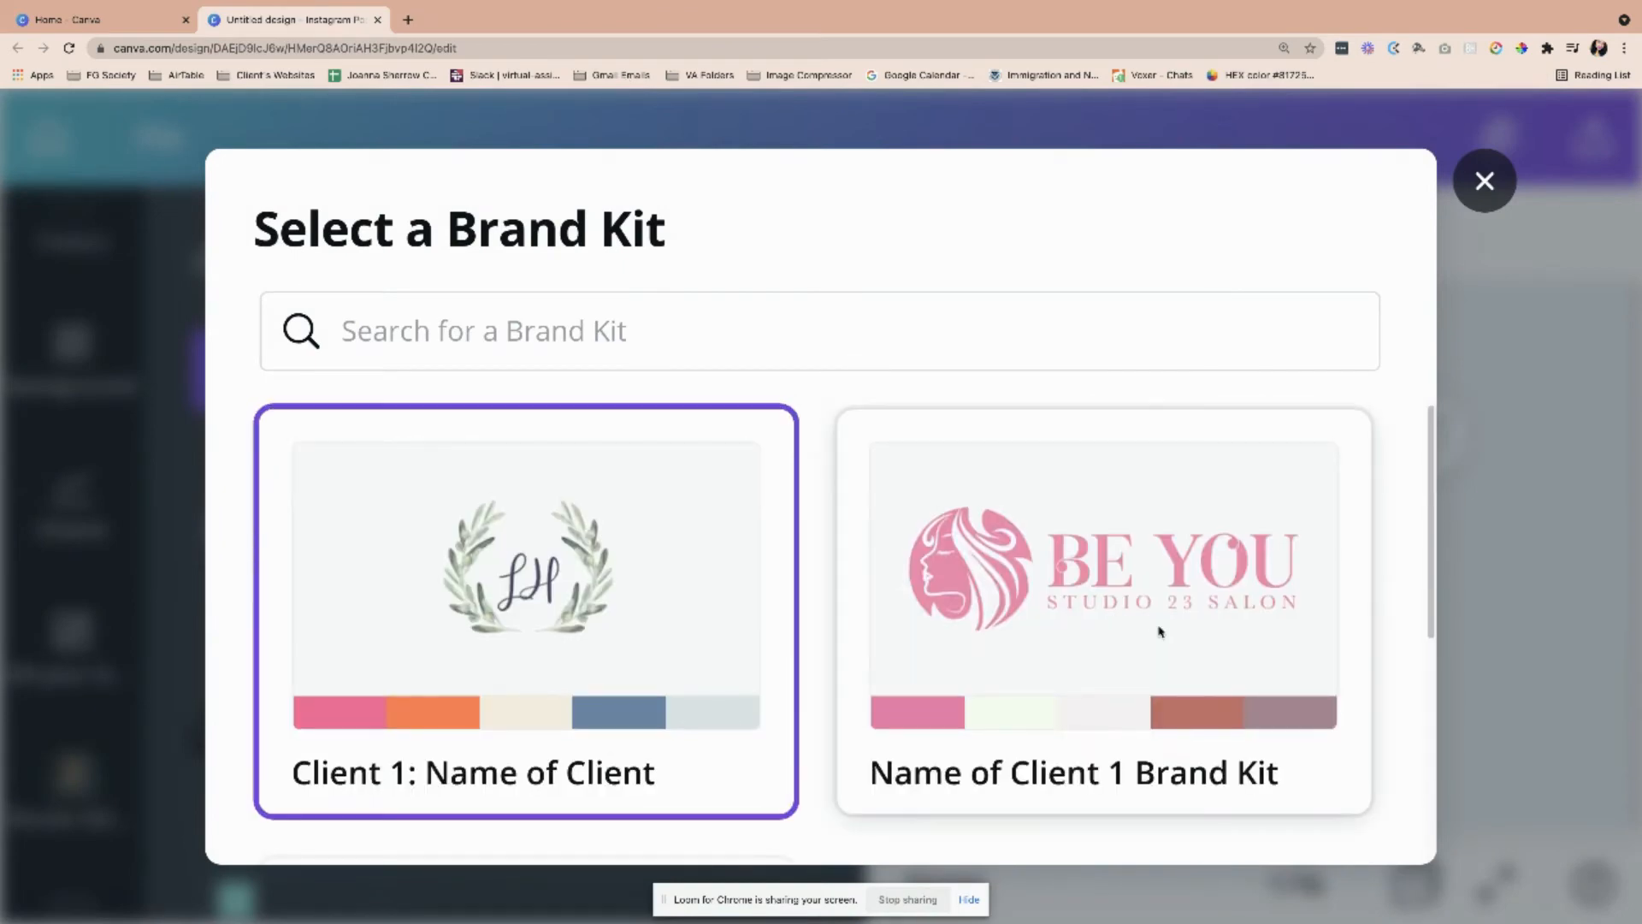
{"action": "left_click", "coordinate": [1160, 632]}
{"action": "scroll", "coordinate": [560, 543], "scroll_direction": "down", "scroll_amount": 5}
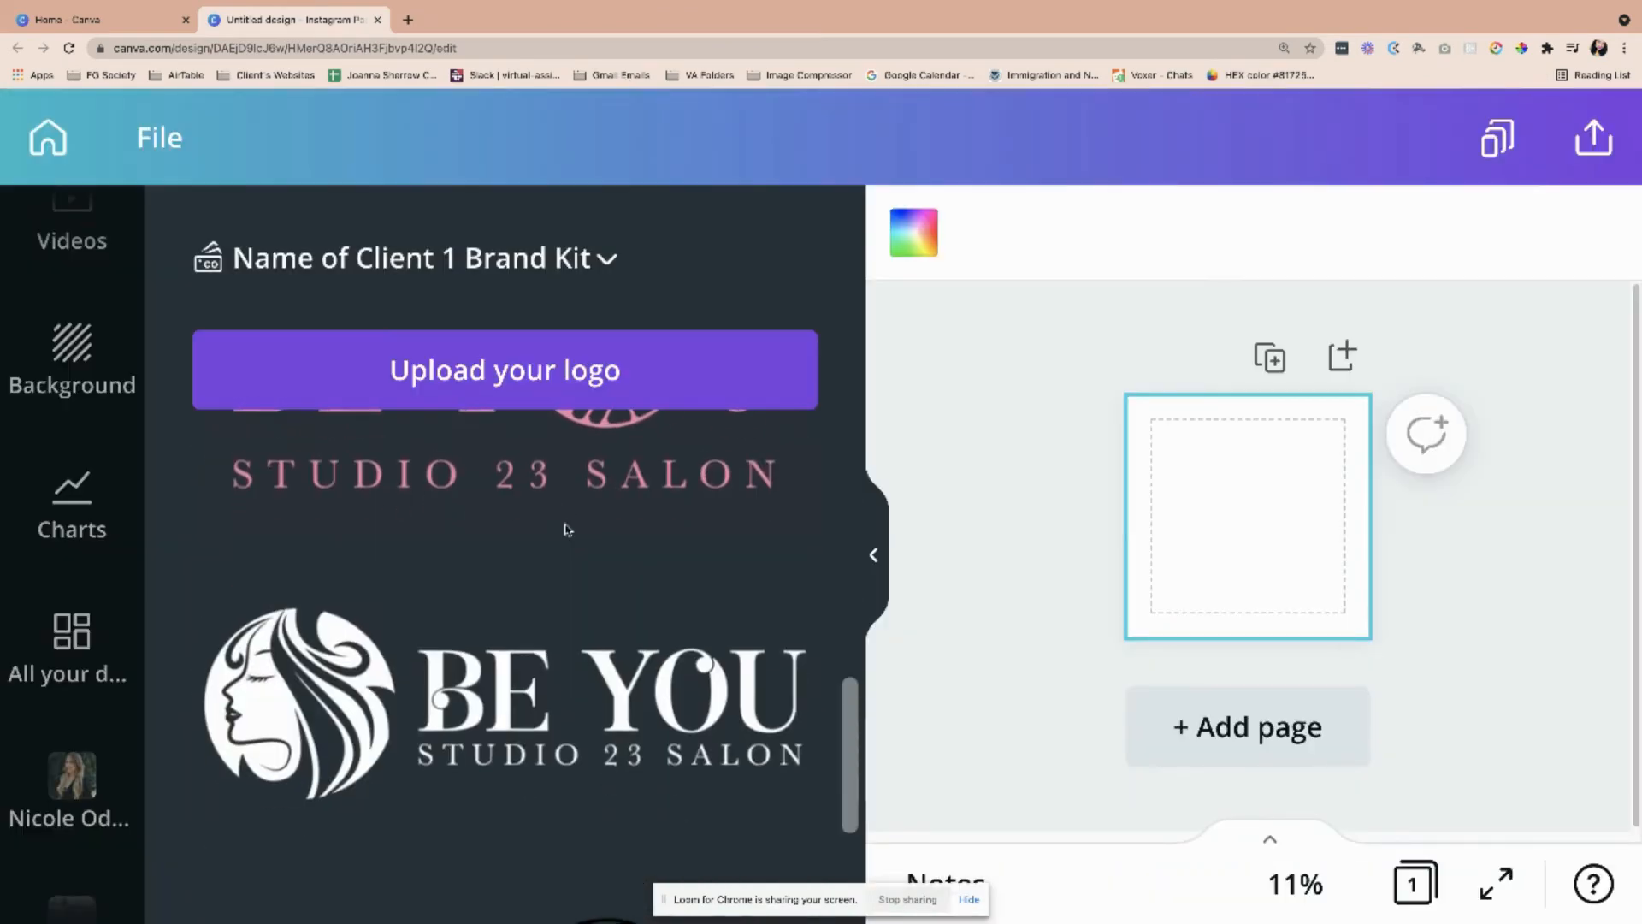
Switch the editor to the Name of Client 2 Brand Kit and look through its logos.
{"action": "left_click", "coordinate": [613, 276]}
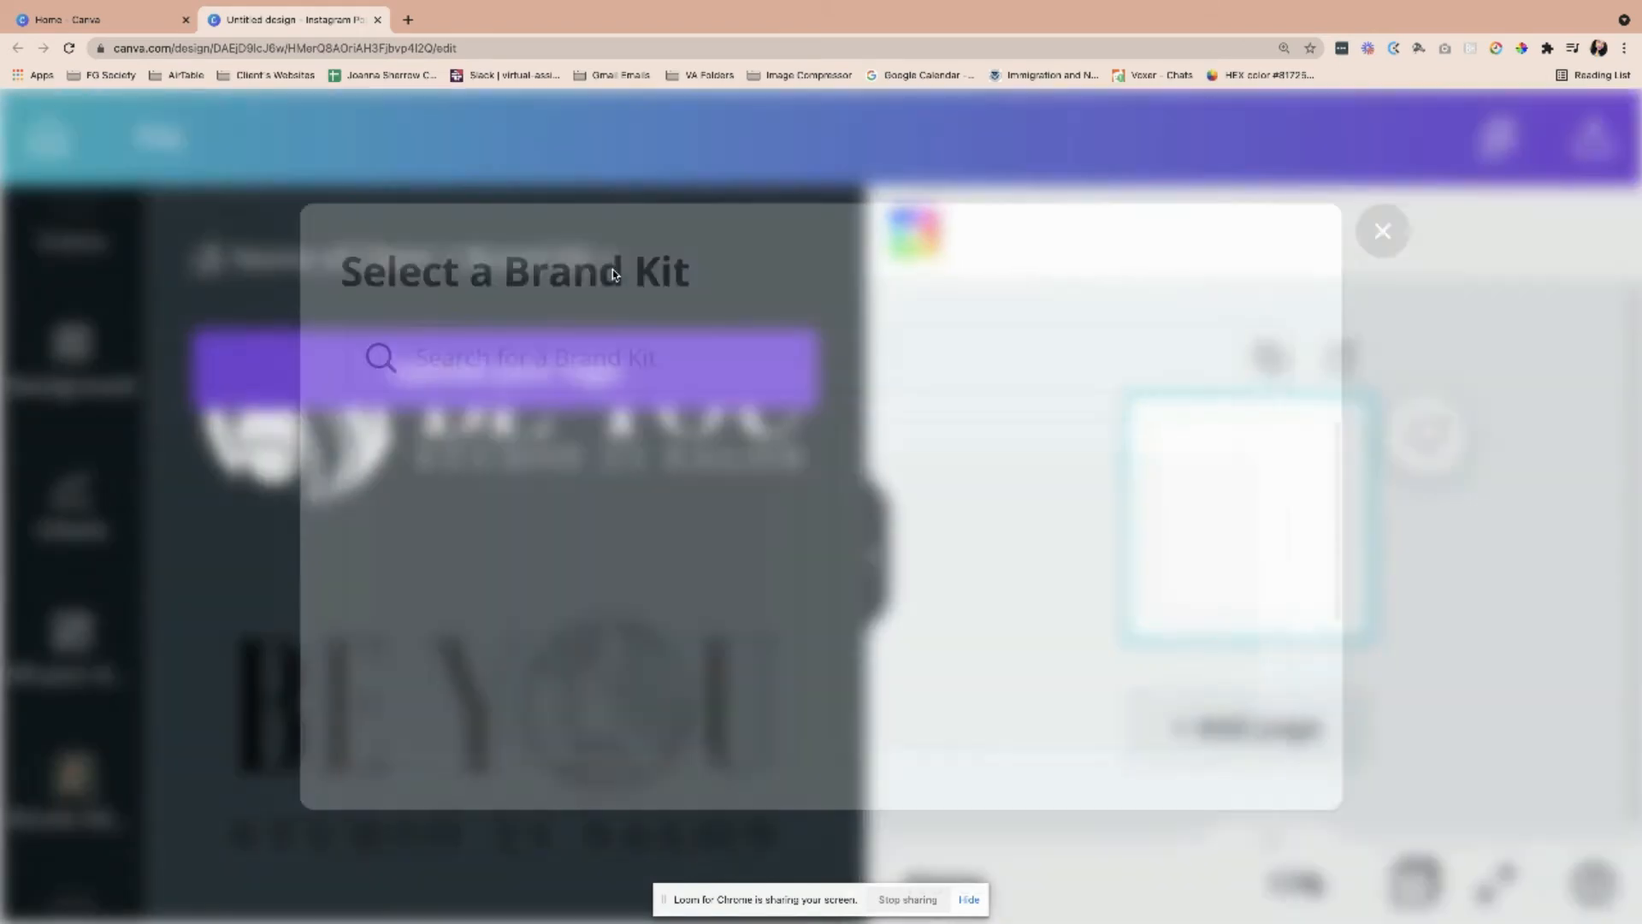
{"action": "scroll", "coordinate": [964, 568], "scroll_direction": "down", "scroll_amount": 5}
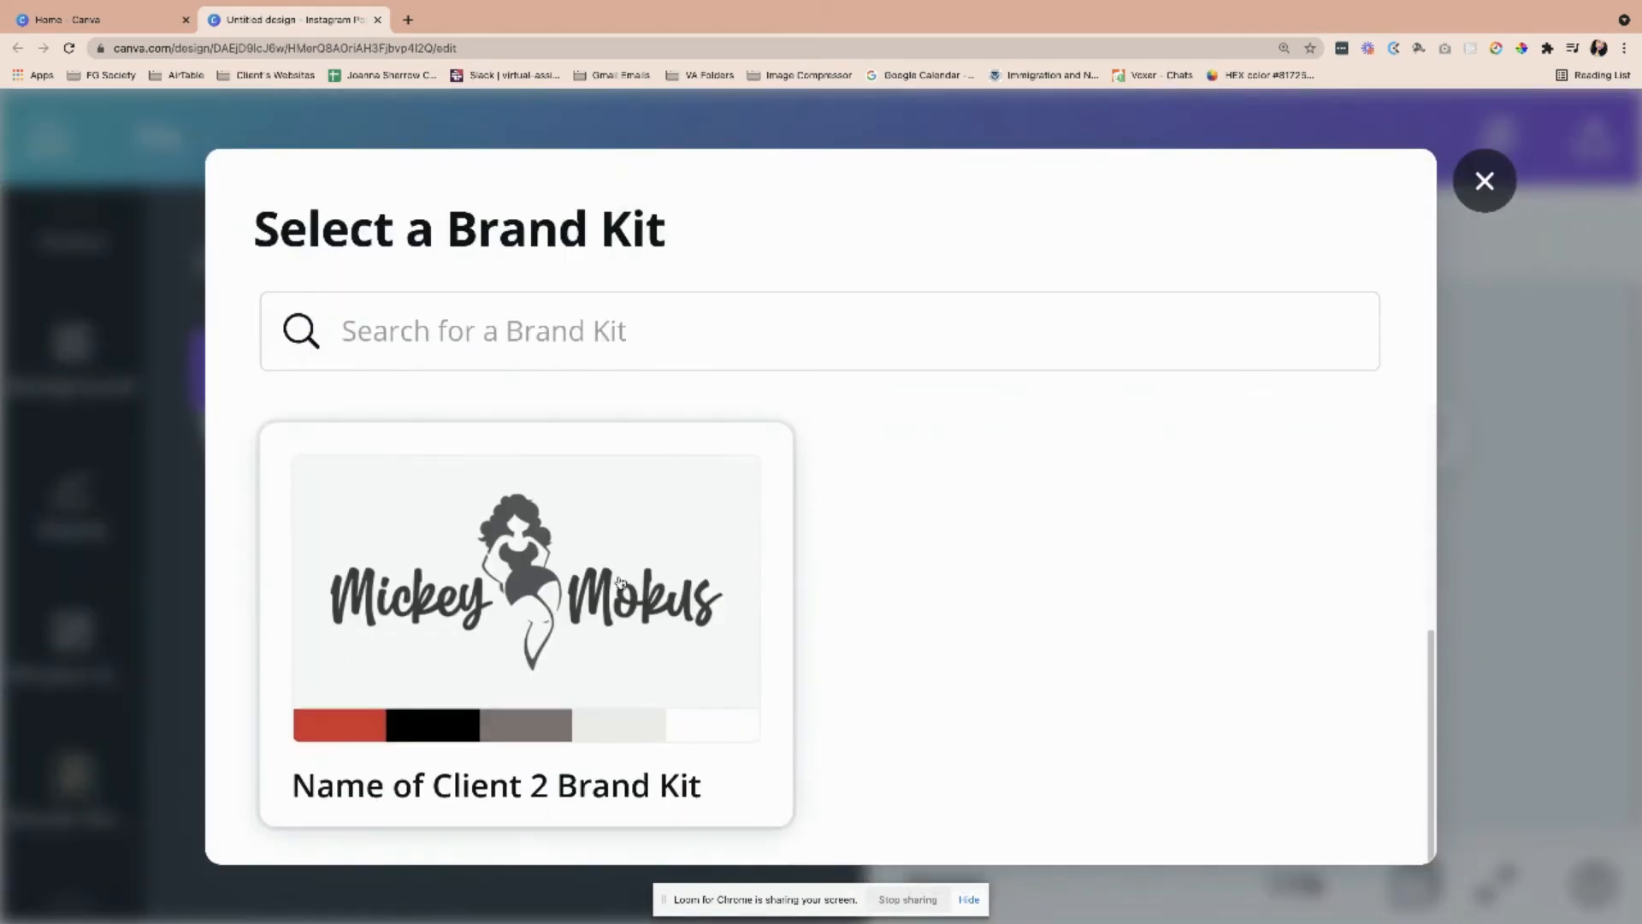
{"action": "left_click", "coordinate": [620, 582]}
{"action": "scroll", "coordinate": [591, 548], "scroll_direction": "down", "scroll_amount": 5}
{"action": "scroll", "coordinate": [586, 573], "scroll_direction": "down", "scroll_amount": 5}
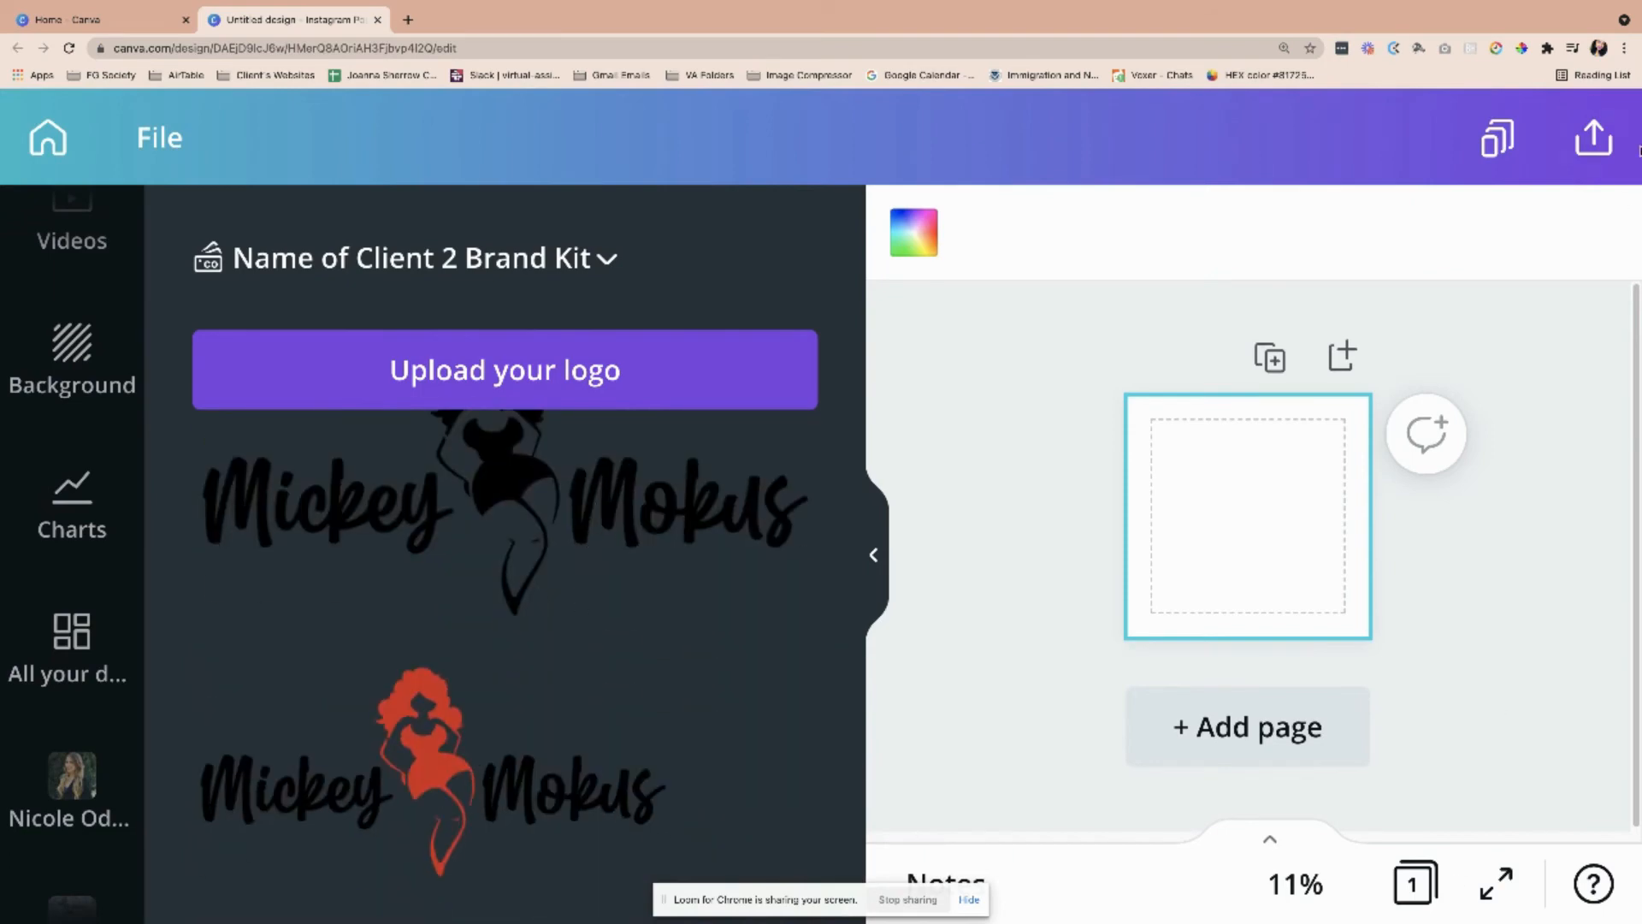
Show the design templates in the editor.
{"action": "left_click", "coordinate": [1624, 49]}
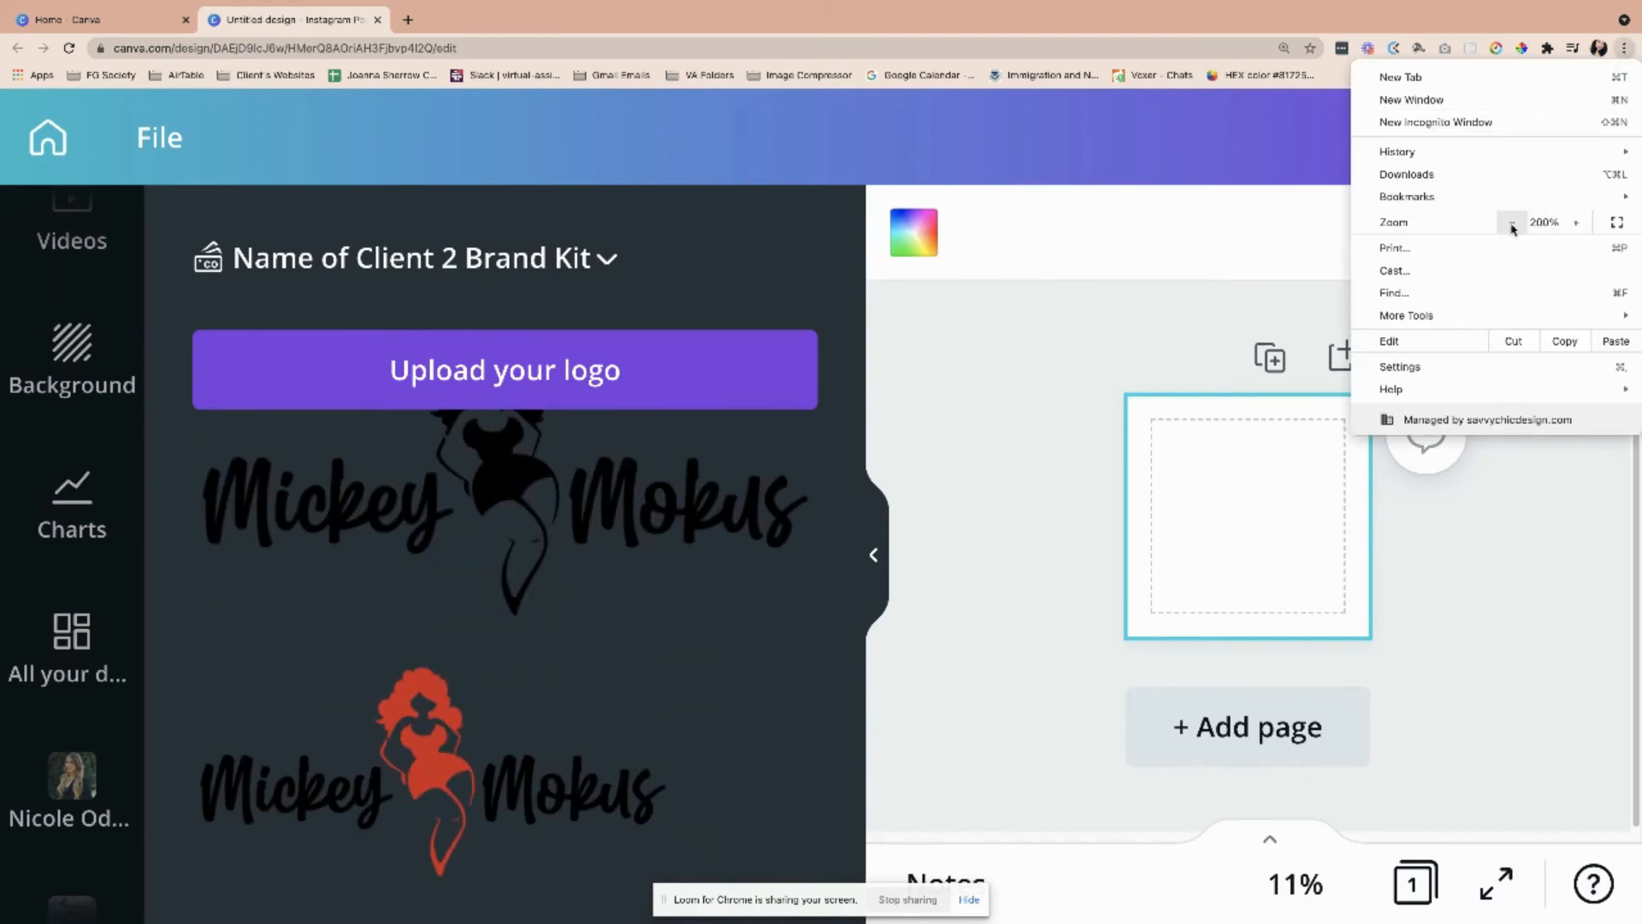
{"action": "left_click", "coordinate": [1511, 224]}
{"action": "left_click", "coordinate": [1511, 224]}
{"action": "left_click", "coordinate": [1512, 224]}
{"action": "left_click", "coordinate": [1512, 225]}
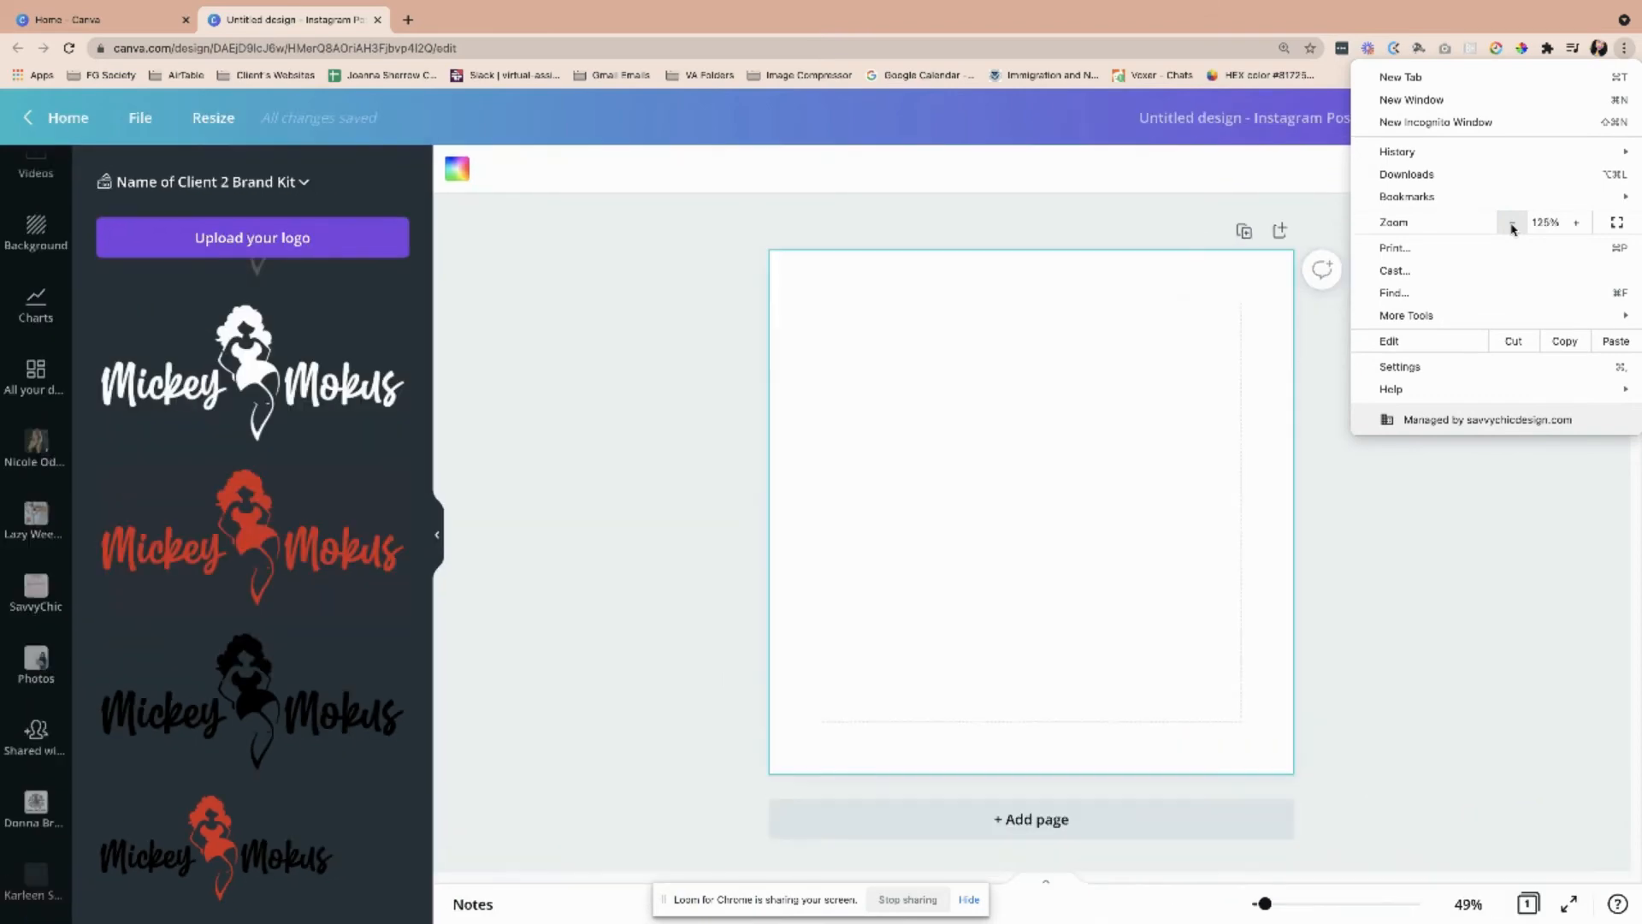
{"action": "left_click", "coordinate": [896, 460]}
{"action": "scroll", "coordinate": [23, 251], "scroll_direction": "up", "scroll_amount": 5}
{"action": "left_click", "coordinate": [30, 175]}
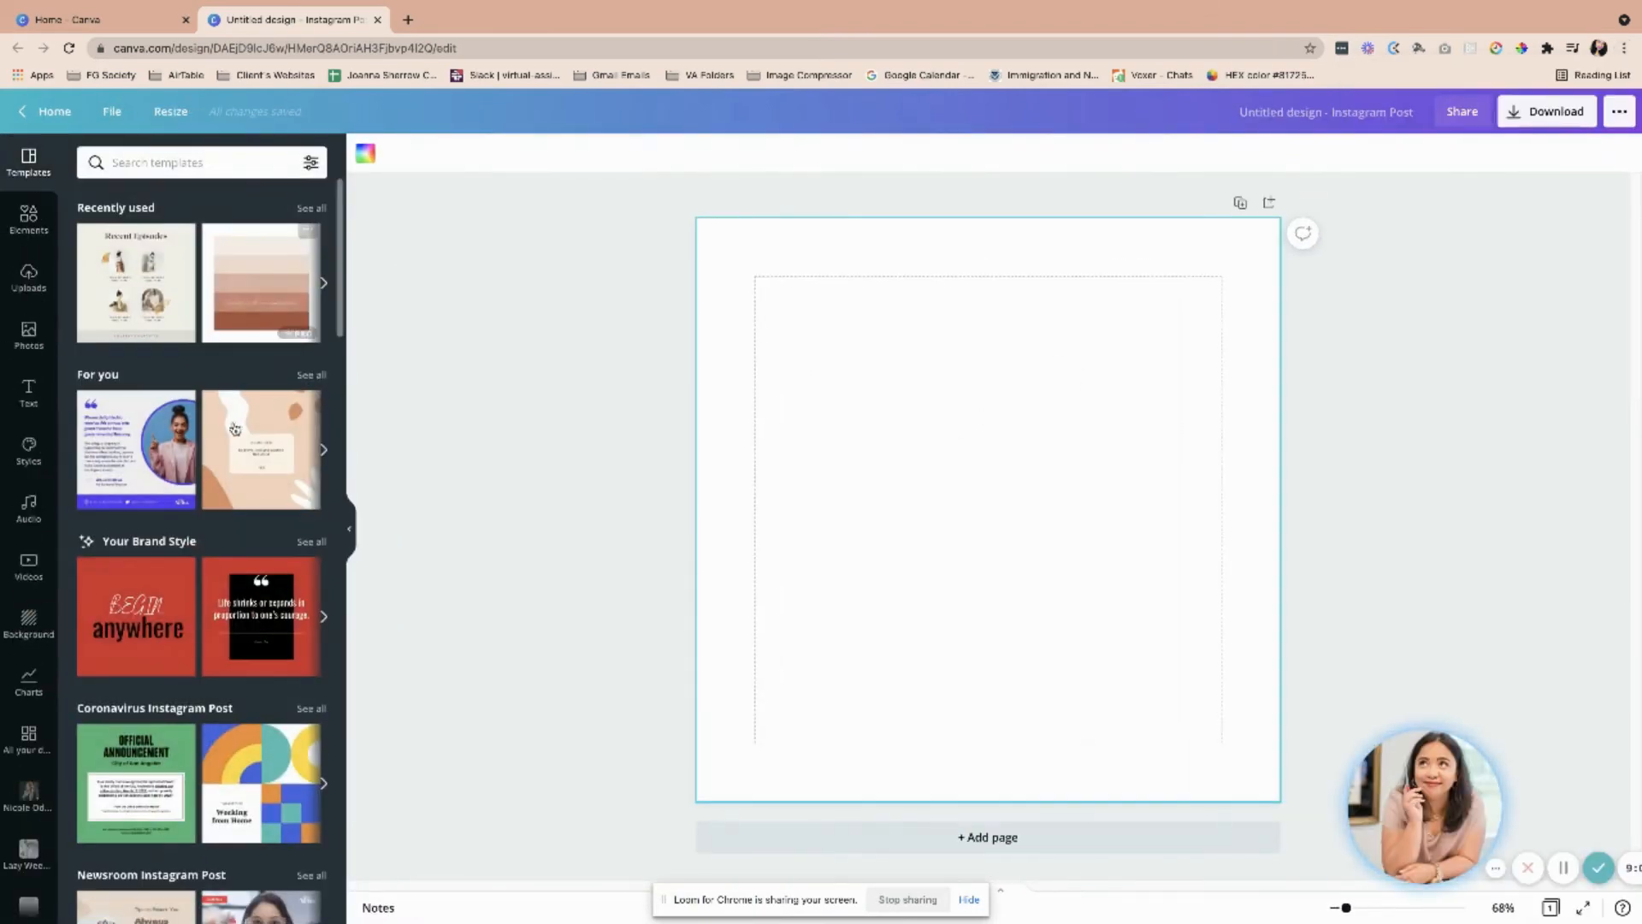
Look through all recently used templates and apply the "We Love You A Latte!" template to the page.
{"action": "left_click", "coordinate": [311, 208]}
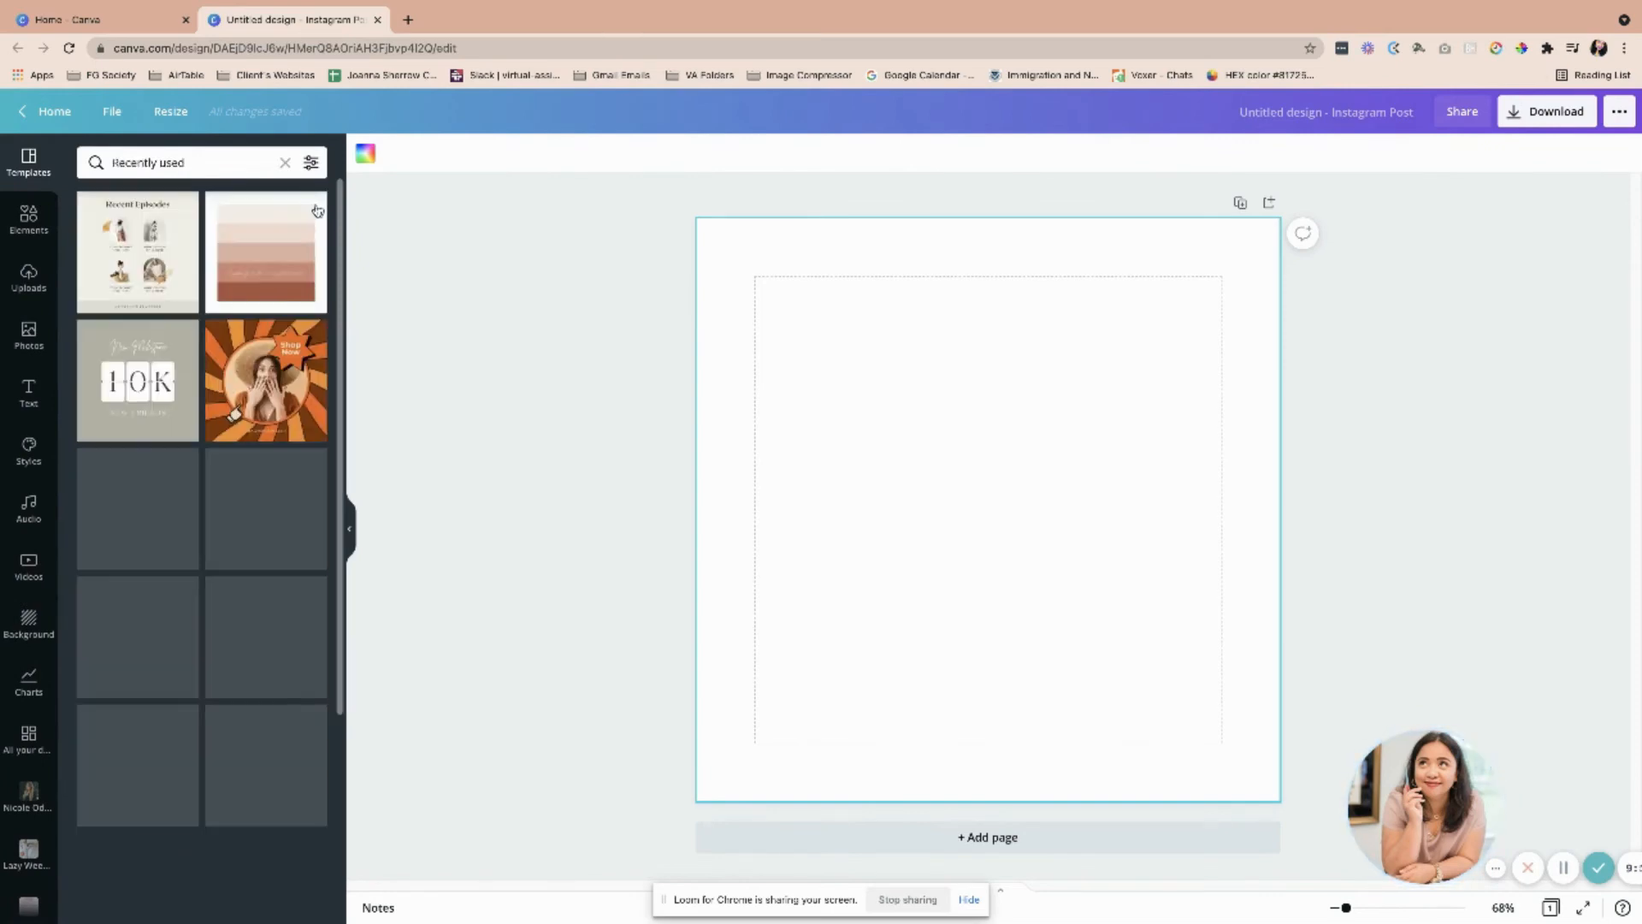
{"action": "scroll", "coordinate": [261, 652], "scroll_direction": "down", "scroll_amount": 10}
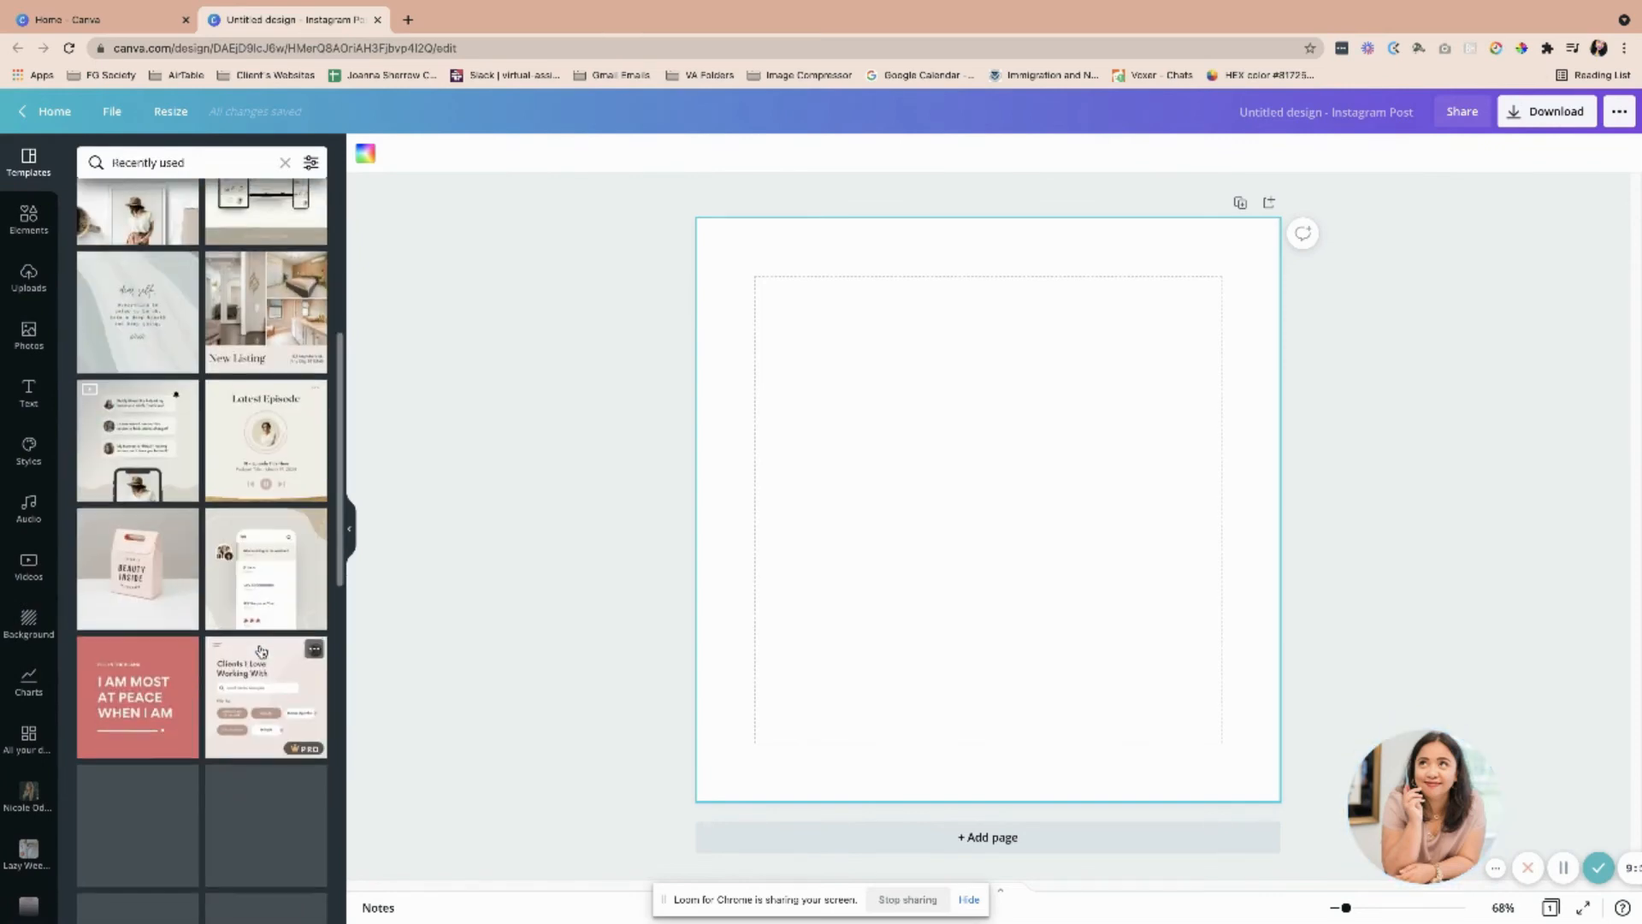
{"action": "scroll", "coordinate": [261, 652], "scroll_direction": "down", "scroll_amount": 5}
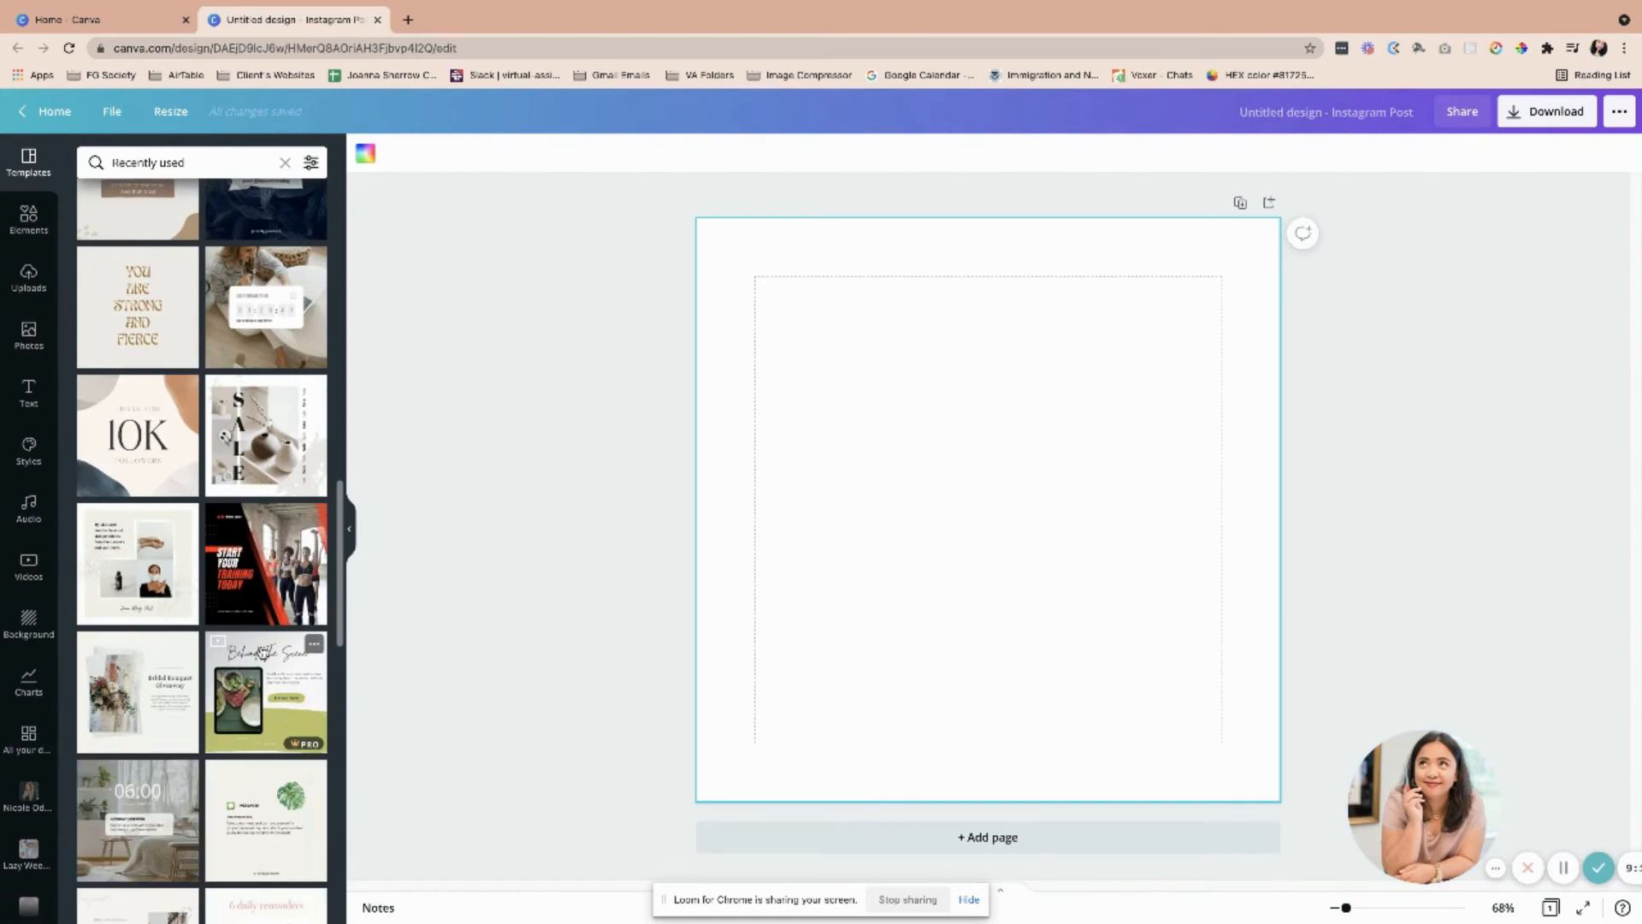
{"action": "scroll", "coordinate": [262, 651], "scroll_direction": "down", "scroll_amount": 5}
{"action": "scroll", "coordinate": [262, 652], "scroll_direction": "down", "scroll_amount": 5}
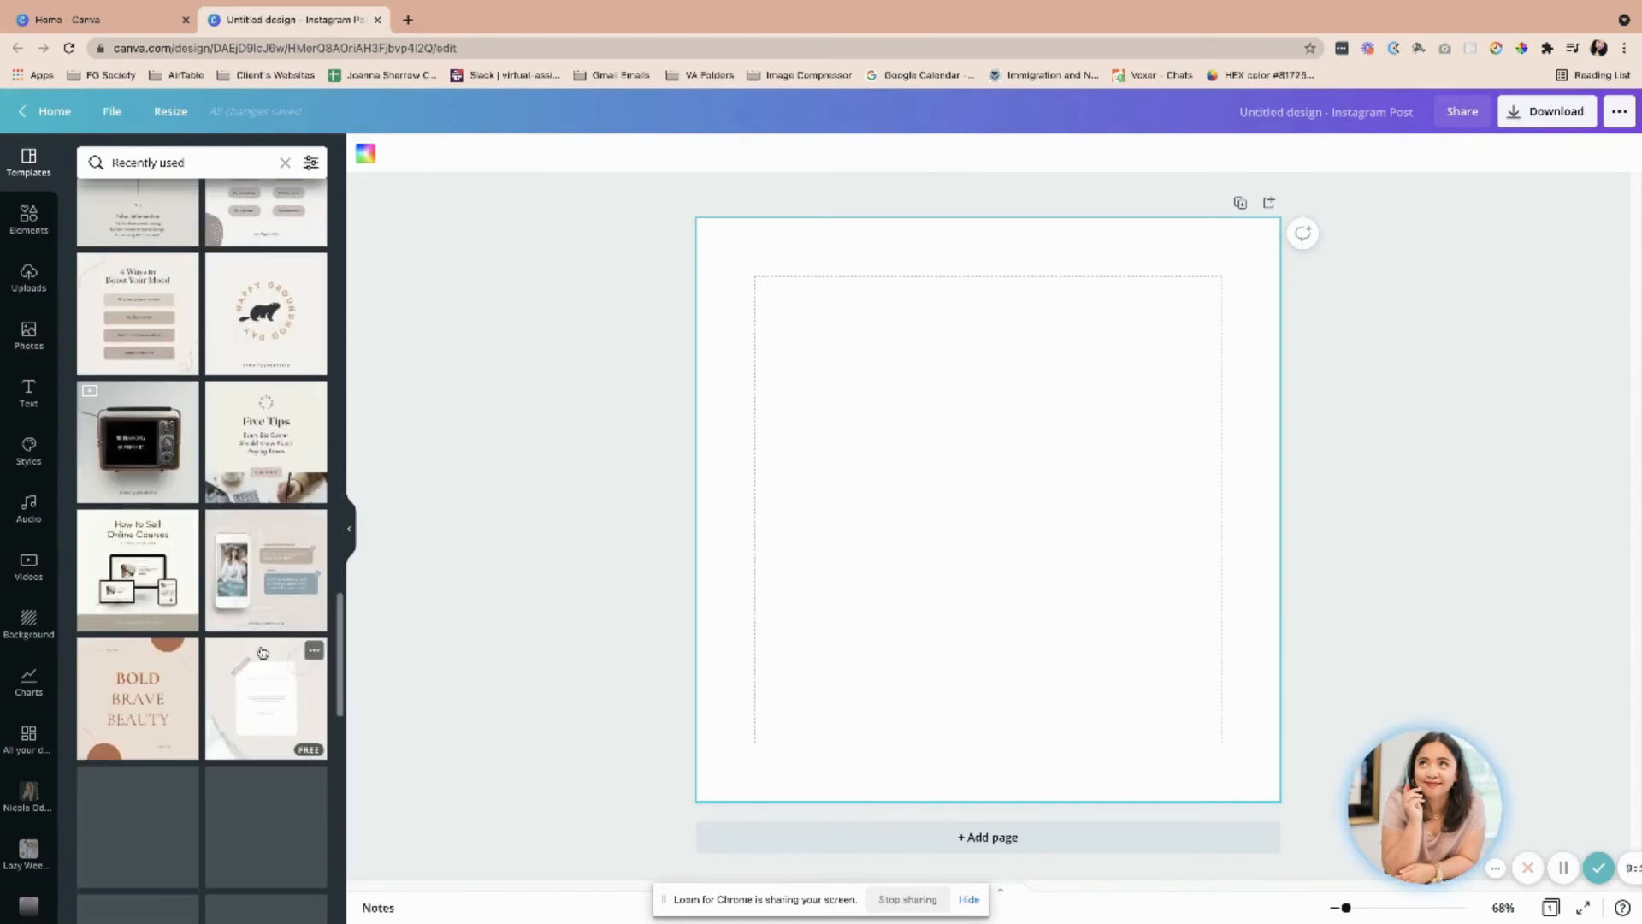
{"action": "scroll", "coordinate": [262, 651], "scroll_direction": "down", "scroll_amount": 5}
{"action": "scroll", "coordinate": [262, 652], "scroll_direction": "down", "scroll_amount": 3}
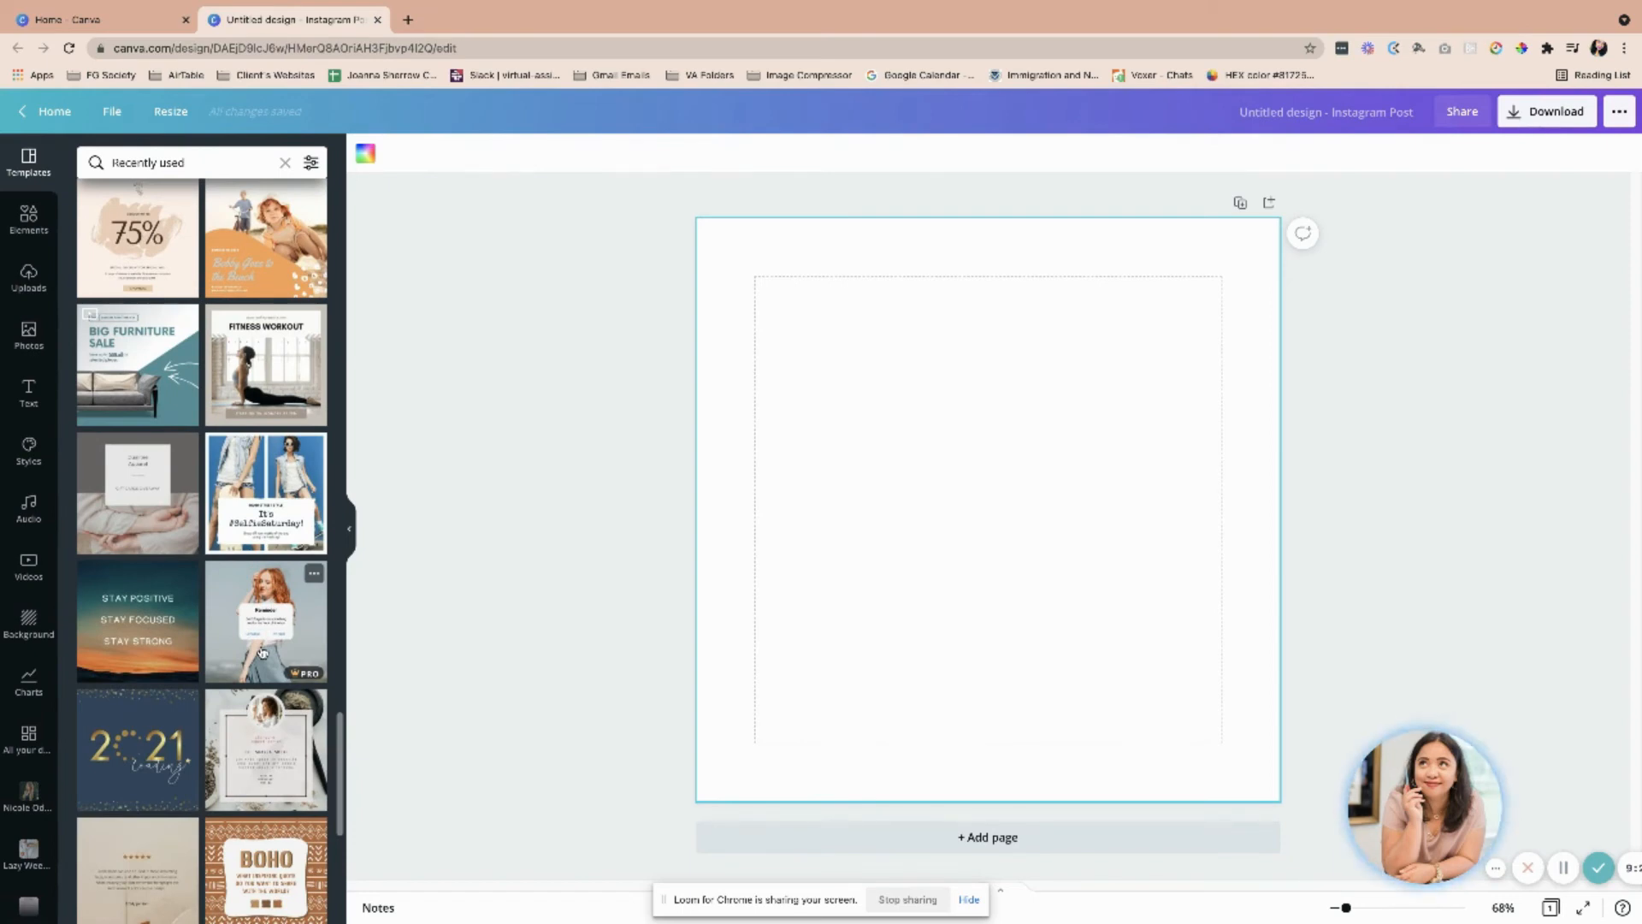
{"action": "scroll", "coordinate": [263, 651], "scroll_direction": "down", "scroll_amount": 6}
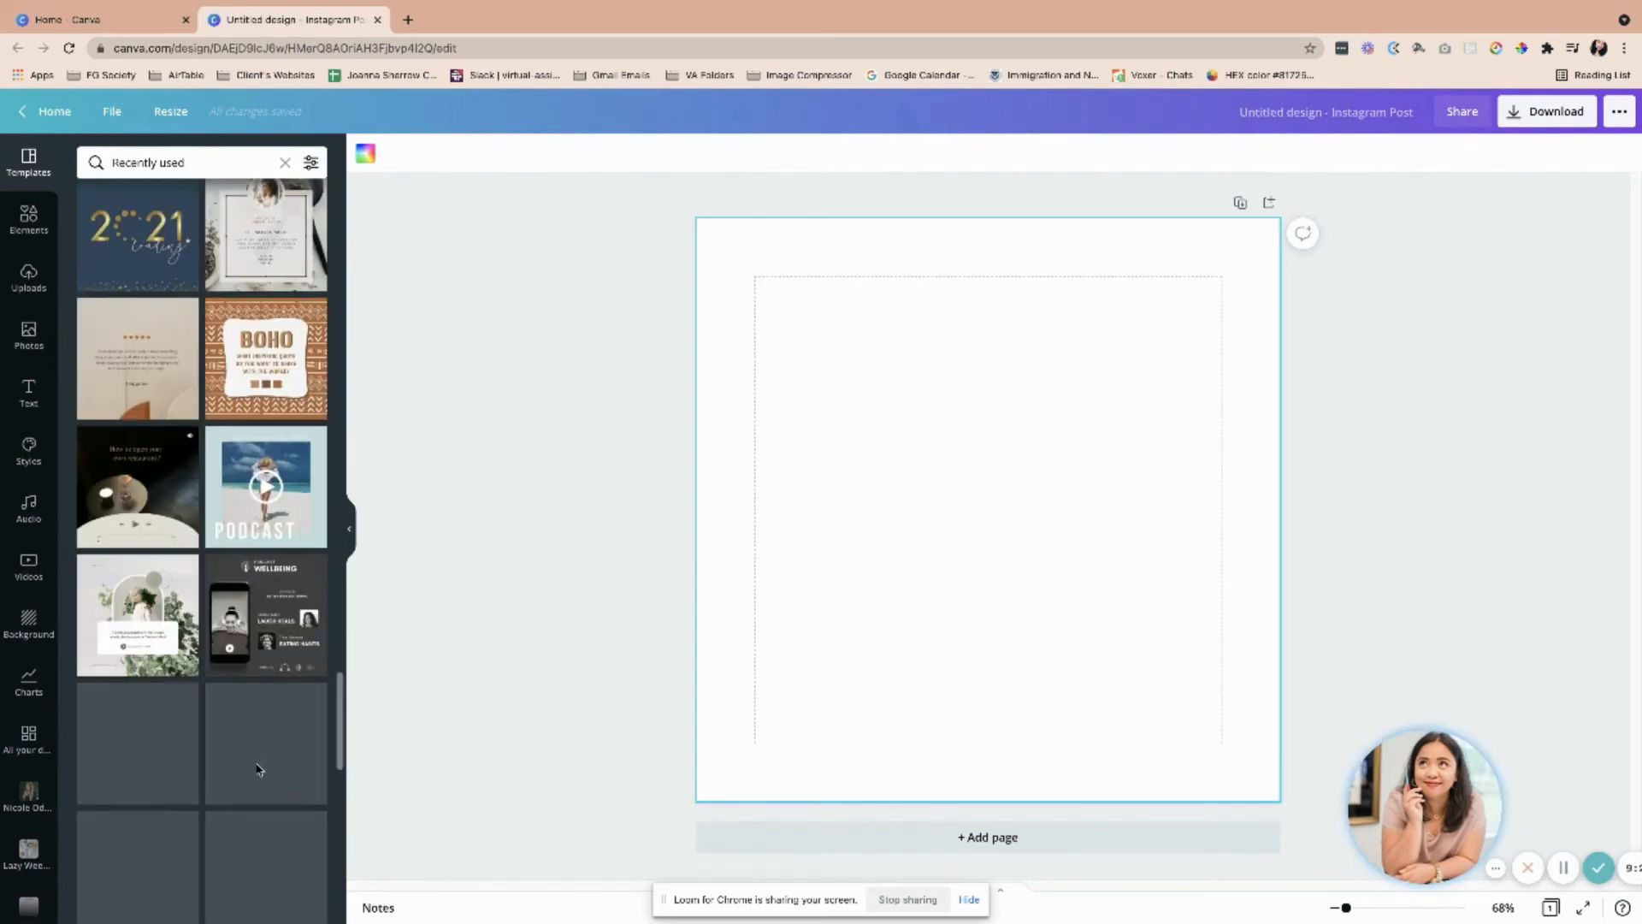
{"action": "scroll", "coordinate": [258, 772], "scroll_direction": "down", "scroll_amount": 8}
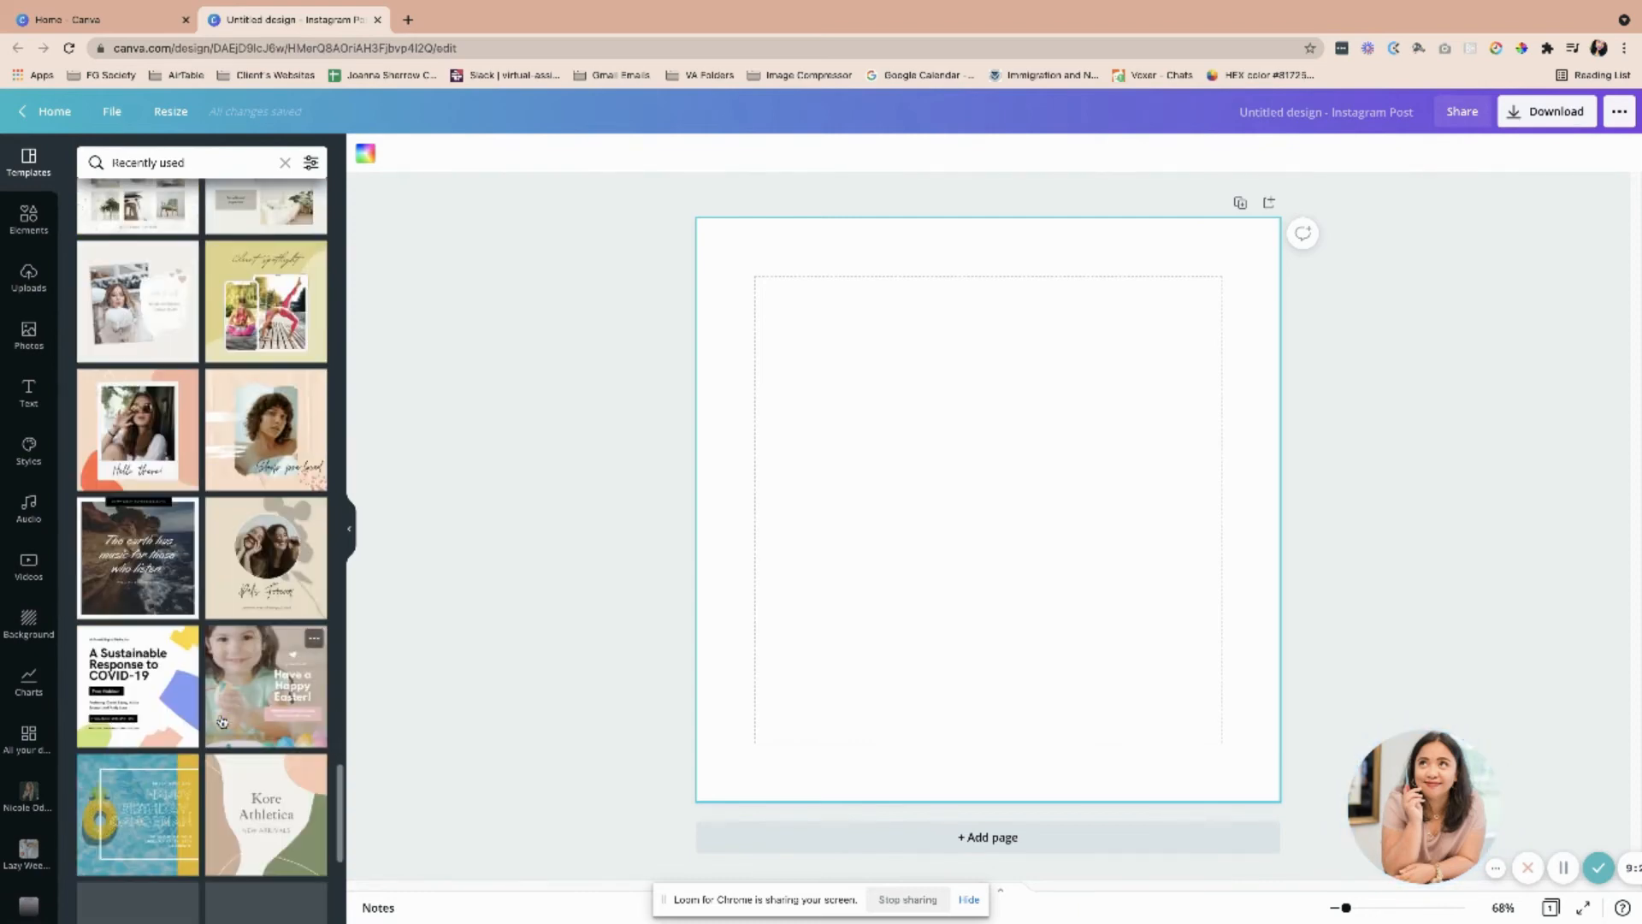
{"action": "scroll", "coordinate": [222, 721], "scroll_direction": "down", "scroll_amount": 5}
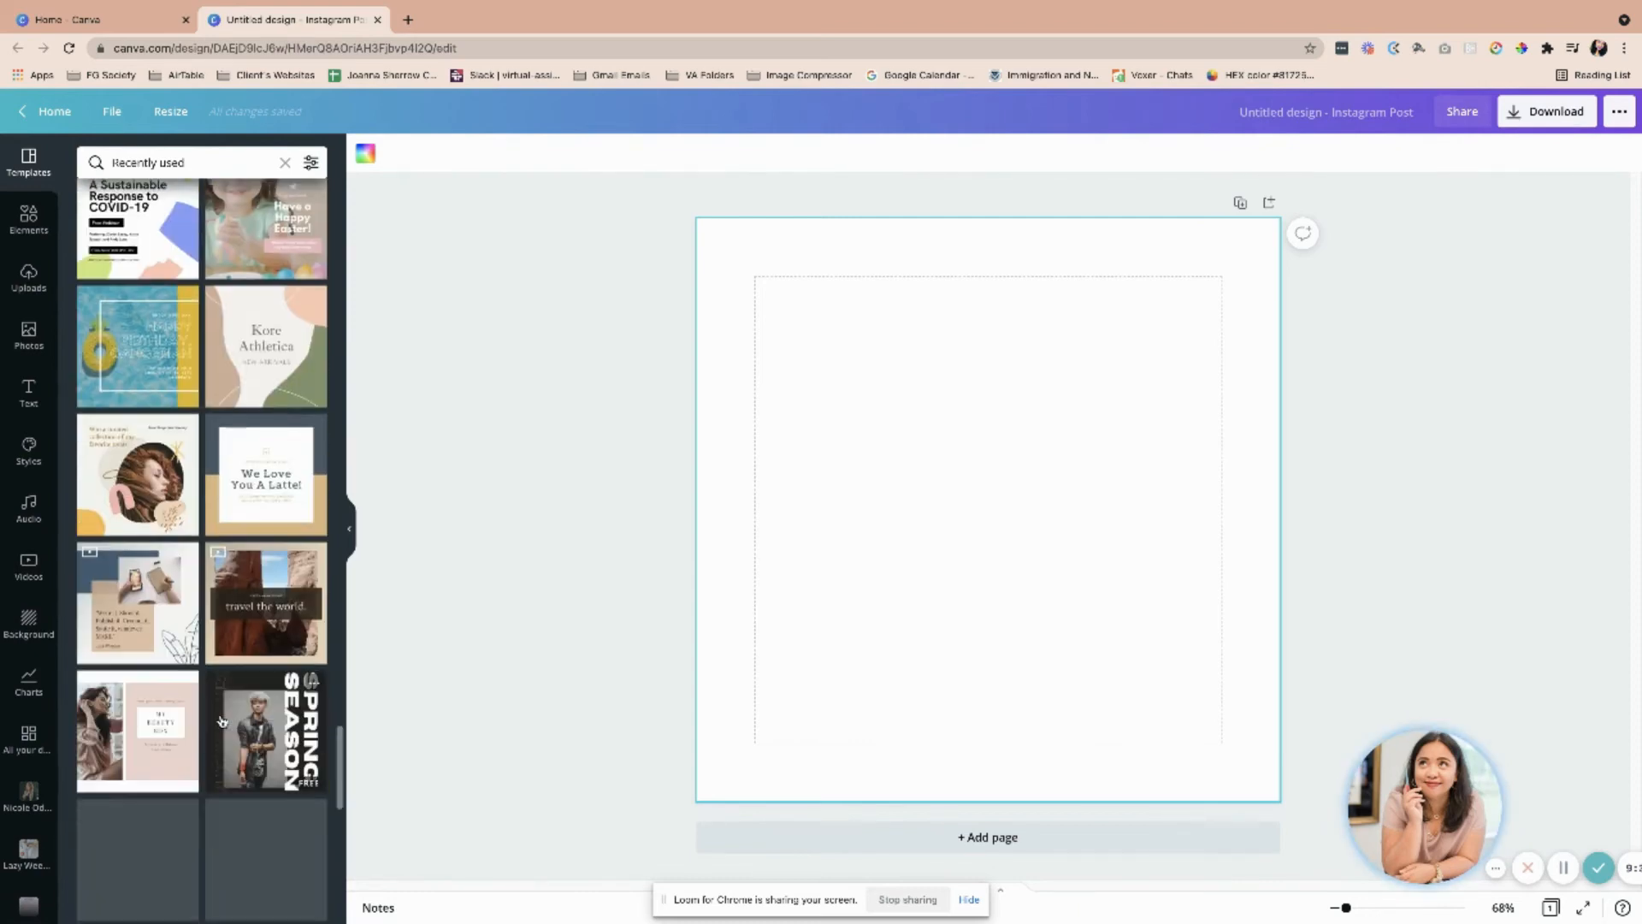
{"action": "left_click", "coordinate": [253, 488]}
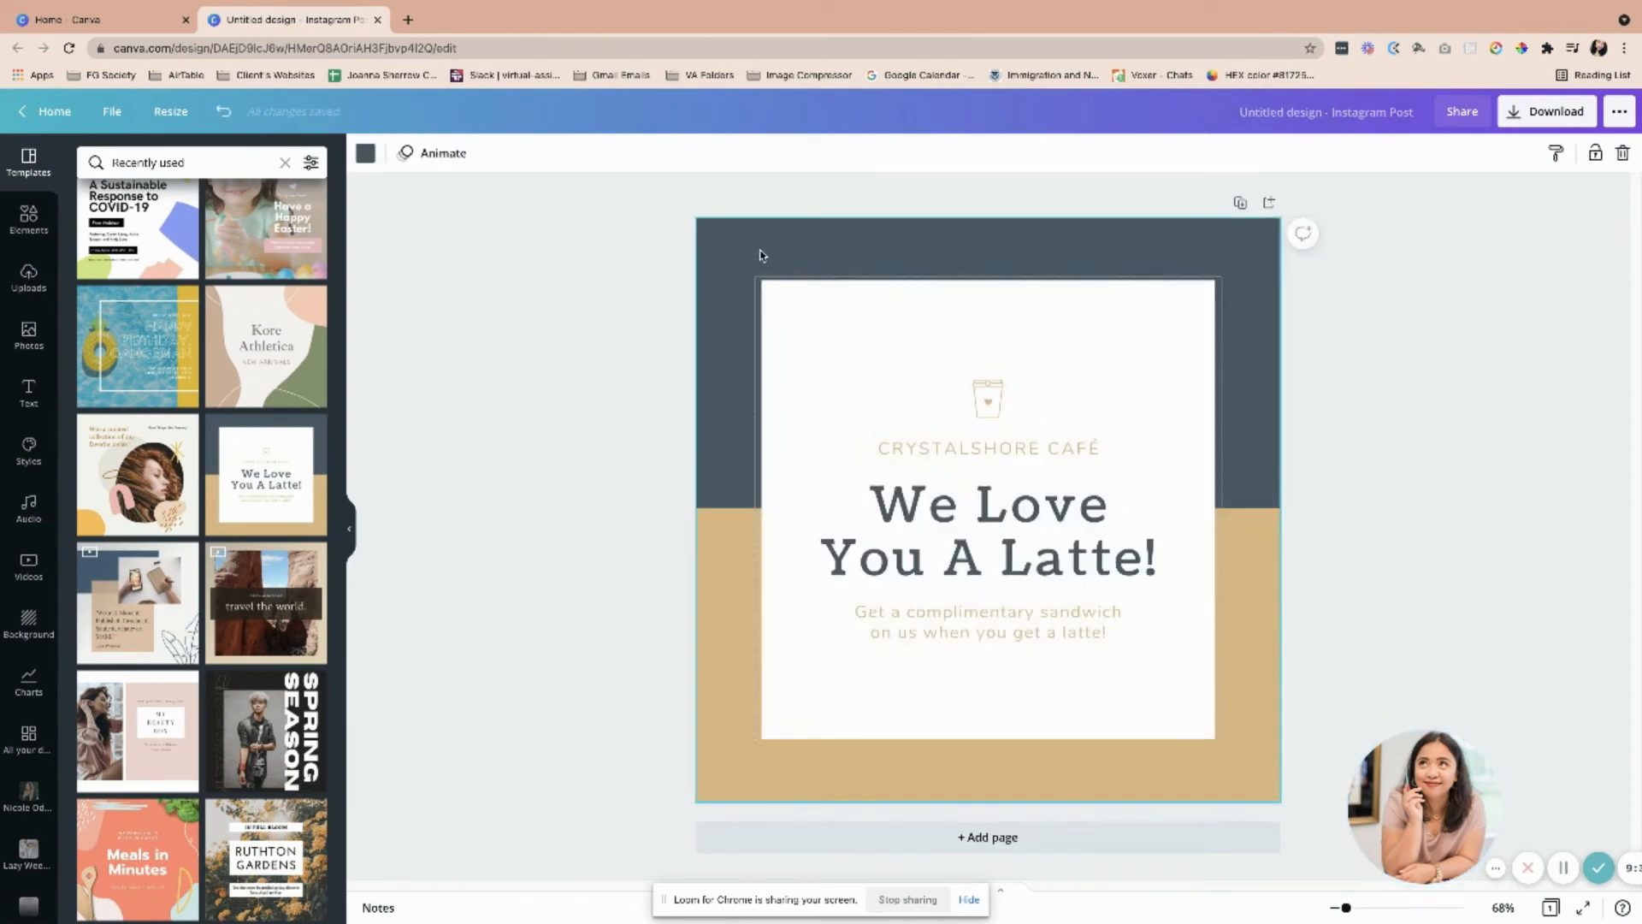
Recolor the template's dark blue-grey background with the black from the Name of Client 2 Brand Kit palette.
{"action": "left_click", "coordinate": [366, 154]}
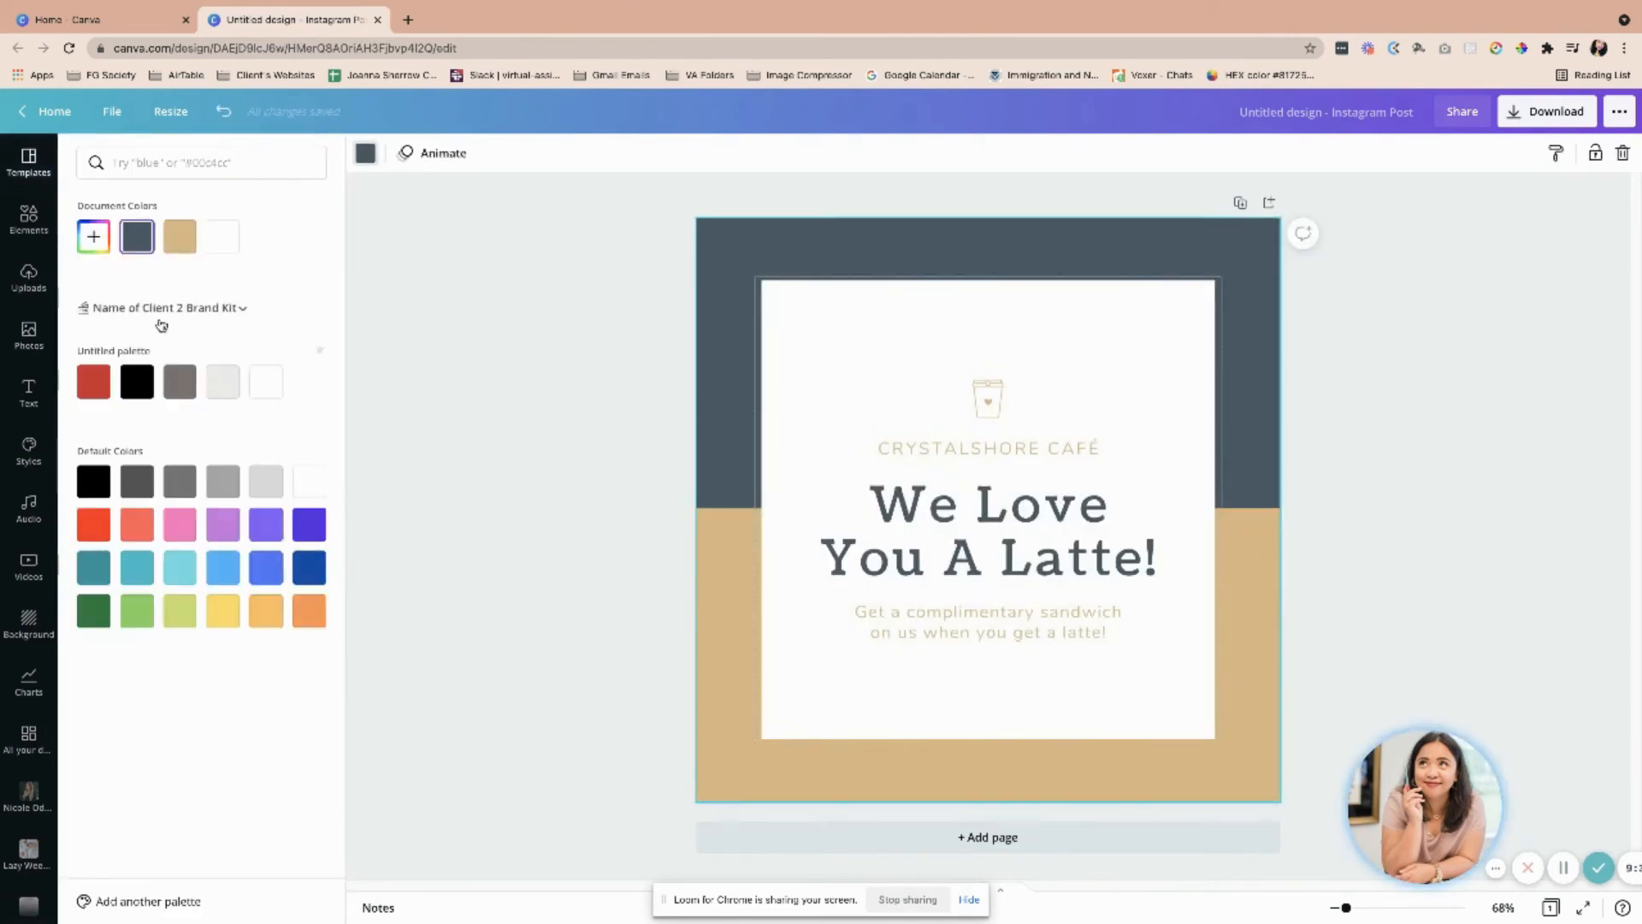
{"action": "left_click", "coordinate": [251, 311]}
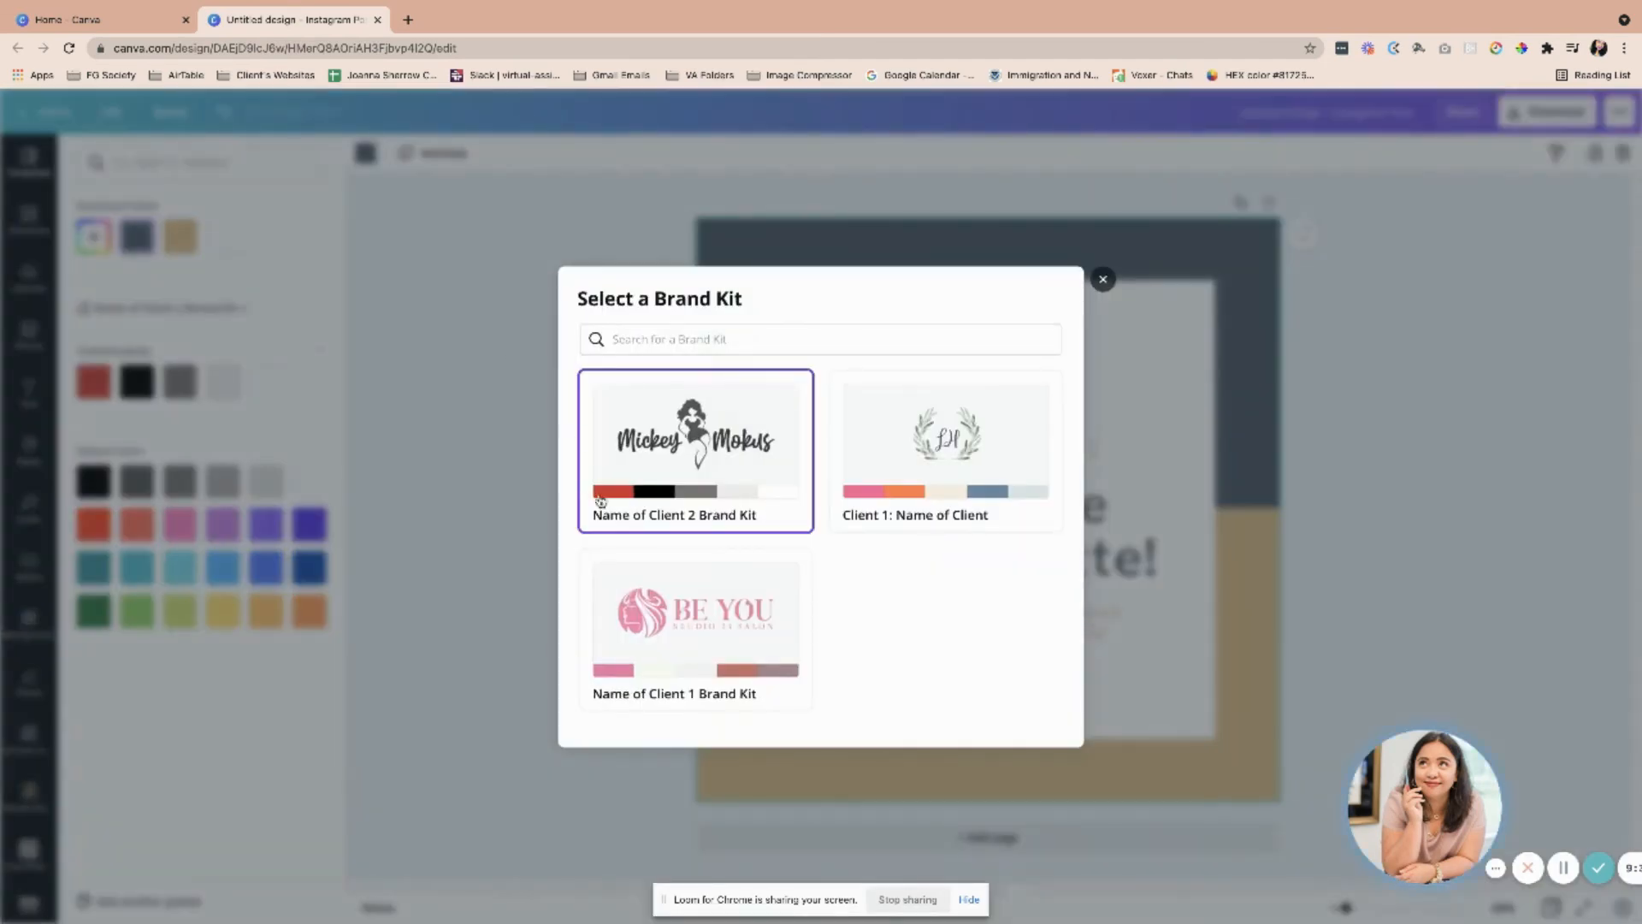
{"action": "left_click", "coordinate": [1103, 281]}
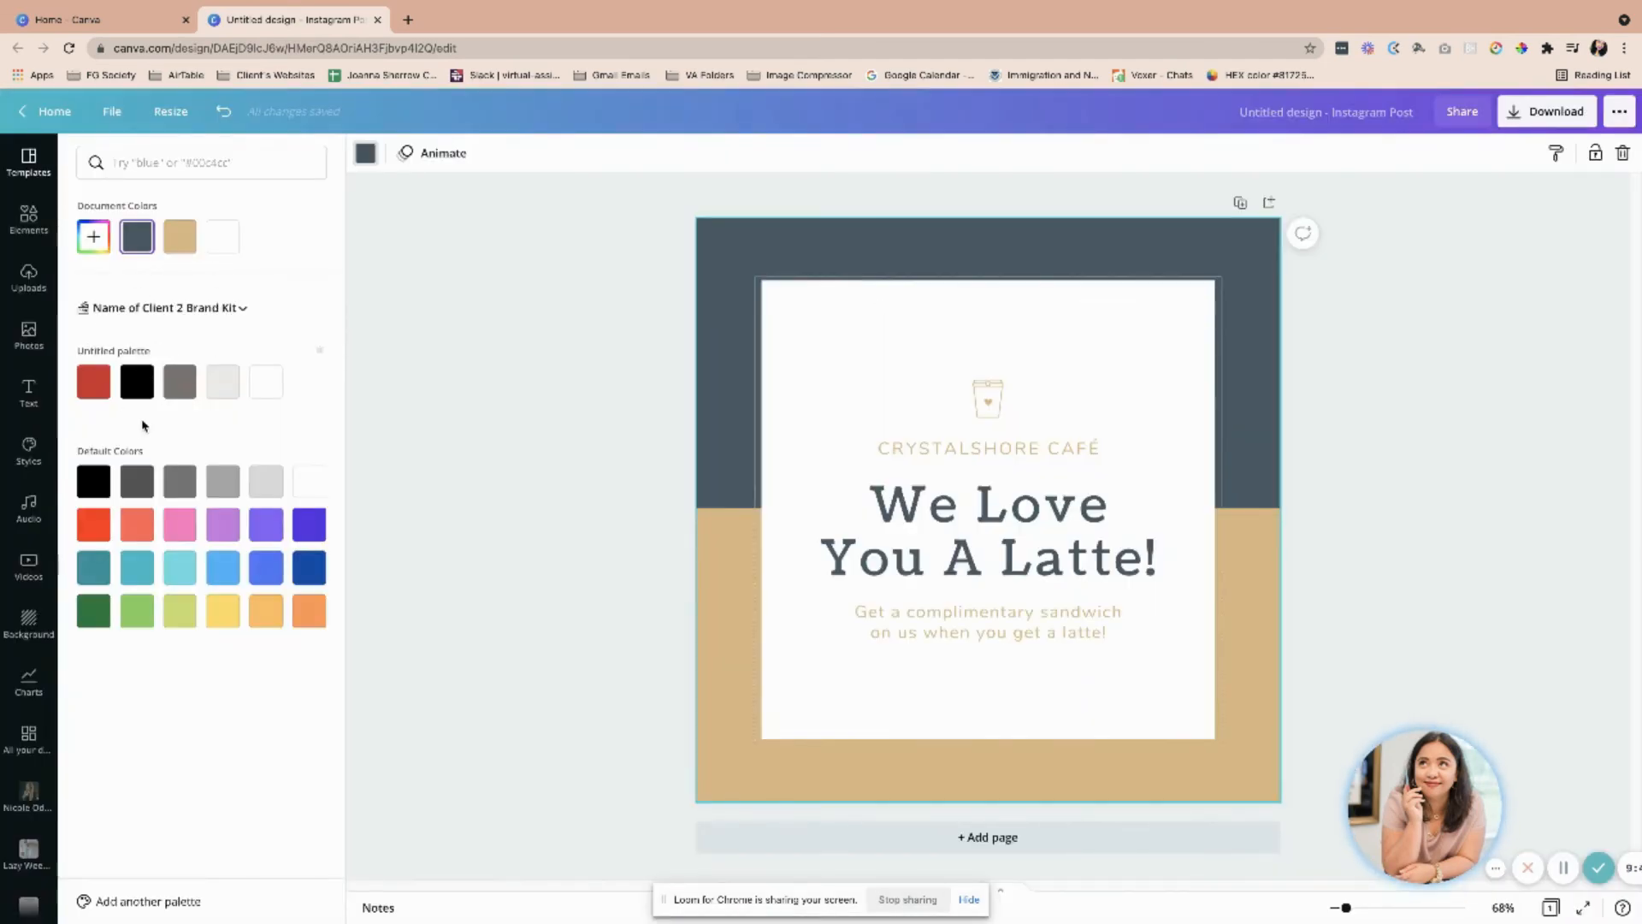
{"action": "left_click", "coordinate": [128, 384]}
Recolor the tan block across the lower half of the design with the red from the Client 2 palette.
{"action": "left_click", "coordinate": [718, 587]}
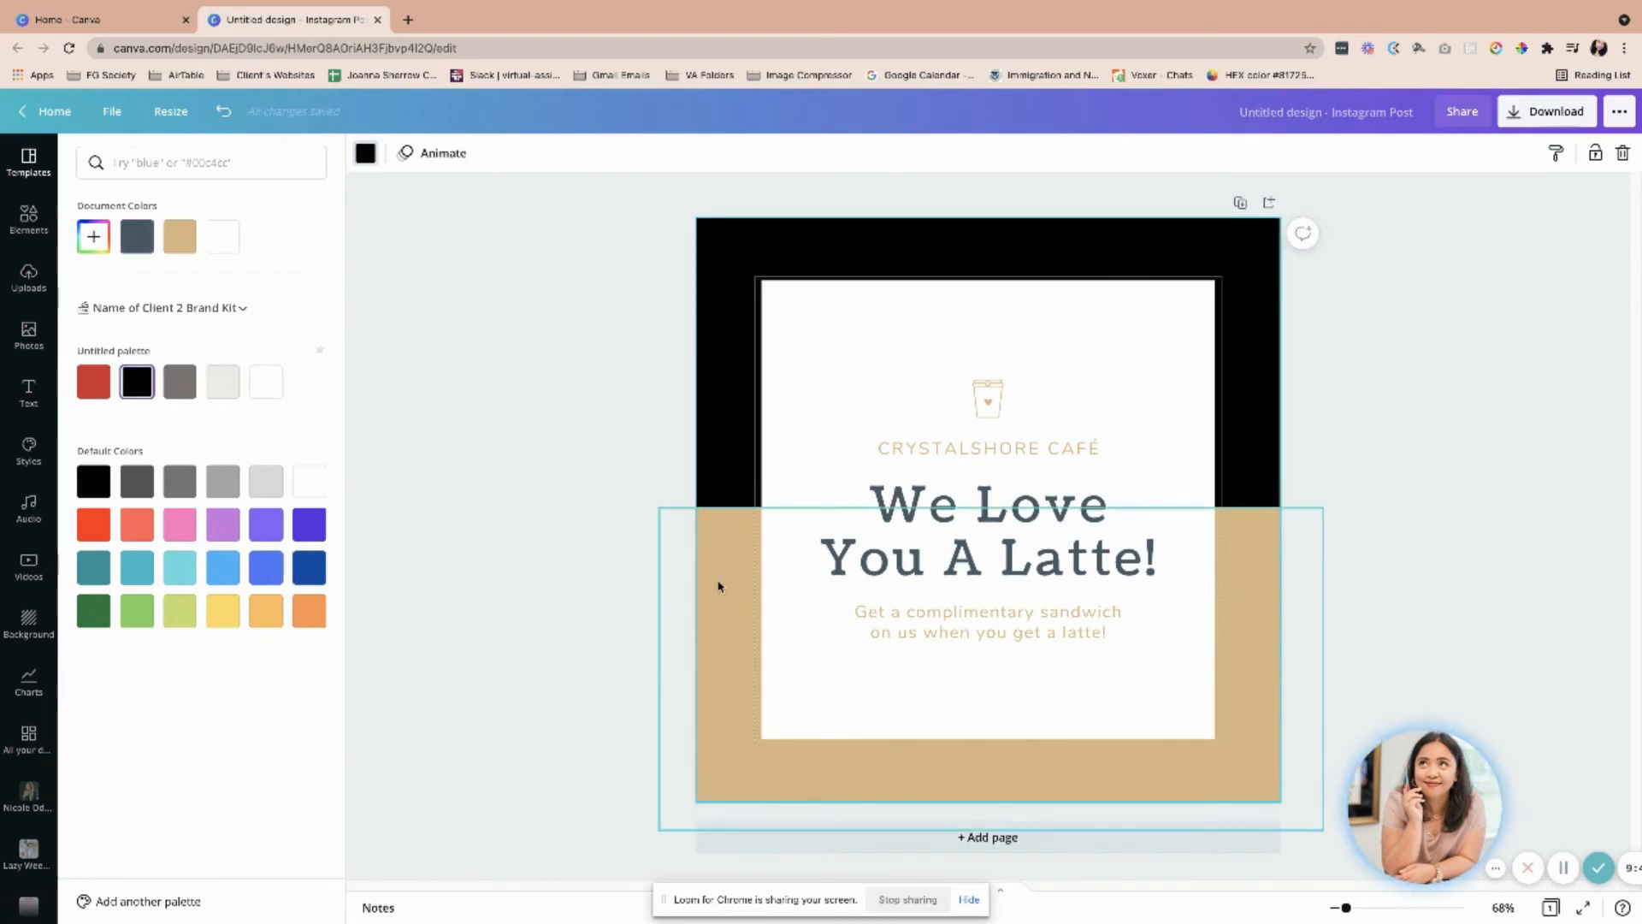
{"action": "left_click", "coordinate": [368, 153]}
{"action": "left_click", "coordinate": [92, 382]}
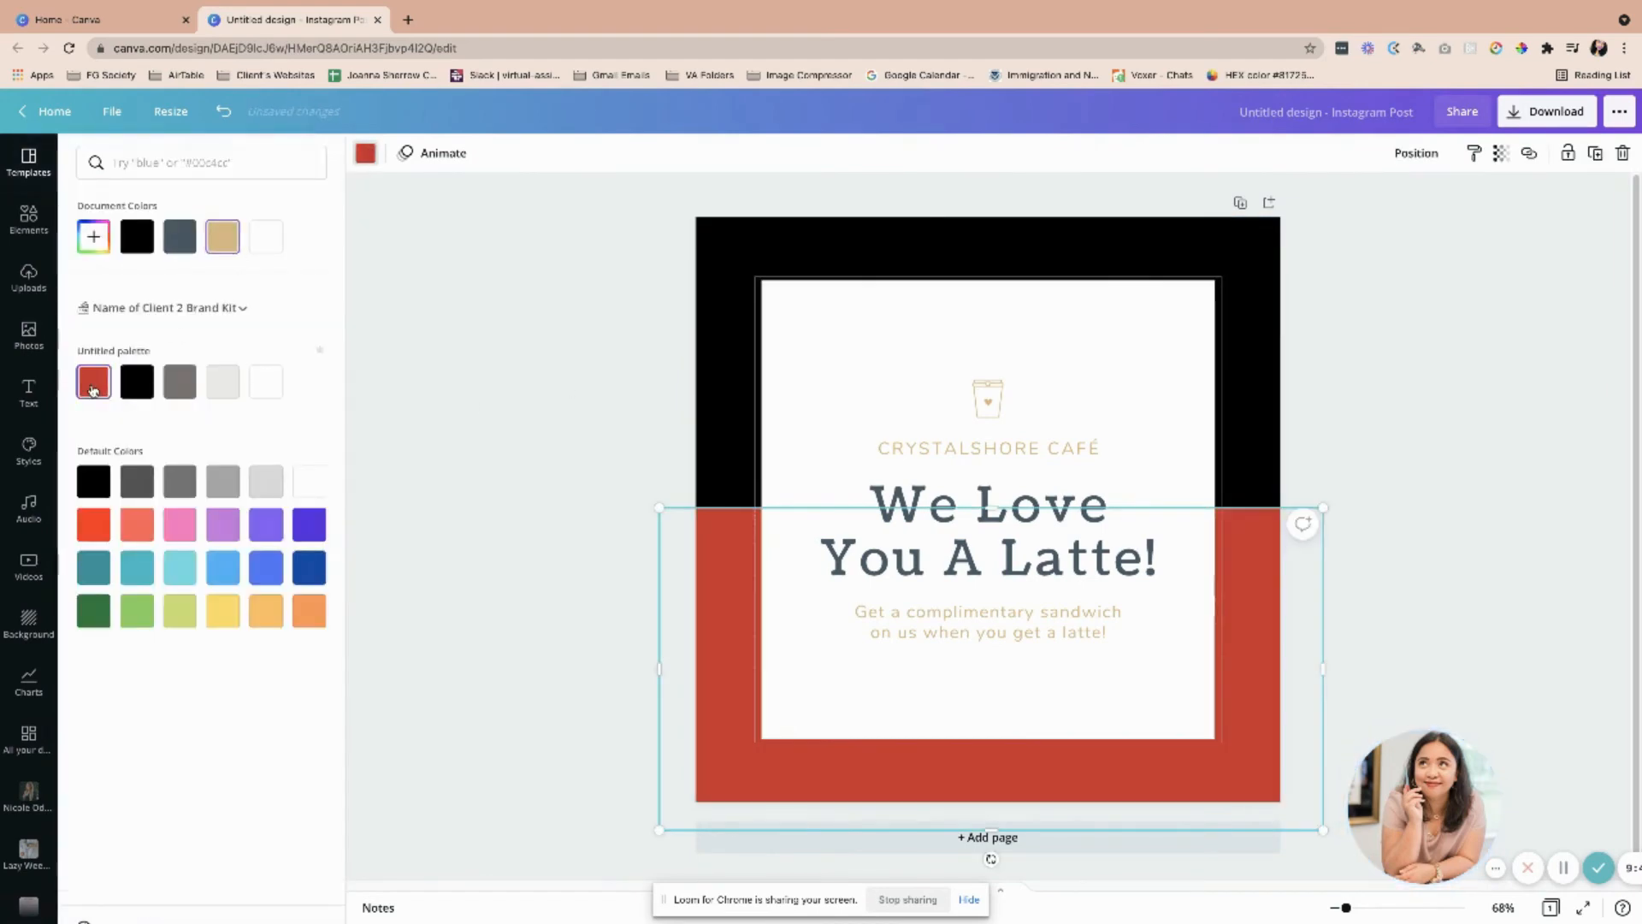
{"action": "left_click", "coordinate": [1030, 545]}
{"action": "left_click", "coordinate": [437, 242]}
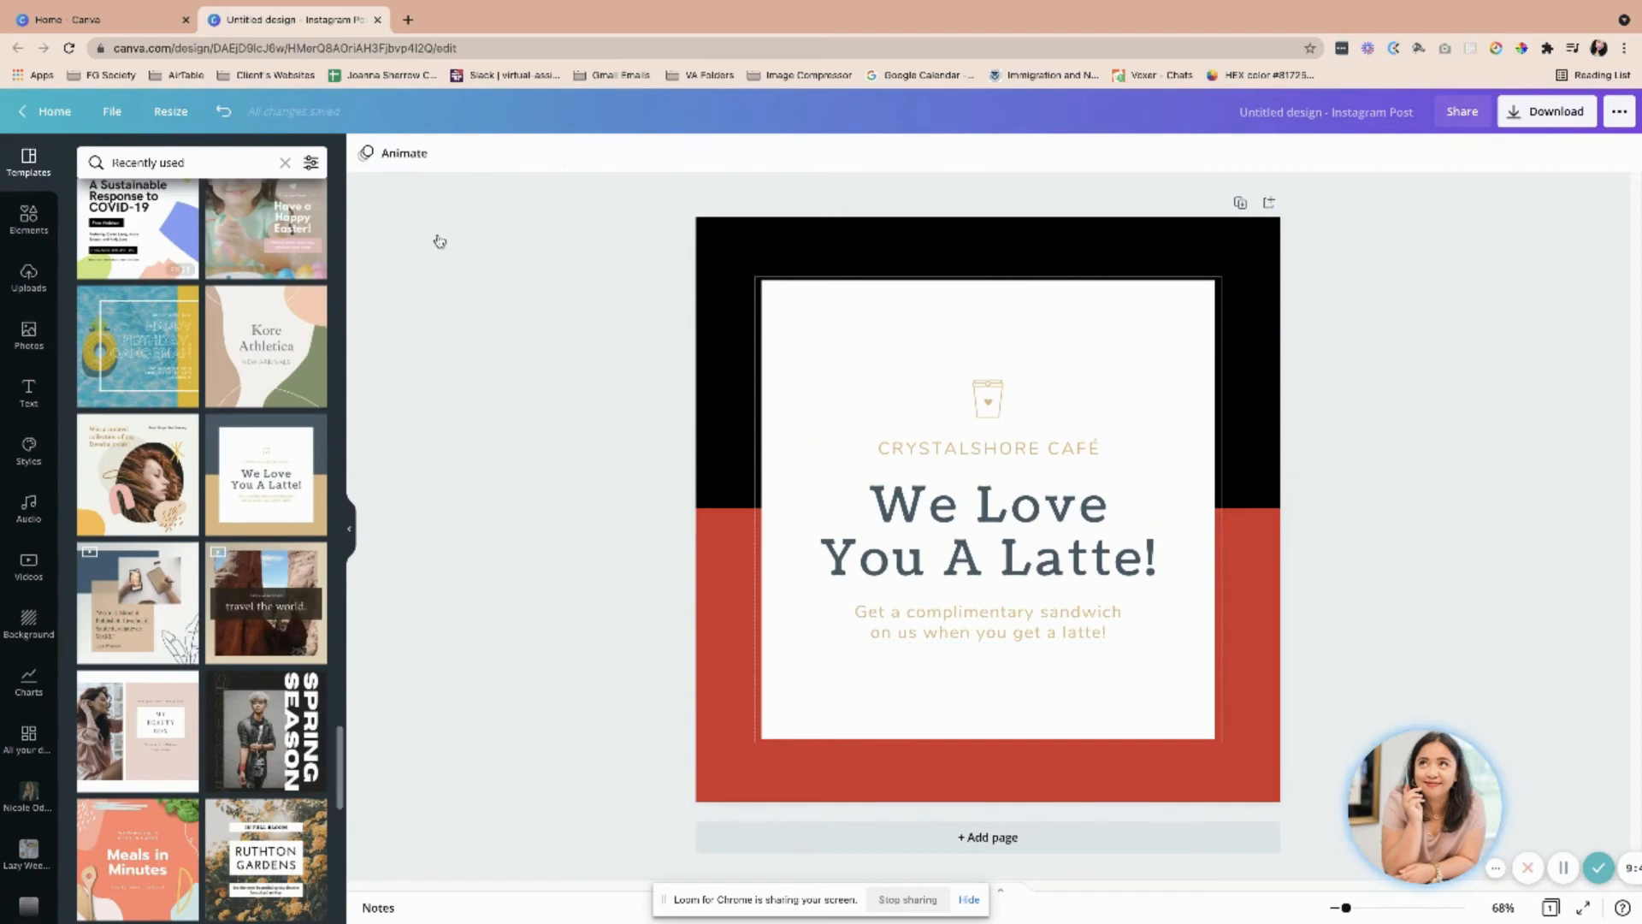
Show the brand logos again and switch to the "Client 1: Name of Client" brand kit.
{"action": "scroll", "coordinate": [7, 861], "scroll_direction": "down", "scroll_amount": 5}
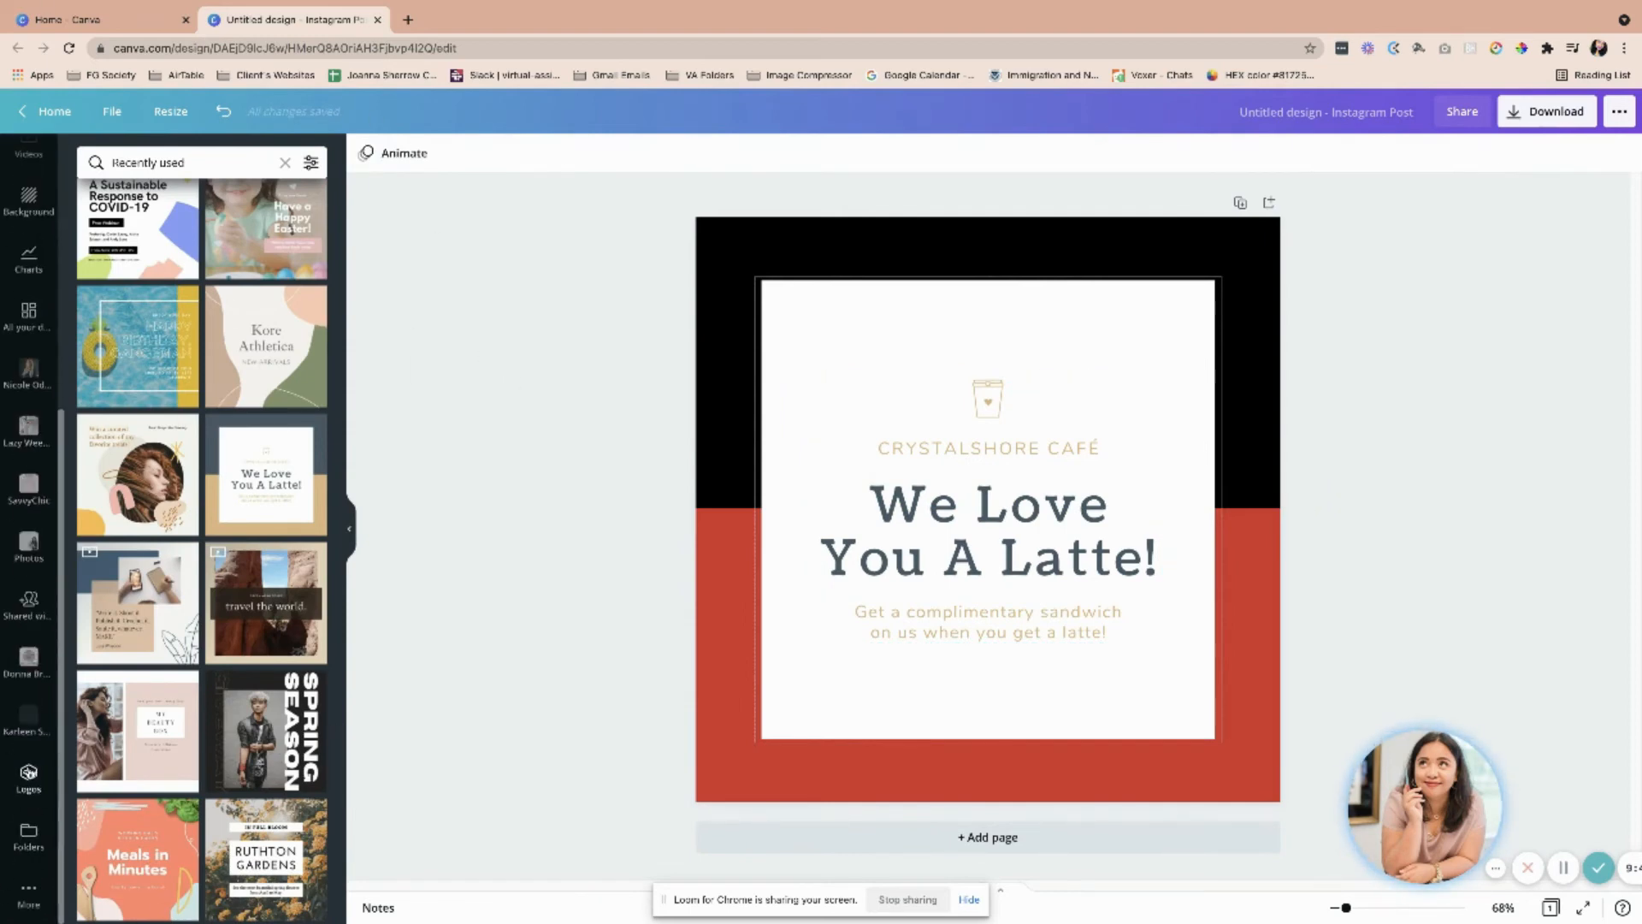
{"action": "left_click", "coordinate": [29, 778]}
{"action": "left_click", "coordinate": [243, 162]}
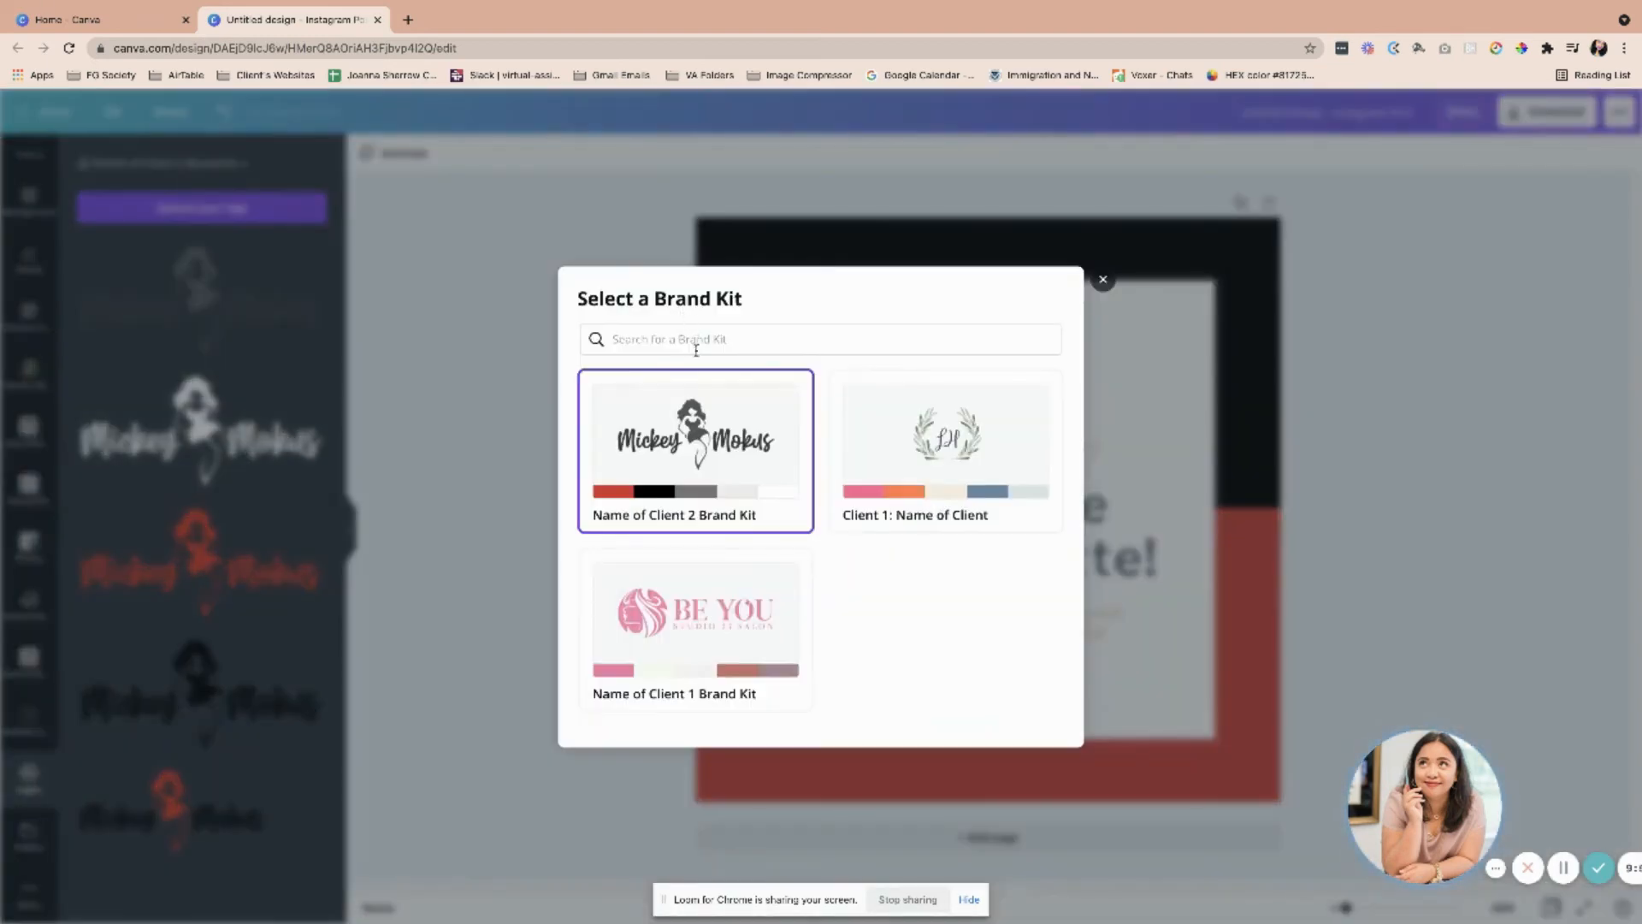
{"action": "left_click", "coordinate": [900, 467]}
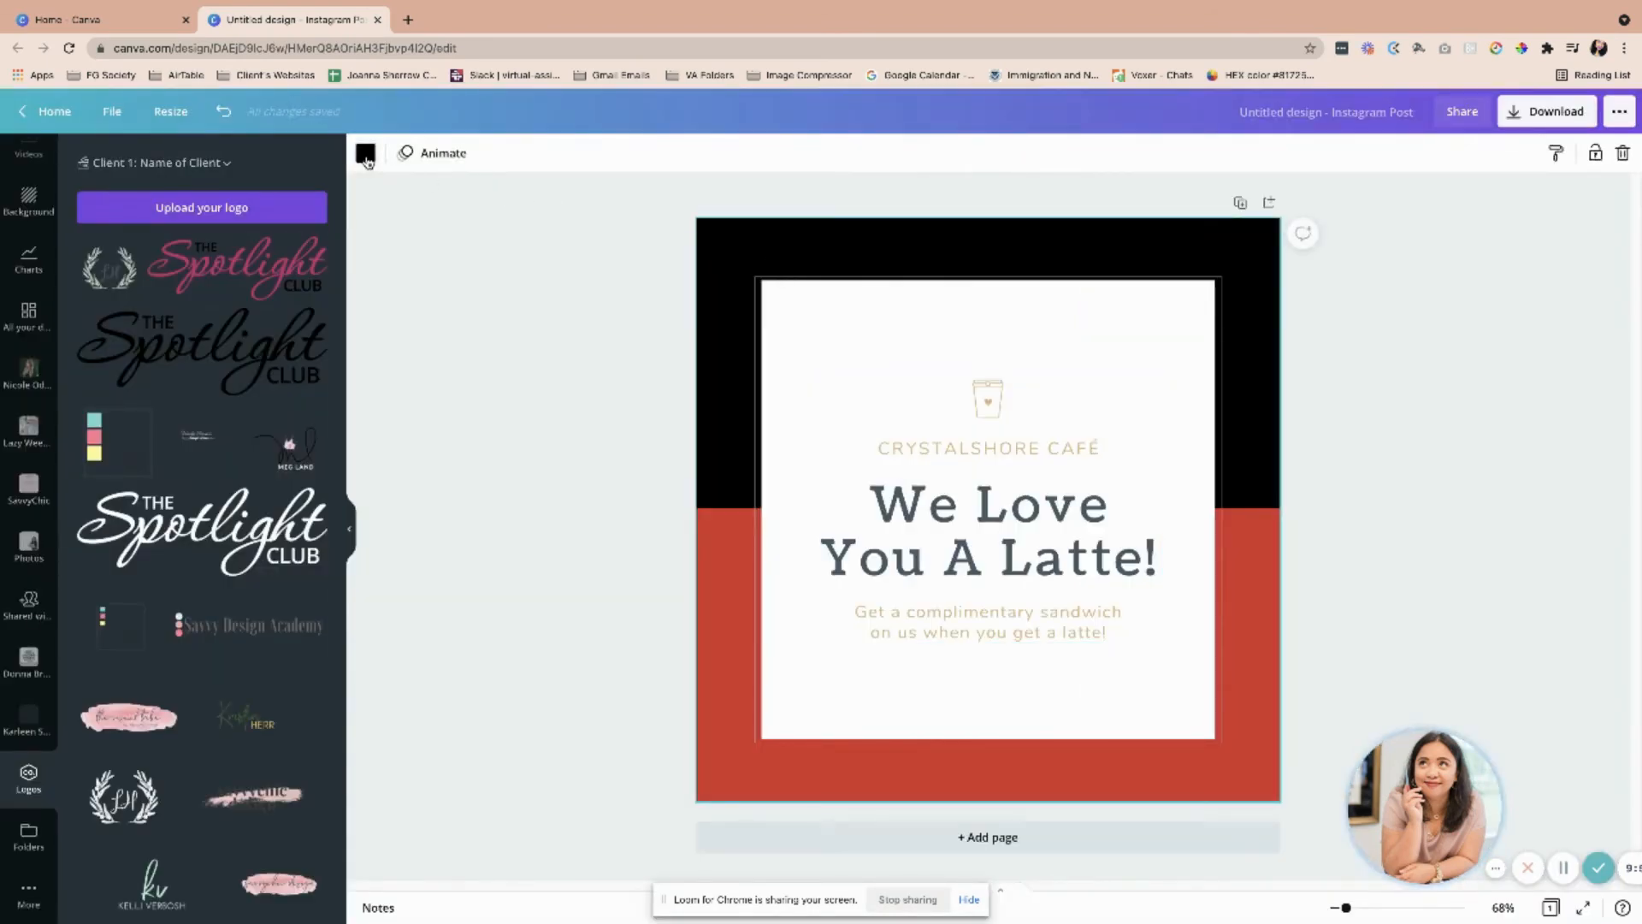
Examine all the color palettes of the "Client 1: Name of Client" kit offered for the page background.
{"action": "left_click", "coordinate": [366, 159]}
{"action": "scroll", "coordinate": [211, 313], "scroll_direction": "down", "scroll_amount": 15}
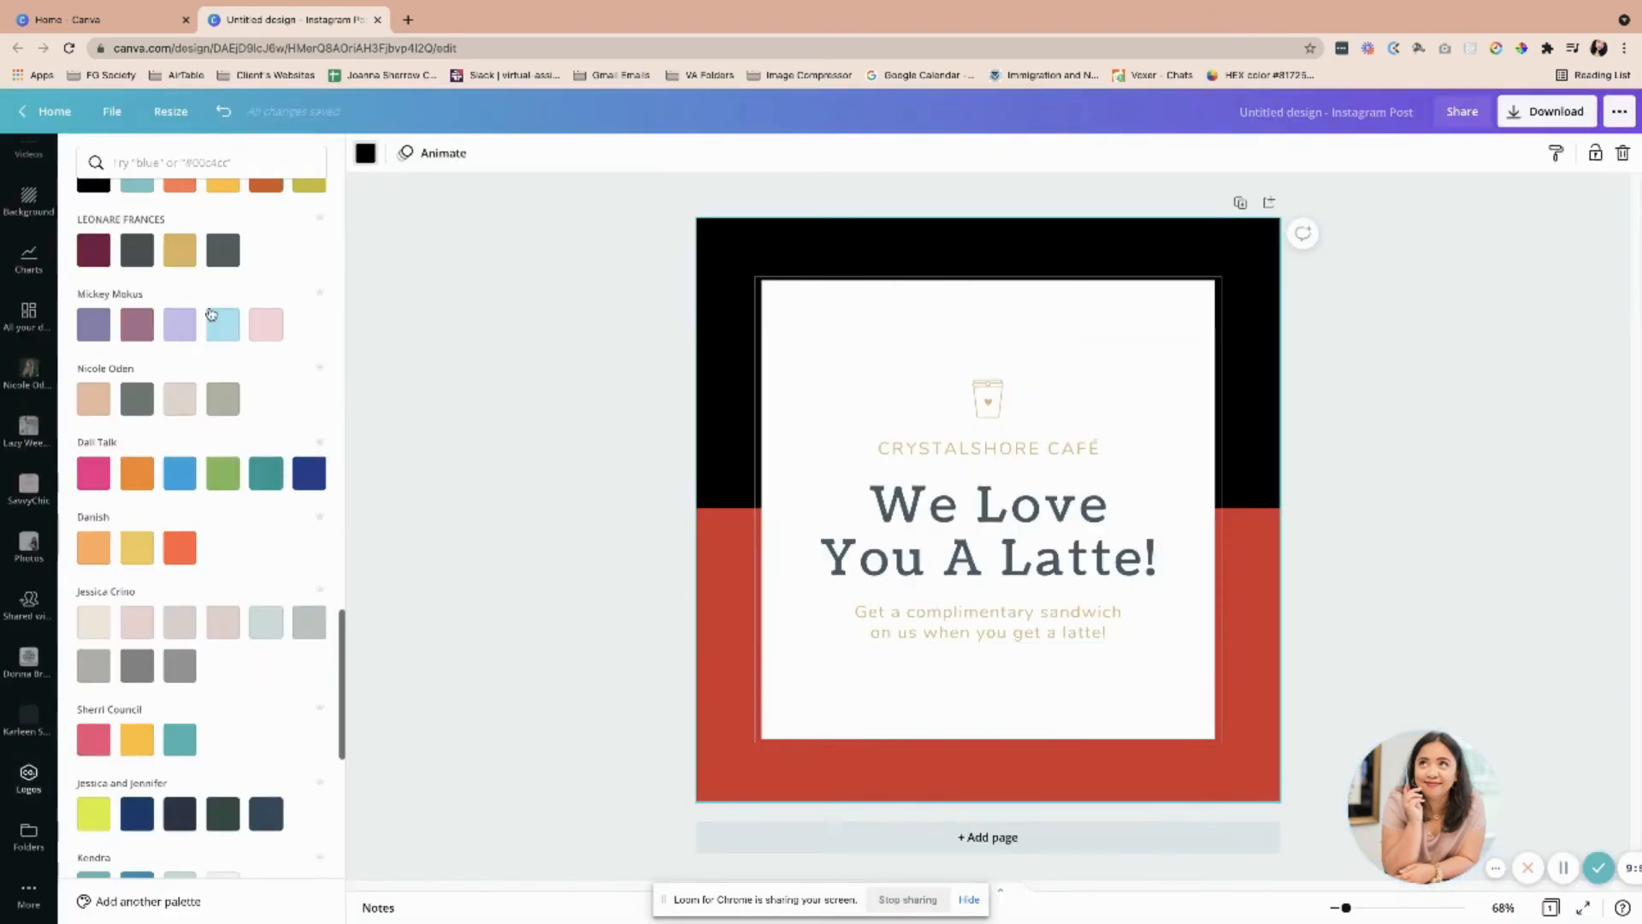
{"action": "scroll", "coordinate": [267, 549], "scroll_direction": "down", "scroll_amount": 10}
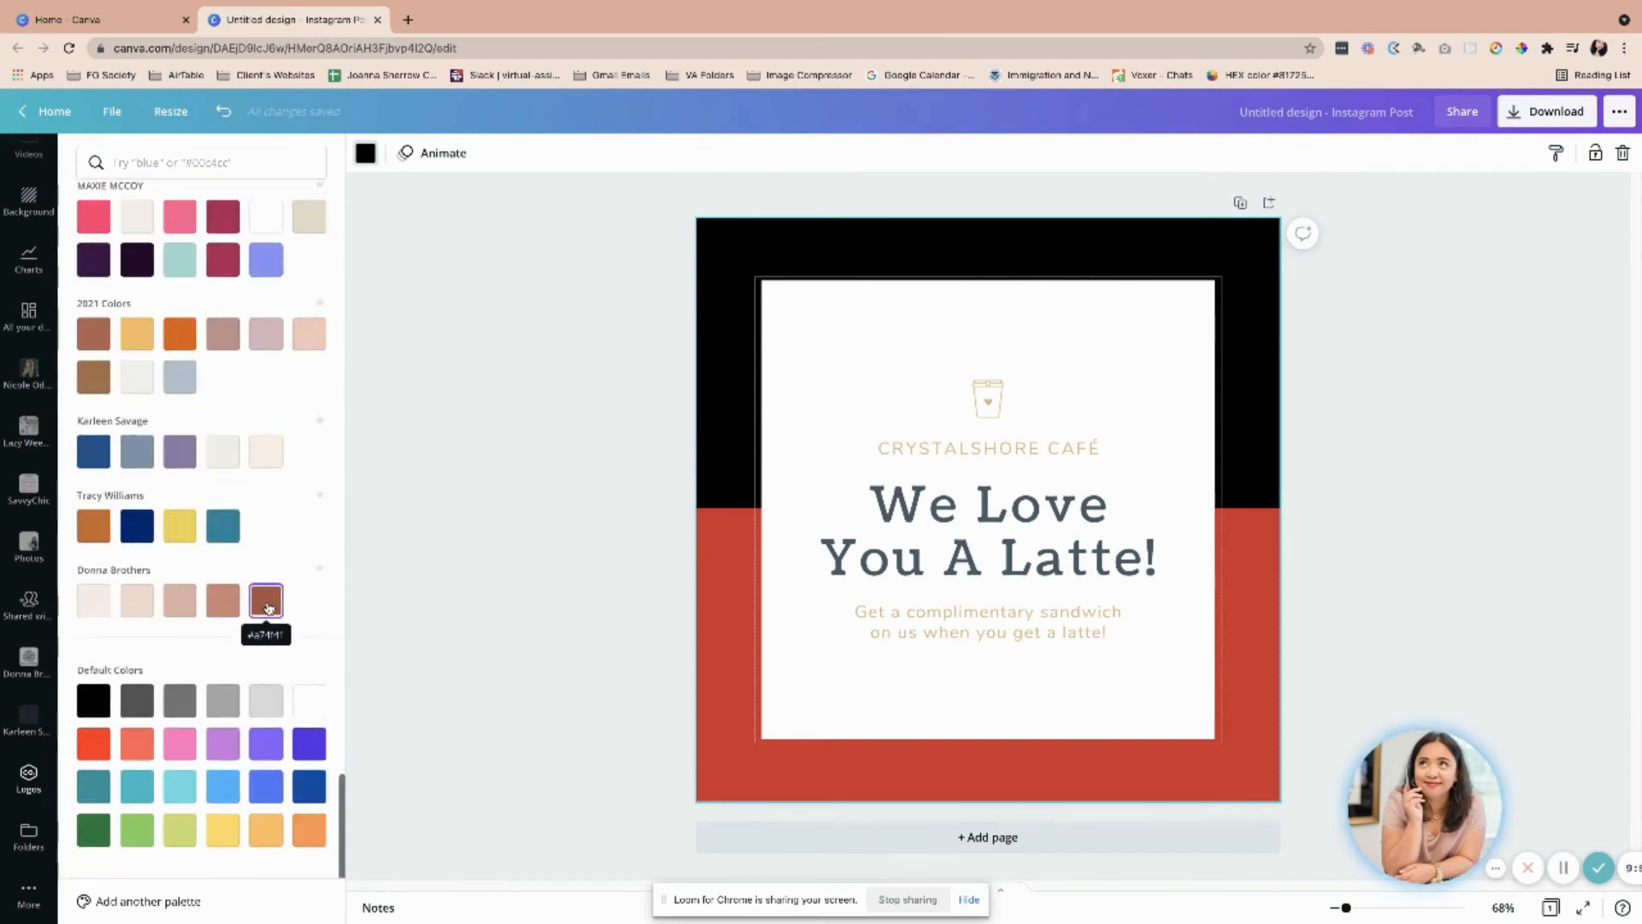
{"action": "scroll", "coordinate": [214, 513], "scroll_direction": "up", "scroll_amount": 15}
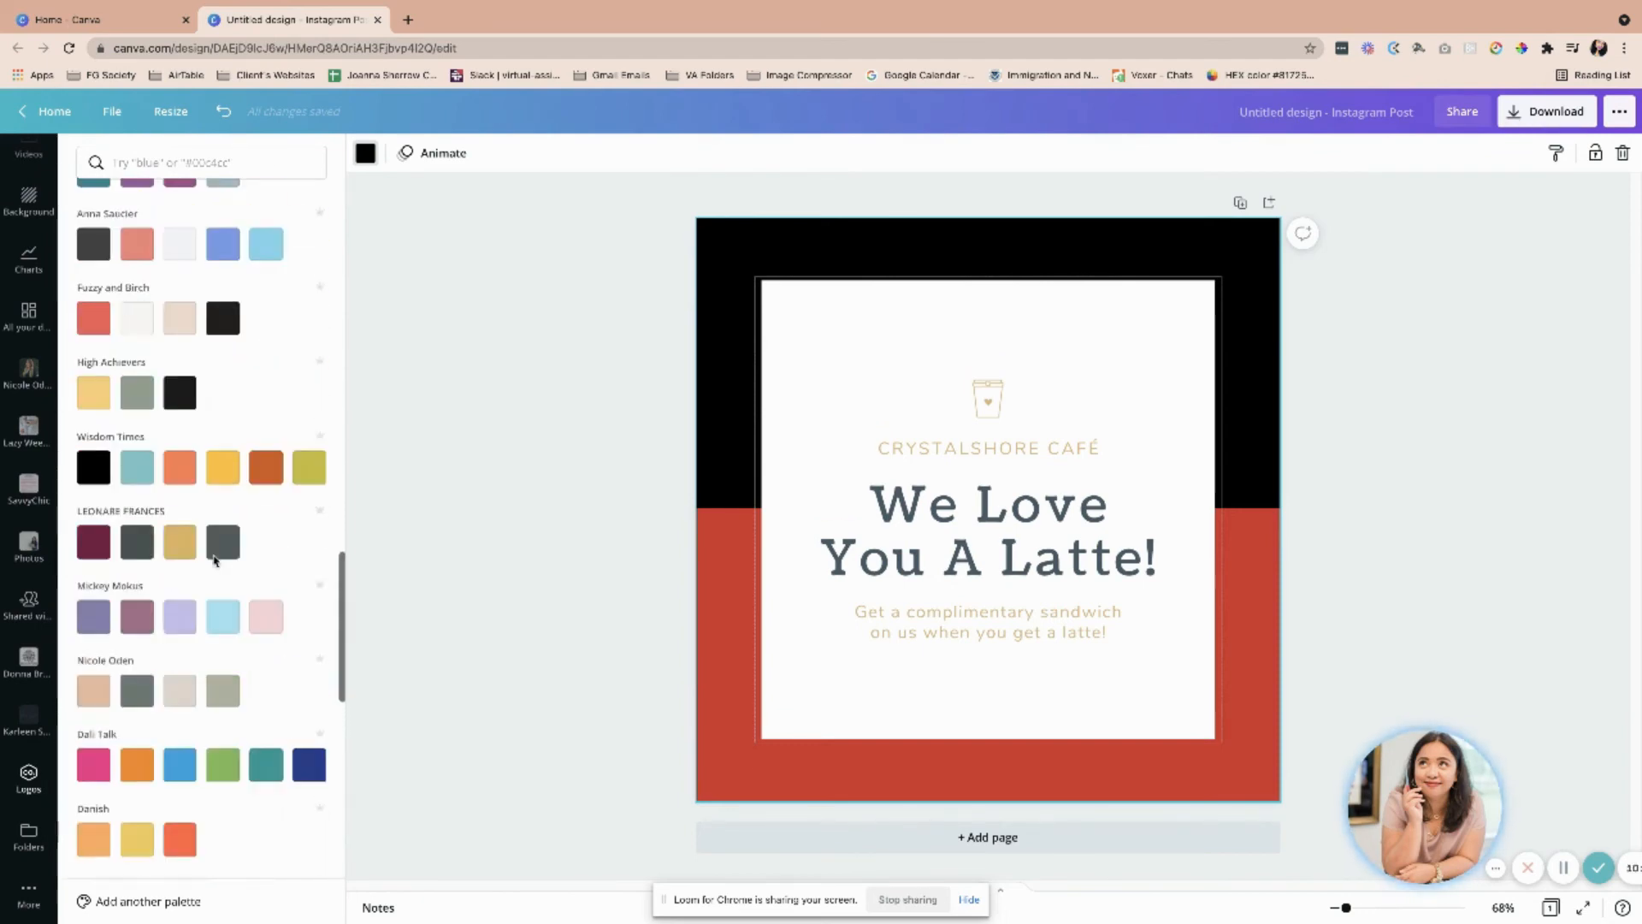
{"action": "scroll", "coordinate": [218, 577], "scroll_direction": "up", "scroll_amount": 10}
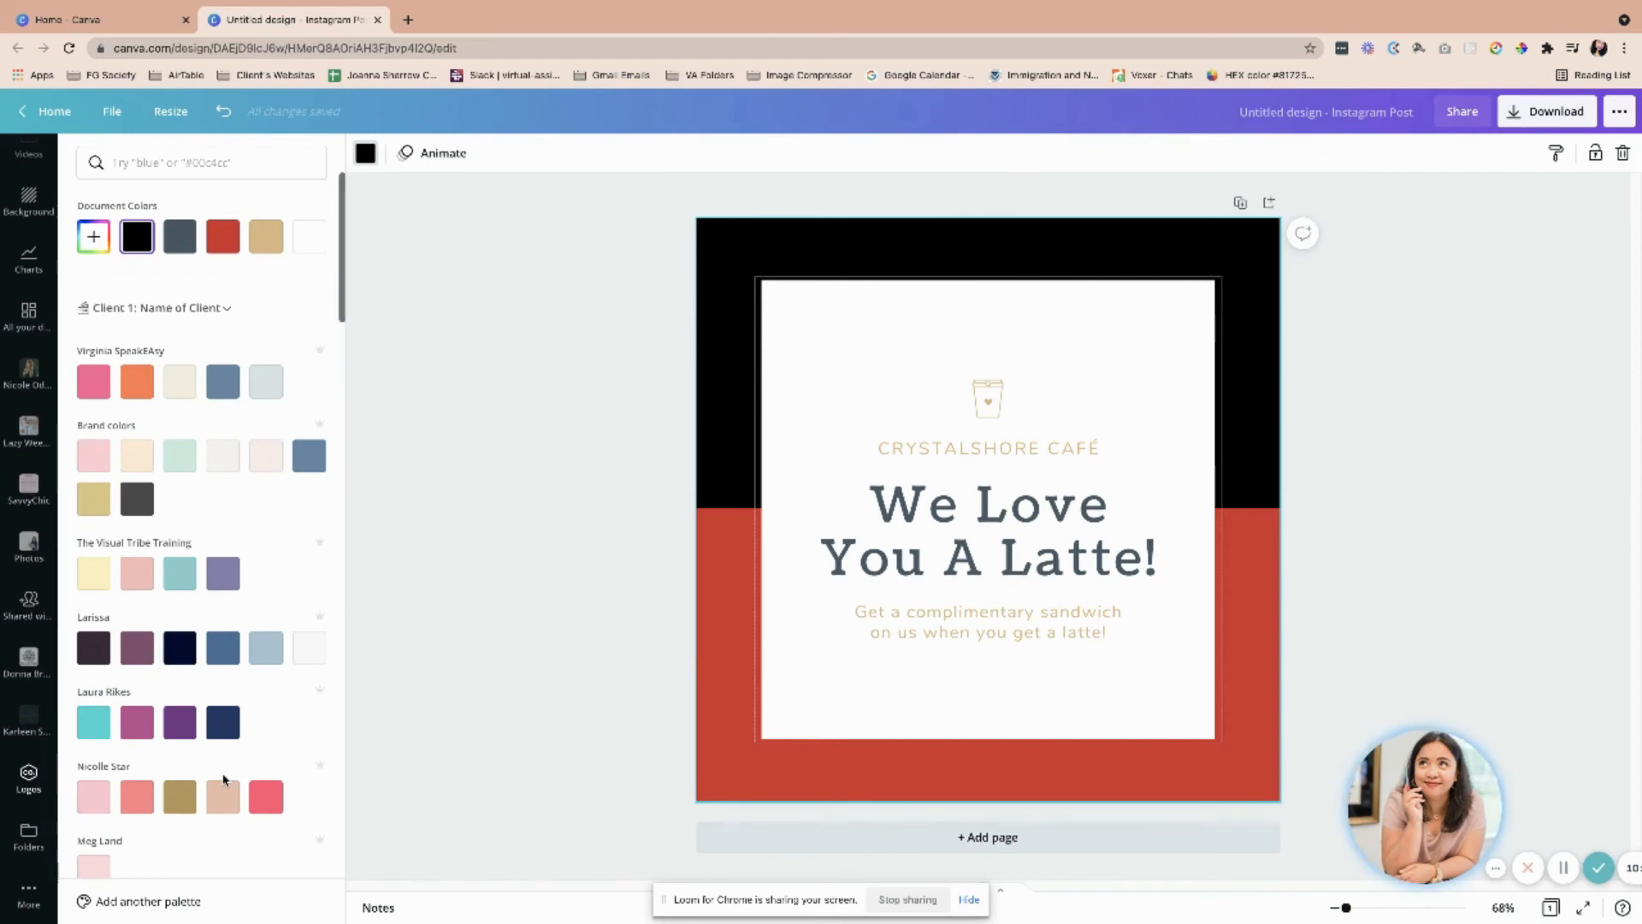
{"action": "scroll", "coordinate": [199, 480], "scroll_direction": "down", "scroll_amount": 5}
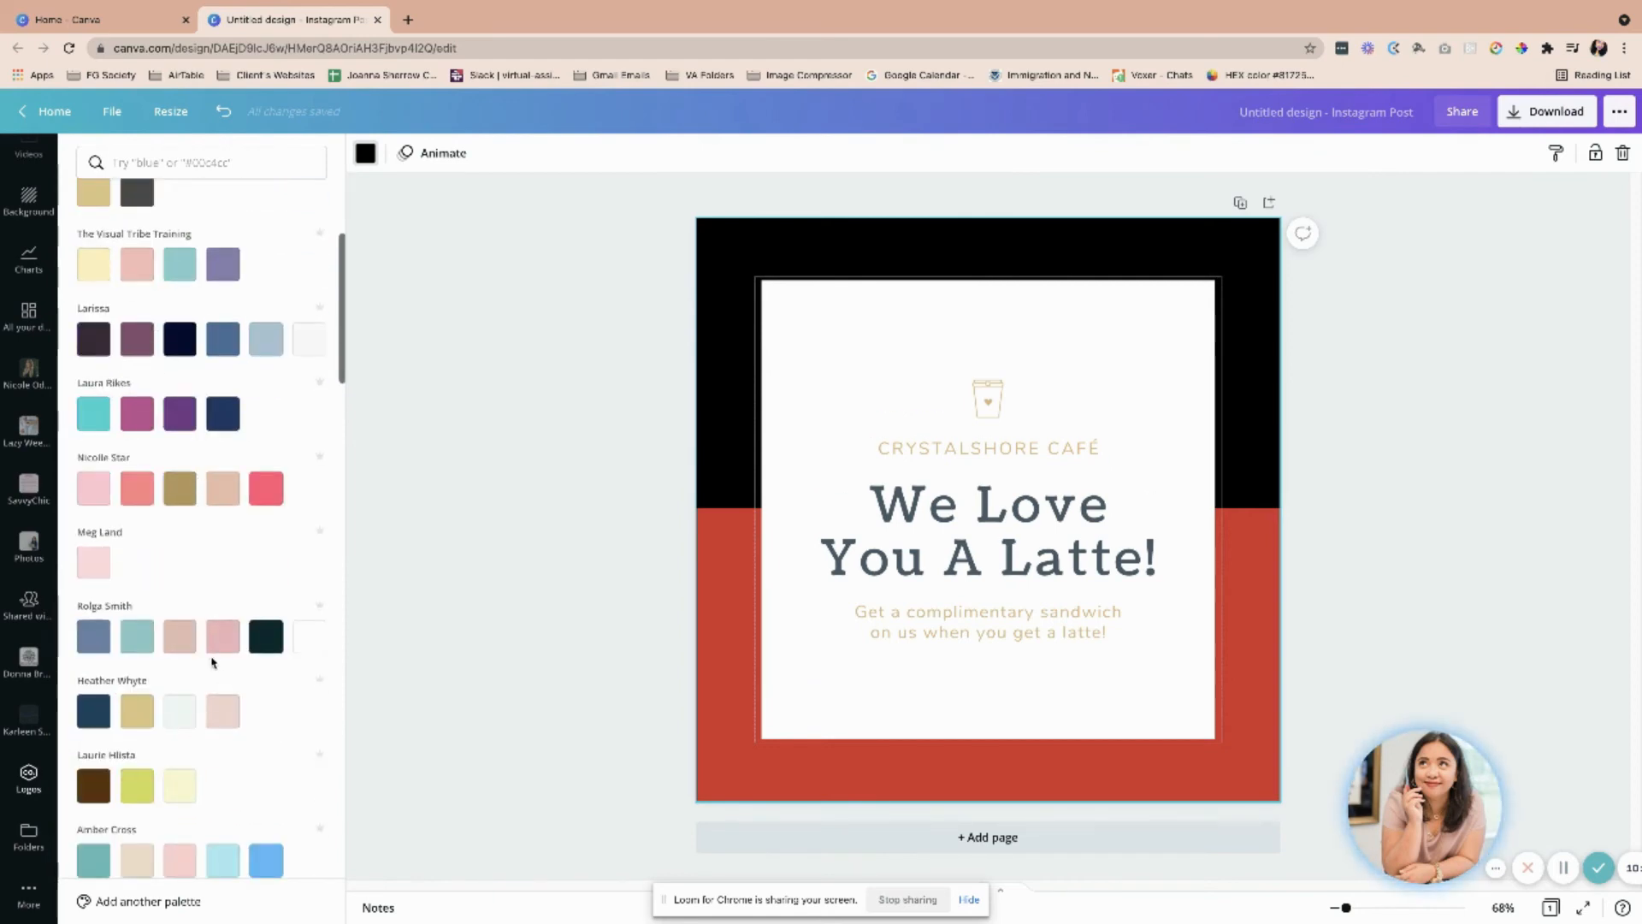
{"action": "scroll", "coordinate": [220, 645], "scroll_direction": "down", "scroll_amount": 12}
{"action": "scroll", "coordinate": [222, 778], "scroll_direction": "down", "scroll_amount": 15}
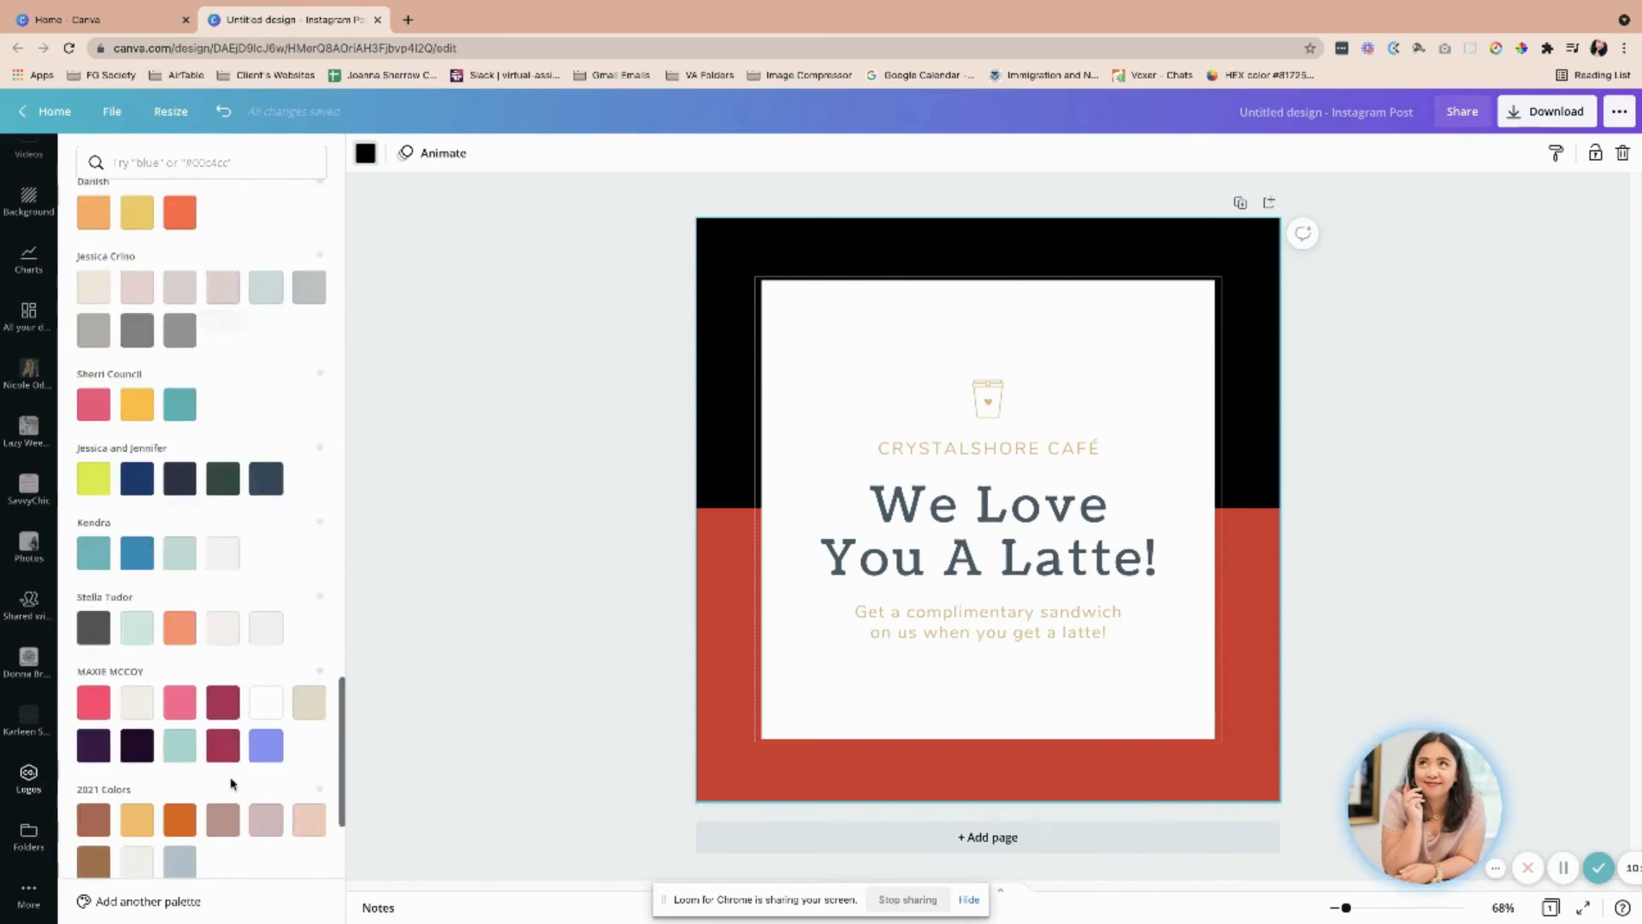
{"action": "scroll", "coordinate": [231, 782], "scroll_direction": "down", "scroll_amount": 6}
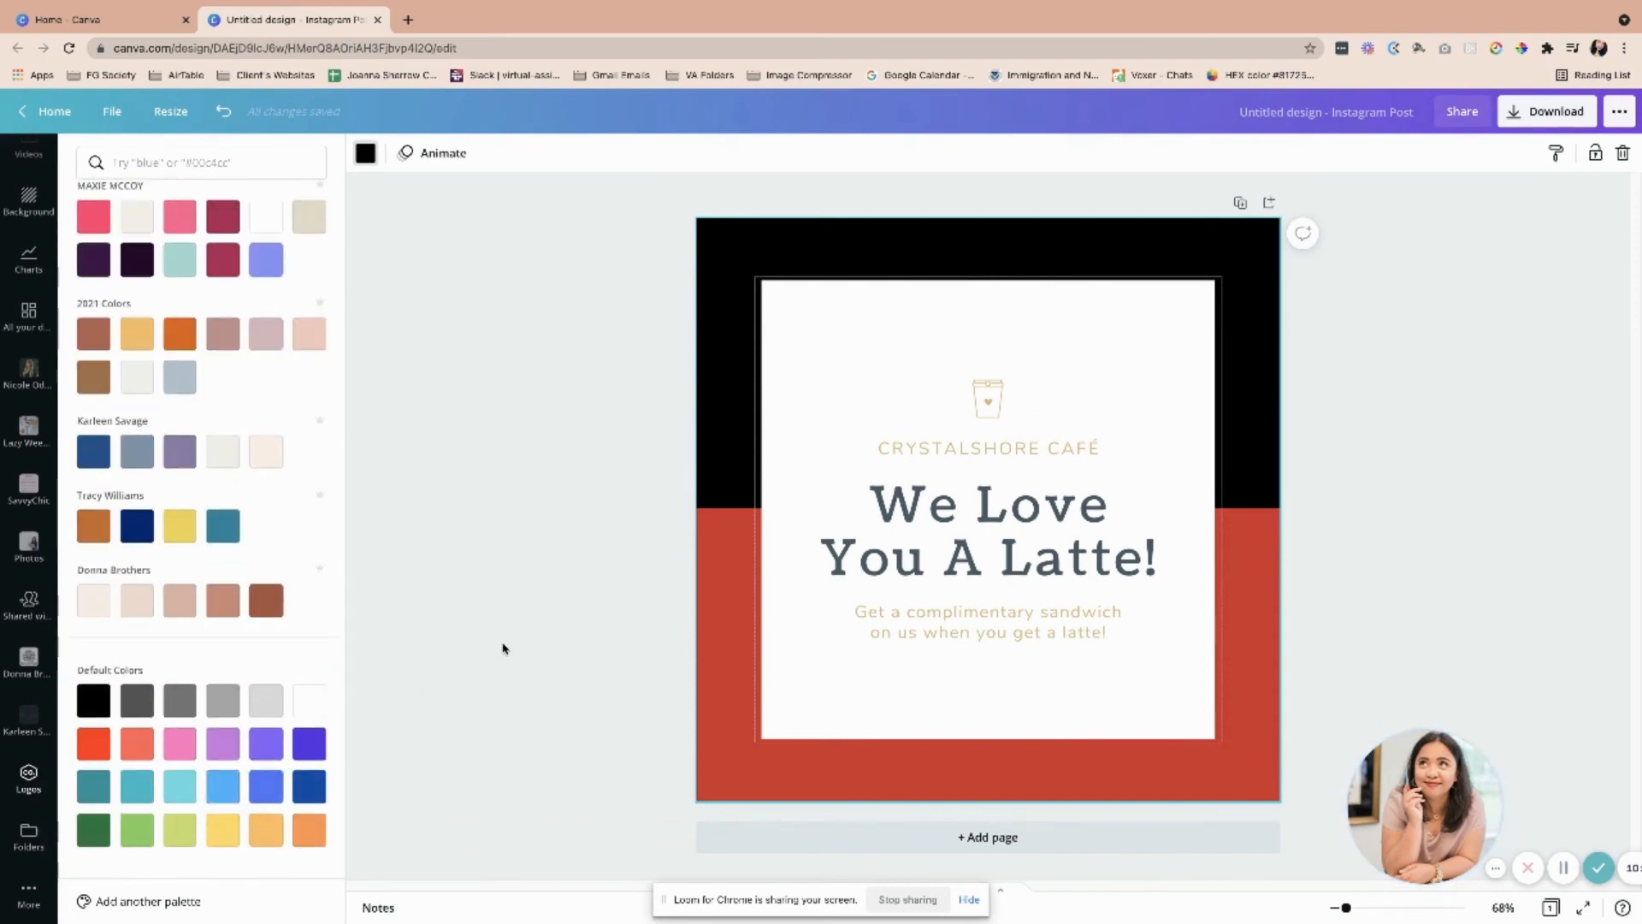